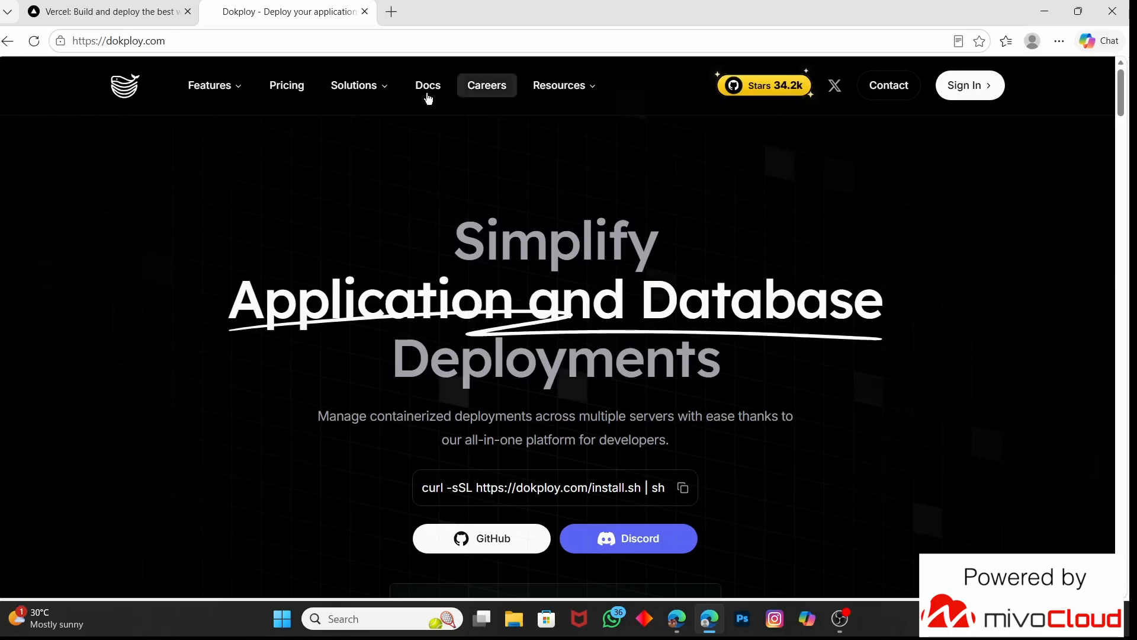
Open the Dokploy documentation and look up Heroku from the welcome page's introduction, closing the search results
{"action": "left_click", "coordinate": [415, 91]}
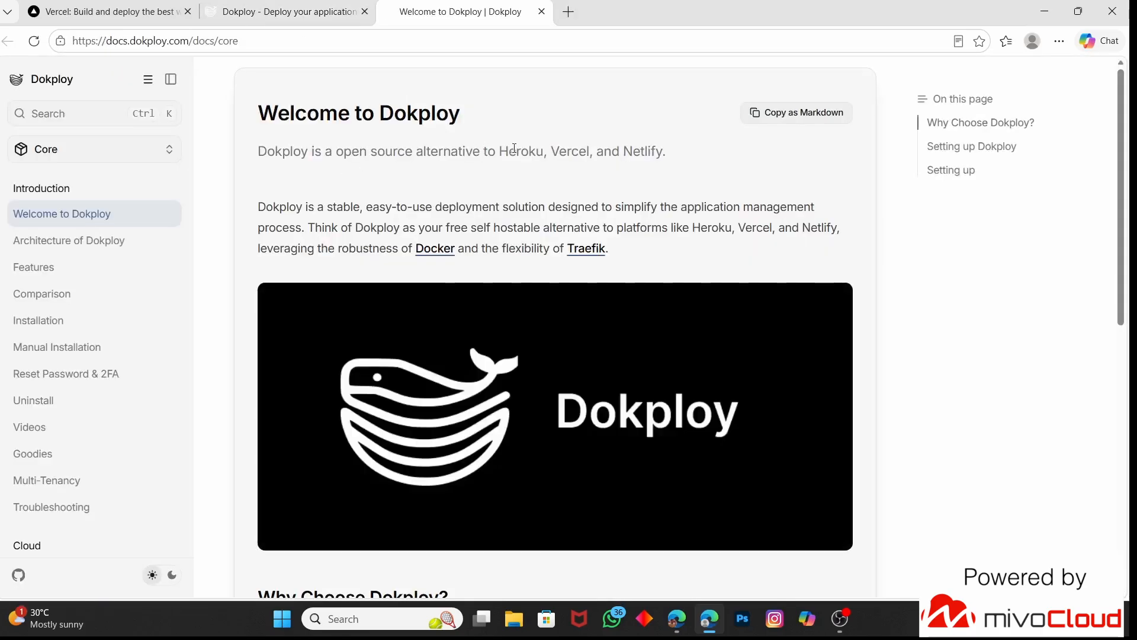
{"action": "double_click", "coordinate": [515, 151]}
{"action": "left_click", "coordinate": [553, 154]}
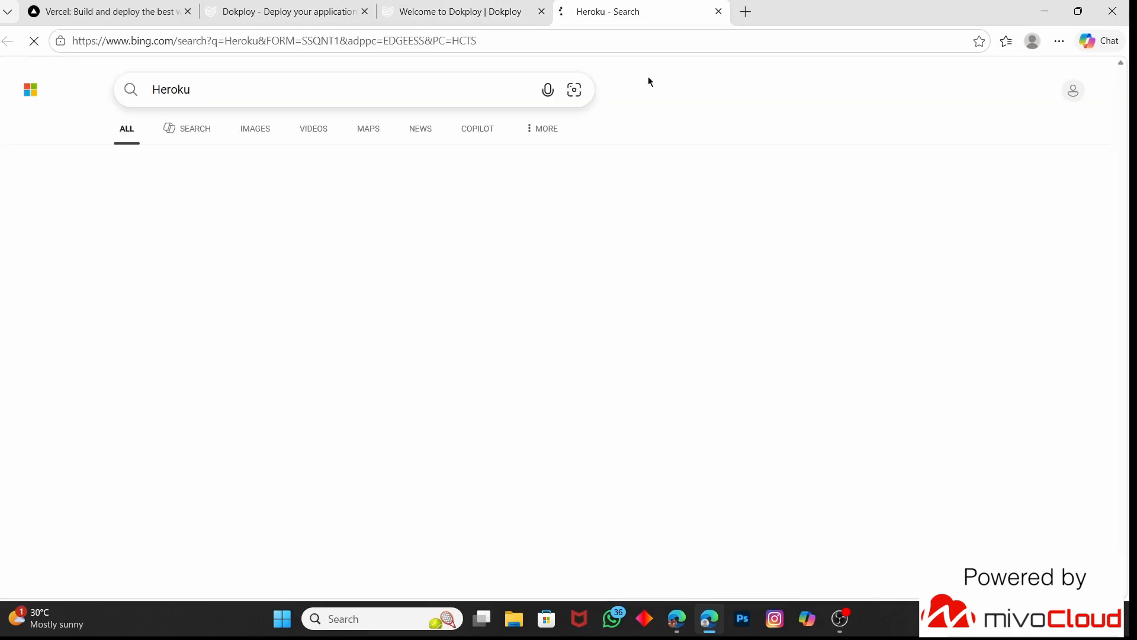
{"action": "left_click", "coordinate": [719, 11]}
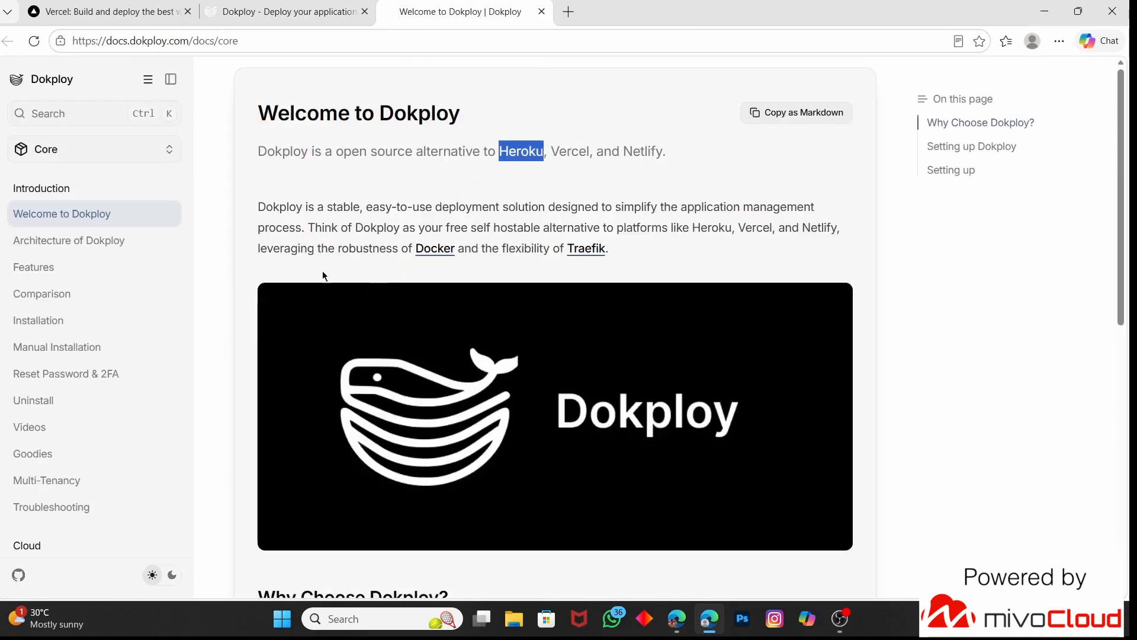
Read the documentation's reasons for choosing Dokploy and its setup sections
{"action": "scroll", "coordinate": [261, 396], "scroll_direction": "down", "scroll_amount": 5}
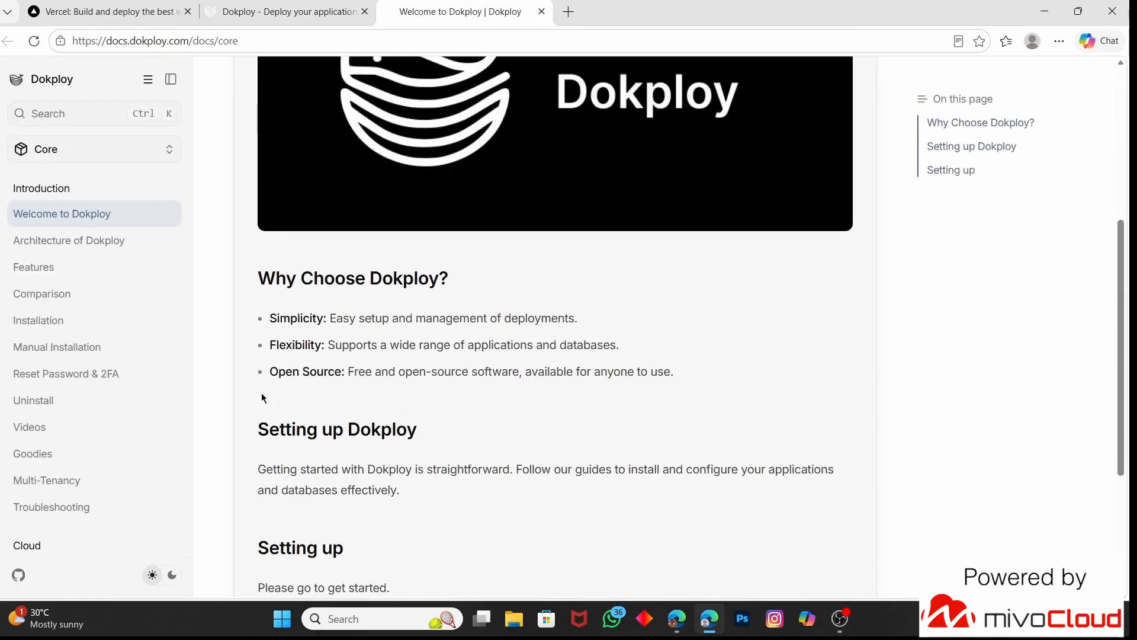
{"action": "scroll", "coordinate": [281, 346], "scroll_direction": "down", "scroll_amount": 1}
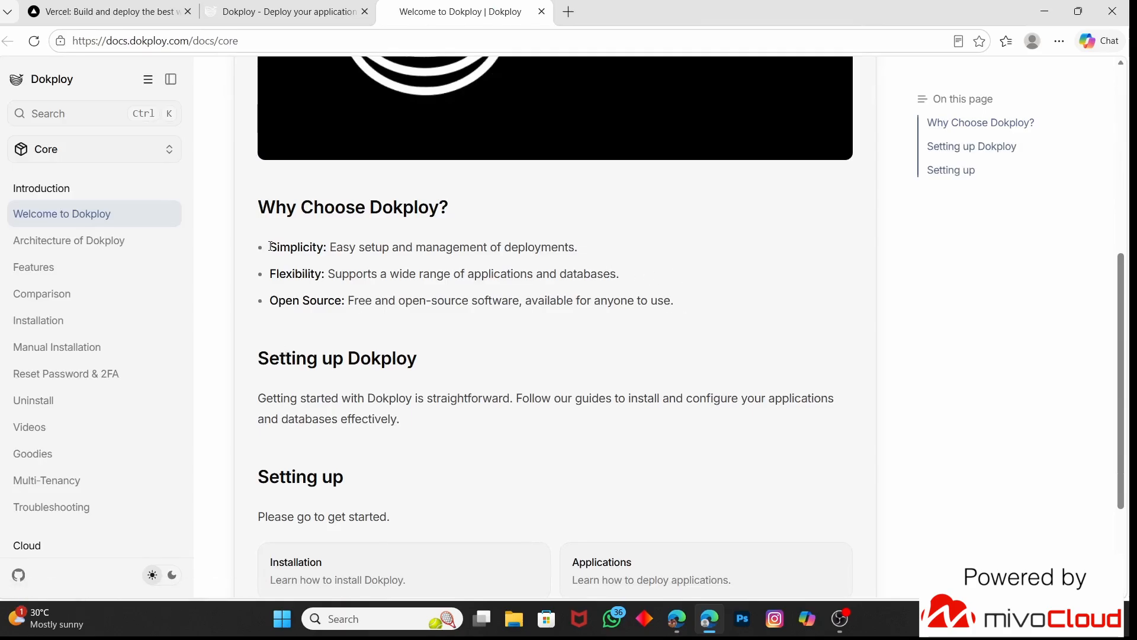
{"action": "scroll", "coordinate": [271, 246], "scroll_direction": "down", "scroll_amount": 3}
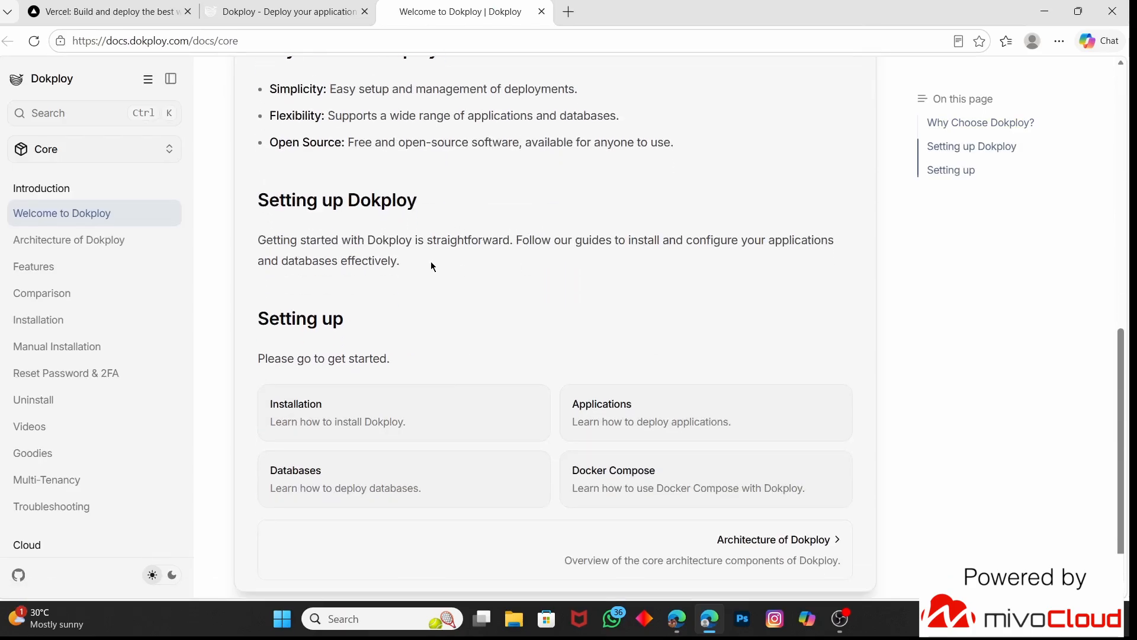
{"action": "scroll", "coordinate": [431, 267], "scroll_direction": "up", "scroll_amount": 5}
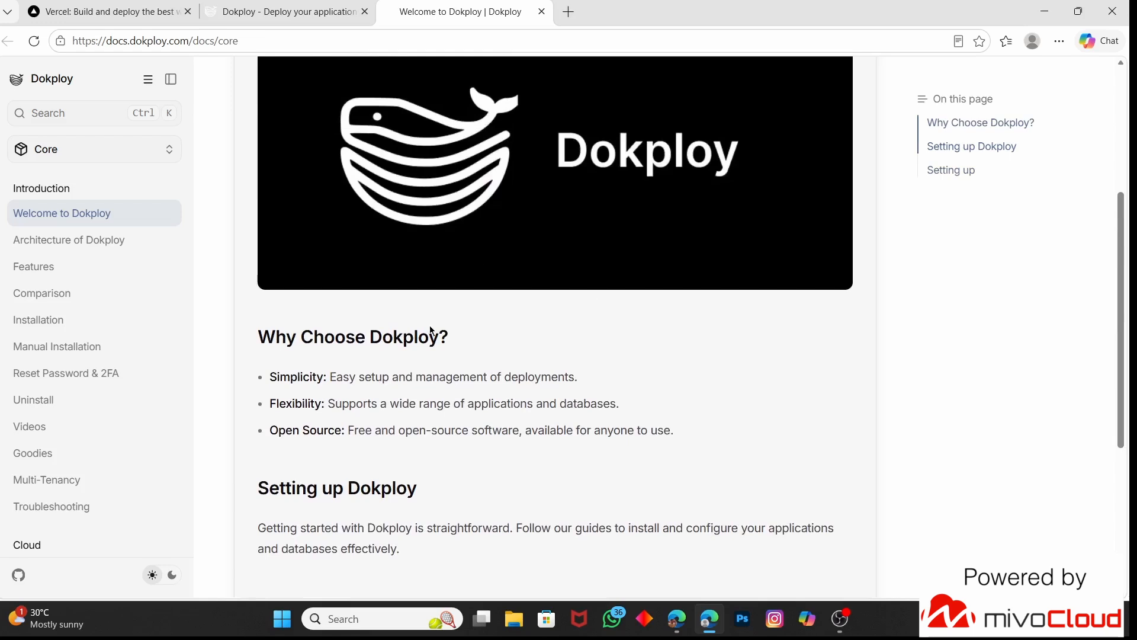
{"action": "scroll", "coordinate": [431, 331], "scroll_direction": "up", "scroll_amount": 4}
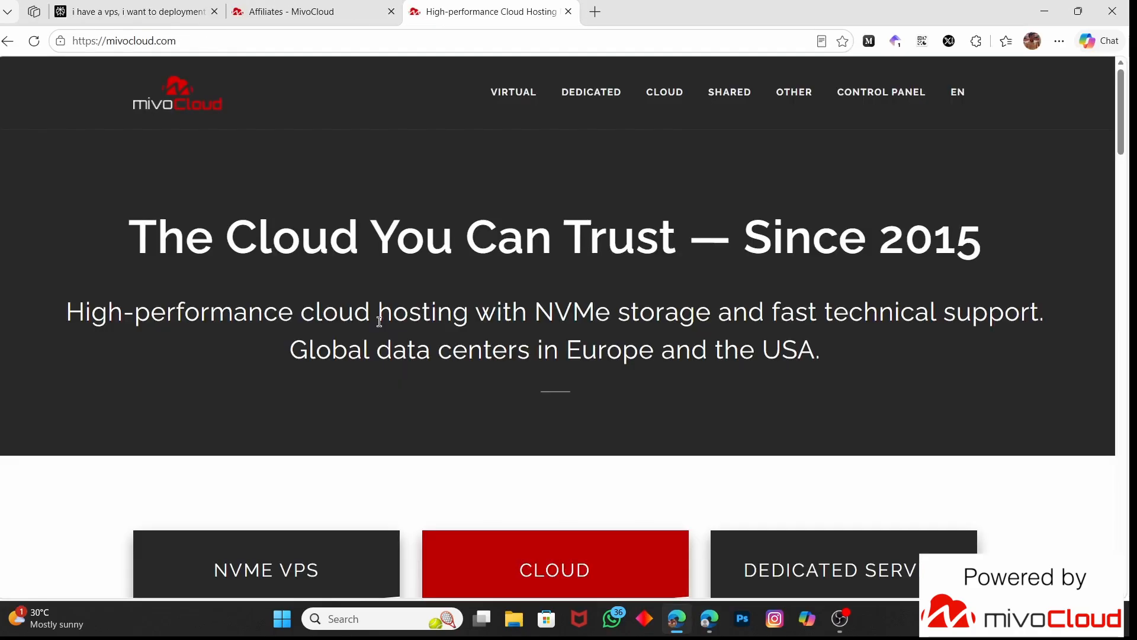
Review the MivoCloud homepage headline and the starting prices of the NVMe VPS, Cloud and Dedicated Server plans
{"action": "scroll", "coordinate": [379, 321], "scroll_direction": "down", "scroll_amount": 1}
{"action": "scroll", "coordinate": [379, 321], "scroll_direction": "up", "scroll_amount": 1}
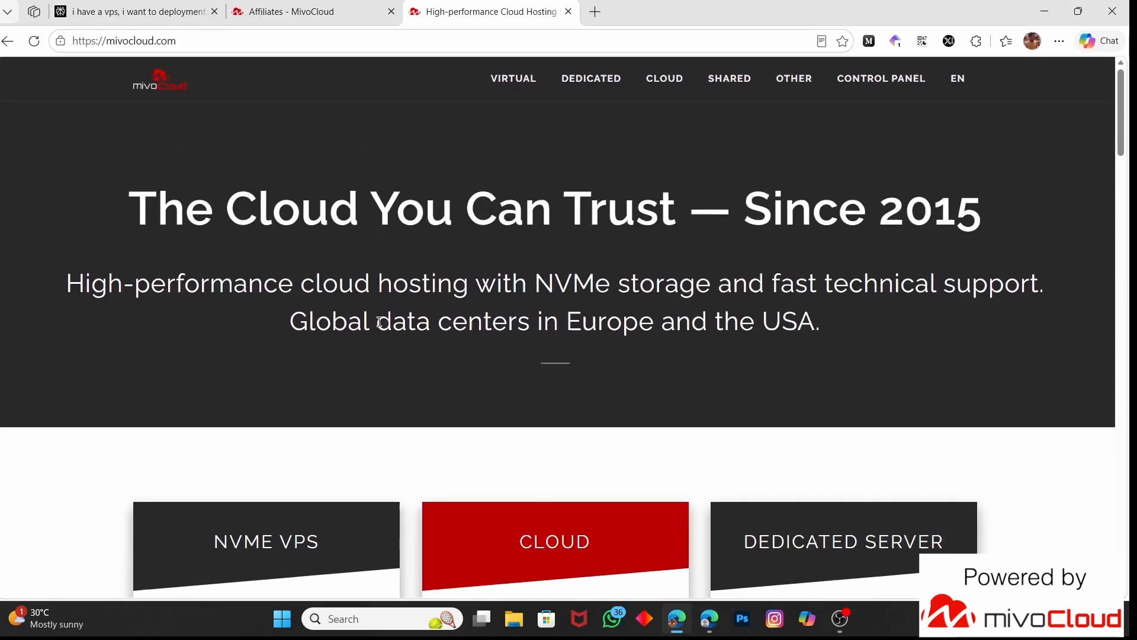
{"action": "left_click_drag", "start_coordinate": [147, 233], "coordinate": [534, 231]}
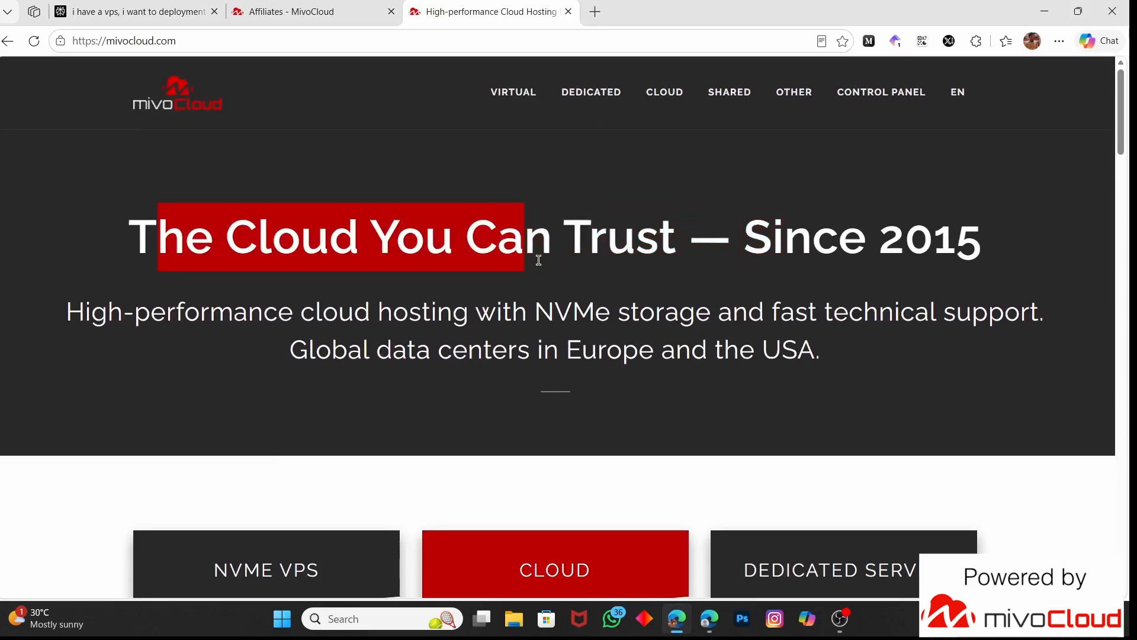
{"action": "scroll", "coordinate": [513, 256], "scroll_direction": "down", "scroll_amount": 5}
{"action": "scroll", "coordinate": [512, 254], "scroll_direction": "down", "scroll_amount": 1}
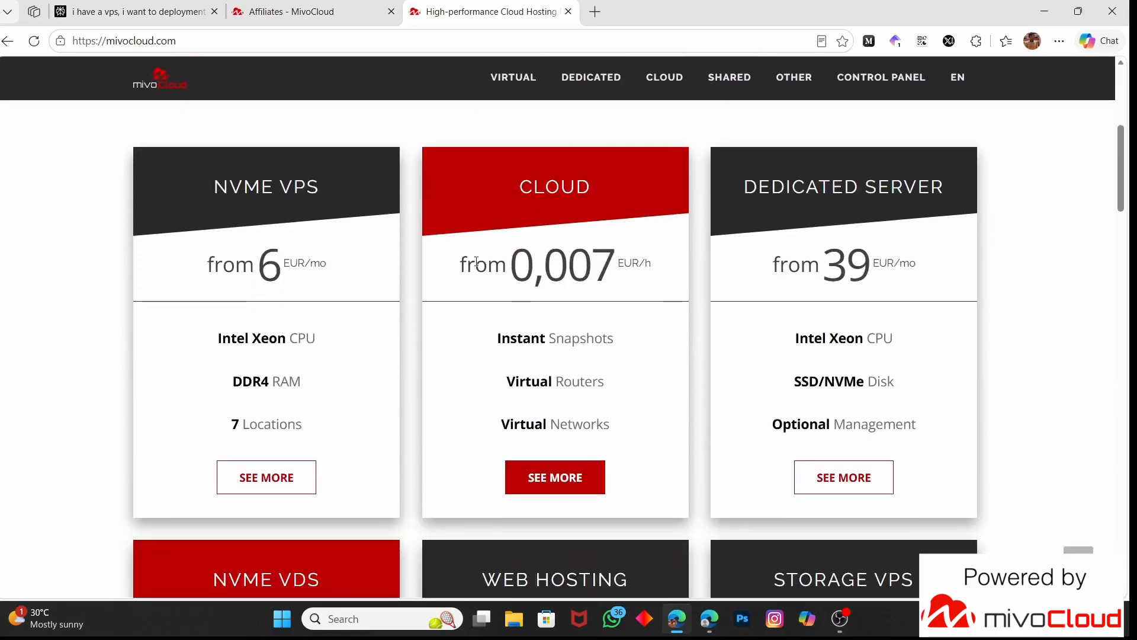
{"action": "triple_click", "coordinate": [650, 265]}
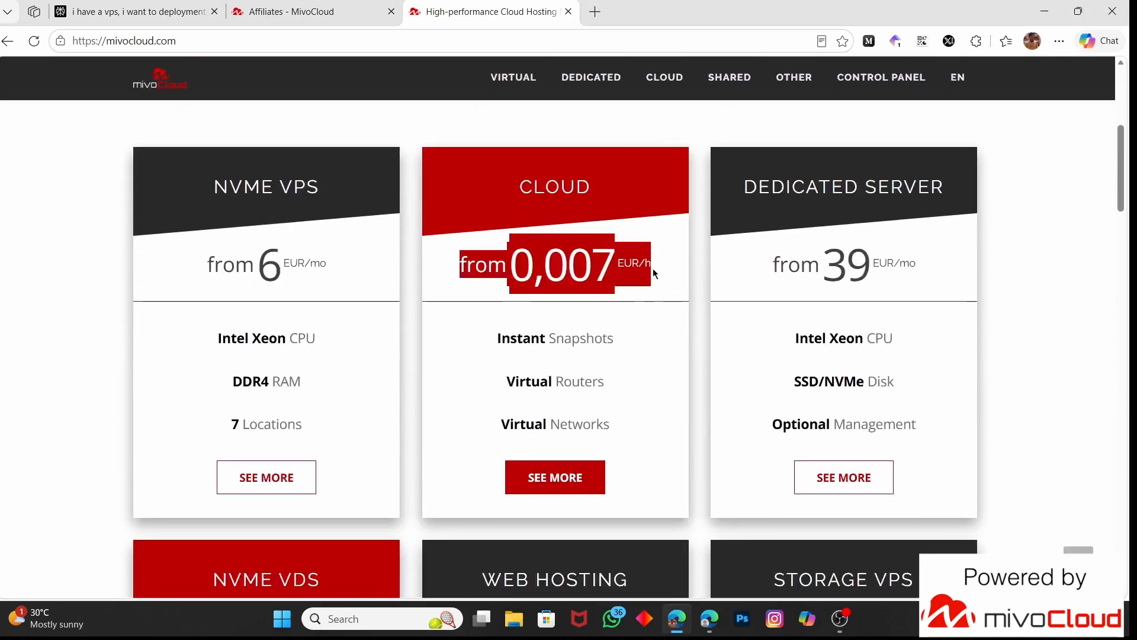
{"action": "left_click", "coordinate": [653, 268]}
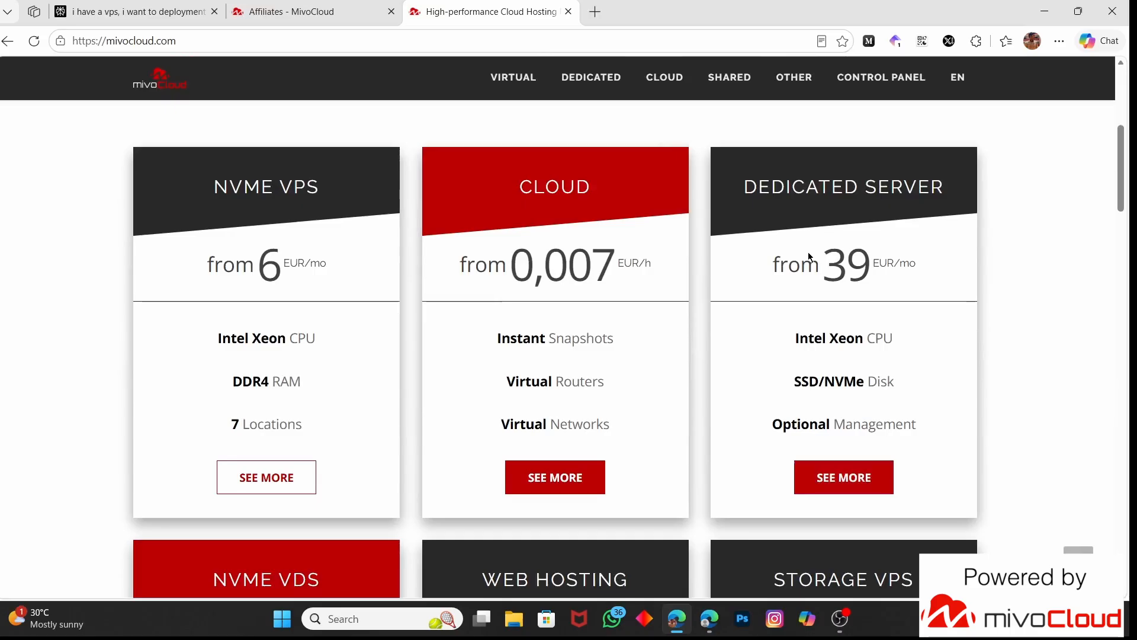
{"action": "triple_click", "coordinate": [808, 251]}
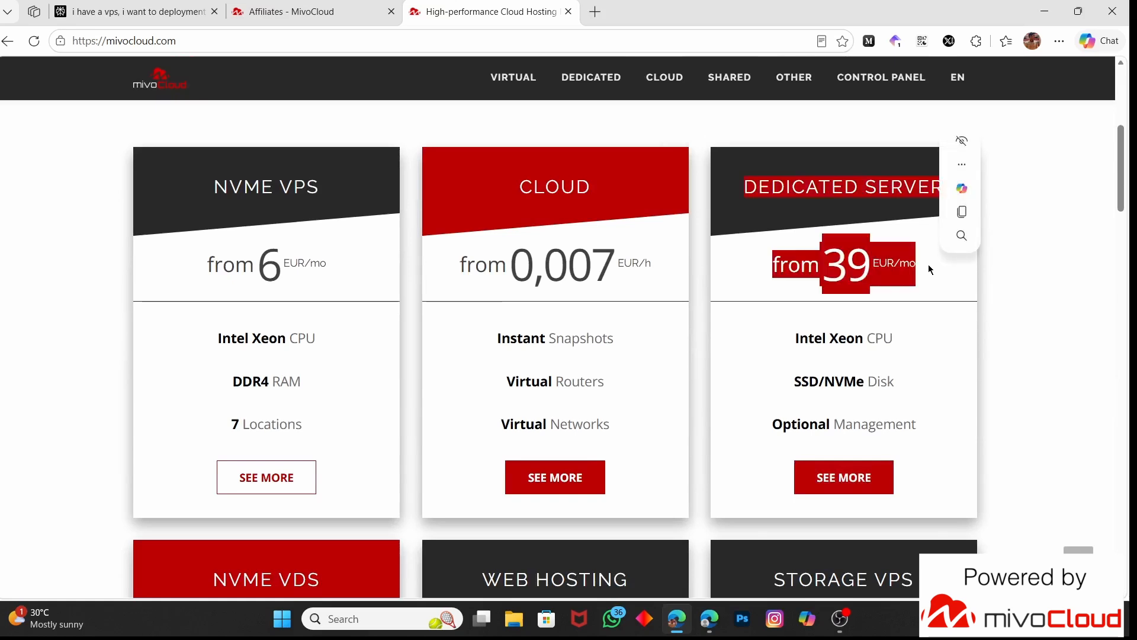
Examine the NVMe VDS, Web Hosting and Storage VPS plans, focusing on the Web Hosting price
{"action": "scroll", "coordinate": [760, 249], "scroll_direction": "down", "scroll_amount": 5}
{"action": "scroll", "coordinate": [475, 399], "scroll_direction": "down", "scroll_amount": 2}
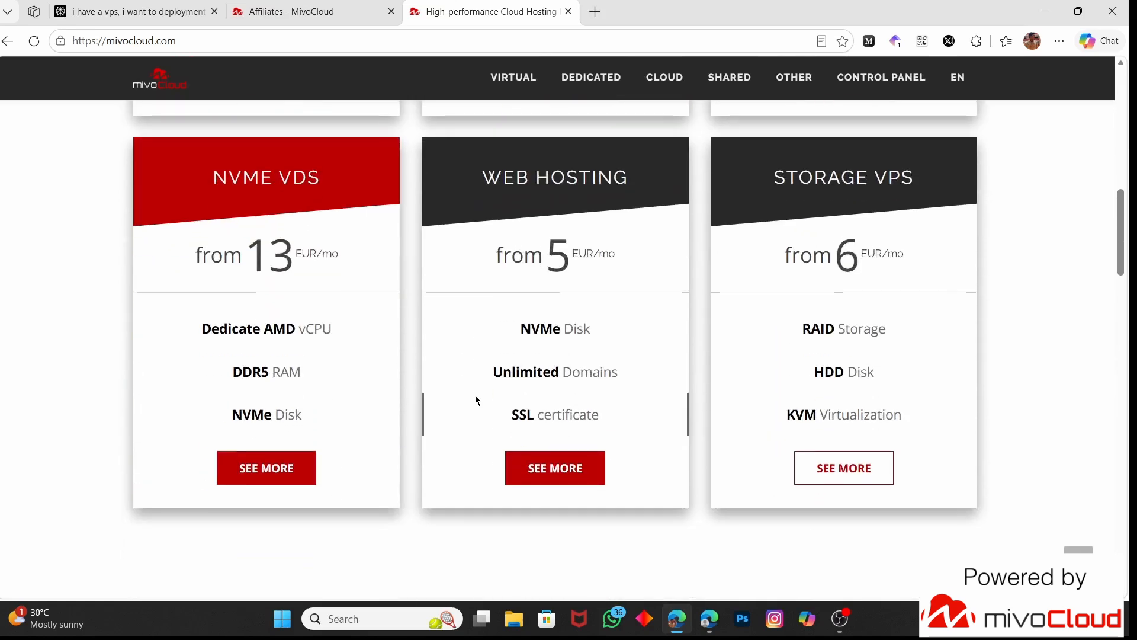
{"action": "left_click_drag", "start_coordinate": [493, 256], "coordinate": [654, 253]}
{"action": "left_click", "coordinate": [446, 318]}
{"action": "scroll", "coordinate": [446, 318], "scroll_direction": "down", "scroll_amount": 9}
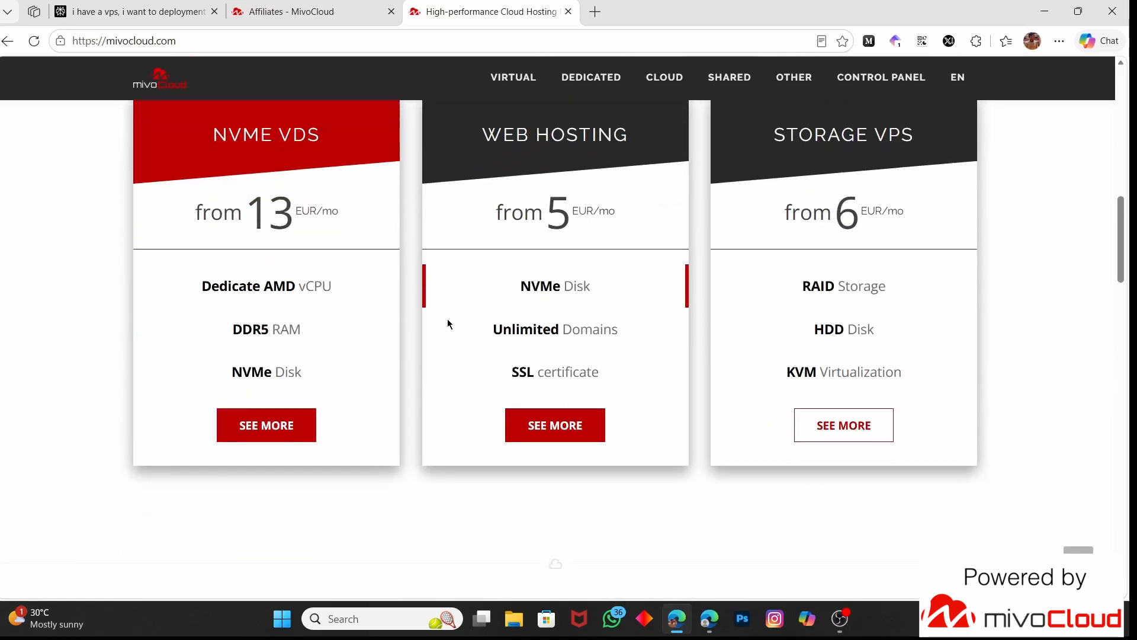
Read the MivoCloud advantages section covering DDoS protection, support, daily backups, discounts and locations
{"action": "scroll", "coordinate": [448, 320], "scroll_direction": "down", "scroll_amount": 2}
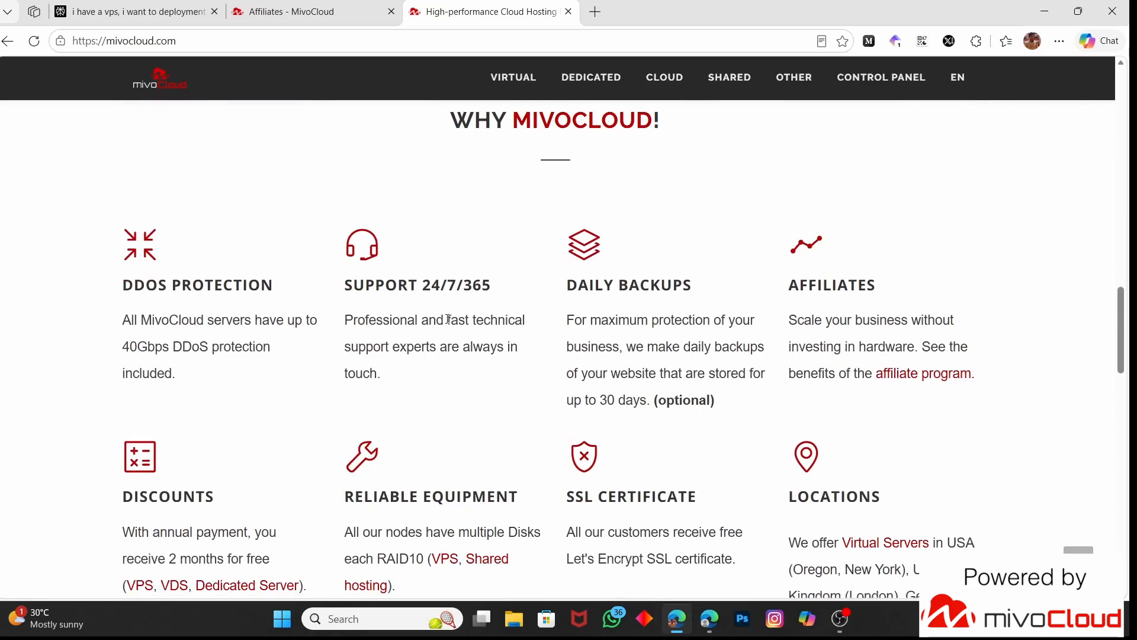
{"action": "scroll", "coordinate": [448, 318], "scroll_direction": "down", "scroll_amount": 1}
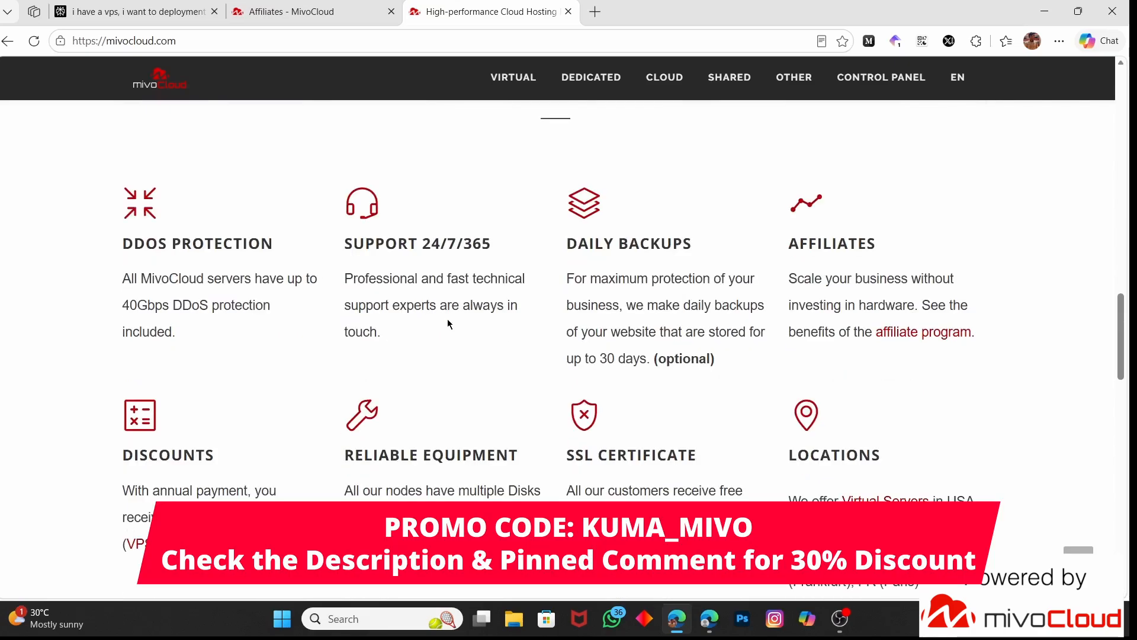
{"action": "scroll", "coordinate": [448, 323], "scroll_direction": "down", "scroll_amount": 1}
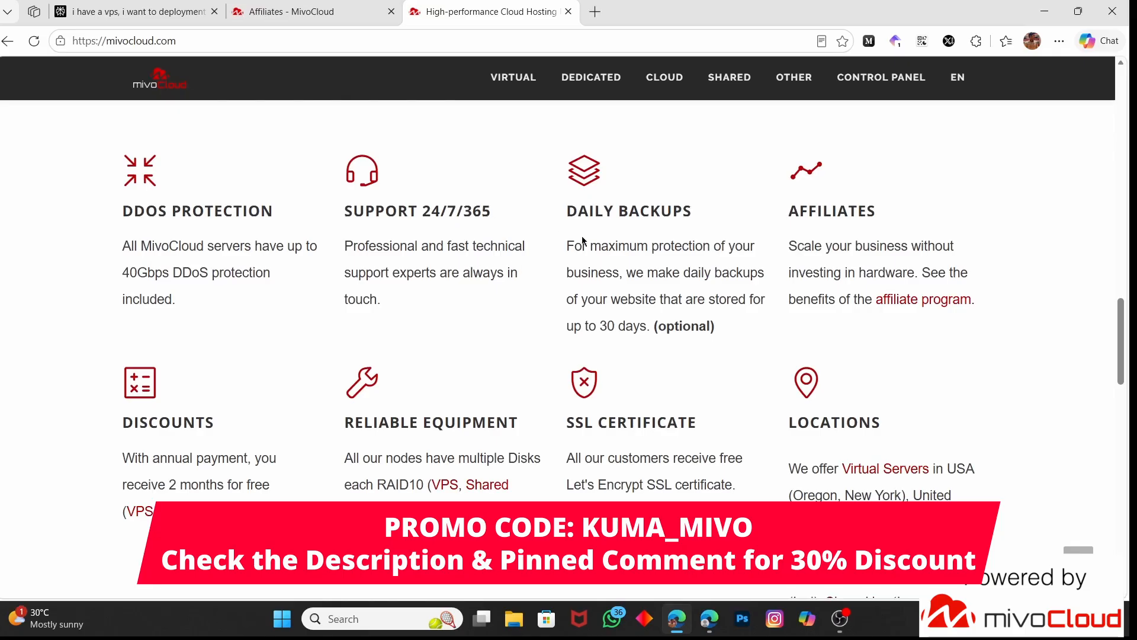
{"action": "scroll", "coordinate": [626, 269], "scroll_direction": "down", "scroll_amount": 6}
{"action": "scroll", "coordinate": [626, 271], "scroll_direction": "up", "scroll_amount": 7}
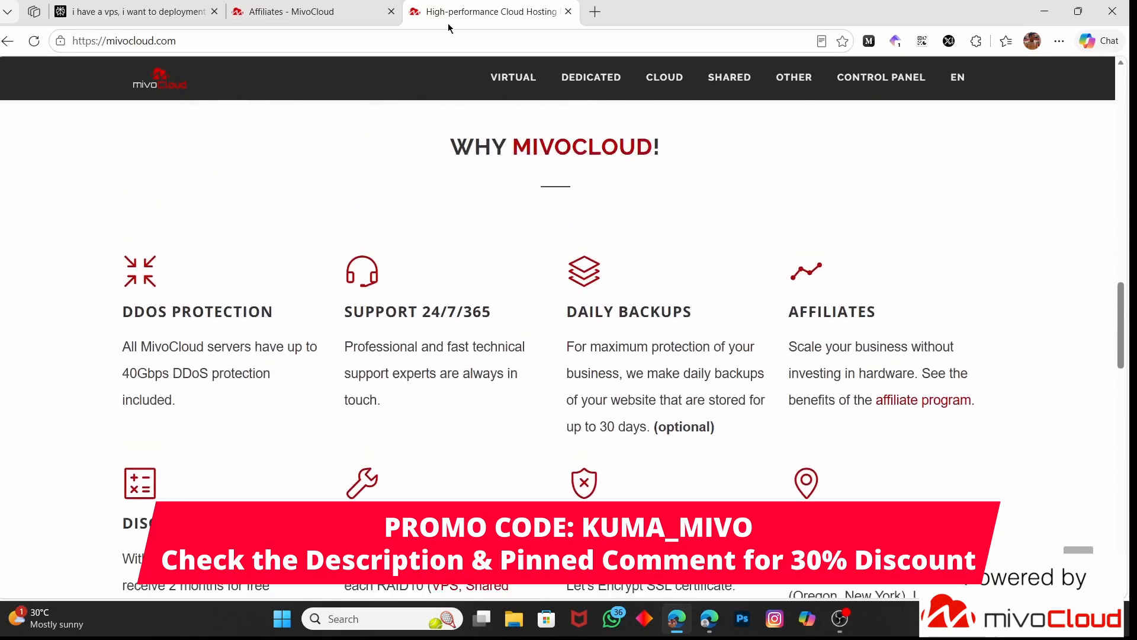
Open the S2 SSD VPS details in the MivoCloud client area and copy the server's IPv4 address
{"action": "left_click", "coordinate": [308, 12]}
{"action": "left_click", "coordinate": [915, 330]}
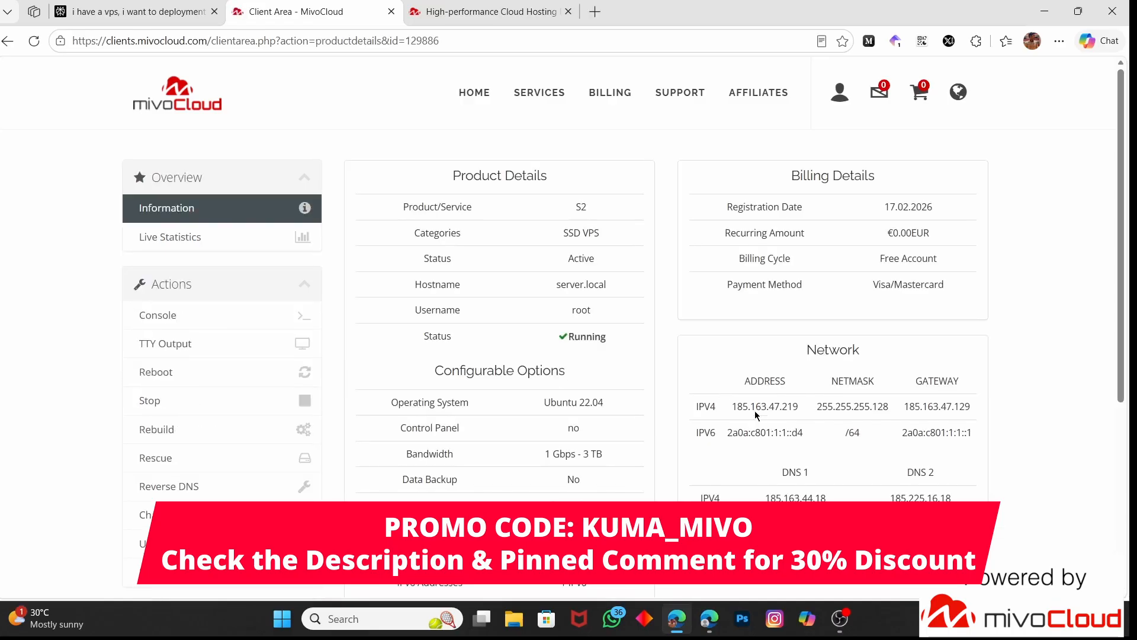
{"action": "left_click_drag", "start_coordinate": [726, 415], "coordinate": [803, 413]}
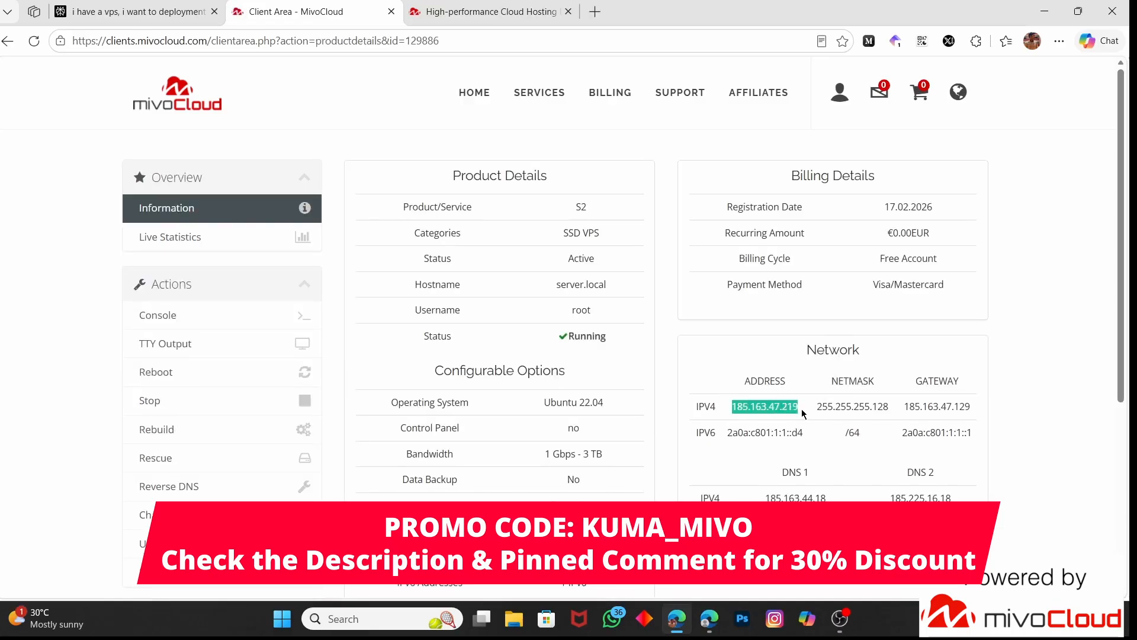
{"action": "key", "text": "super+r"}
{"action": "type", "text": "cmd"}
{"action": "key", "text": "Return"}
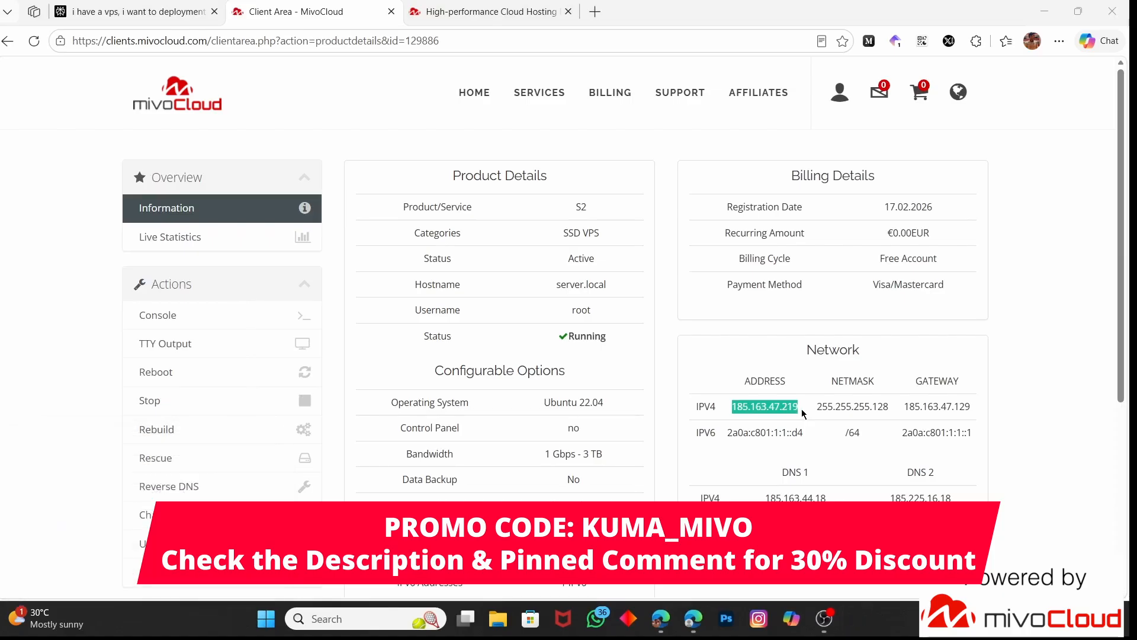
{"action": "type", "text": "ssh"}
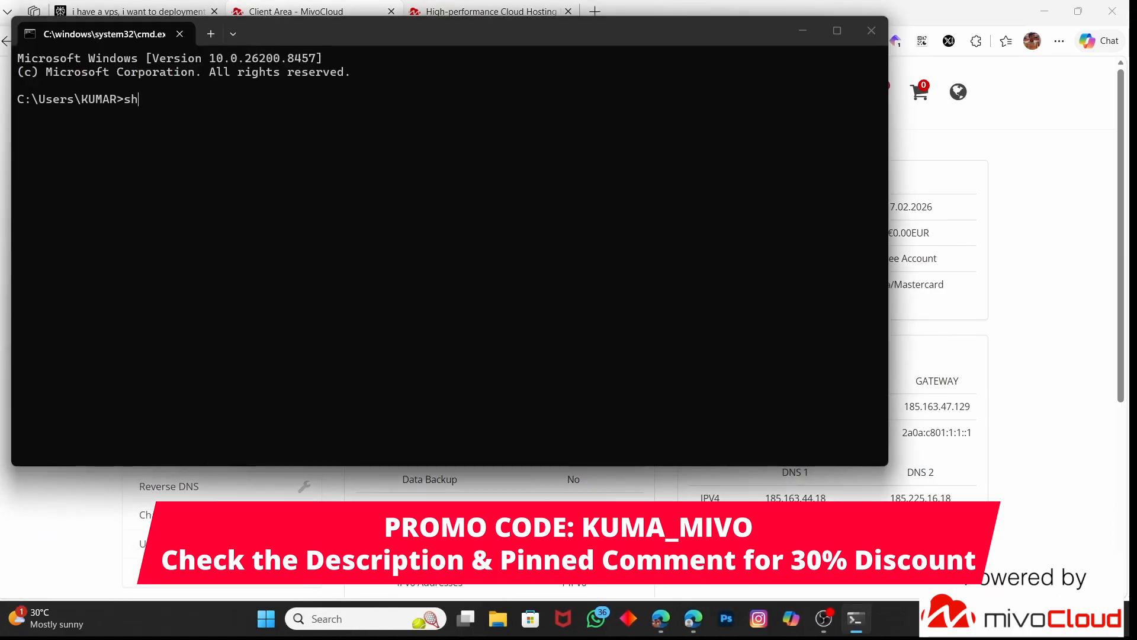
{"action": "type", "text": " root@185.163.47.219"}
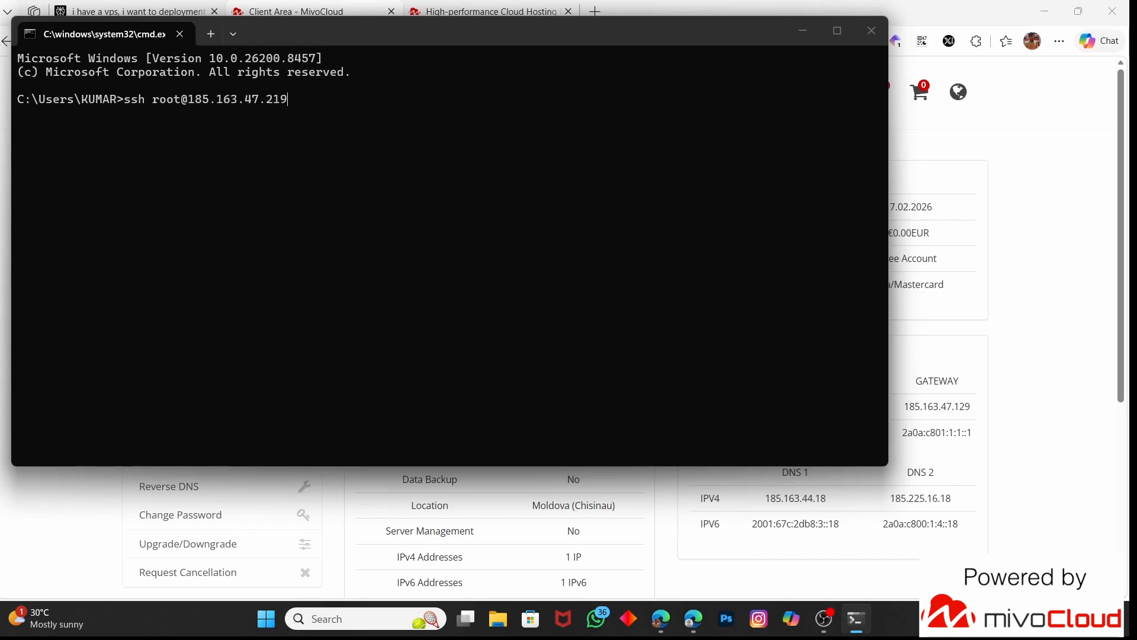
{"action": "key", "text": "Return"}
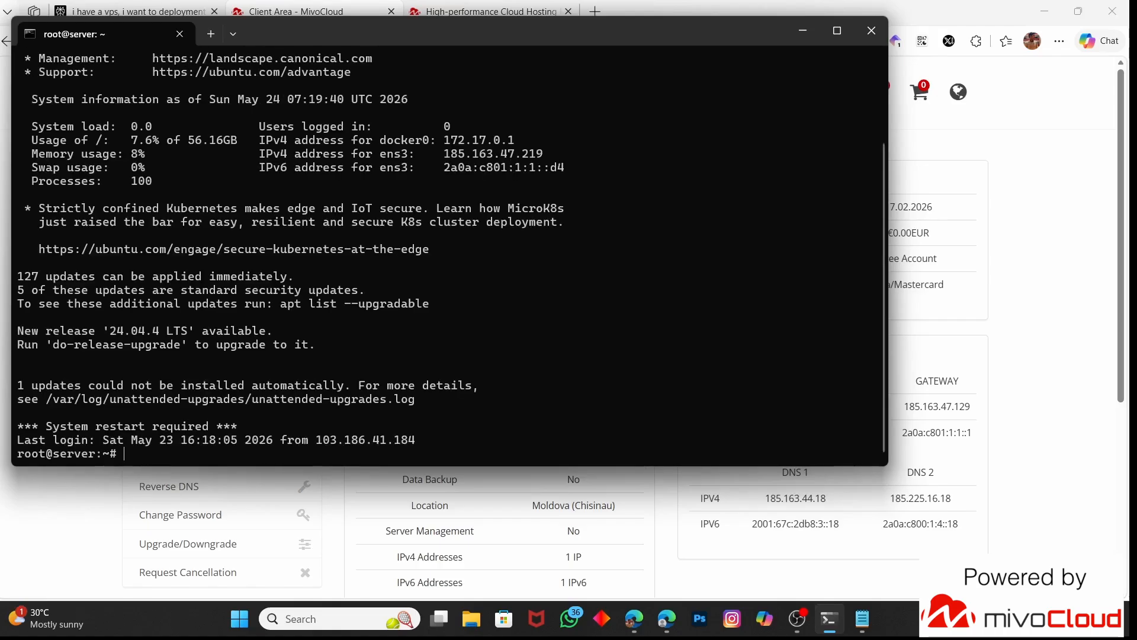
Clear the terminal and check the server's total memory with free -h
{"action": "type", "text": "clear"}
{"action": "key", "text": "Return"}
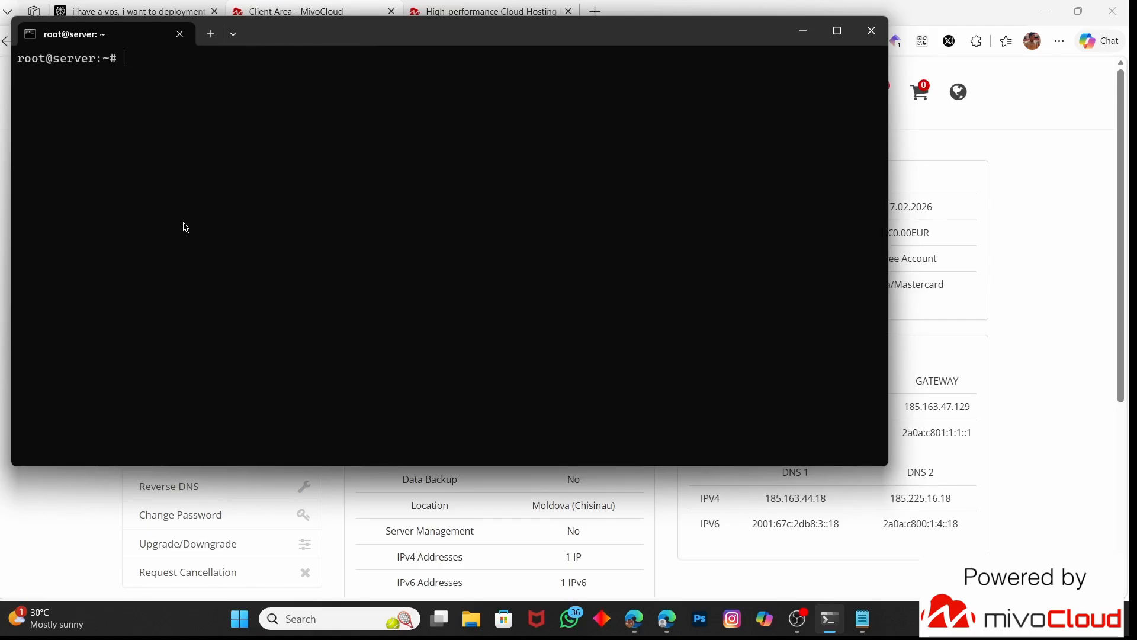
{"action": "type", "text": "free -h"}
{"action": "key", "text": "Return"}
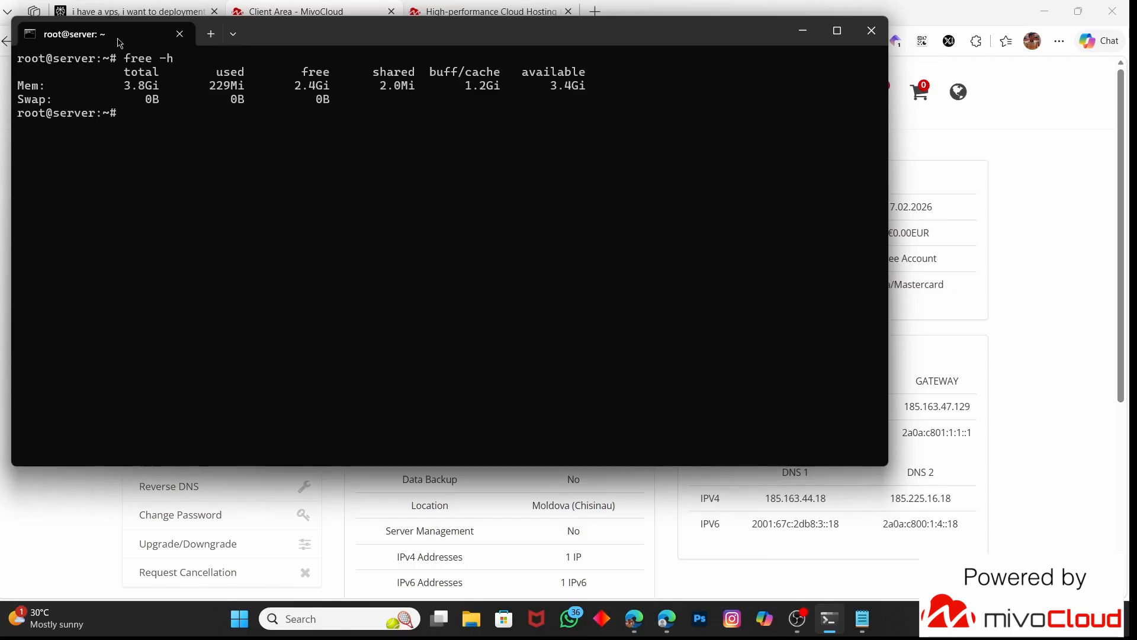
{"action": "left_click_drag", "start_coordinate": [118, 89], "coordinate": [173, 89]}
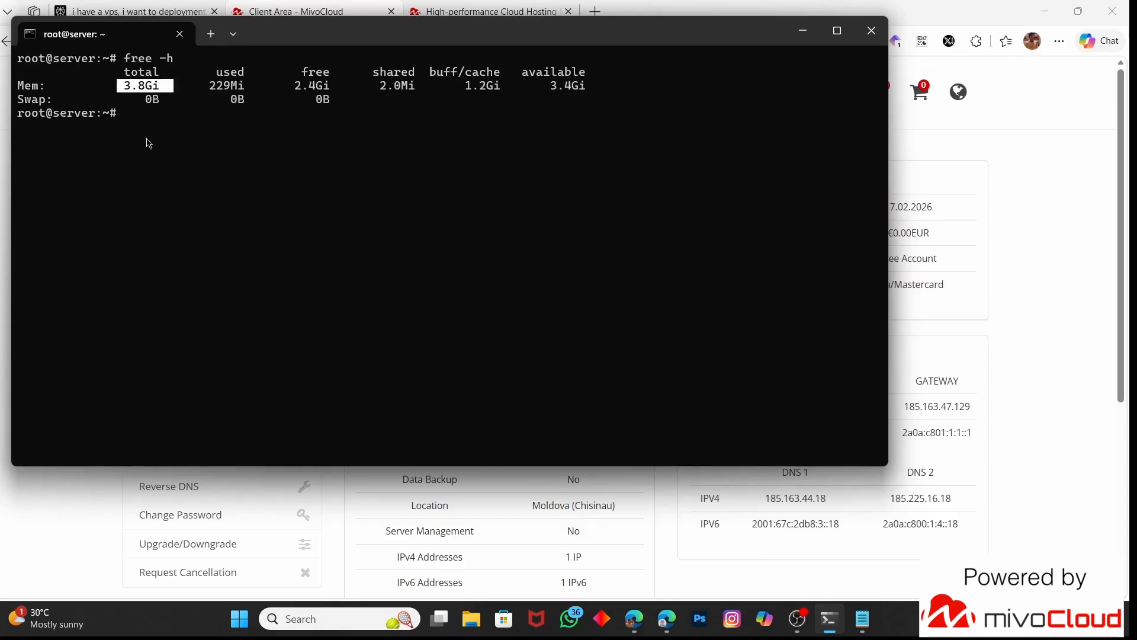
Clear the memory output and review the server's processor details with lscpu
{"action": "key", "text": "ctrl+c"}
{"action": "type", "text": "cls"}
{"action": "key", "text": "Return"}
{"action": "type", "text": "clear"}
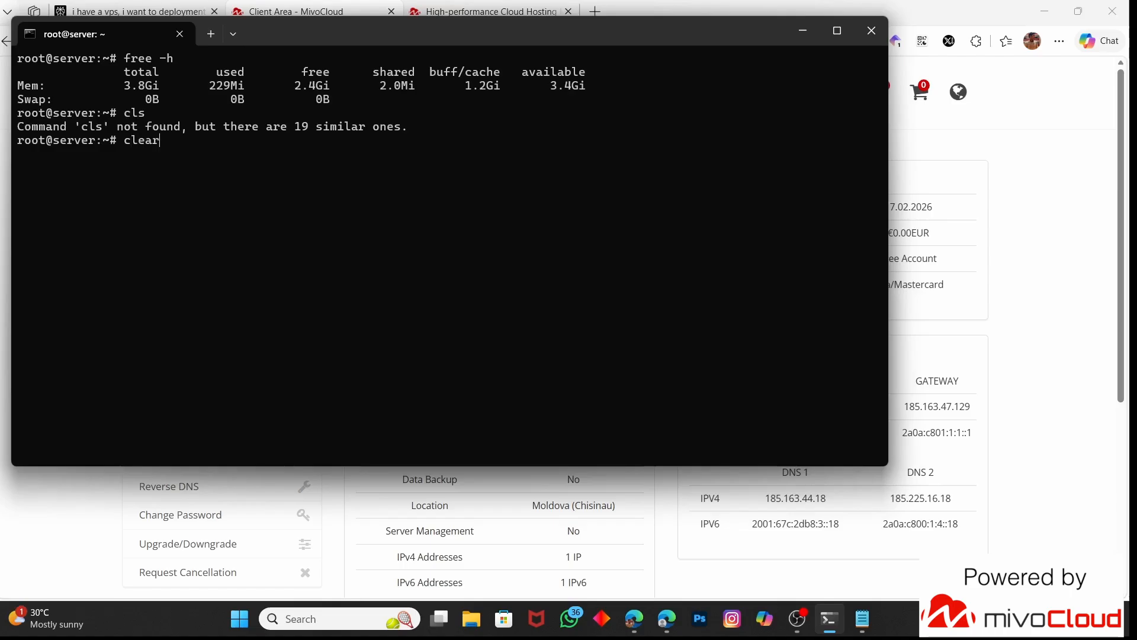
{"action": "key", "text": "Return"}
{"action": "type", "text": "lscpu"}
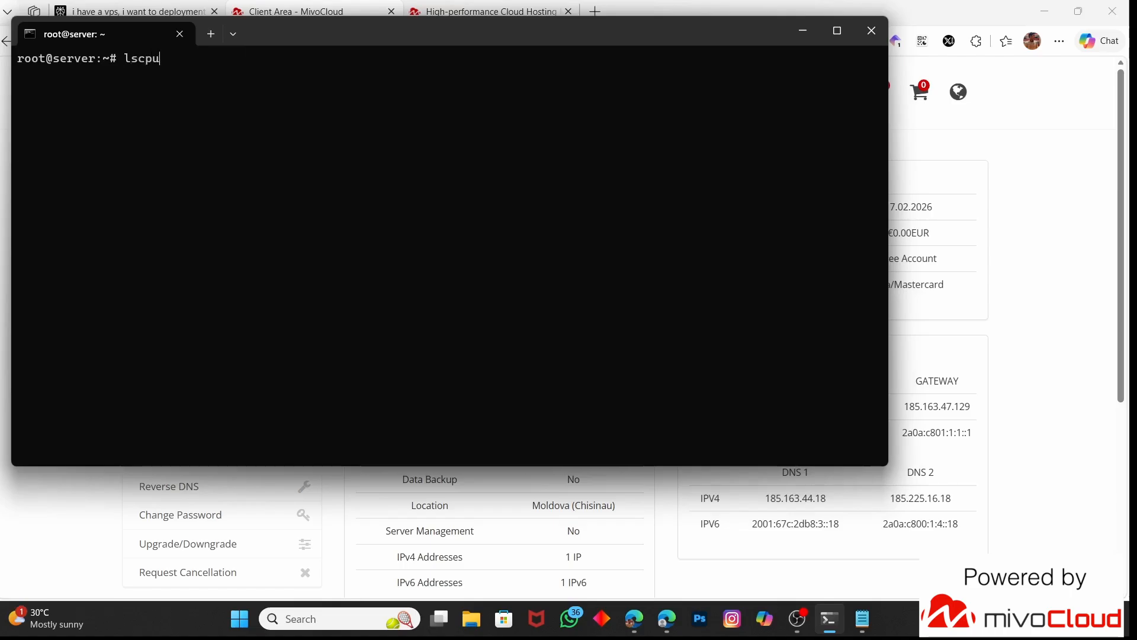
{"action": "key", "text": "Return"}
{"action": "scroll", "coordinate": [185, 140], "scroll_direction": "up", "scroll_amount": 5}
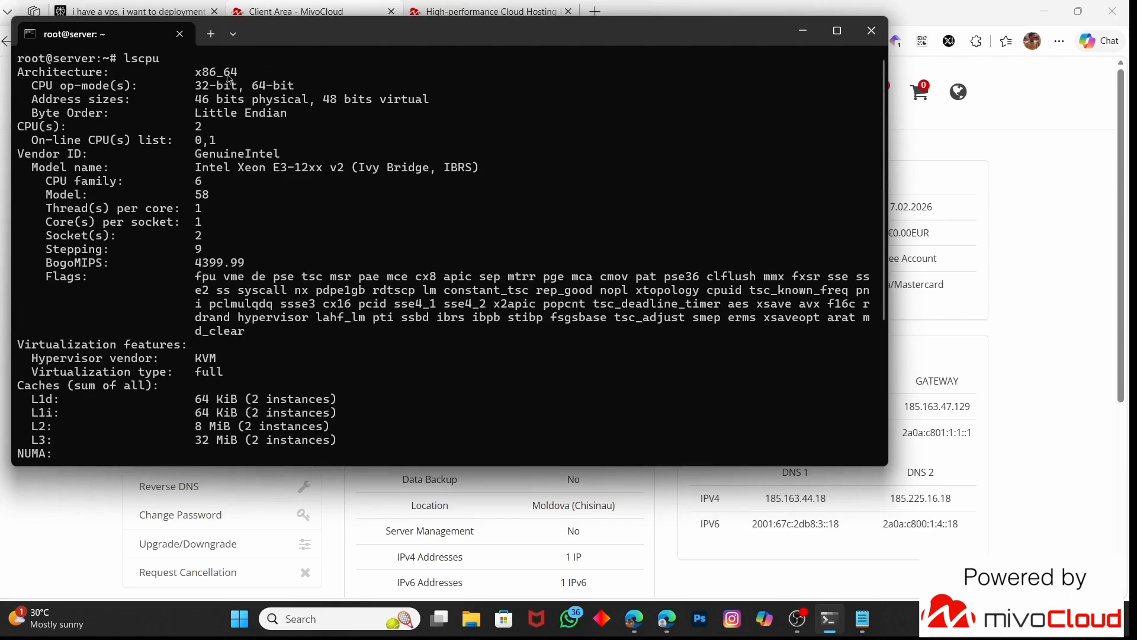
{"action": "scroll", "coordinate": [282, 199], "scroll_direction": "down", "scroll_amount": 5}
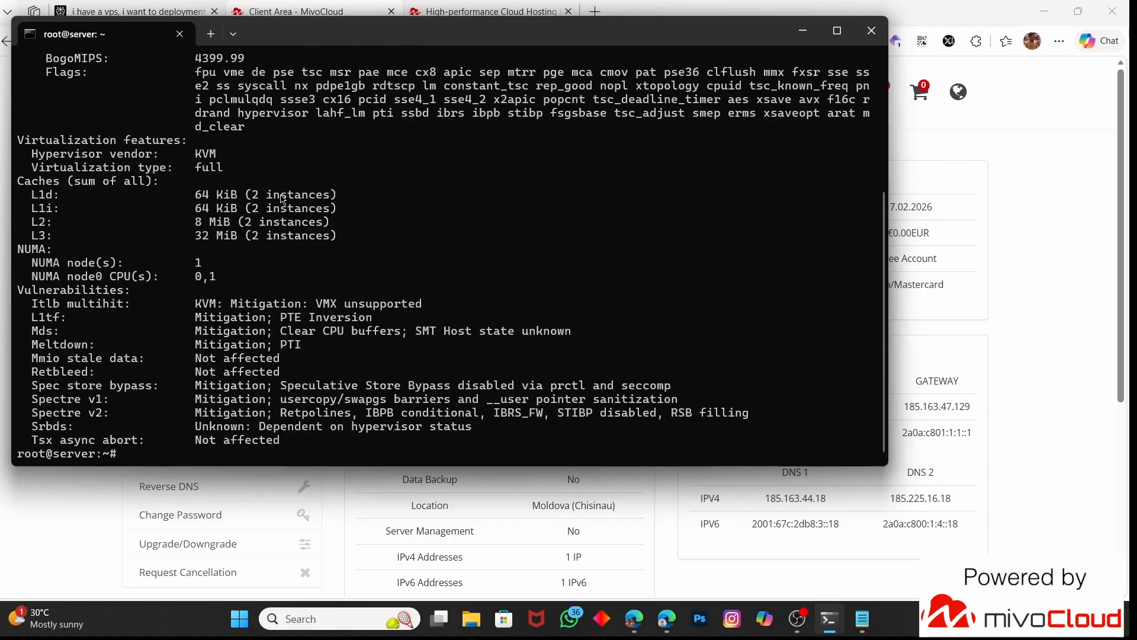
Clear the terminal and refresh the server's package lists with apt update
{"action": "type", "text": "clear"}
{"action": "key", "text": "Return"}
{"action": "type", "text": "apt "}
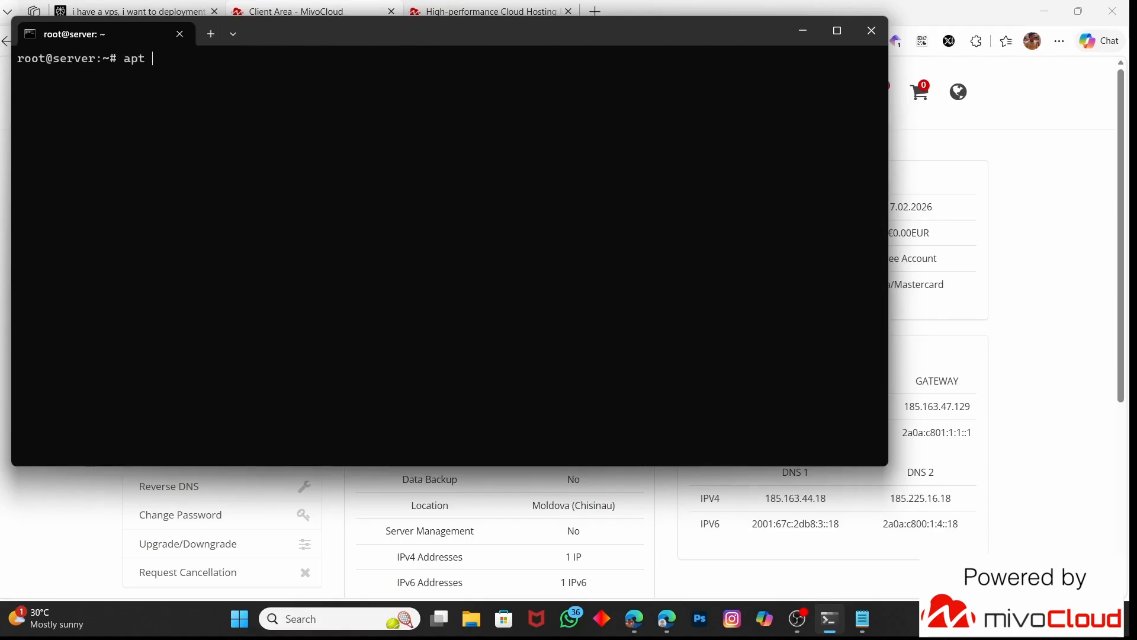
{"action": "type", "text": "update"}
{"action": "key", "text": "Return"}
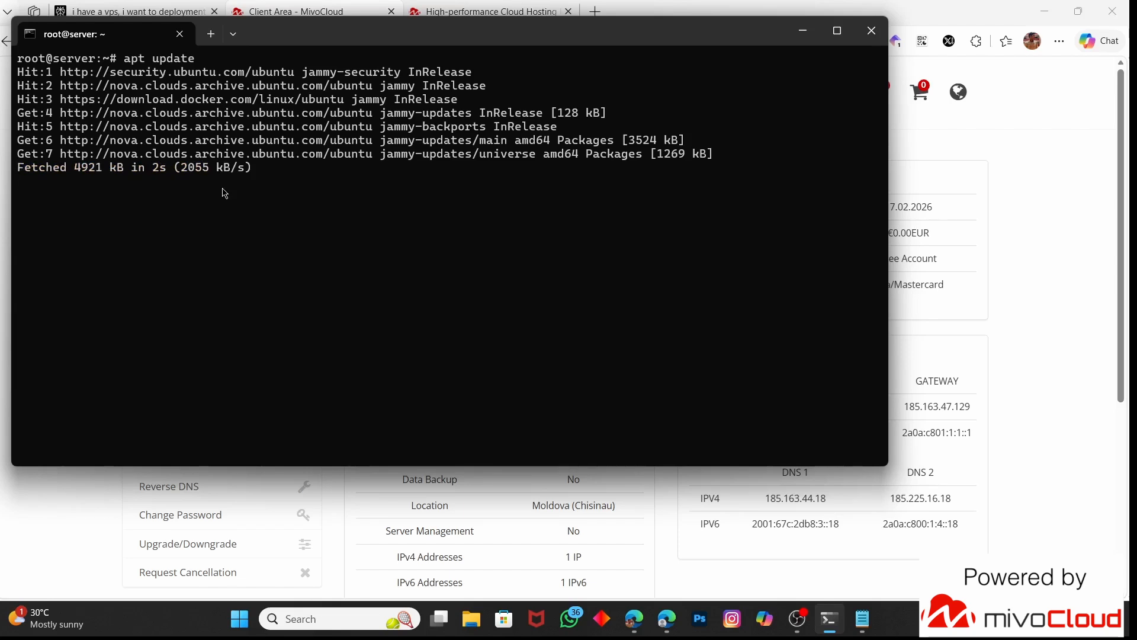
Upgrade the server's installed packages with apt upgrade, accept the continuation prompt, and clear the terminal
{"action": "key", "text": "Escape"}
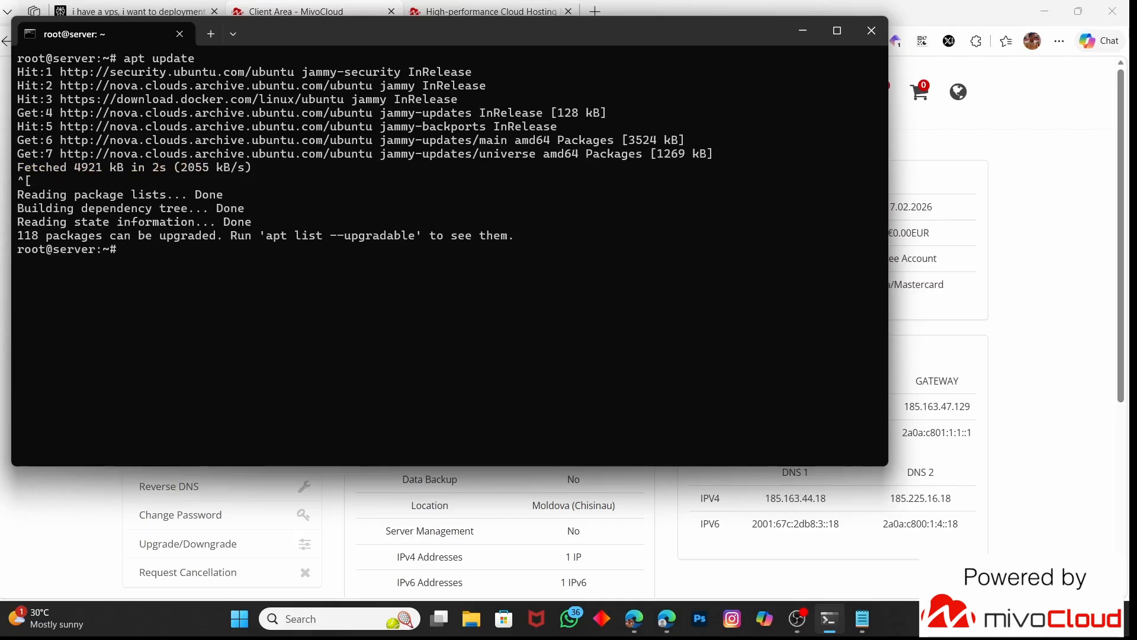
{"action": "type", "text": "apt upgrade"}
{"action": "key", "text": "Return"}
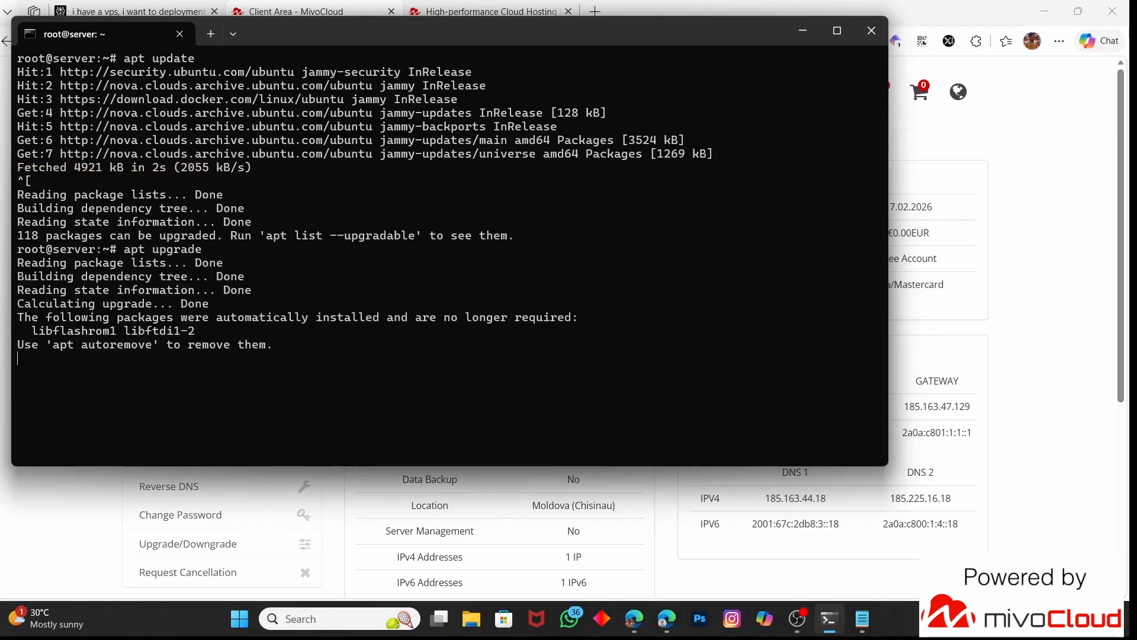
{"action": "type", "text": "y"}
{"action": "key", "text": "Return"}
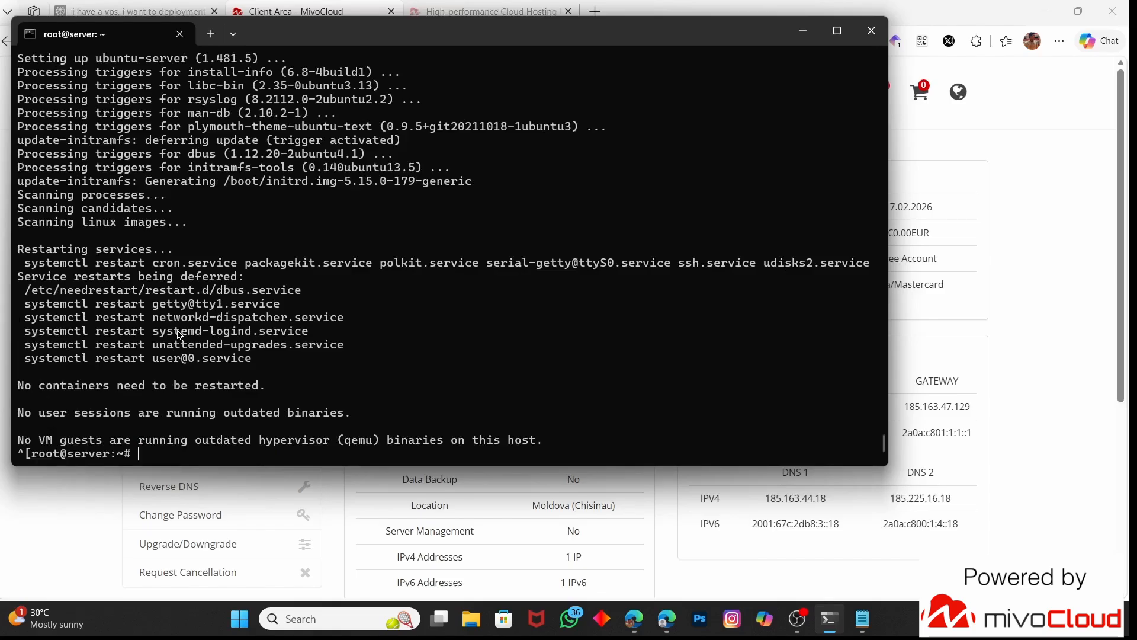
{"action": "type", "text": "clear"}
{"action": "key", "text": "Return"}
{"action": "type", "text": "clear"}
{"action": "key", "text": "Return"}
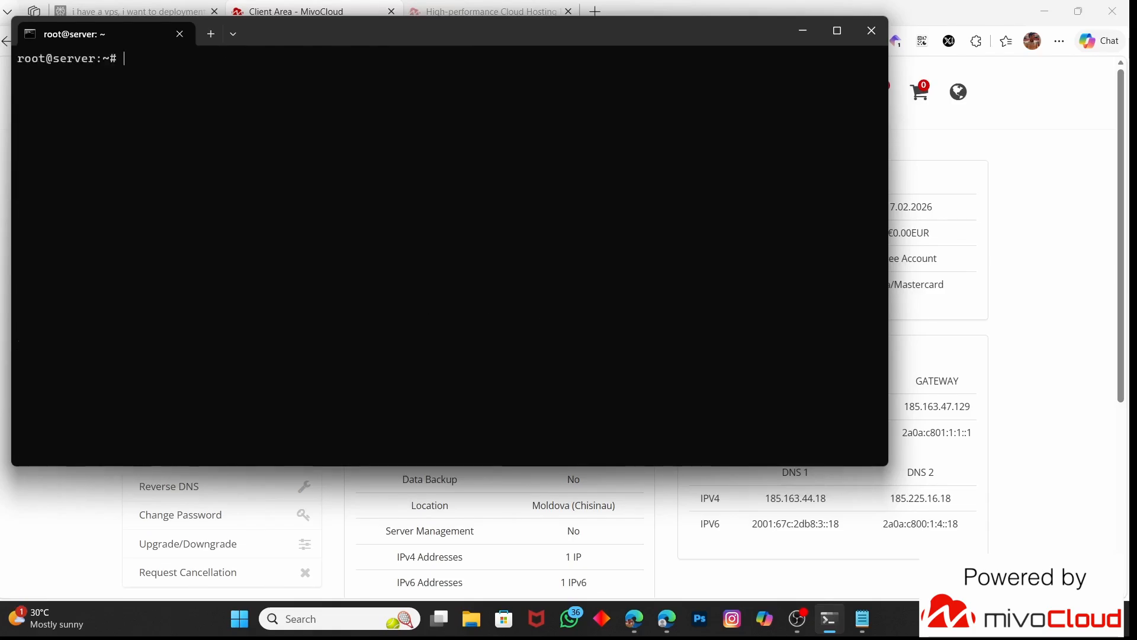
Switch to the browser and view the curl install command on the dokploy.com home page
{"action": "left_click", "coordinate": [669, 623]}
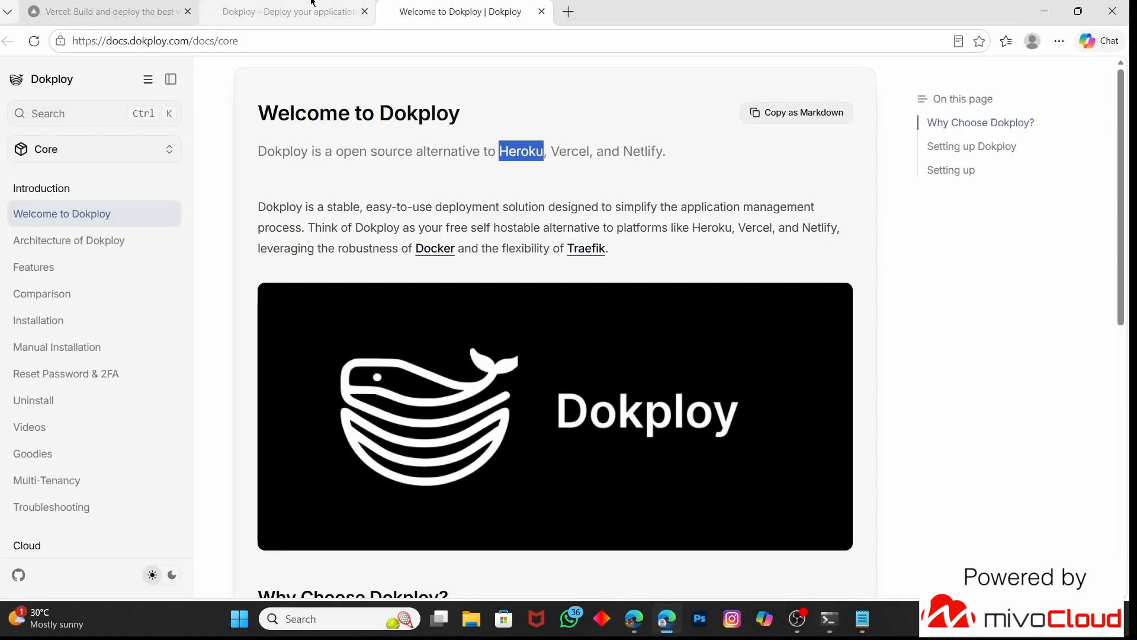
{"action": "left_click", "coordinate": [289, 12]}
{"action": "scroll", "coordinate": [337, 386], "scroll_direction": "down", "scroll_amount": 2}
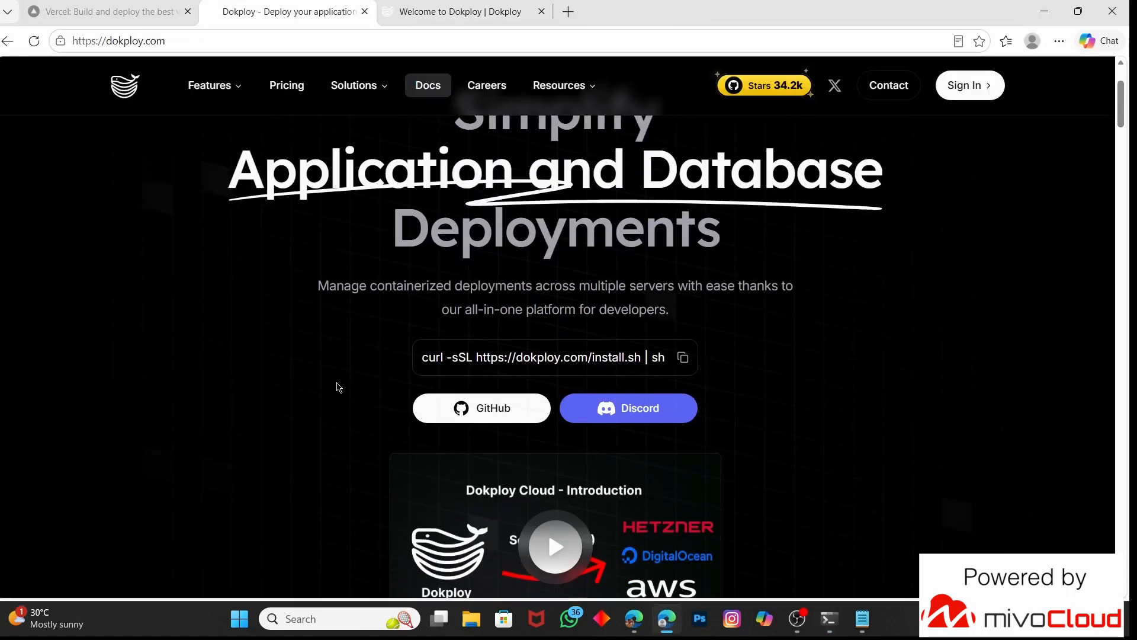
{"action": "left_click", "coordinate": [674, 366]}
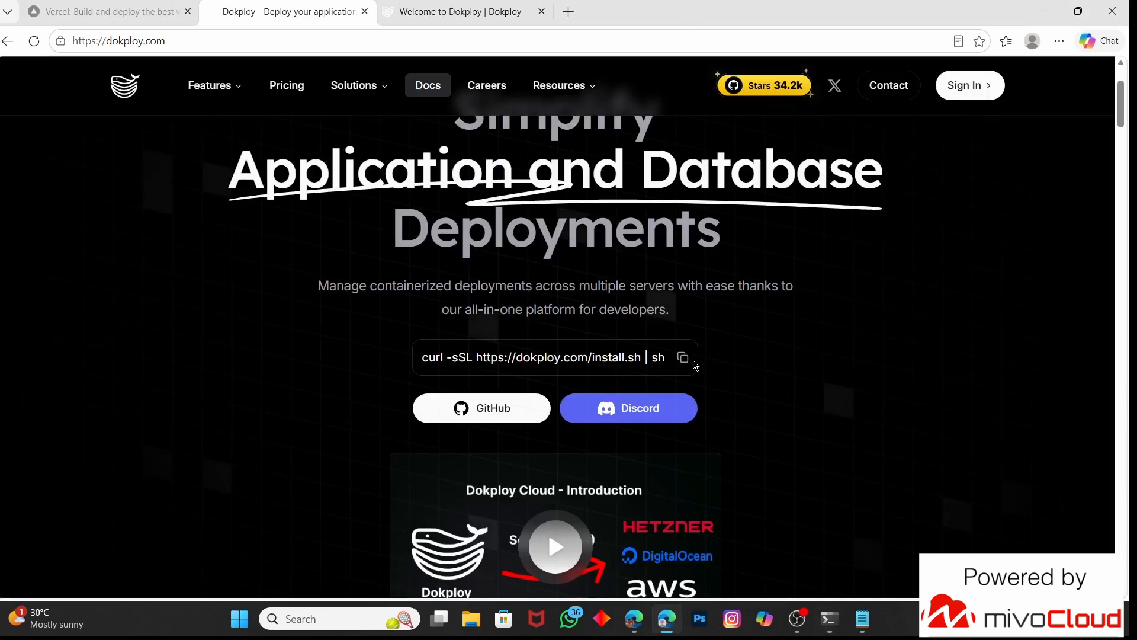
{"action": "scroll", "coordinate": [446, 331], "scroll_direction": "down", "scroll_amount": 1}
{"action": "scroll", "coordinate": [446, 331], "scroll_direction": "down", "scroll_amount": 1}
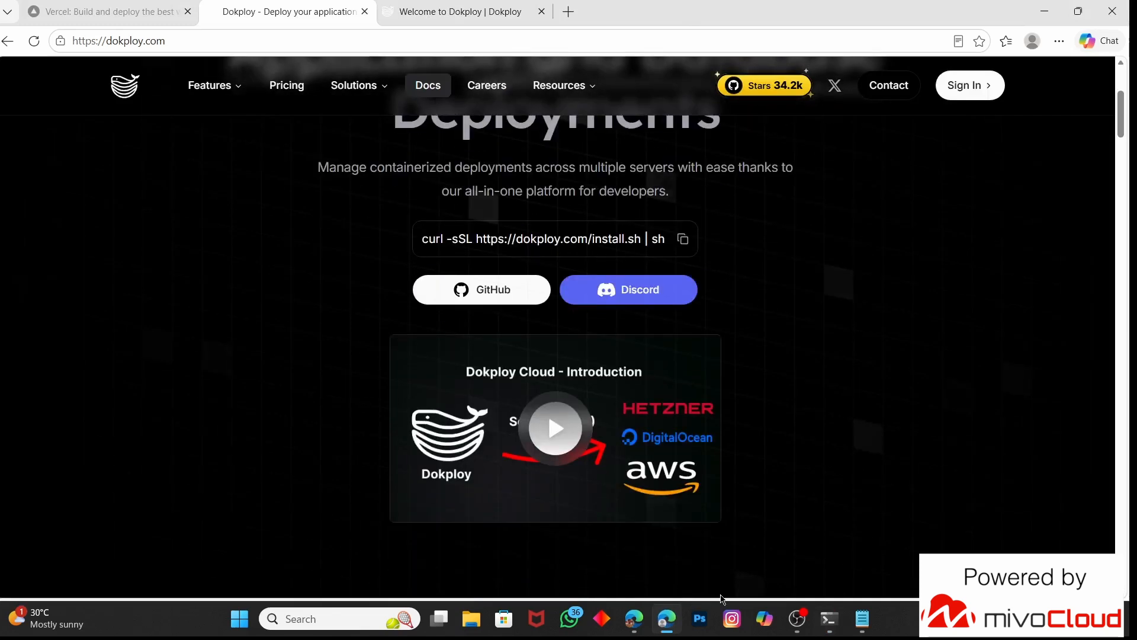
Return to the server terminal and install docker.io with apt, accepting the prompts without selecting extra service restarts, and clear the output
{"action": "left_click", "coordinate": [829, 619]}
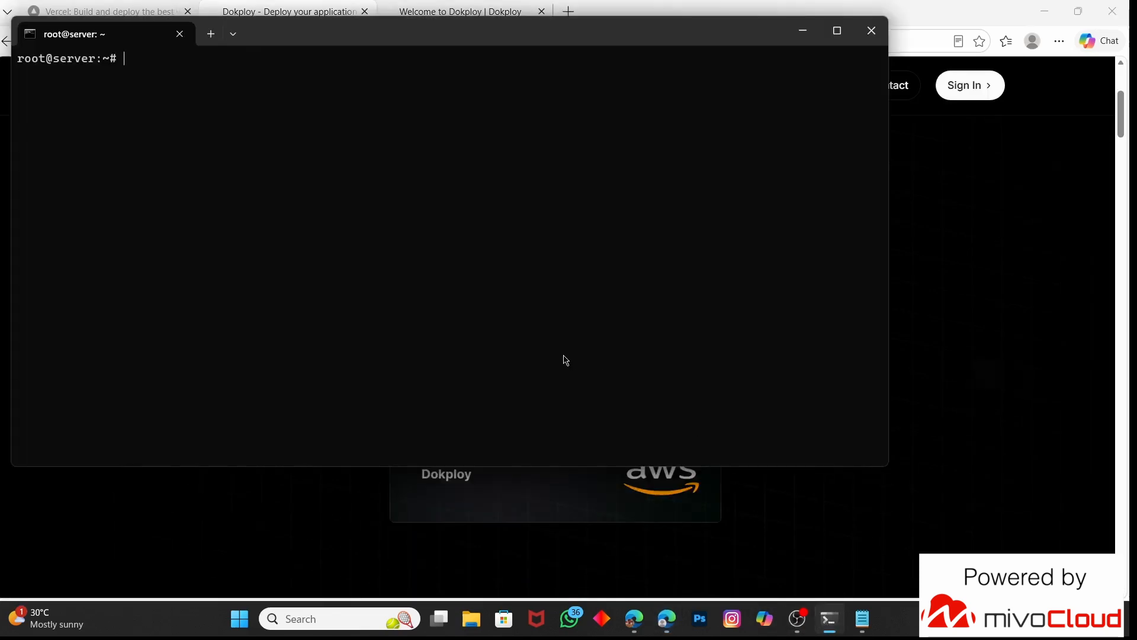
{"action": "type", "text": "apt install docker.io"}
{"action": "key", "text": "Return"}
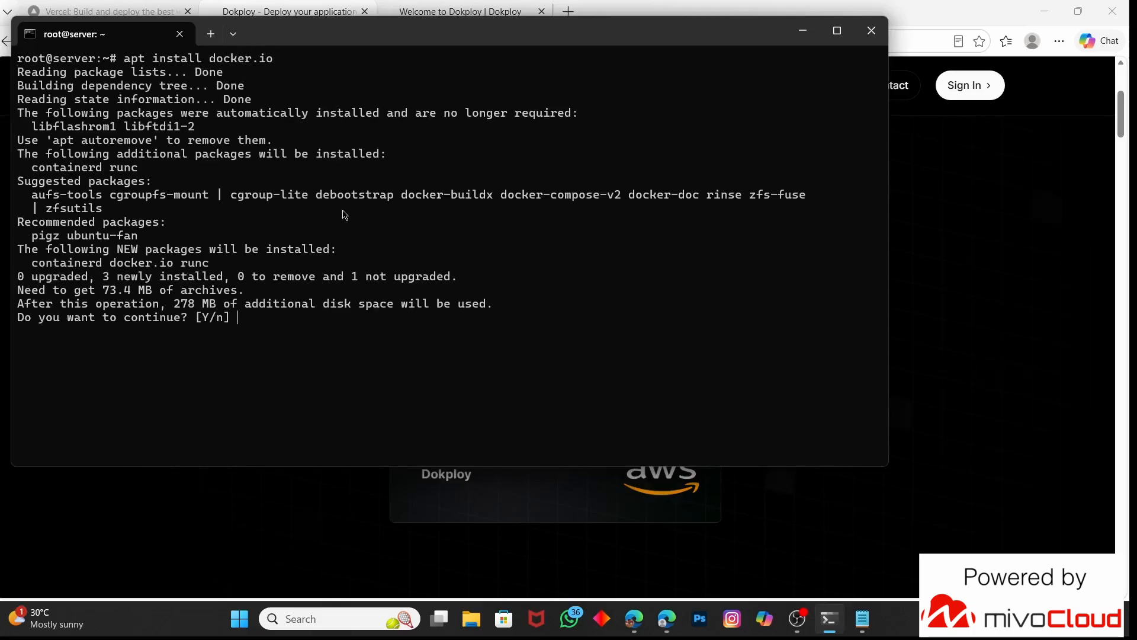
{"action": "key", "text": "Return"}
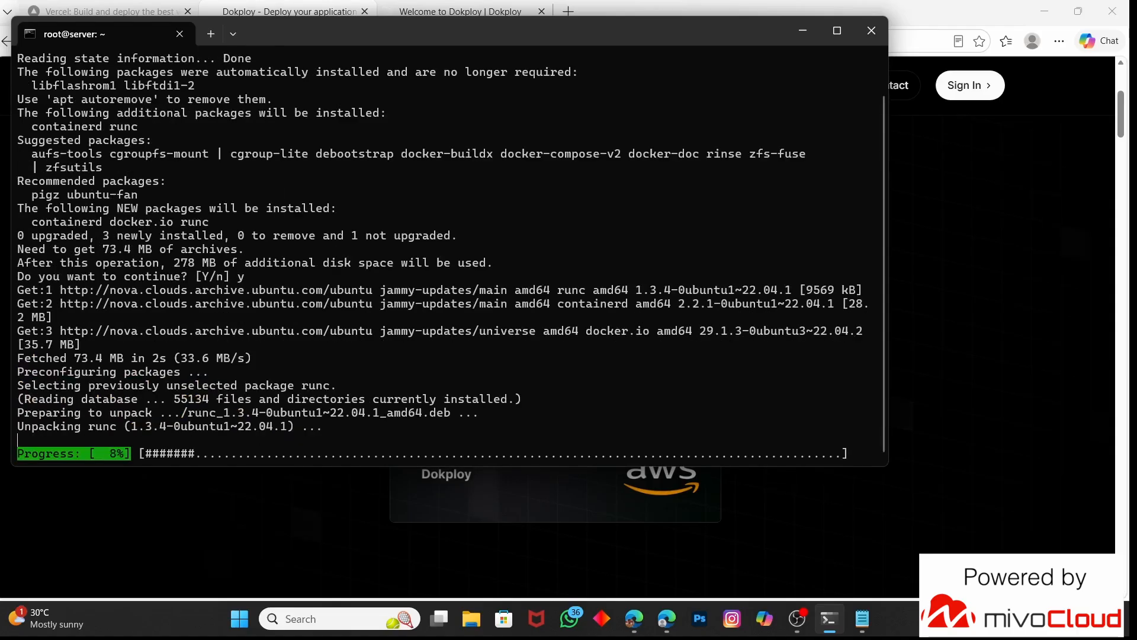
{"action": "key", "text": "Return"}
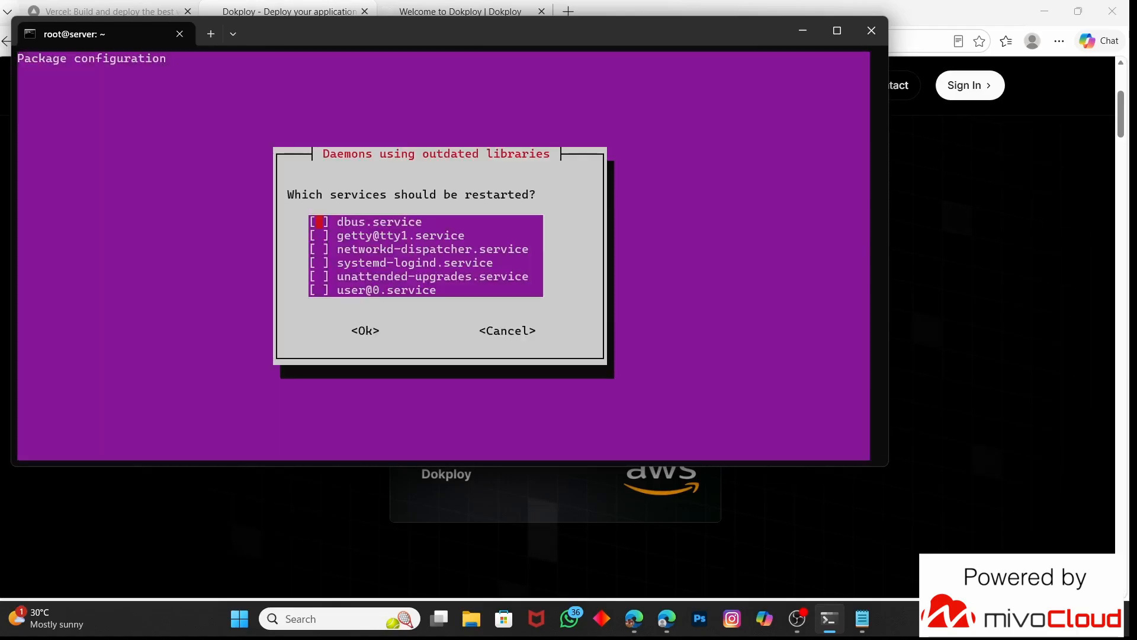
{"action": "key", "text": "Return"}
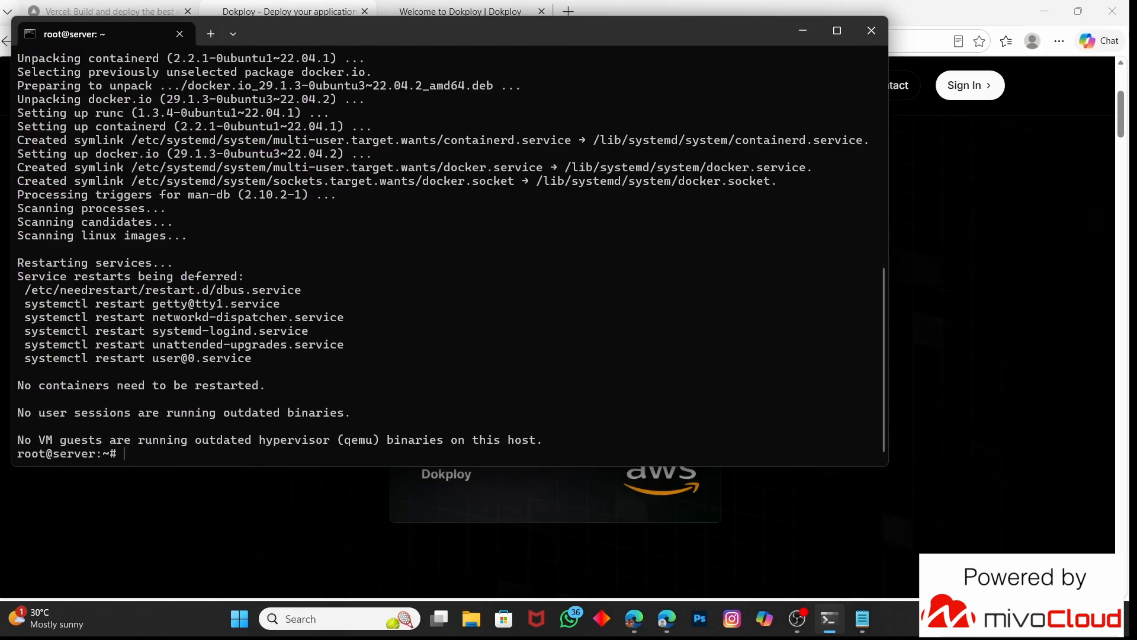
{"action": "type", "text": "clear"}
{"action": "key", "text": "Return"}
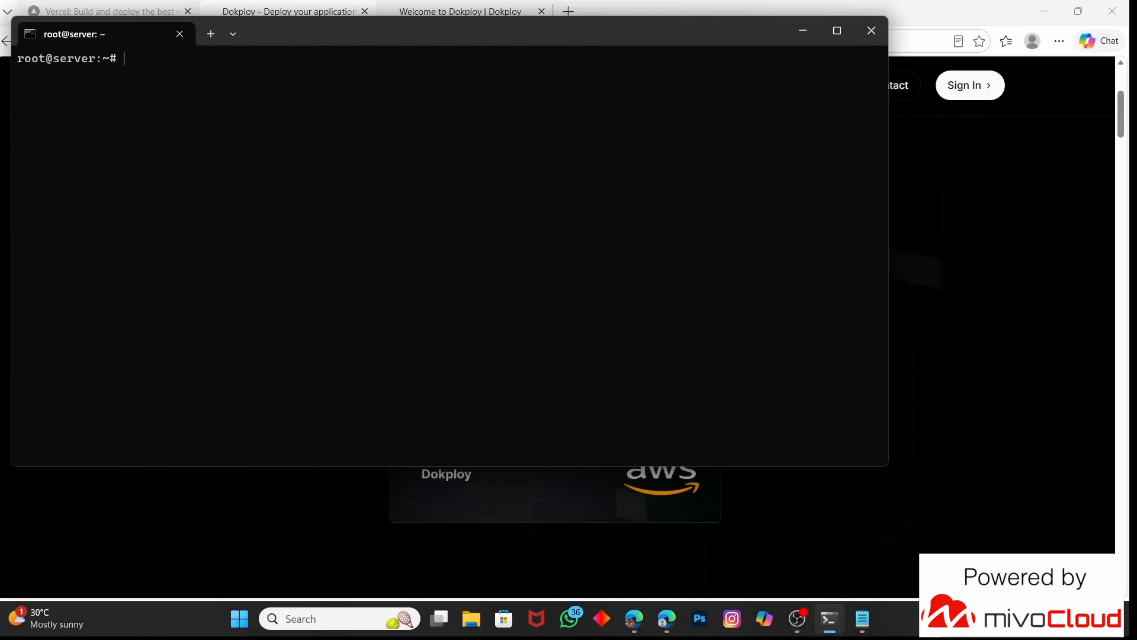
Enable the Docker service at boot with systemctl enable docker and start it with systemctl start docker
{"action": "type", "text": "systemctl enable docker"}
{"action": "key", "text": "Return"}
{"action": "key", "text": "Up"}
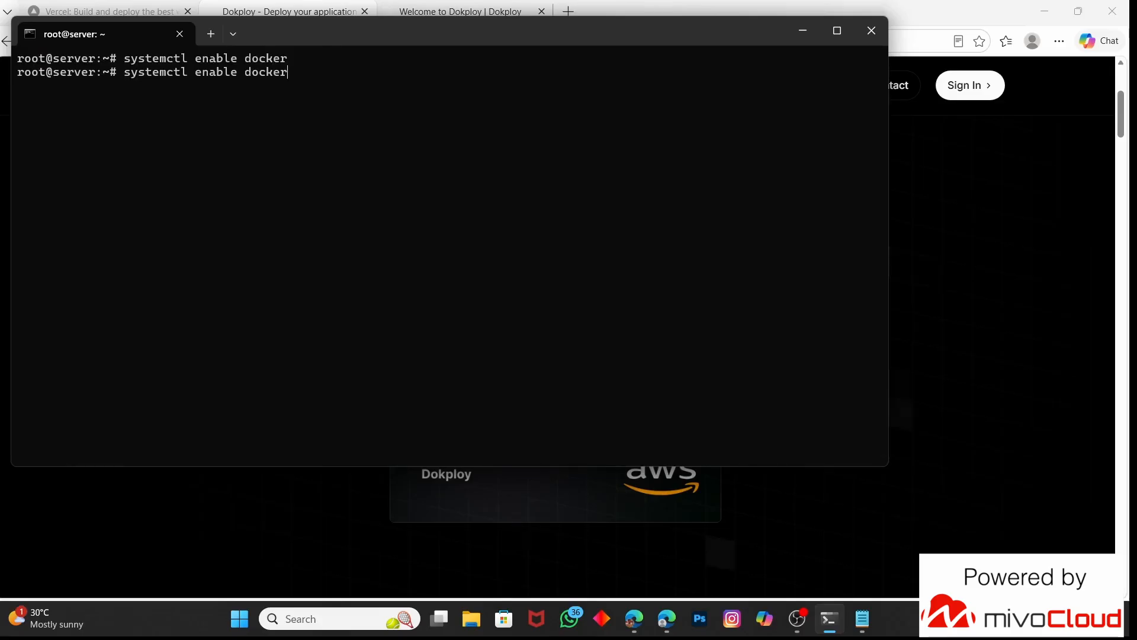
{"action": "key", "text": "BackSpace"}
{"action": "key", "text": "BackSpace"}
{"action": "key", "text": "BackSpace"}
{"action": "key", "text": "BackSpace"}
{"action": "key", "text": "BackSpace"}
{"action": "key", "text": "BackSpace"}
{"action": "type", "text": "start"}
{"action": "key", "text": "Return"}
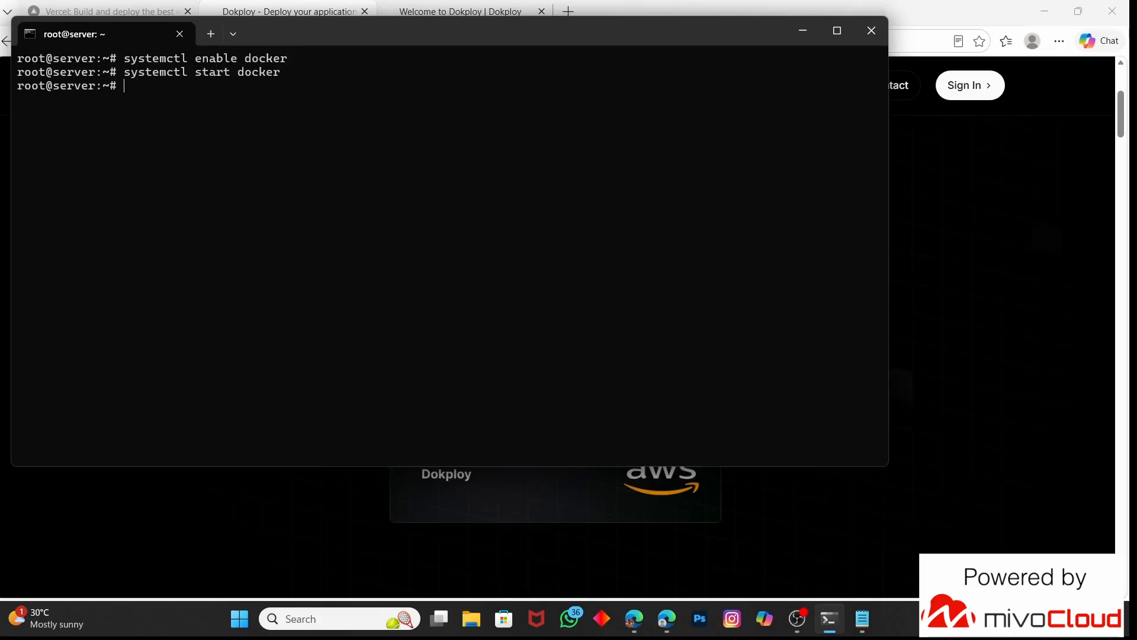
Clear the terminal, run the docker command to check that Docker is available, and clear its output
{"action": "type", "text": "clear"}
{"action": "key", "text": "Return"}
{"action": "type", "text": "d"}
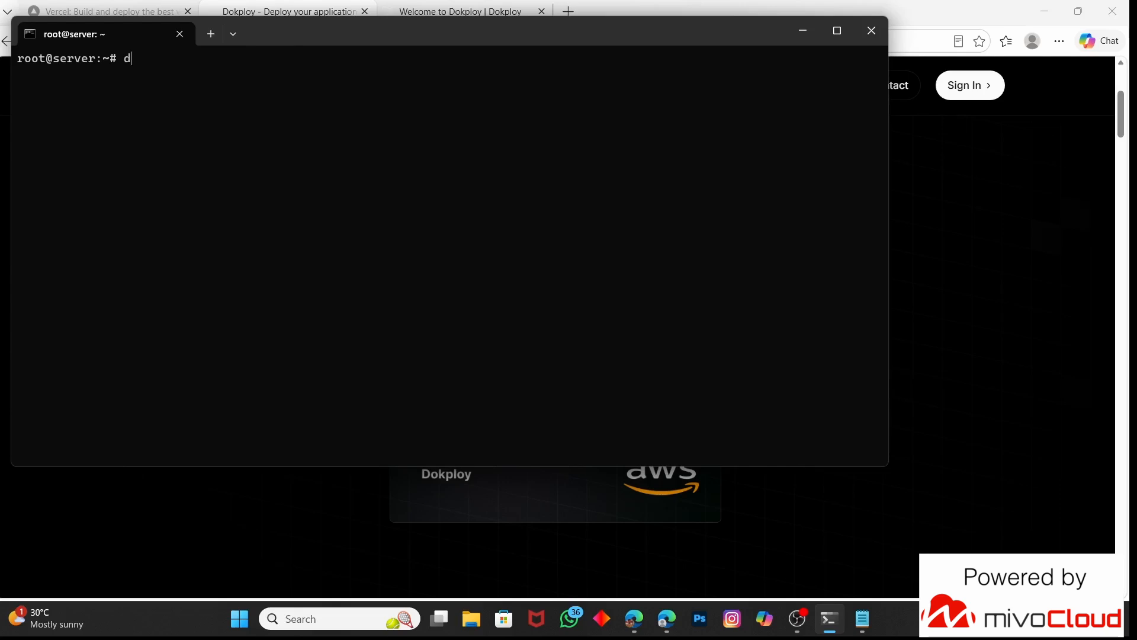
{"action": "type", "text": "ocker"}
{"action": "key", "text": "Return"}
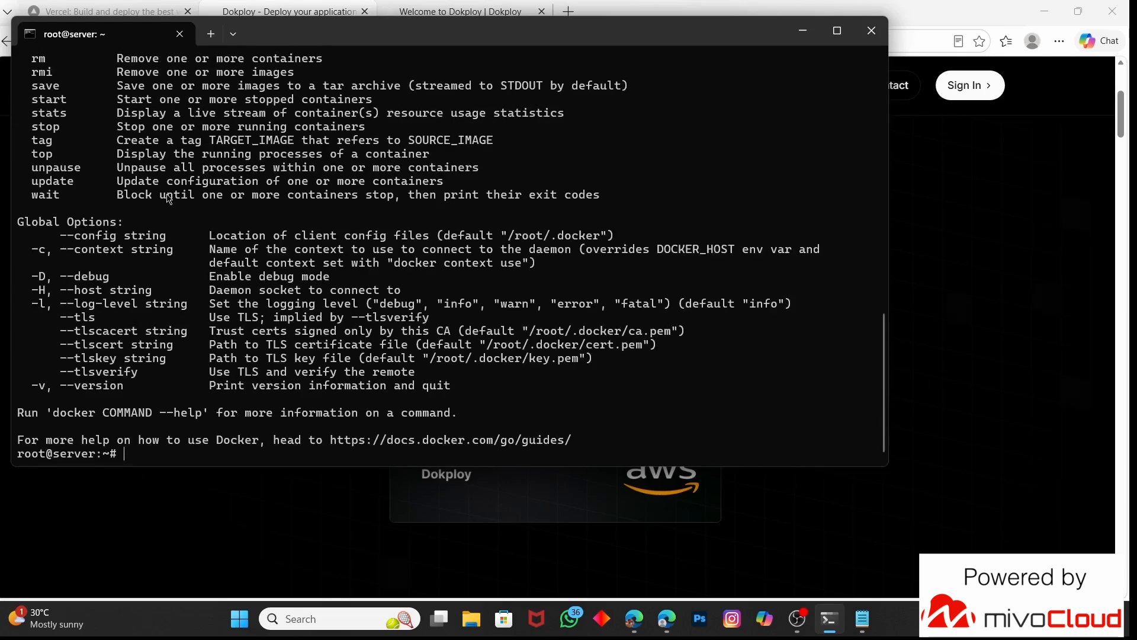
{"action": "type", "text": "clear"}
{"action": "key", "text": "Return"}
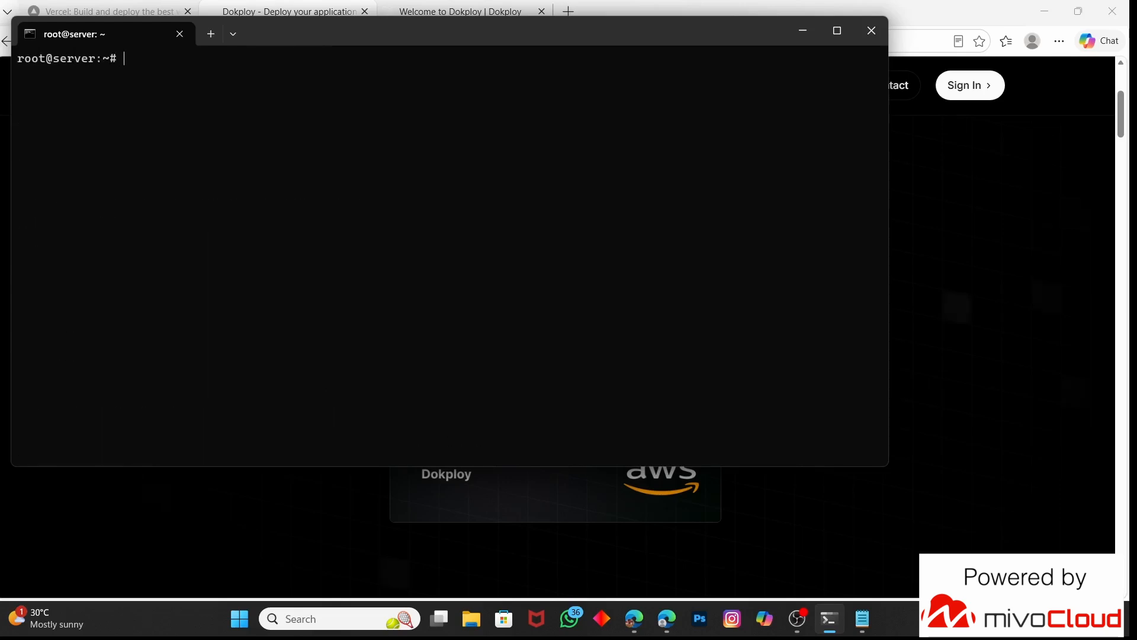
Install docker-compose with apt, accepting the continuation prompt and the package configuration dialogs
{"action": "type", "text": "apt install docker-compose"}
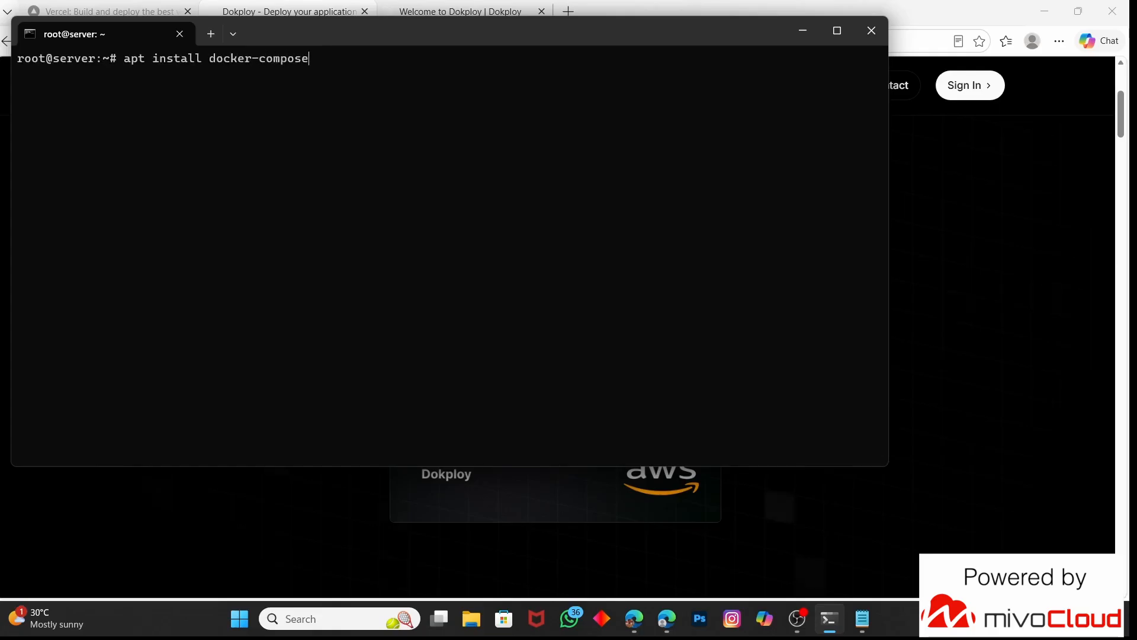
{"action": "key", "text": "Return"}
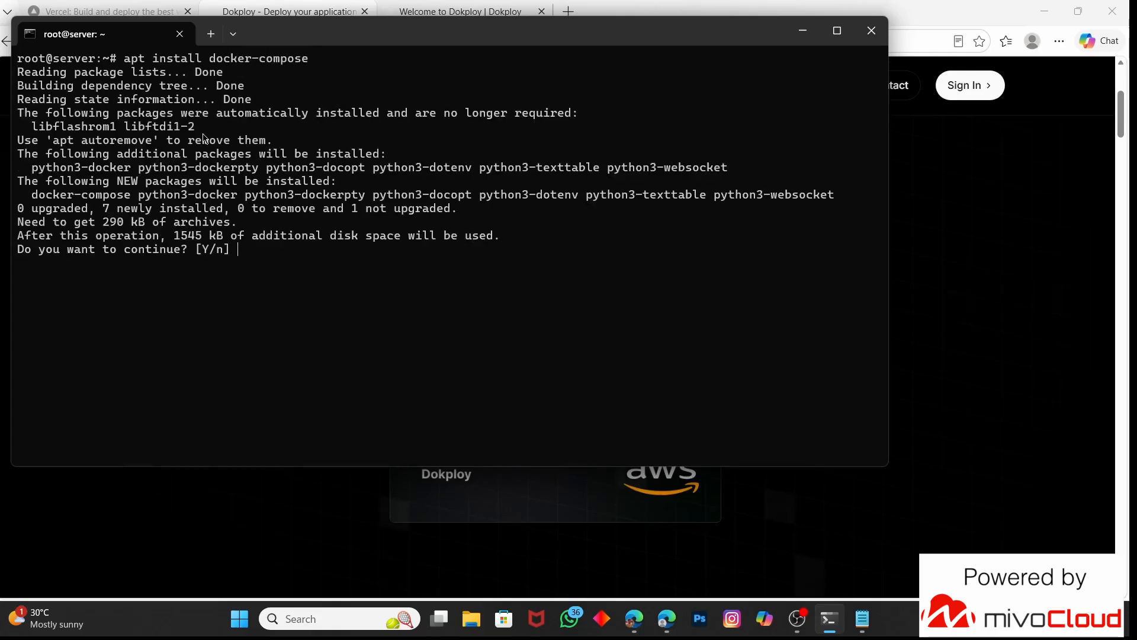
{"action": "type", "text": "y"}
{"action": "key", "text": "Return"}
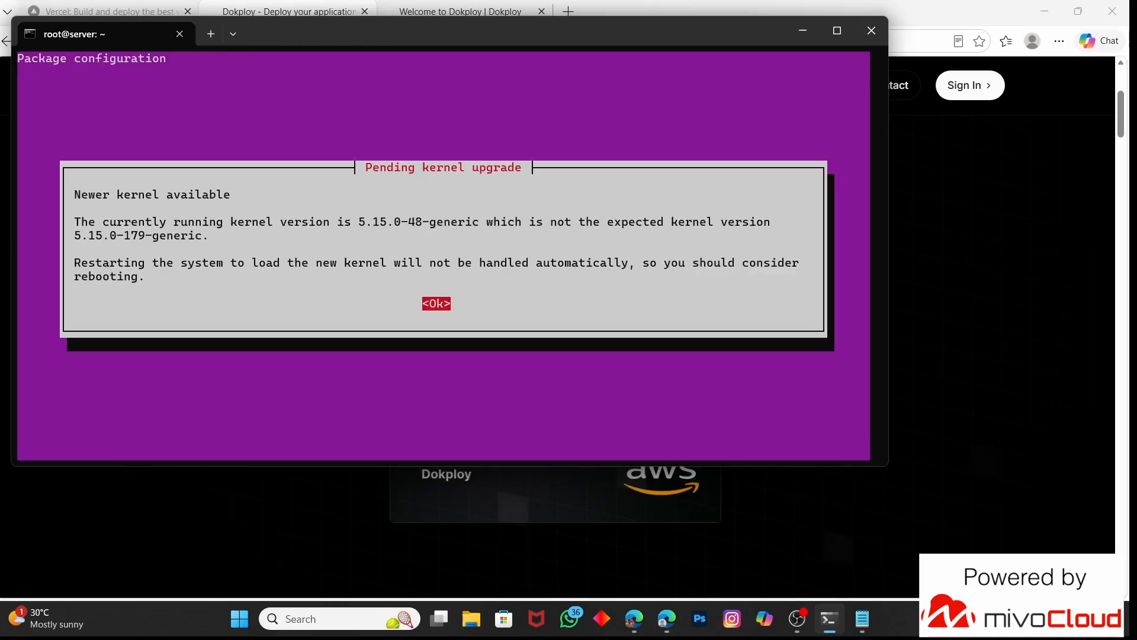
{"action": "key", "text": "Return"}
{"action": "key", "text": "Return"}
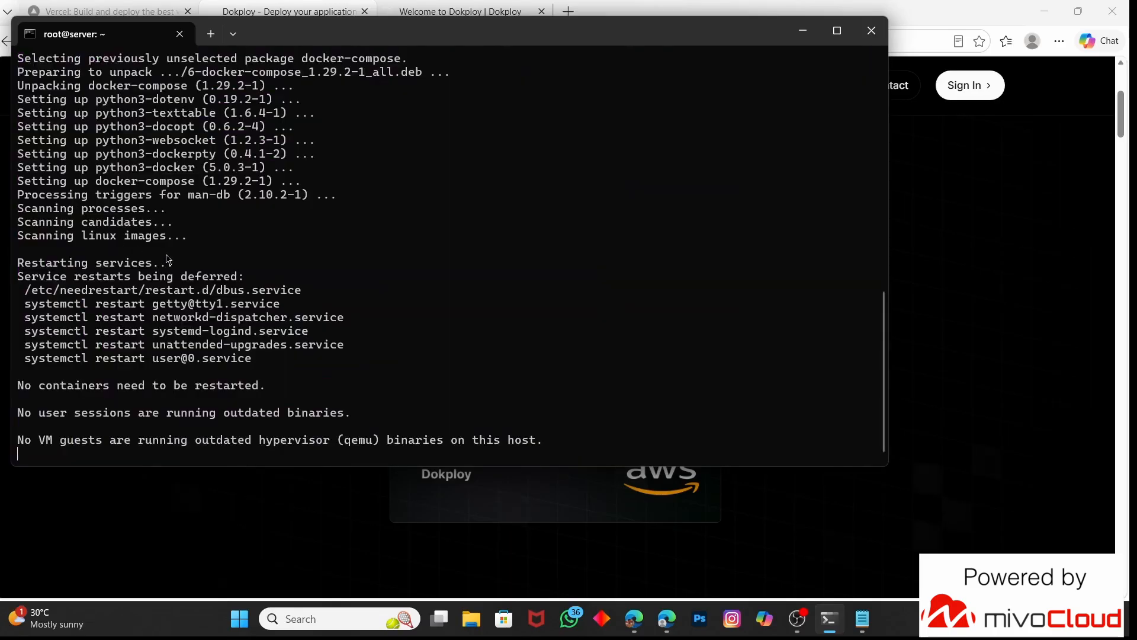
{"action": "key", "text": "alt+Tab"}
{"action": "left_click", "coordinate": [682, 239]}
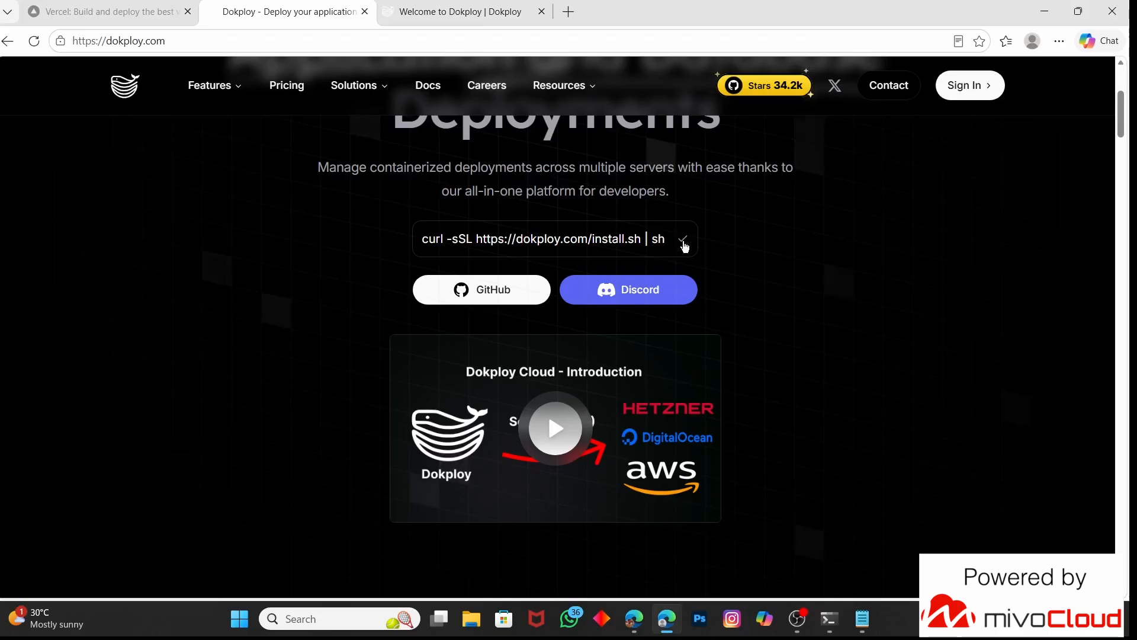
{"action": "left_click", "coordinate": [828, 618]}
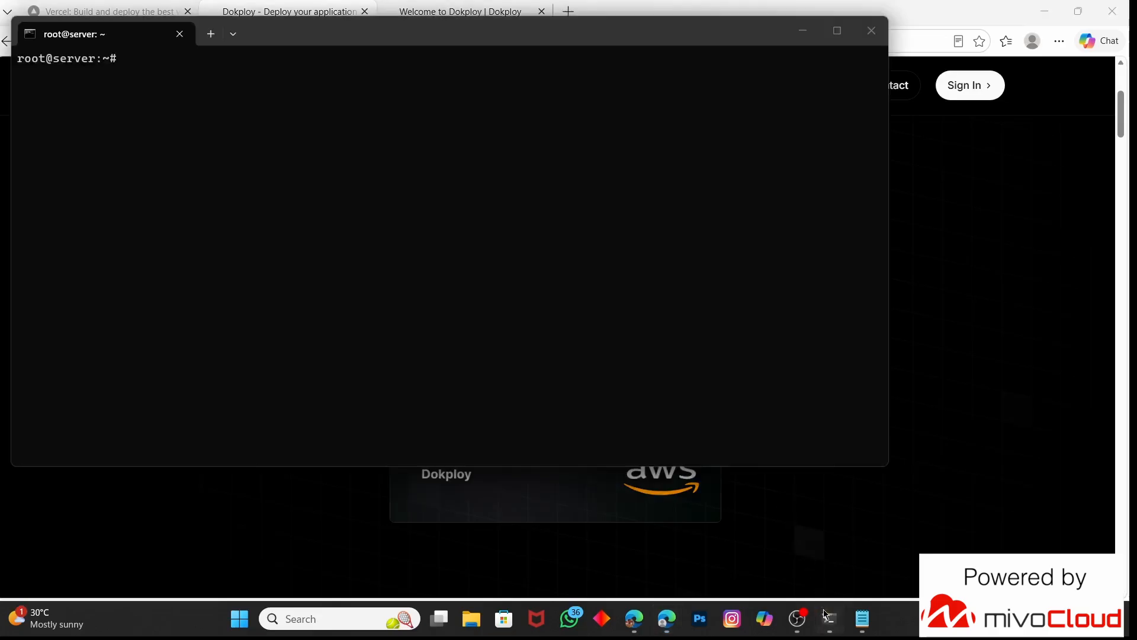
{"action": "right_click", "coordinate": [459, 333]}
{"action": "key", "text": "Return"}
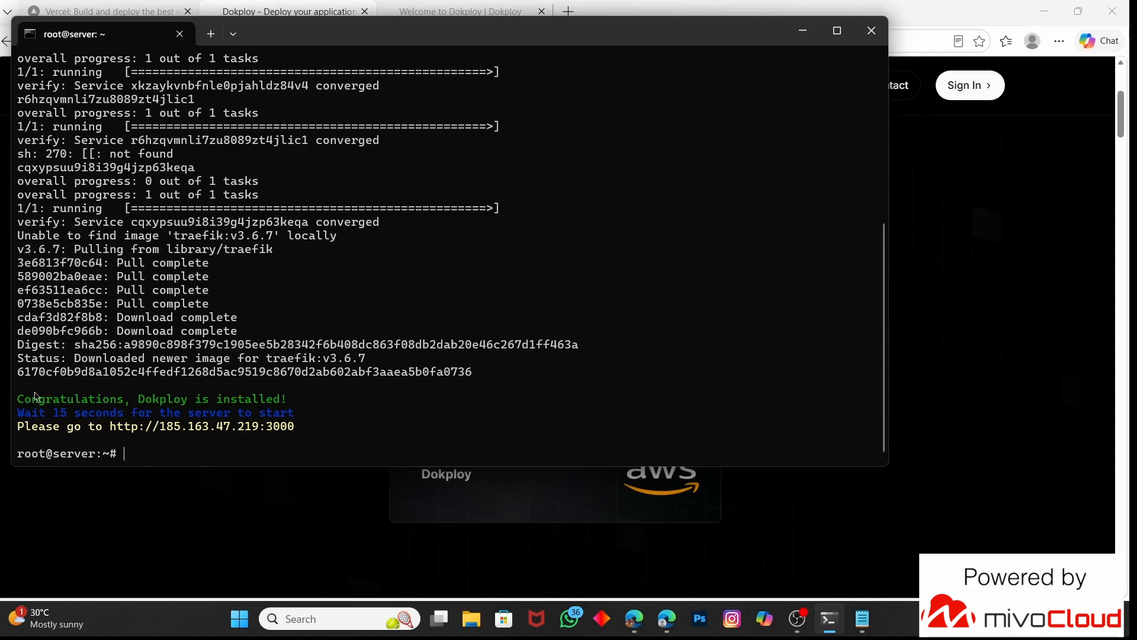
{"action": "left_click_drag", "start_coordinate": [18, 399], "coordinate": [286, 400]}
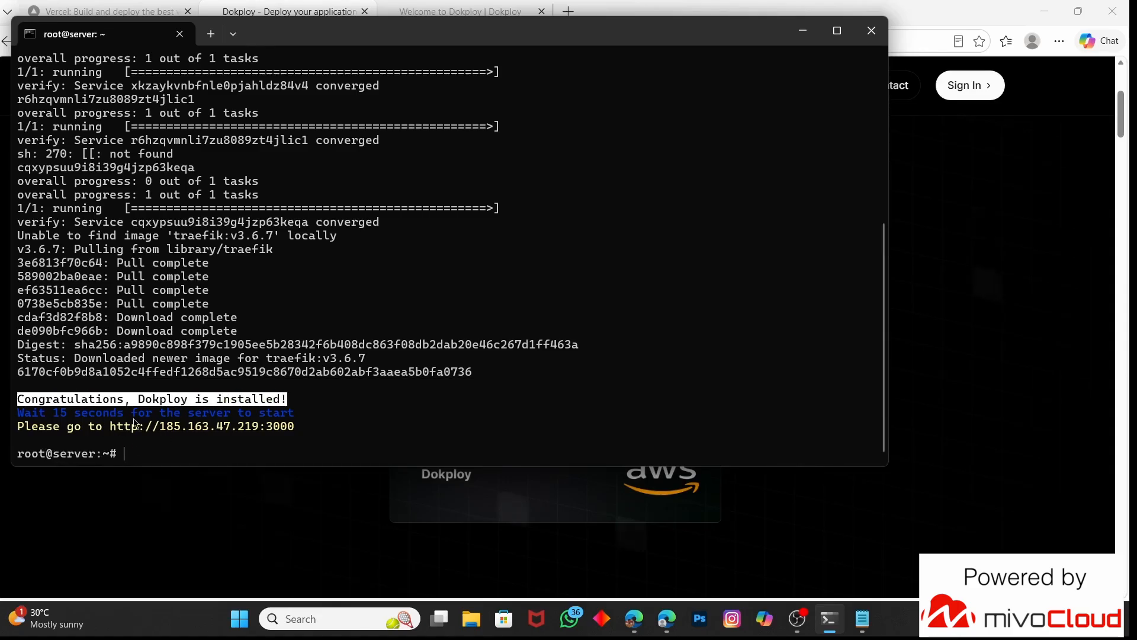
{"action": "left_click", "coordinate": [345, 424]}
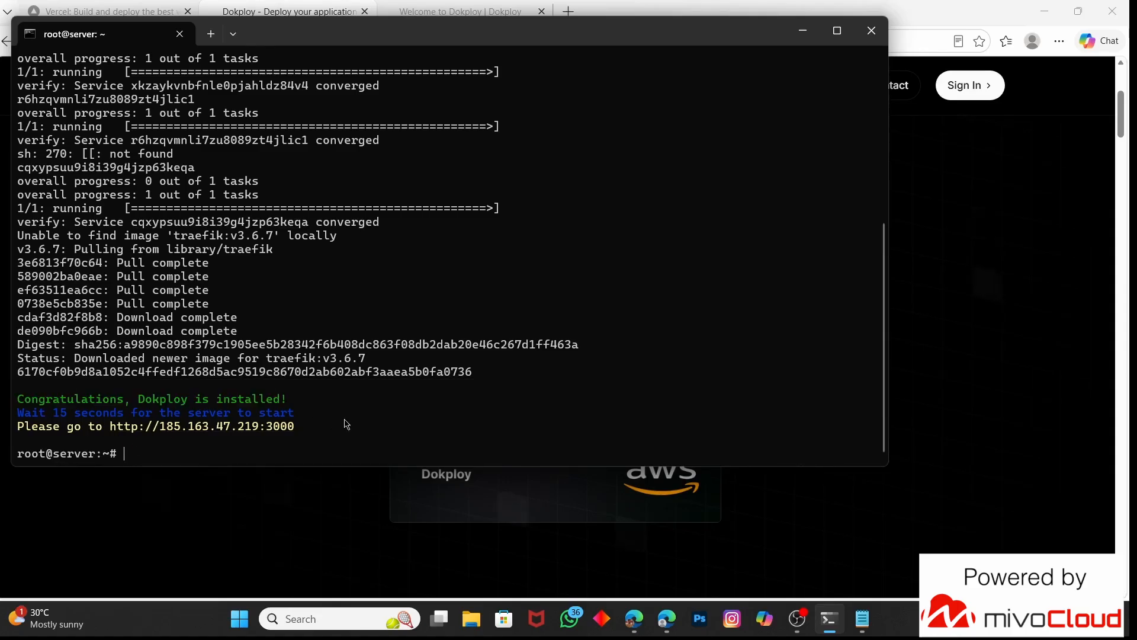
{"action": "left_click", "coordinate": [270, 431], "text": "ctrl"}
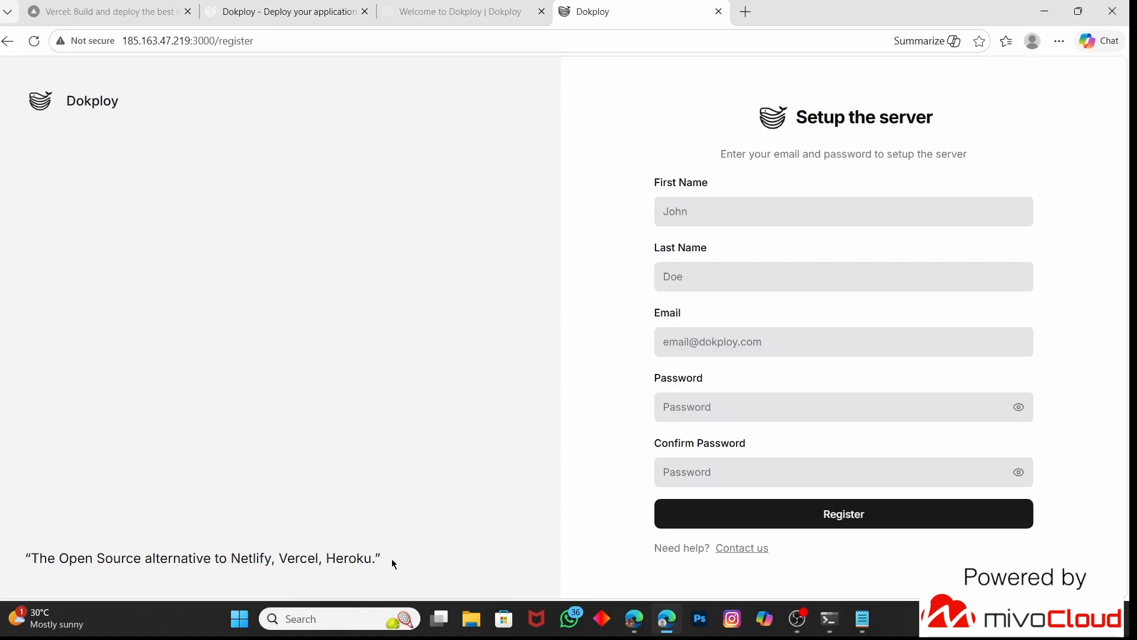
{"action": "left_click_drag", "start_coordinate": [391, 559], "coordinate": [28, 564]}
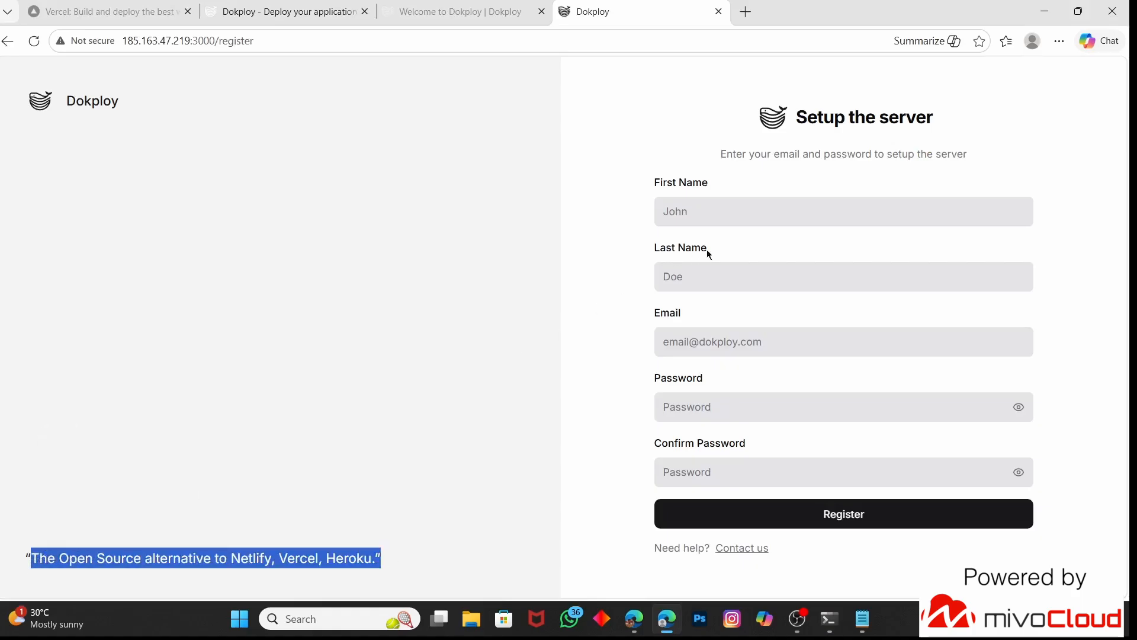
Fill in the administrator's first name, last name, email, password and password confirmation, and register the Dokploy account
{"action": "left_click", "coordinate": [709, 219]}
{"action": "left_click", "coordinate": [727, 271]}
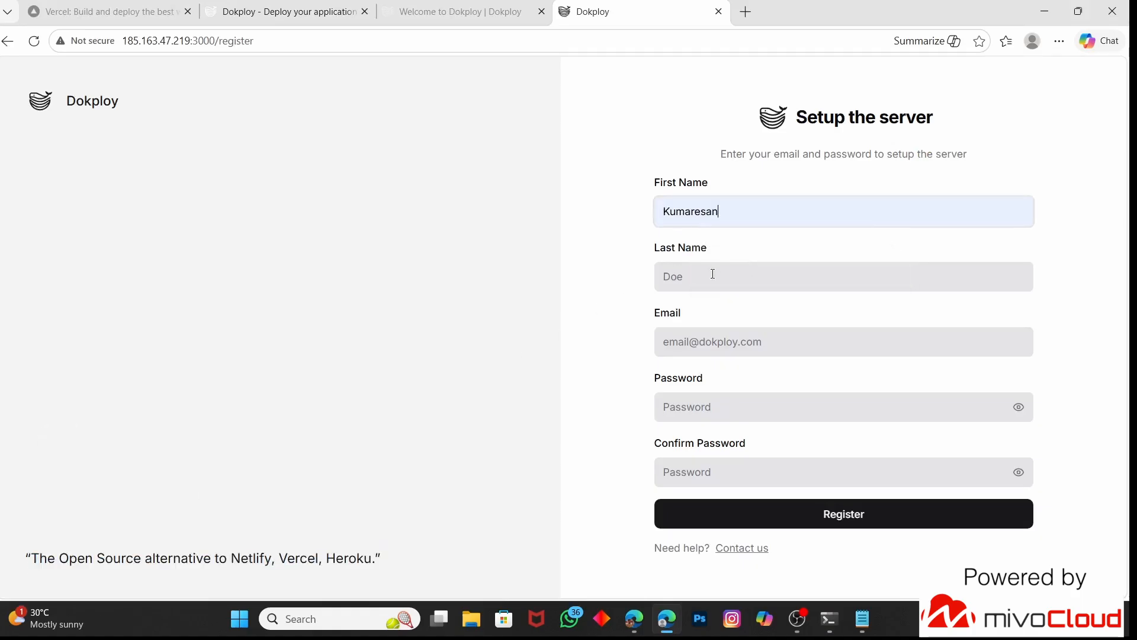
{"action": "left_click", "coordinate": [712, 273]}
{"action": "type", "text": "K P"}
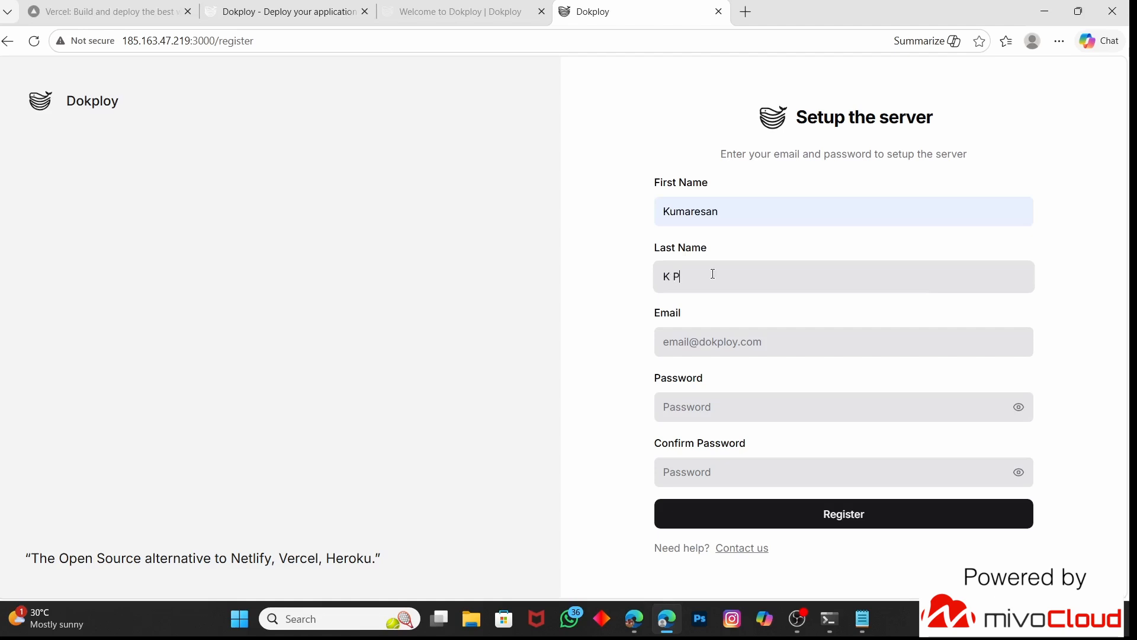
{"action": "left_click", "coordinate": [629, 341]}
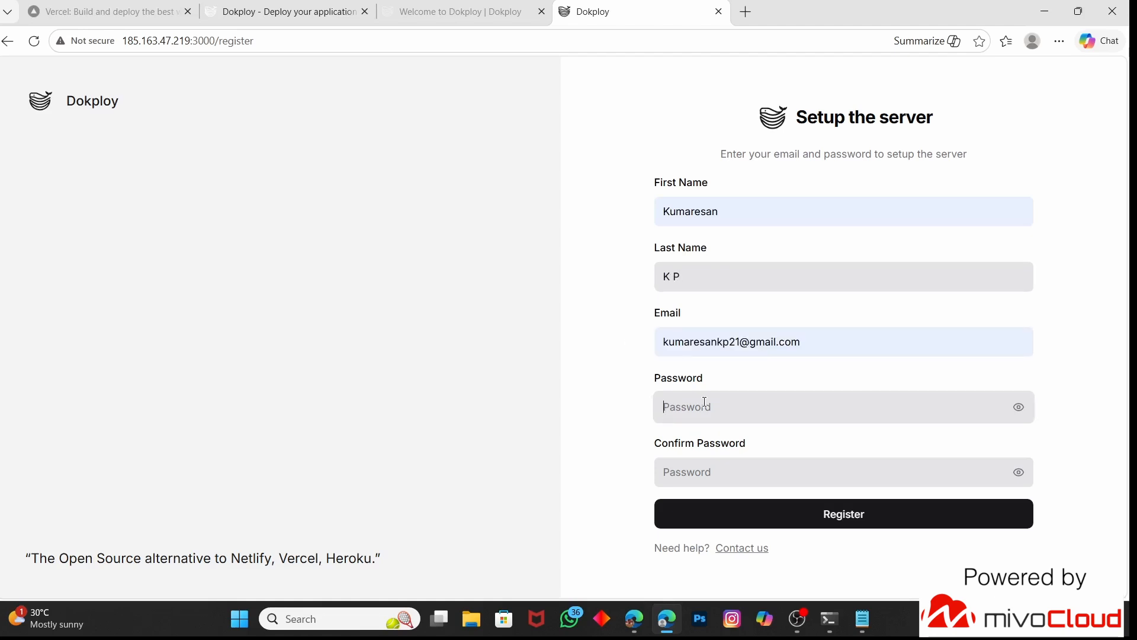
{"action": "type", "text": "••••"}
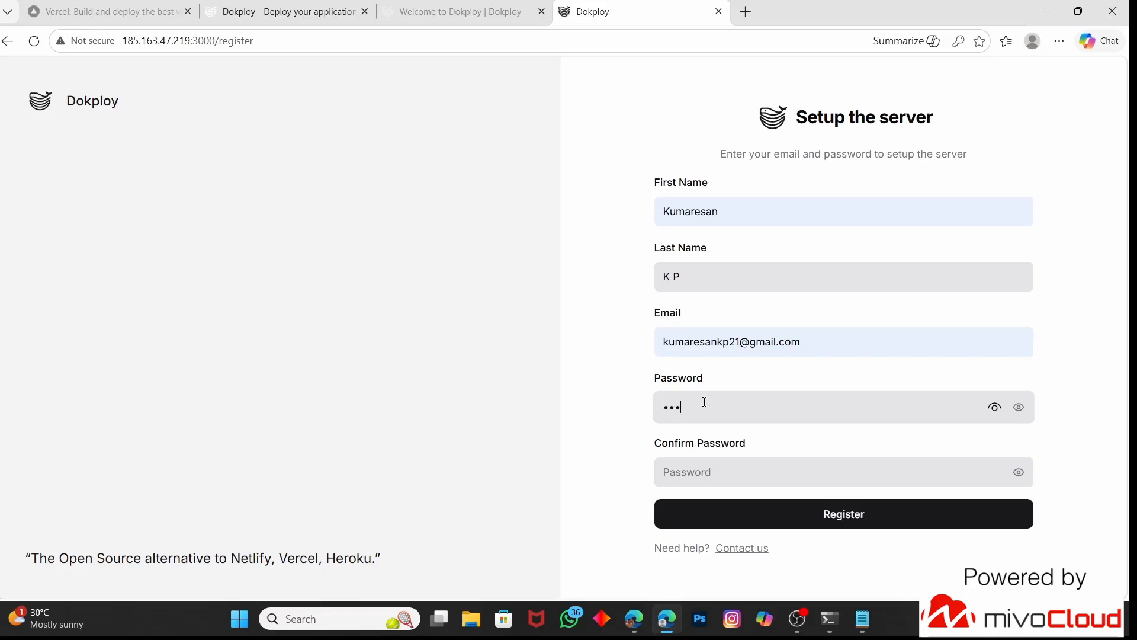
{"action": "left_click", "coordinate": [827, 511]}
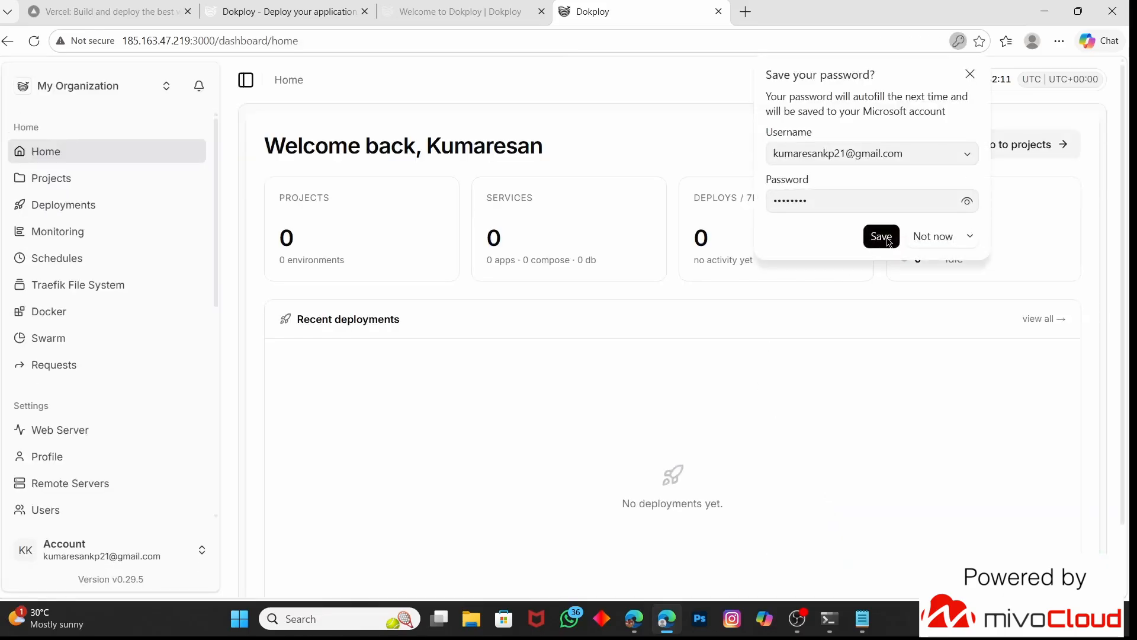
Save the new login in the browser's password store and look over the dashboard's home page
{"action": "left_click", "coordinate": [882, 236]}
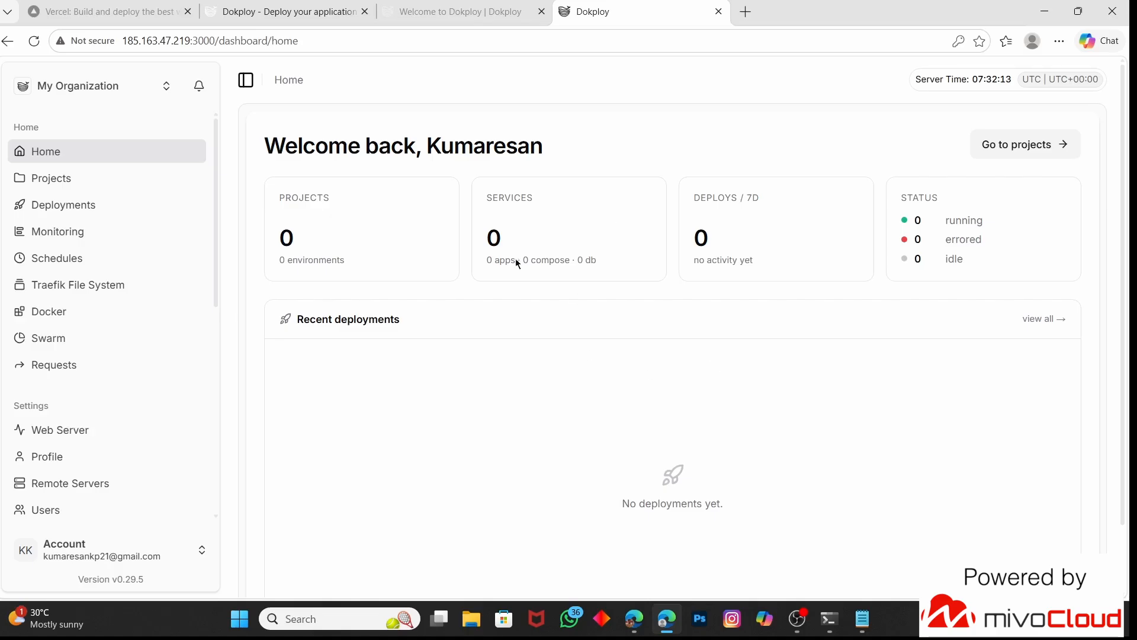
{"action": "scroll", "coordinate": [371, 389], "scroll_direction": "down", "scroll_amount": 1}
{"action": "scroll", "coordinate": [371, 393], "scroll_direction": "up", "scroll_amount": 1}
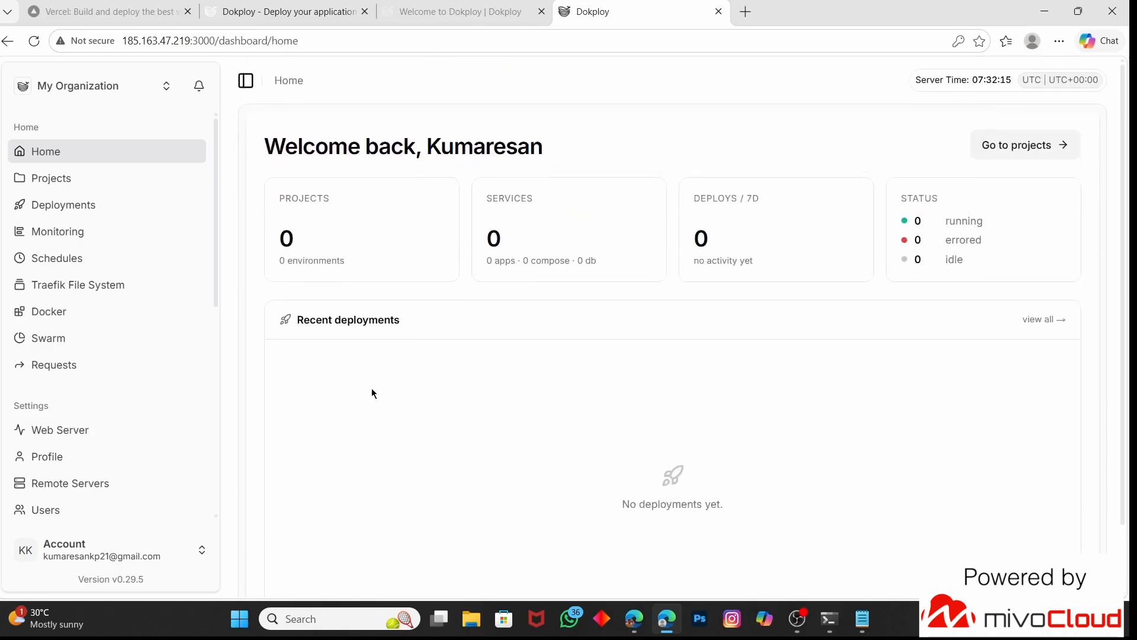
Review the Projects page and the profile settings down to the API/CLI keys section
{"action": "left_click", "coordinate": [146, 189]}
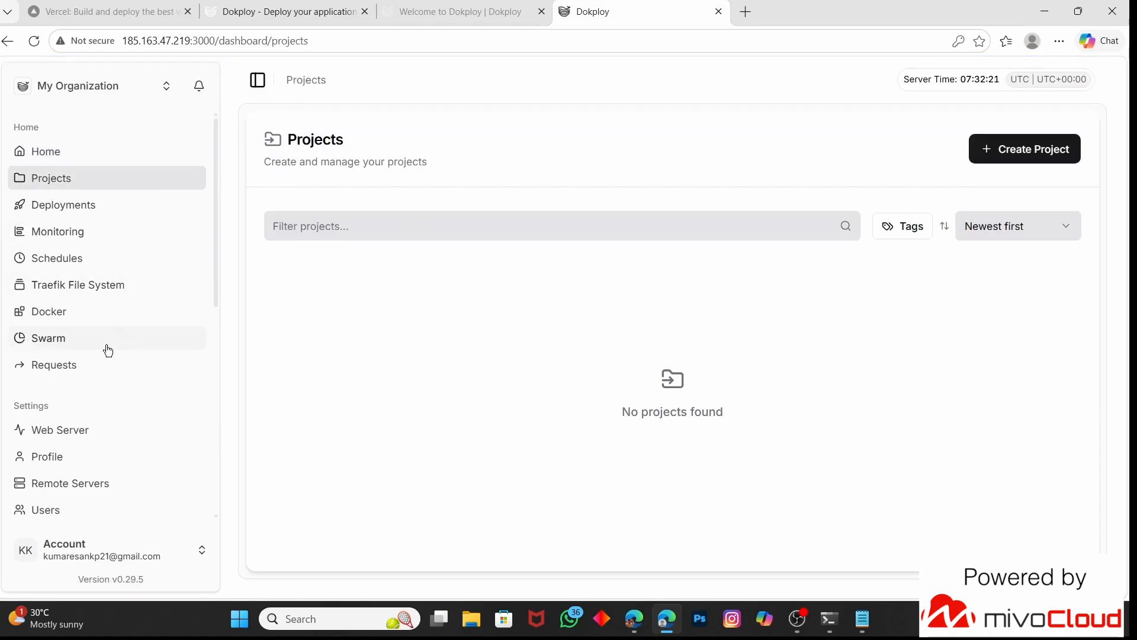
{"action": "scroll", "coordinate": [101, 299], "scroll_direction": "down", "scroll_amount": 3}
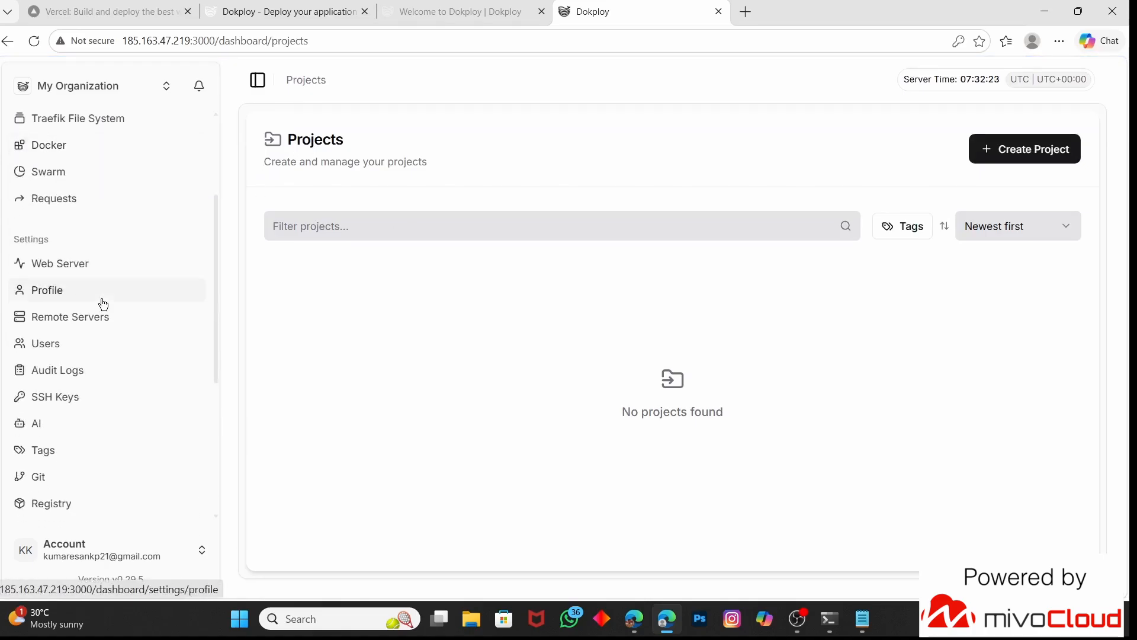
{"action": "left_click", "coordinate": [59, 292]}
{"action": "scroll", "coordinate": [279, 268], "scroll_direction": "down", "scroll_amount": 6}
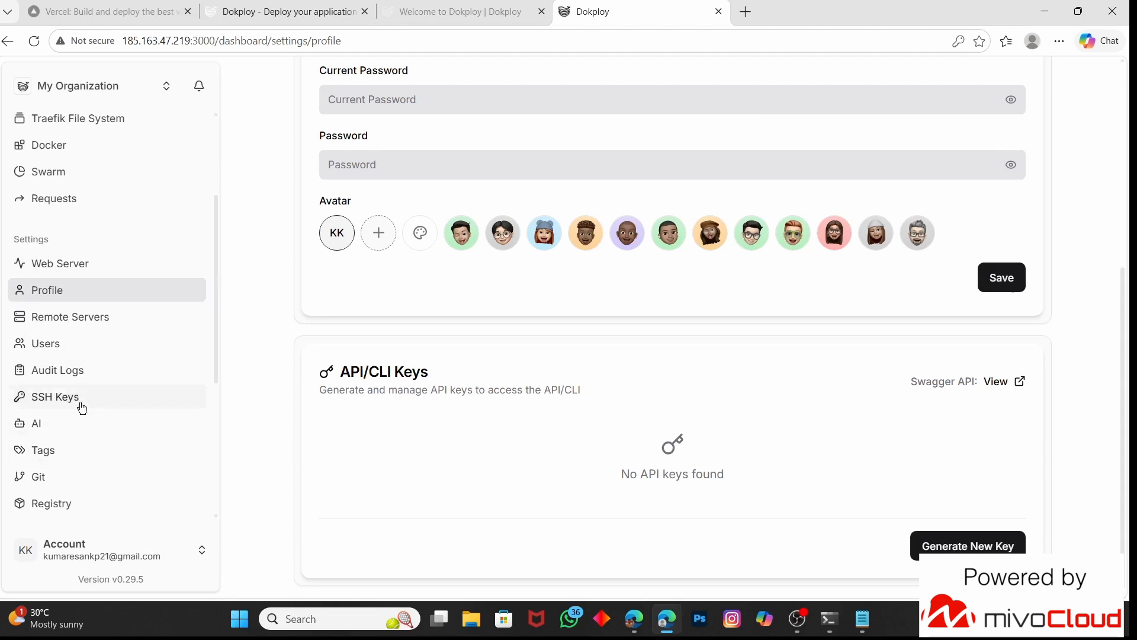
Examine the web server settings for domain, maintenance and backups, as well as the SSH Keys and AI settings pages
{"action": "left_click", "coordinate": [88, 265]}
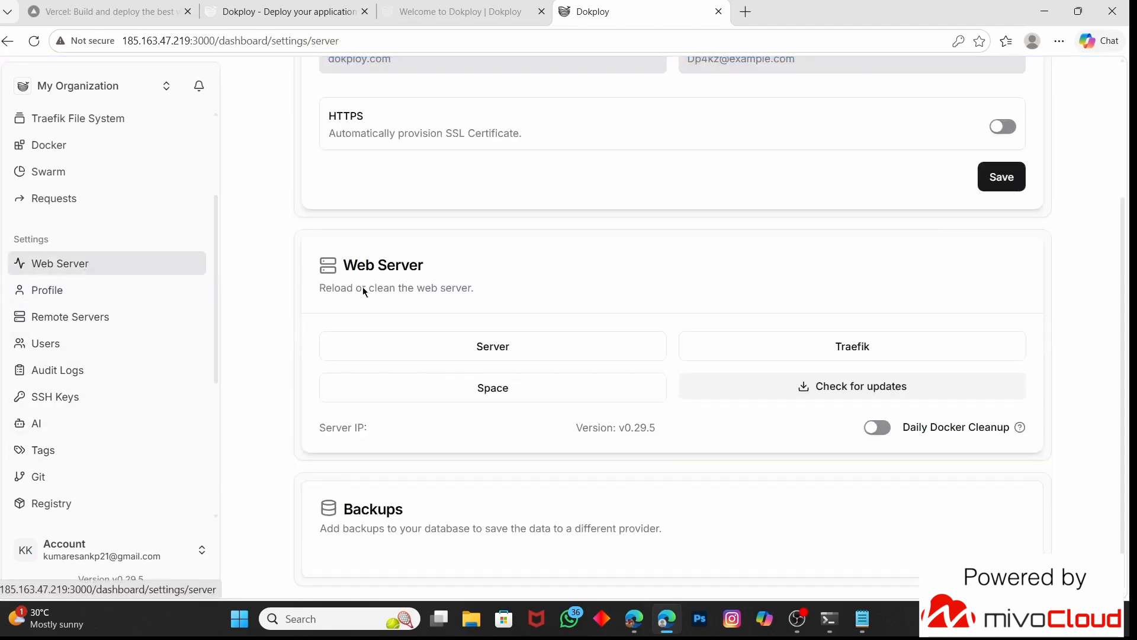
{"action": "scroll", "coordinate": [420, 335], "scroll_direction": "up", "scroll_amount": 3}
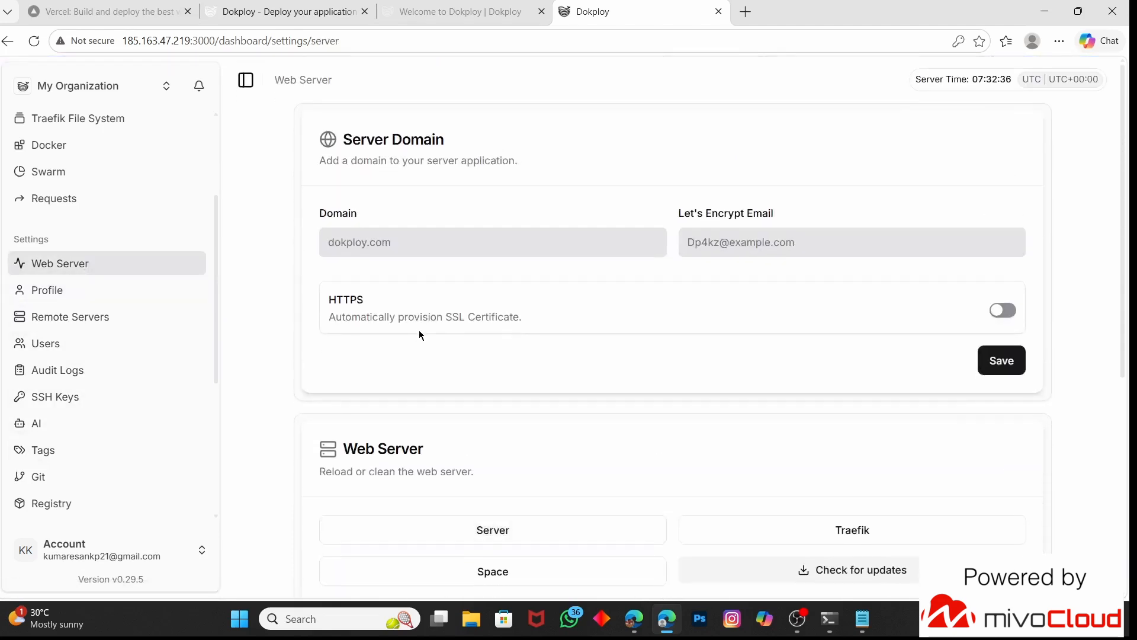
{"action": "left_click", "coordinate": [379, 233]}
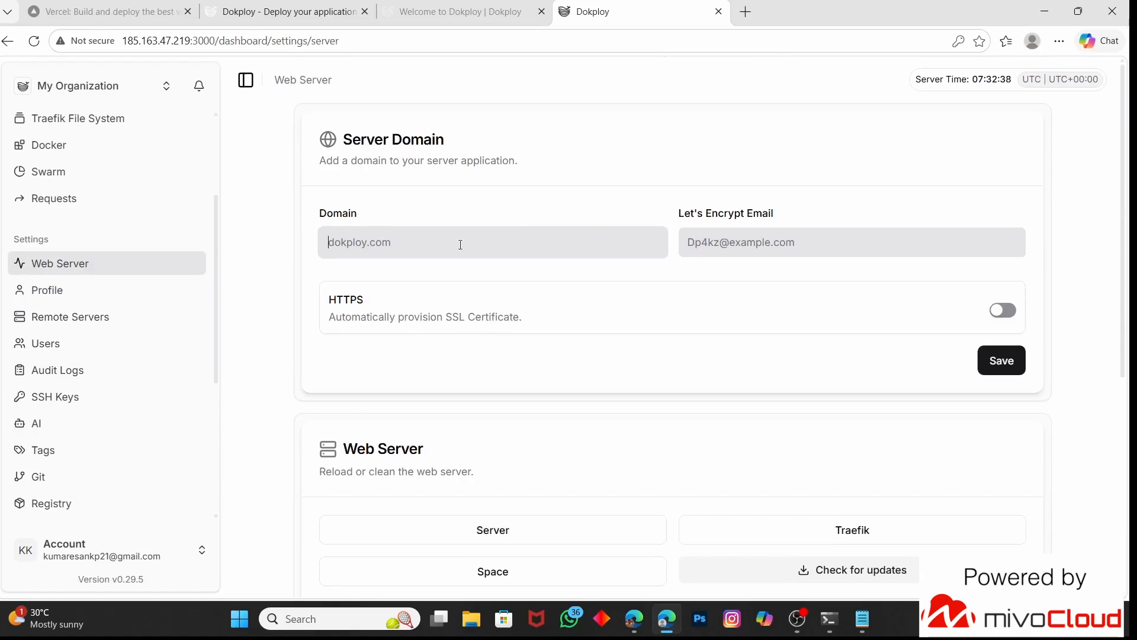
{"action": "left_click", "coordinate": [298, 276]}
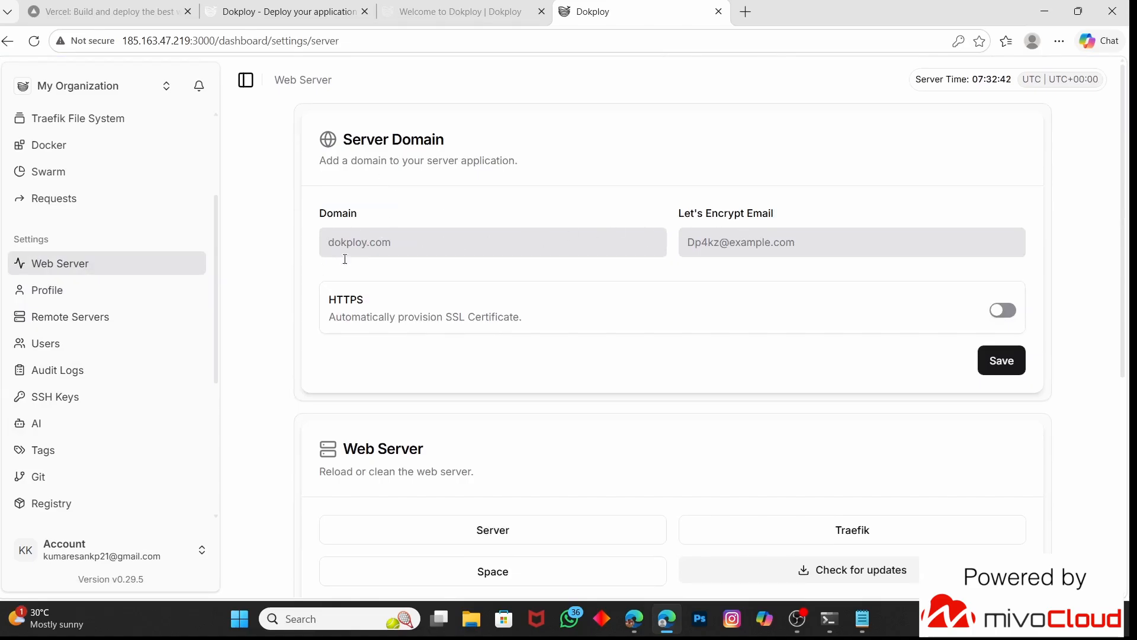
{"action": "scroll", "coordinate": [307, 325], "scroll_direction": "down", "scroll_amount": 5}
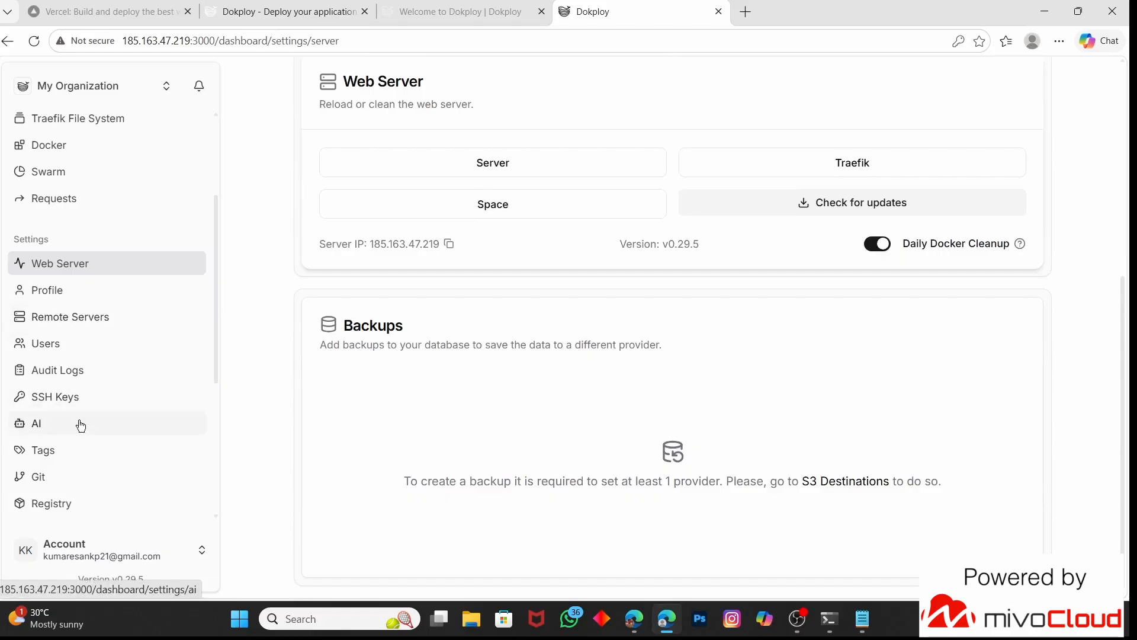
{"action": "left_click", "coordinate": [81, 400]}
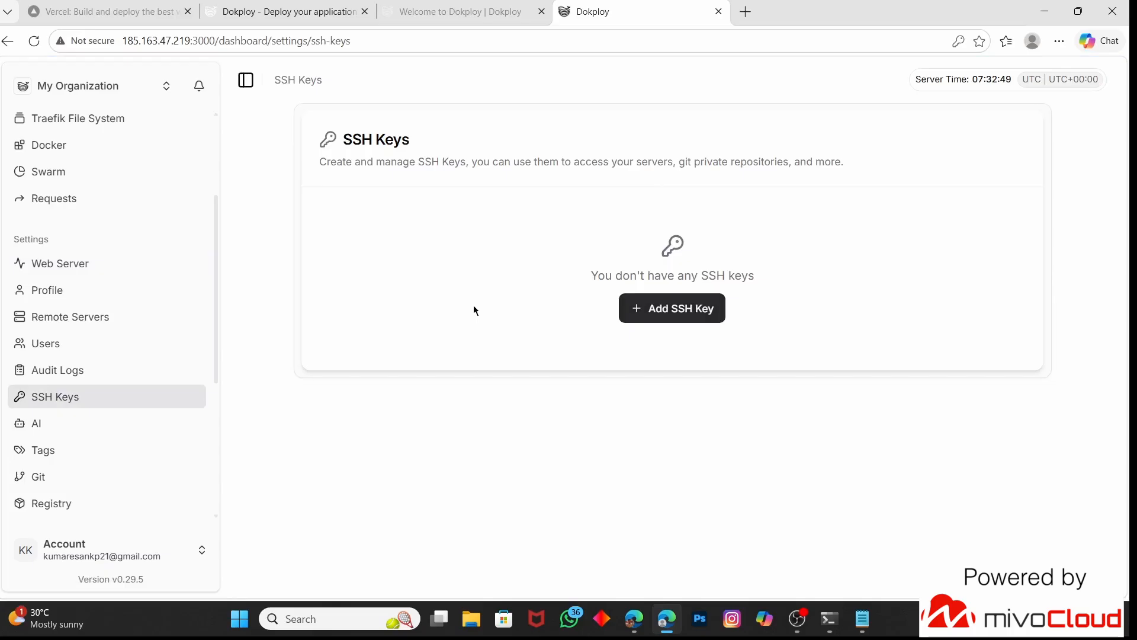
{"action": "left_click", "coordinate": [124, 428]}
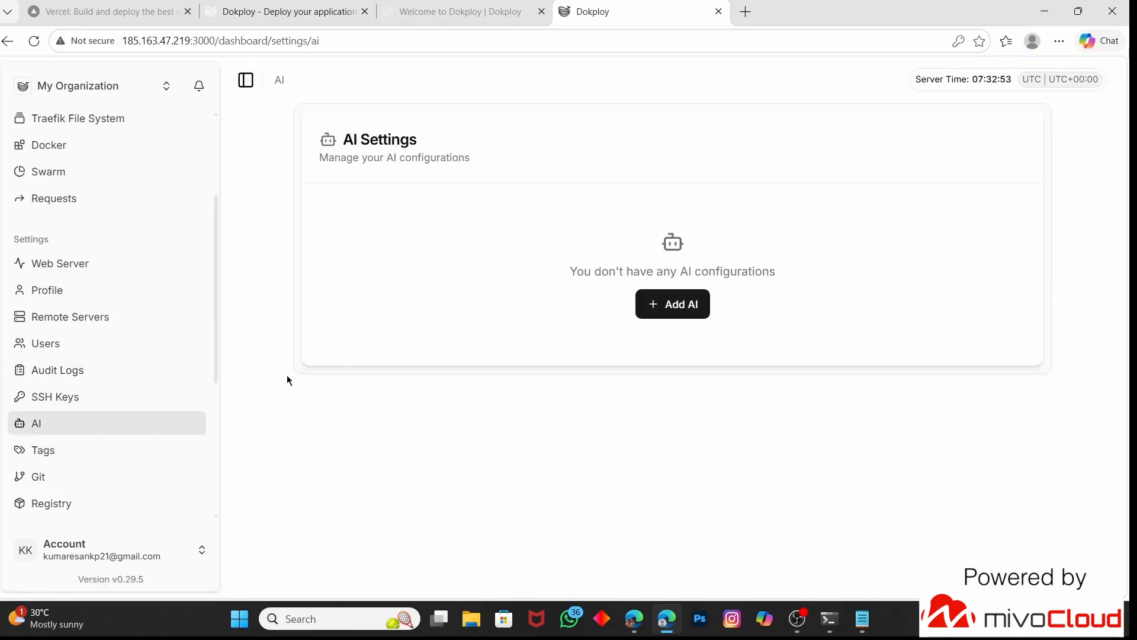
Add GitHub as a Git provider by creating a personal GitHub App named "dokploy testing test"
{"action": "left_click", "coordinate": [114, 477]}
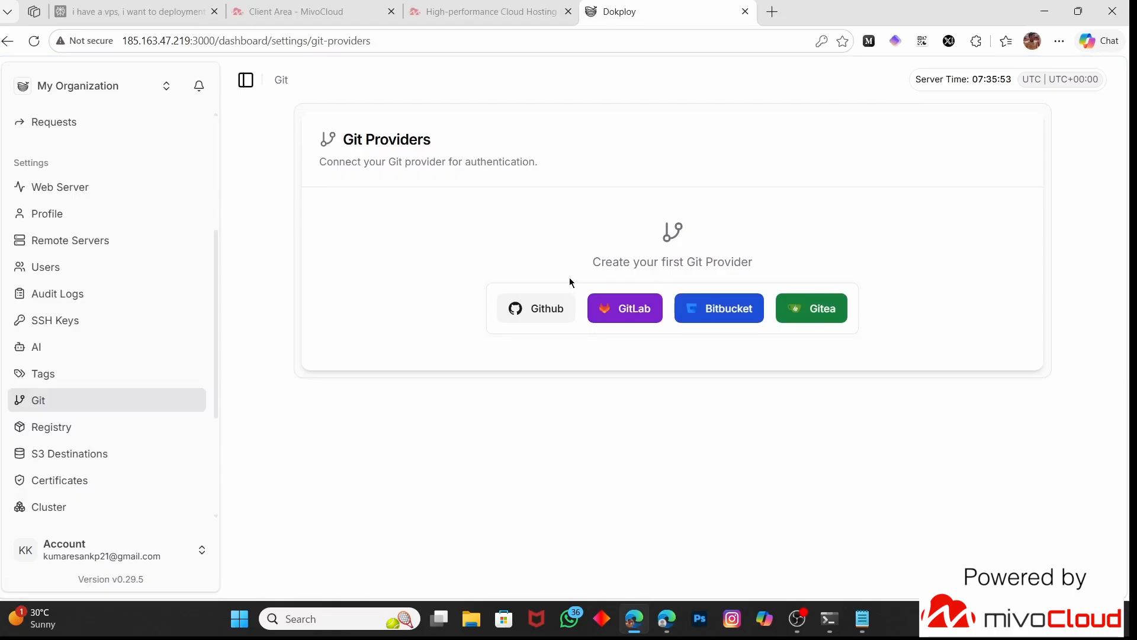
{"action": "left_click", "coordinate": [525, 308]}
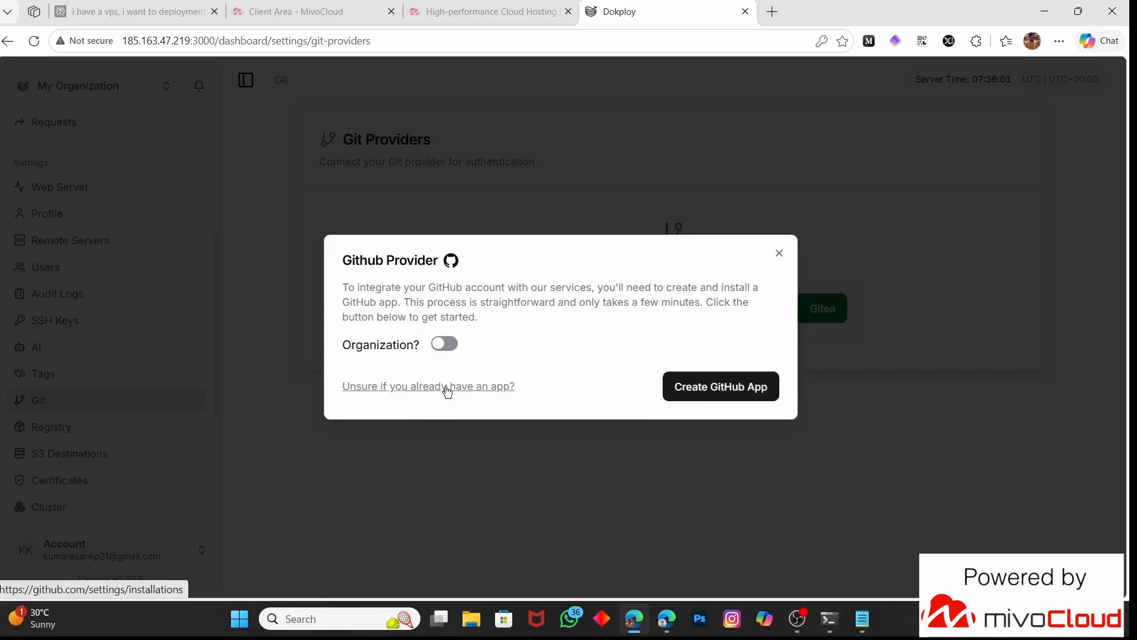
{"action": "left_click", "coordinate": [669, 392]}
{"action": "left_click", "coordinate": [549, 272]}
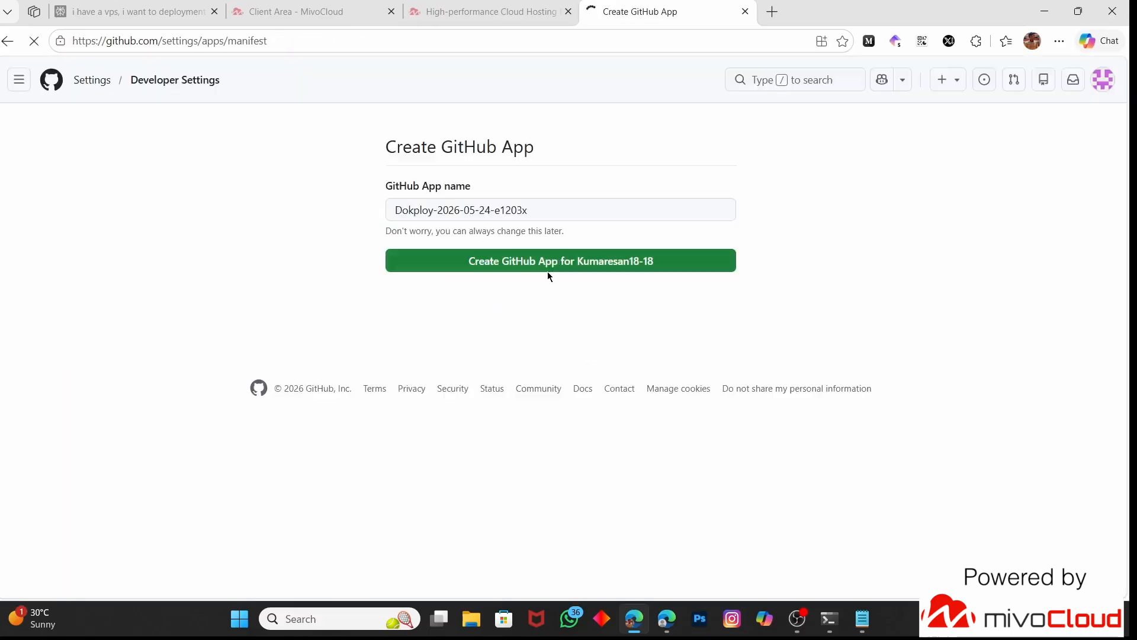
{"action": "left_click", "coordinate": [453, 206]}
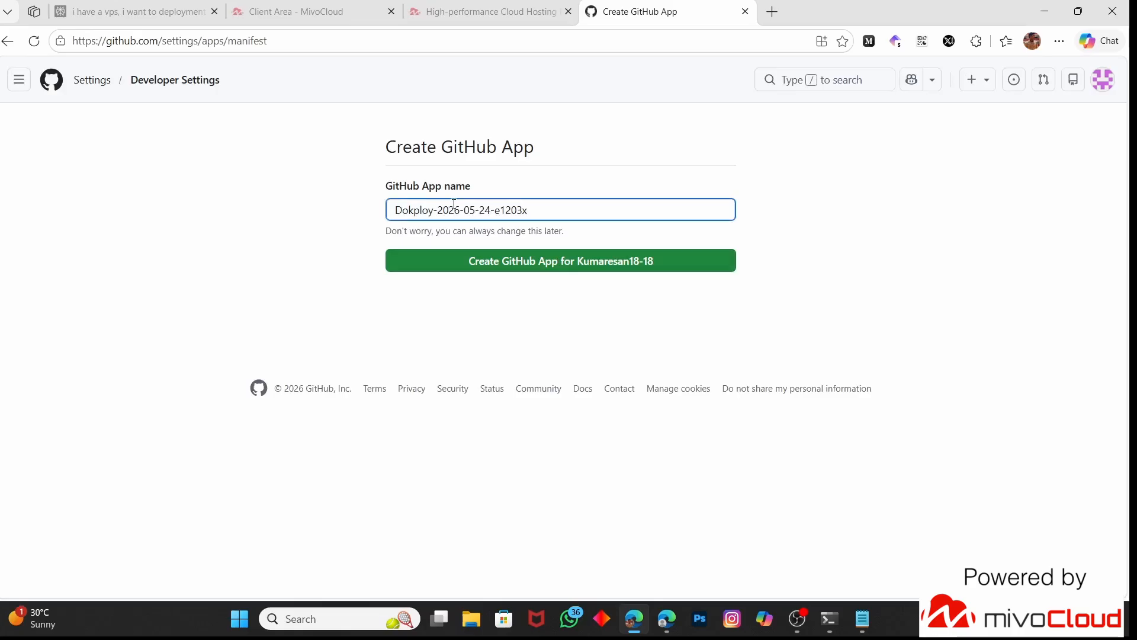
{"action": "key", "text": "ctrl+a"}
{"action": "type", "text": "dokploy testing"}
{"action": "key", "text": "Return"}
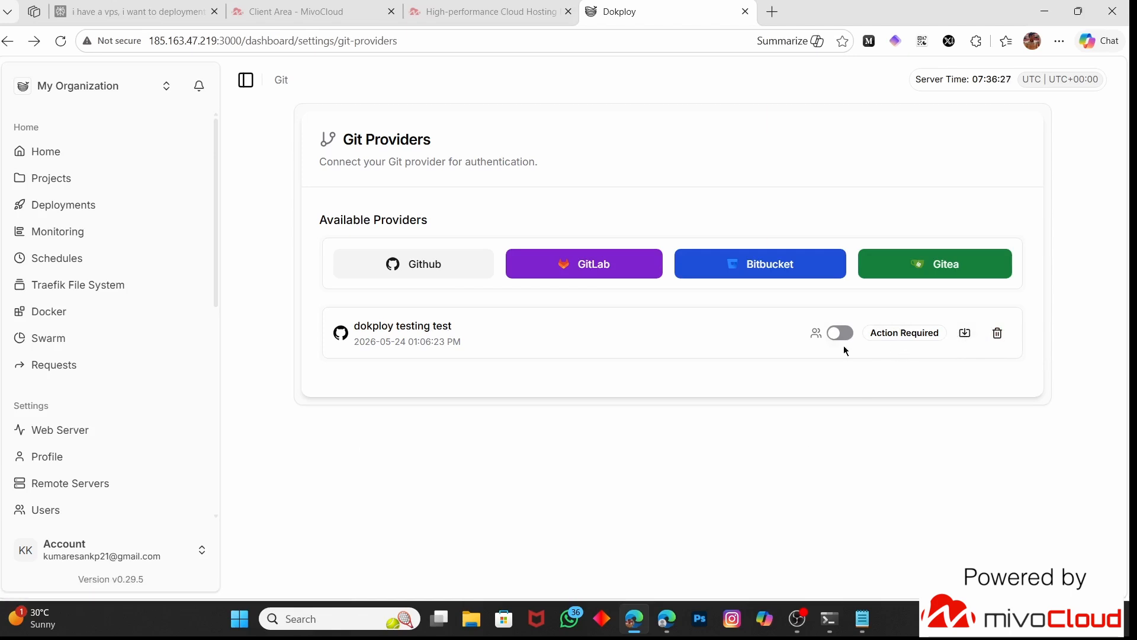
Start installing the dokploy testing test app on GitHub, continuing with the account already signed in
{"action": "left_click", "coordinate": [966, 333]}
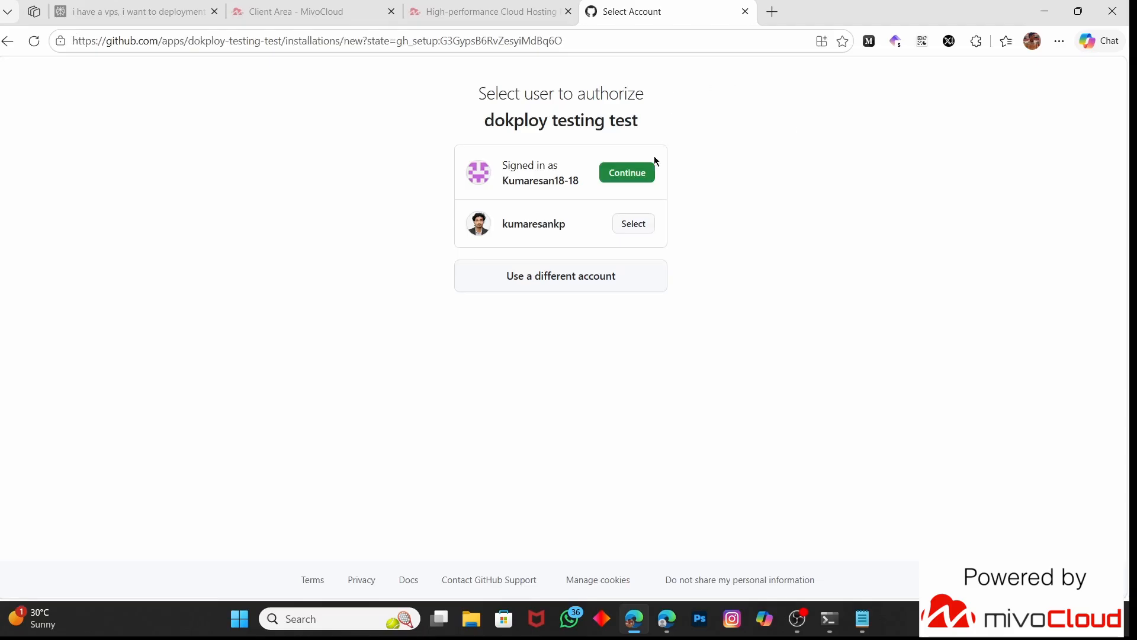
{"action": "left_click", "coordinate": [622, 178]}
{"action": "scroll", "coordinate": [621, 179], "scroll_direction": "down", "scroll_amount": 4}
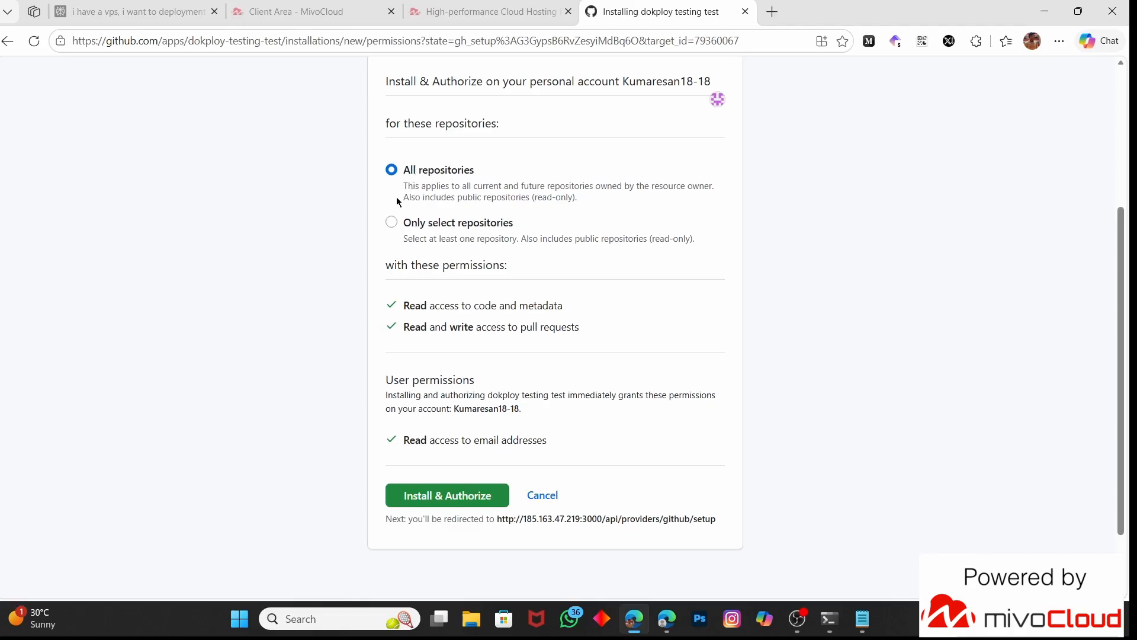
{"action": "left_click", "coordinate": [395, 221]}
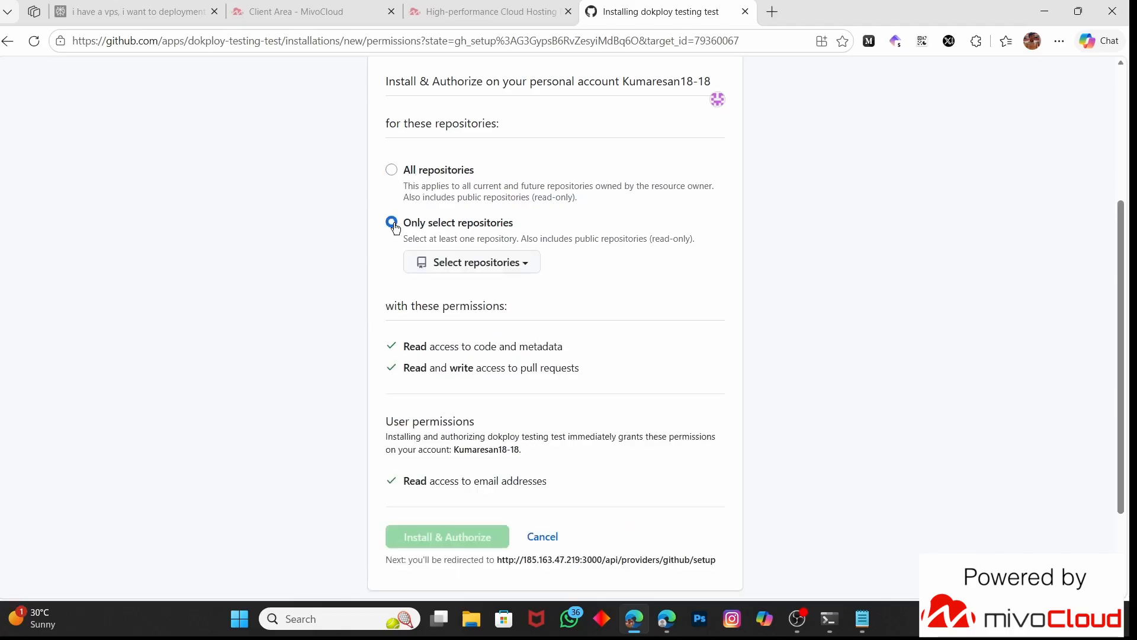
{"action": "left_click", "coordinate": [429, 261]}
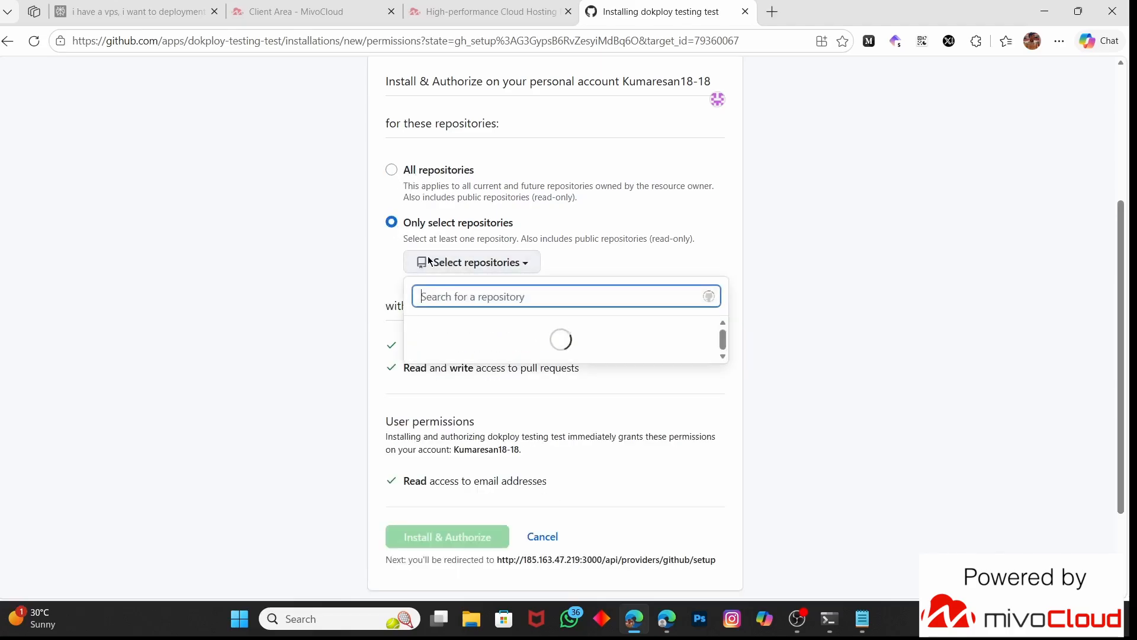
{"action": "left_click", "coordinate": [332, 255]}
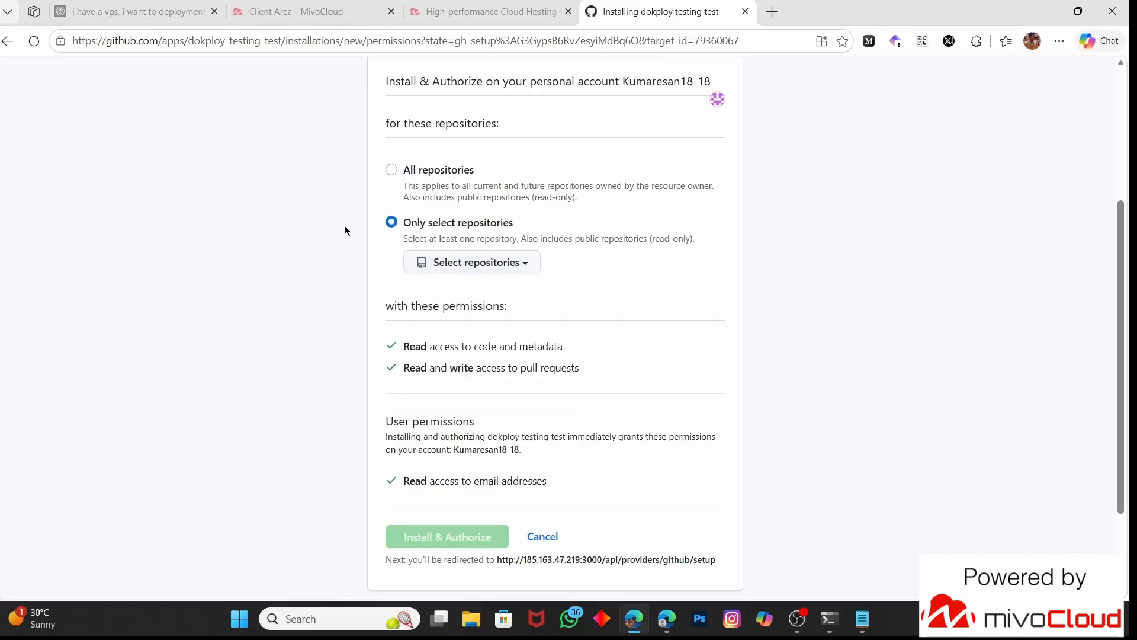
Grant the app access to all repositories, then install and authorize it
{"action": "left_click", "coordinate": [391, 170]}
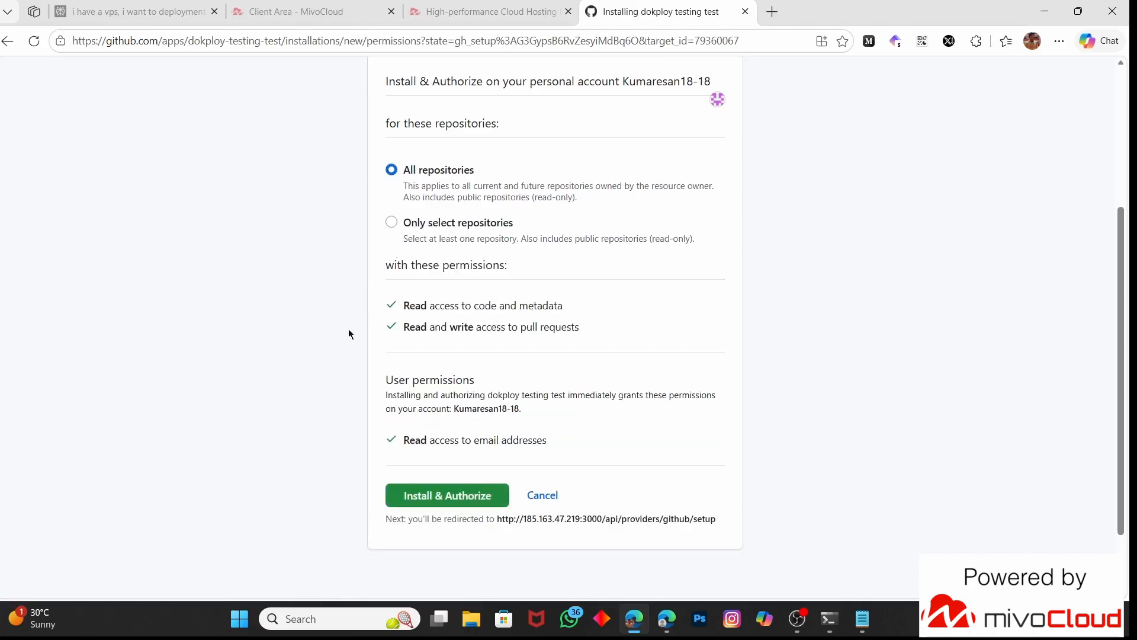
{"action": "left_click", "coordinate": [429, 494]}
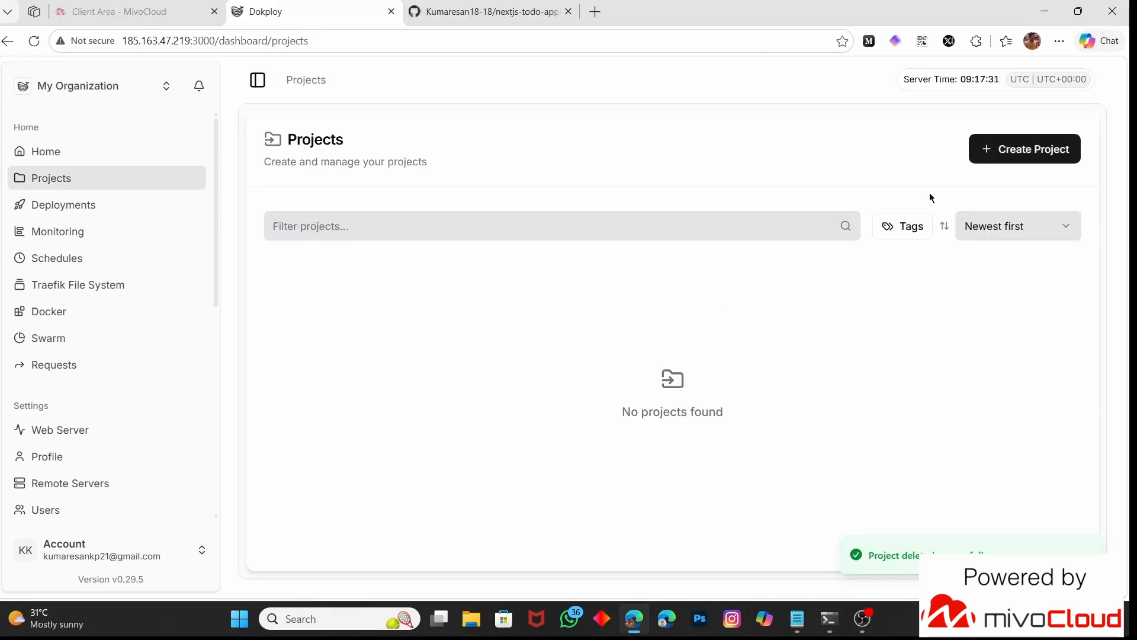
Create a Dokploy project named todo-app with the tag todo
{"action": "left_click", "coordinate": [1006, 154]}
{"action": "left_click", "coordinate": [620, 249]}
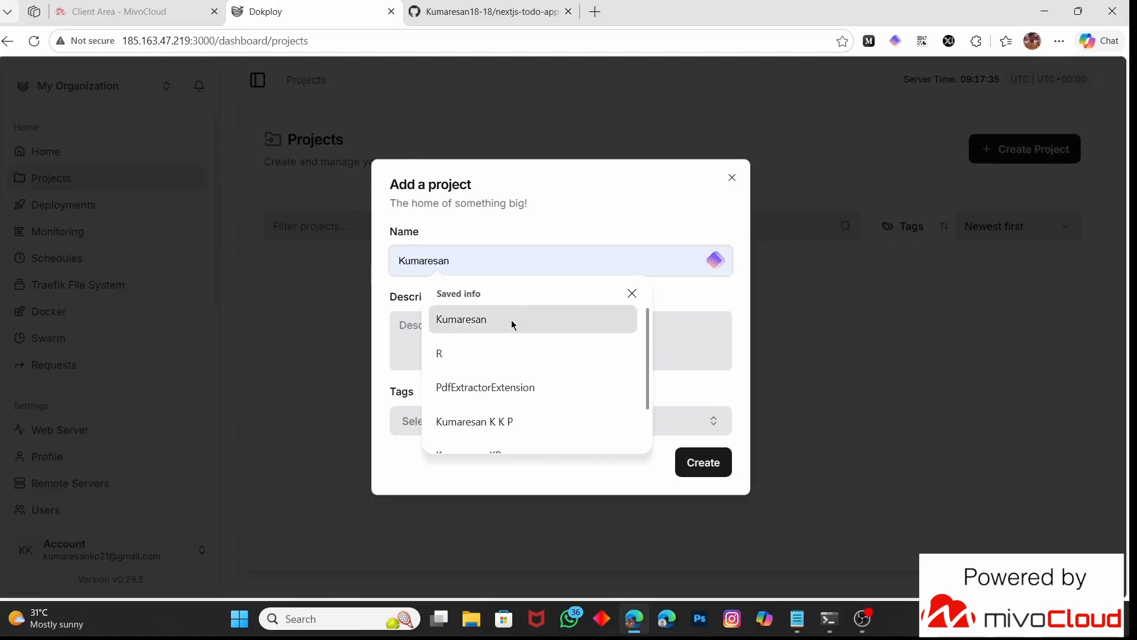
{"action": "type", "text": "todo"}
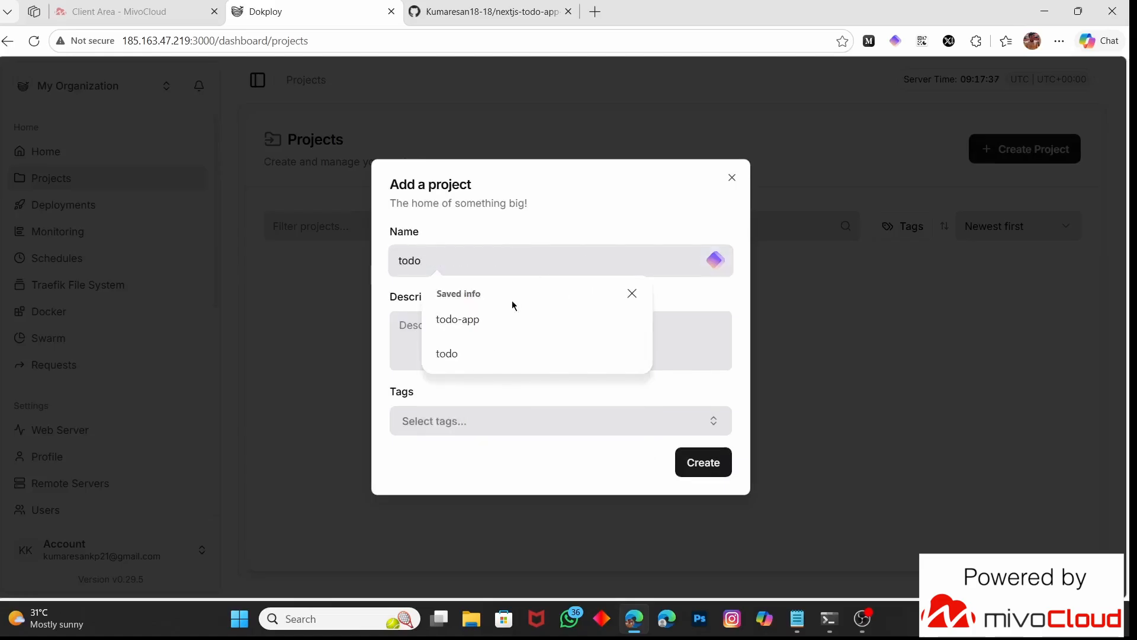
{"action": "left_click", "coordinate": [484, 332]}
{"action": "left_click", "coordinate": [446, 419]}
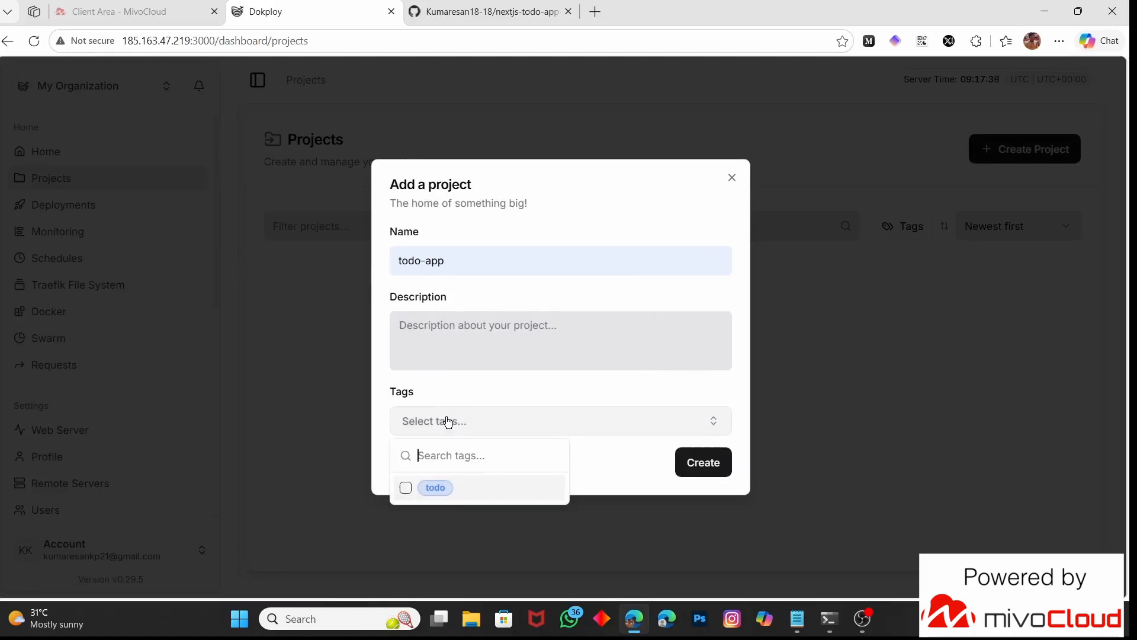
{"action": "left_click", "coordinate": [416, 500]}
{"action": "left_click", "coordinate": [595, 461]}
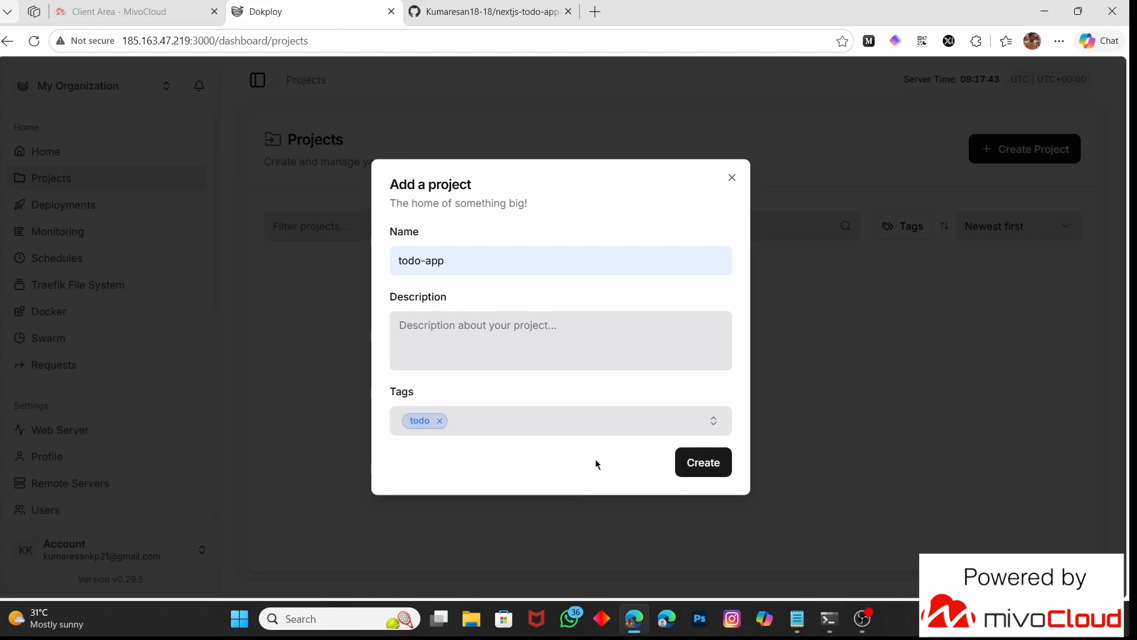
{"action": "left_click", "coordinate": [710, 464]}
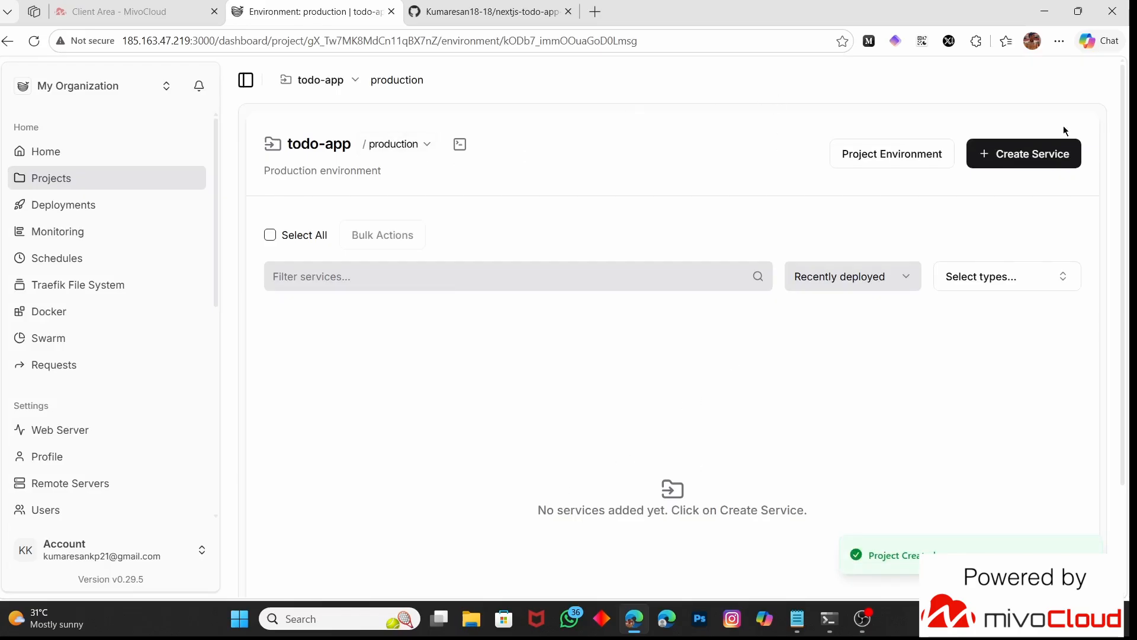
Look through the database types and fields offered for a new service in todo-app's production environment, then dismiss the form
{"action": "left_click", "coordinate": [1033, 154]}
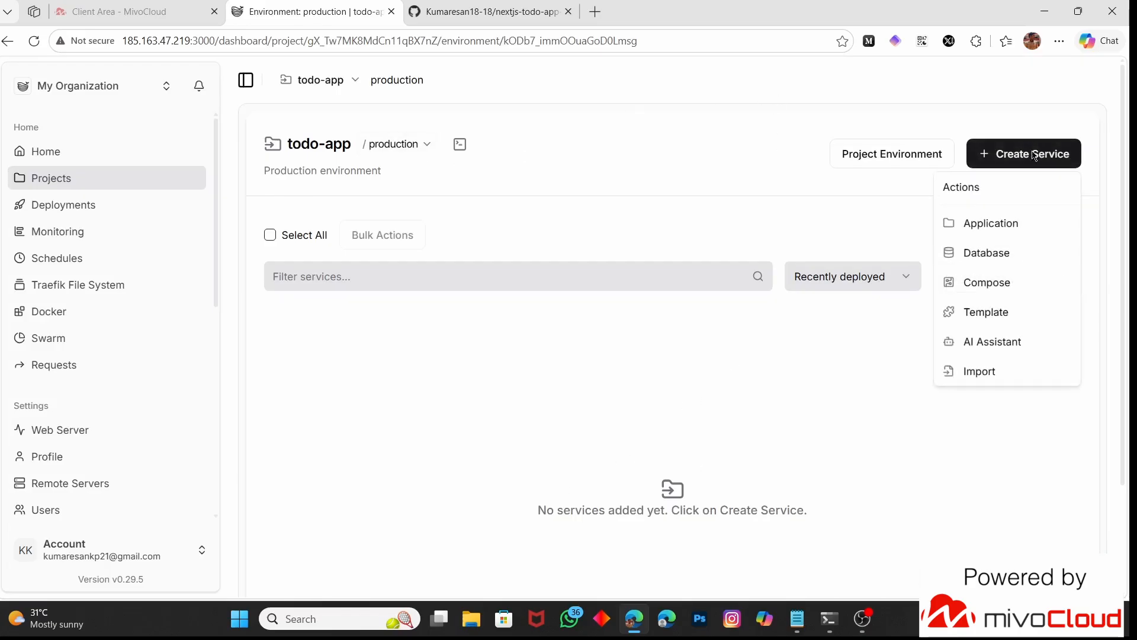
{"action": "left_click", "coordinate": [975, 261]}
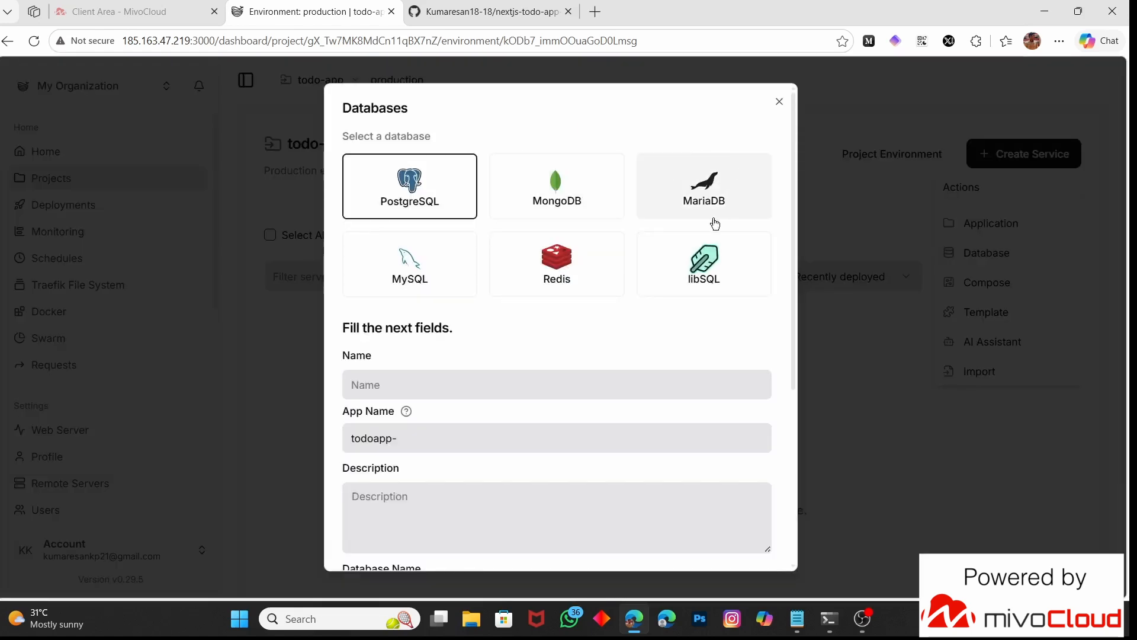
{"action": "scroll", "coordinate": [640, 337], "scroll_direction": "down", "scroll_amount": 1}
{"action": "scroll", "coordinate": [640, 338], "scroll_direction": "up", "scroll_amount": 1}
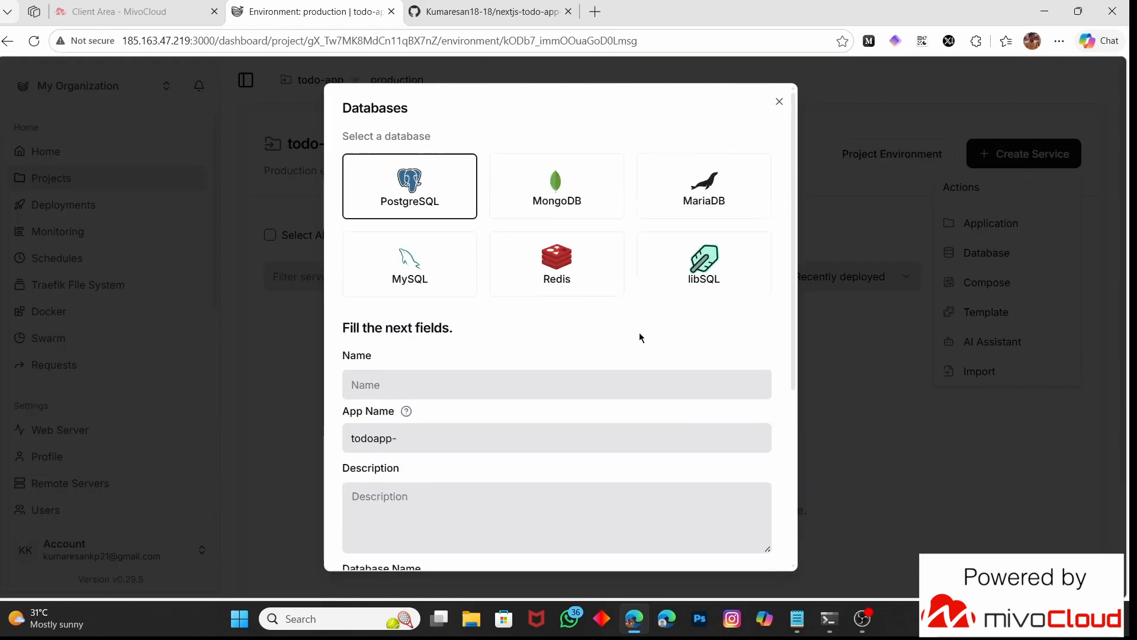
{"action": "left_click", "coordinate": [777, 102]}
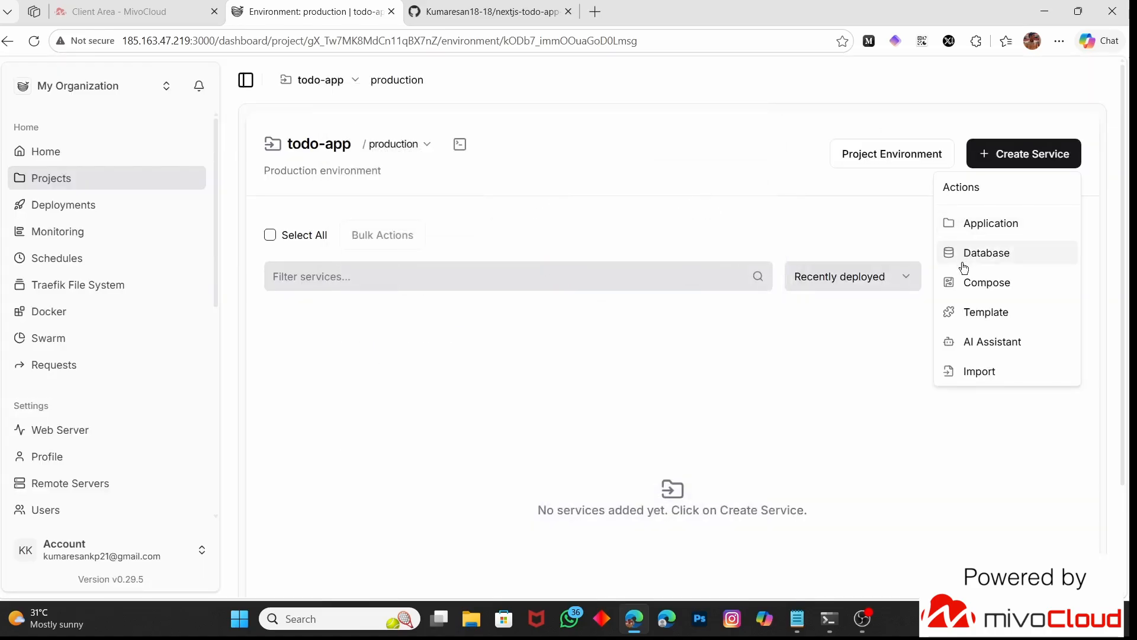
Browse the open-source application templates offered for a new service in todo-app's production environment
{"action": "left_click", "coordinate": [977, 314]}
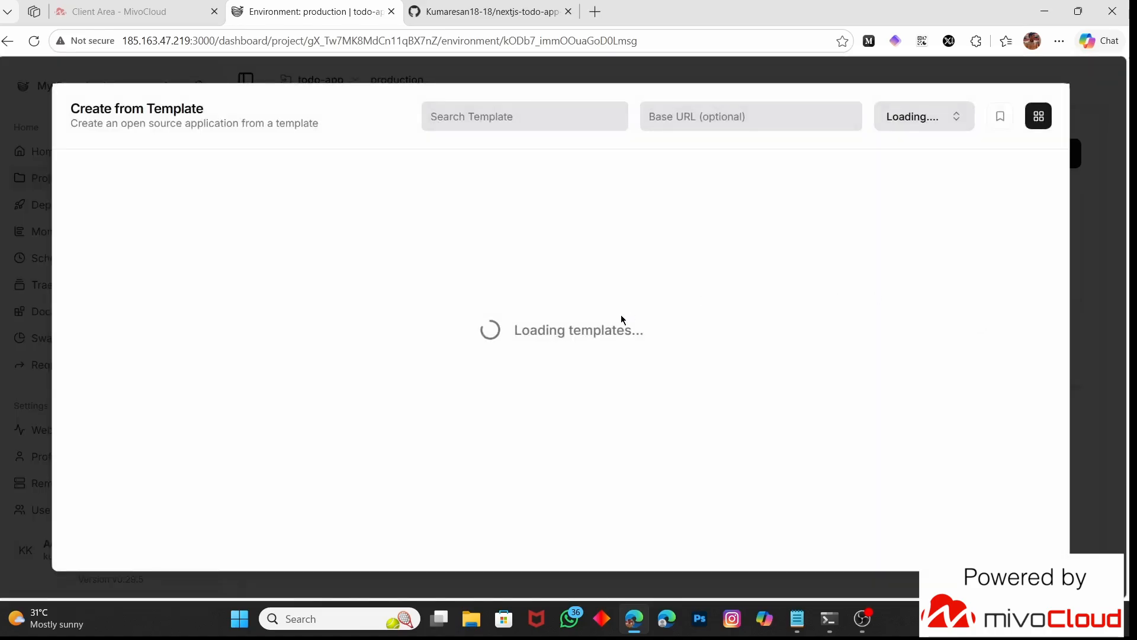
{"action": "scroll", "coordinate": [621, 320], "scroll_direction": "down", "scroll_amount": 10}
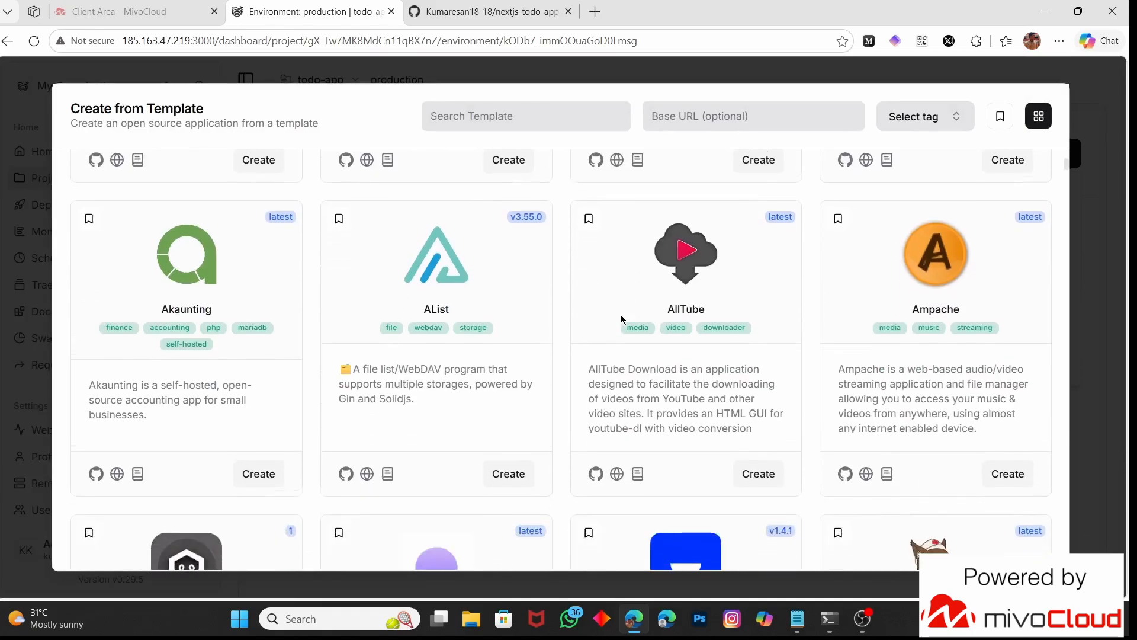
{"action": "scroll", "coordinate": [621, 314], "scroll_direction": "down", "scroll_amount": 5}
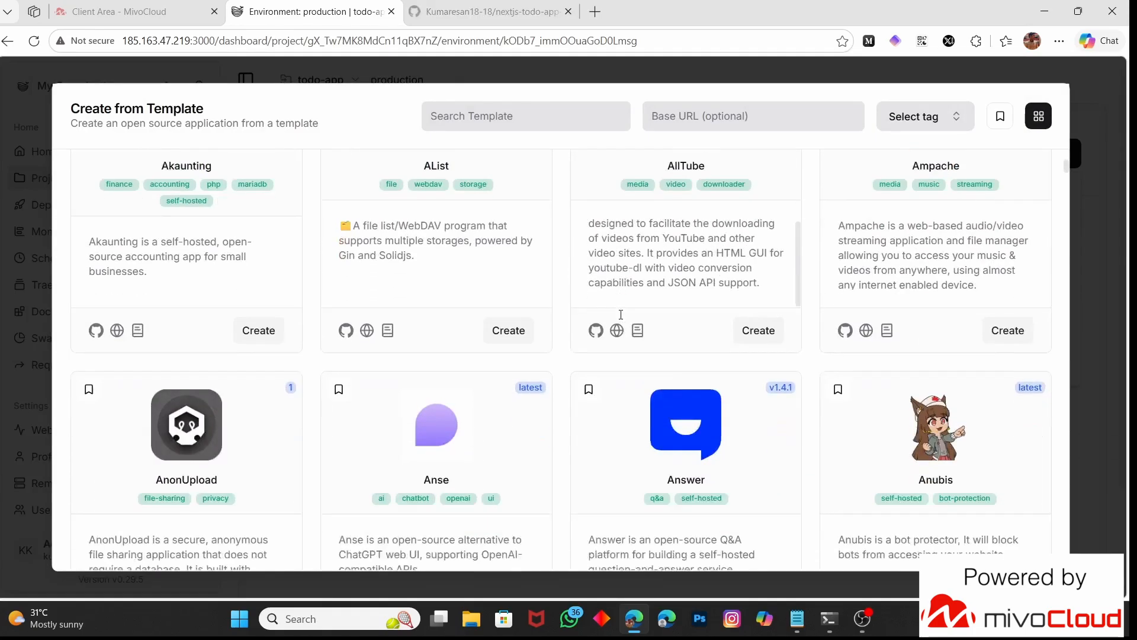
{"action": "scroll", "coordinate": [599, 365], "scroll_direction": "down", "scroll_amount": 13}
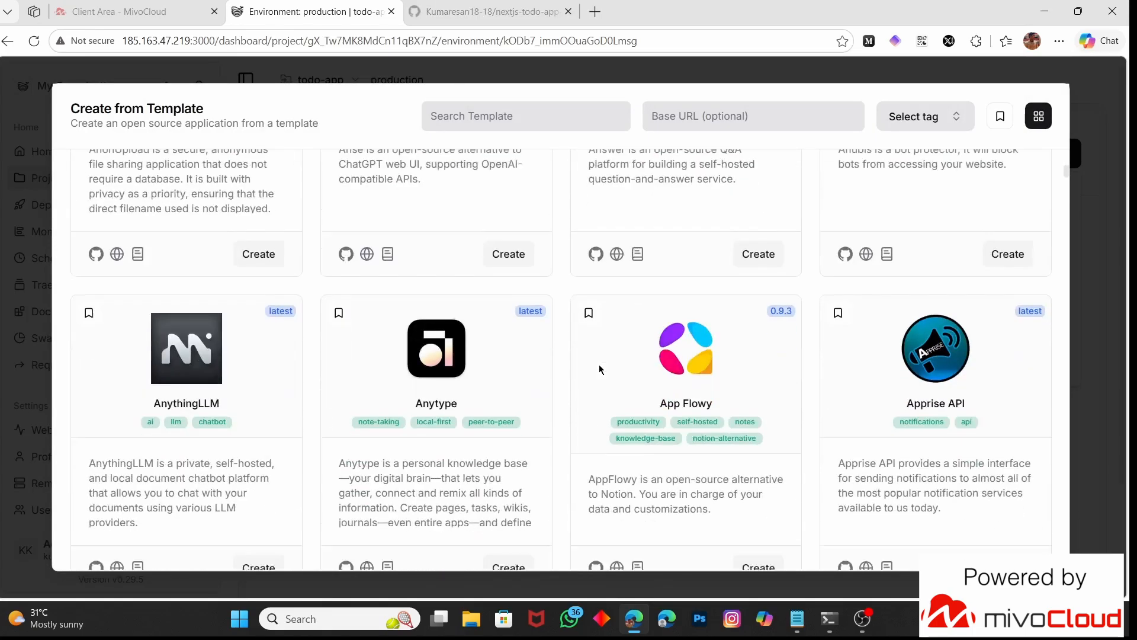
{"action": "scroll", "coordinate": [598, 365], "scroll_direction": "down", "scroll_amount": 11}
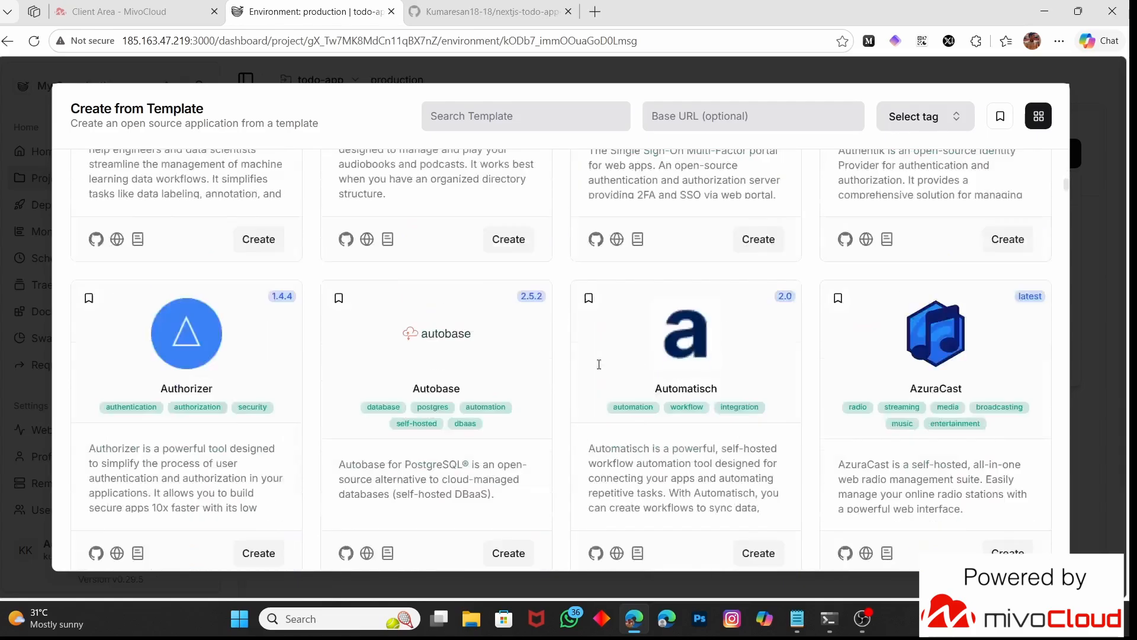
{"action": "scroll", "coordinate": [599, 368], "scroll_direction": "down", "scroll_amount": 5}
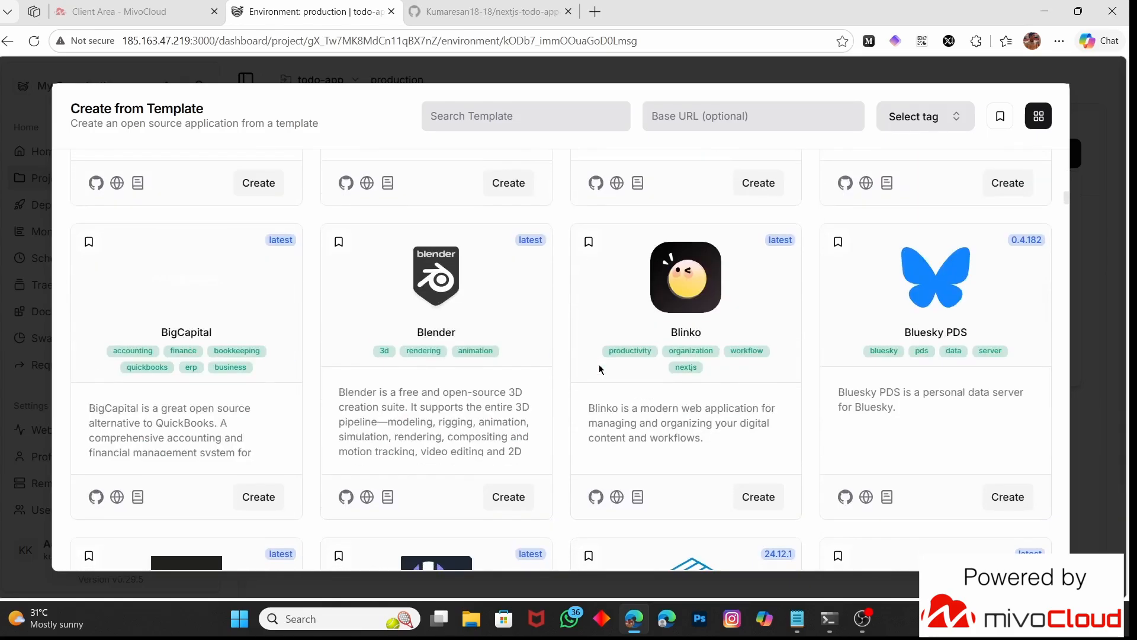
{"action": "scroll", "coordinate": [600, 369], "scroll_direction": "down", "scroll_amount": 13}
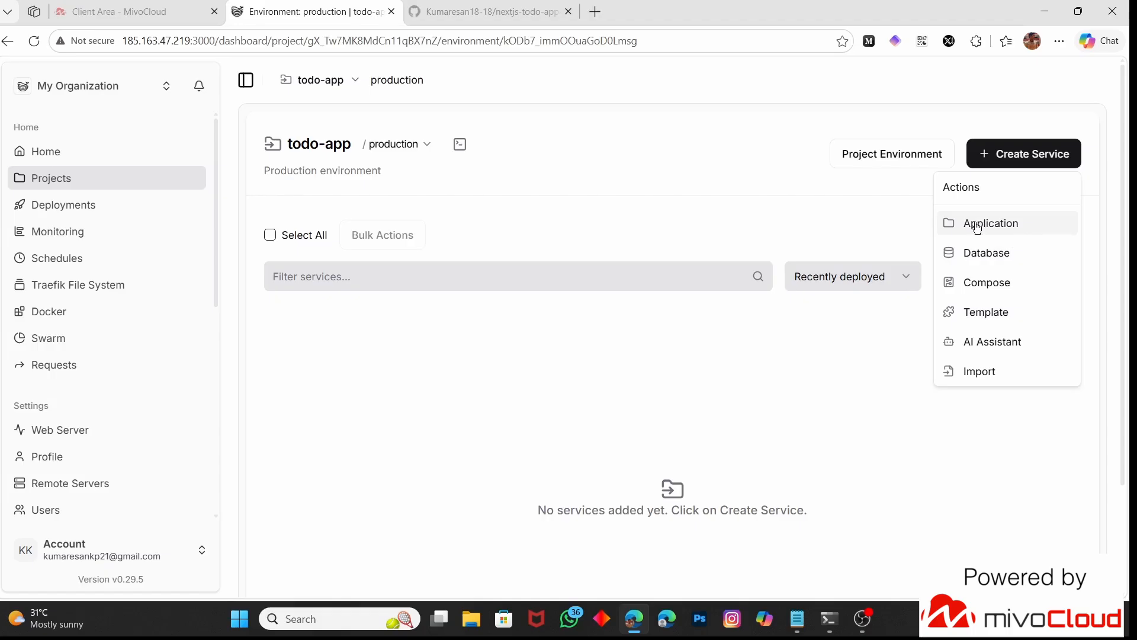
Create an application service named Frontend with the app name todoapp-frontend in the production environment
{"action": "left_click", "coordinate": [976, 227]}
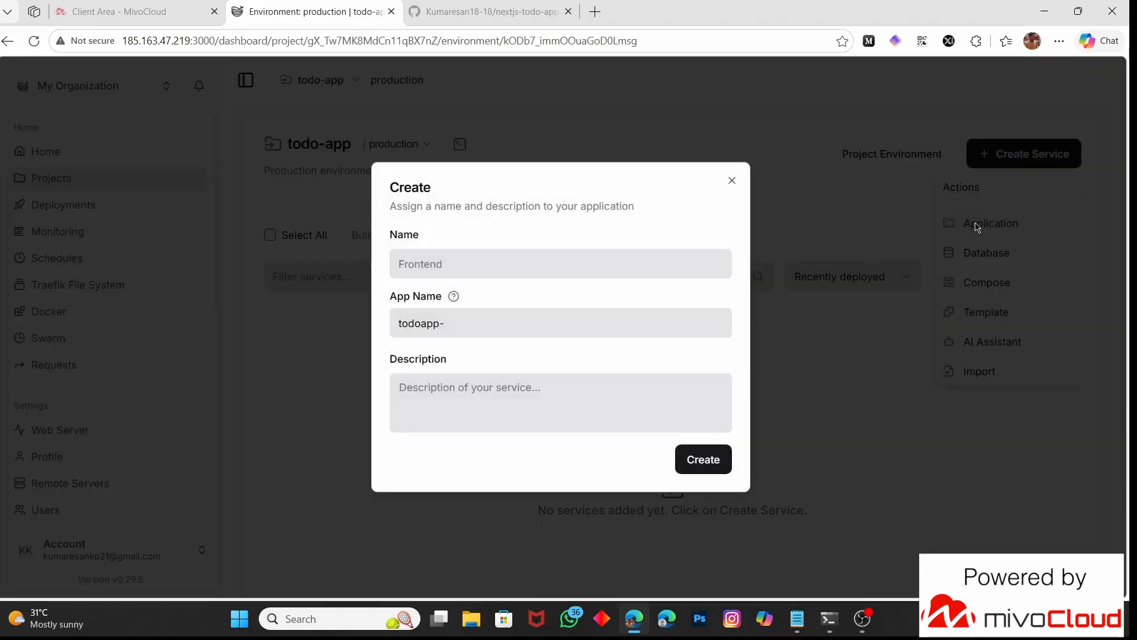
{"action": "left_click", "coordinate": [526, 265]}
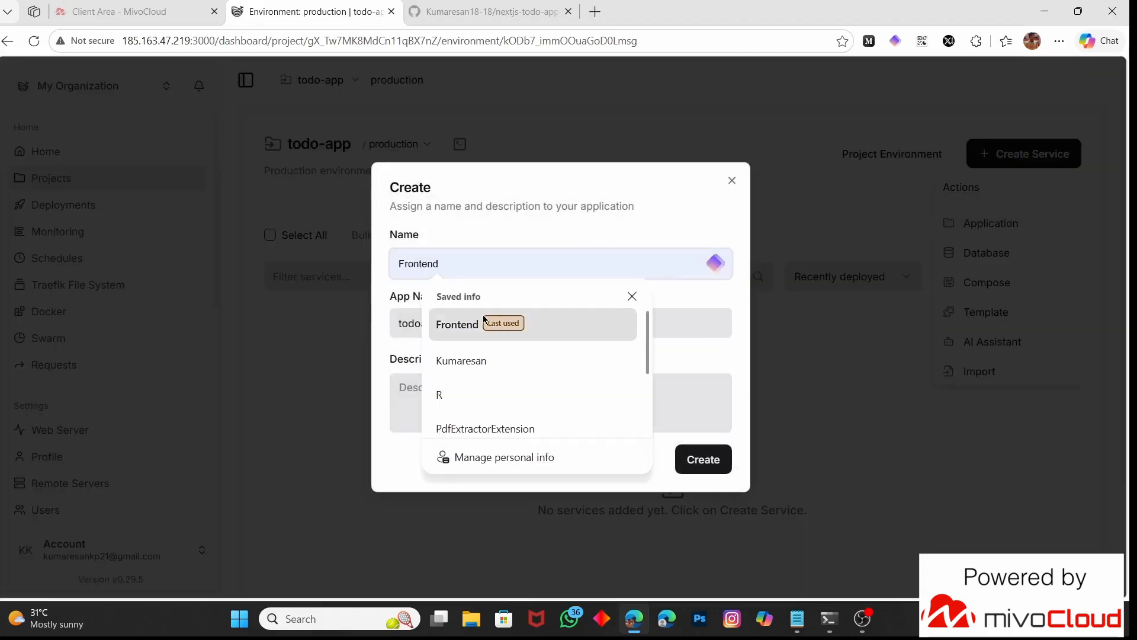
{"action": "left_click", "coordinate": [458, 325]}
{"action": "left_click", "coordinate": [687, 468]}
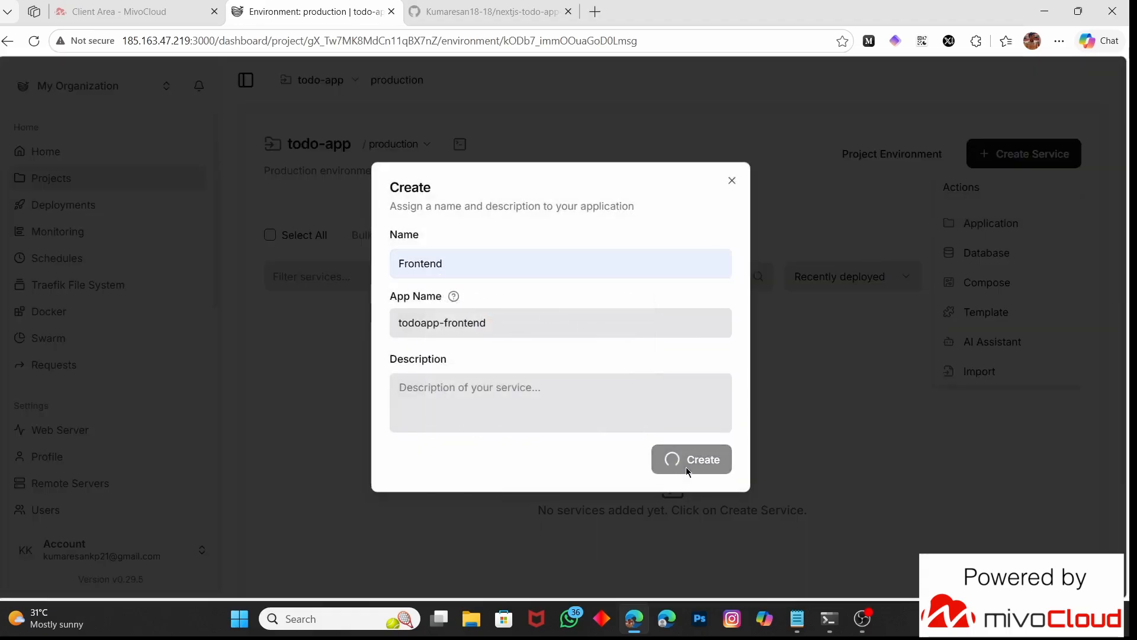
{"action": "left_click", "coordinate": [680, 375]}
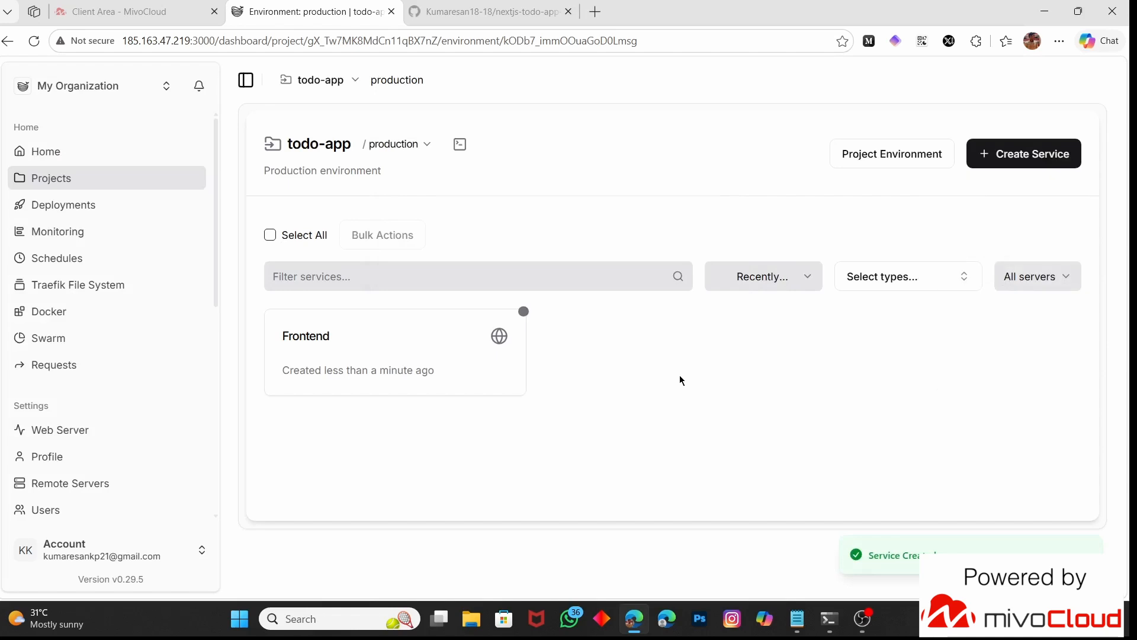
Open the Frontend application and review its deploy settings and code provider options
{"action": "left_click", "coordinate": [364, 373]}
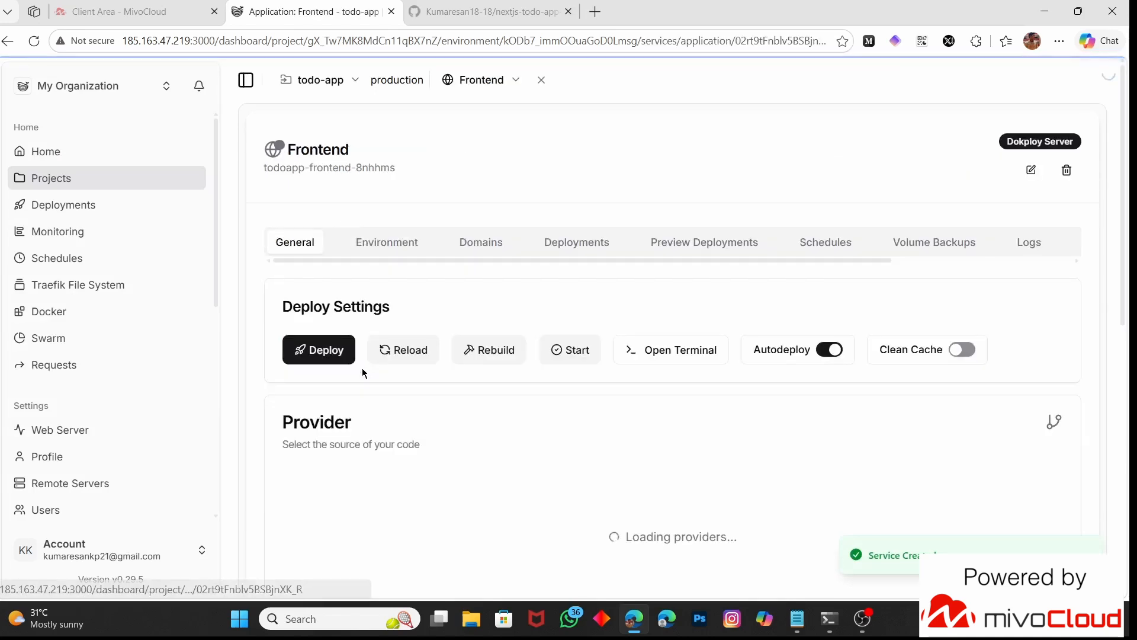
{"action": "scroll", "coordinate": [364, 372], "scroll_direction": "down", "scroll_amount": 3}
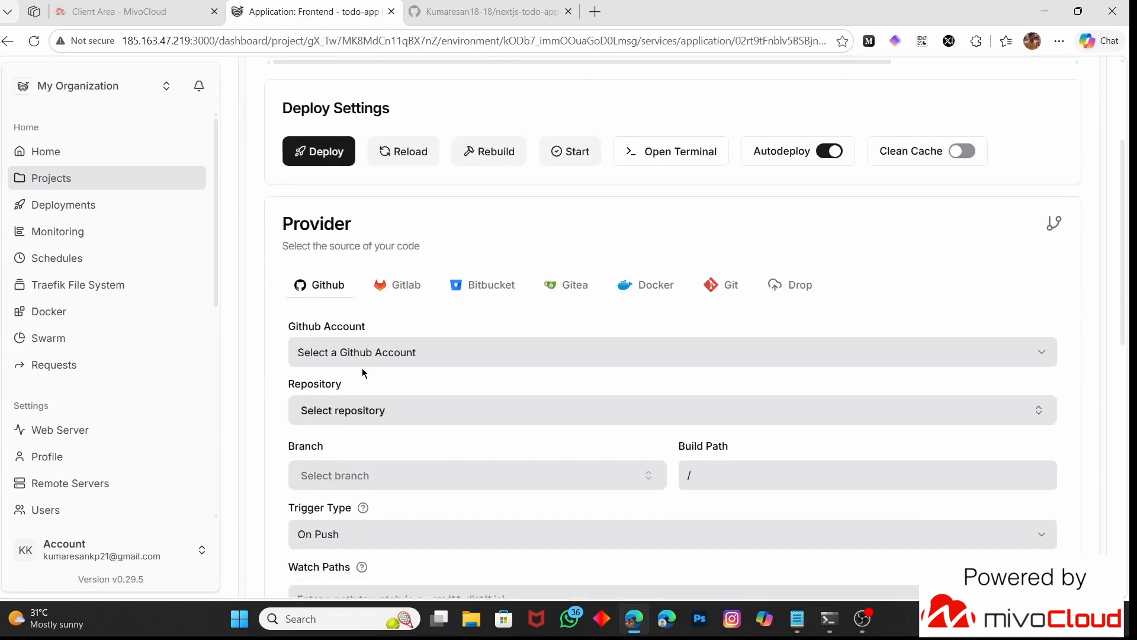
{"action": "scroll", "coordinate": [363, 373], "scroll_direction": "up", "scroll_amount": 2}
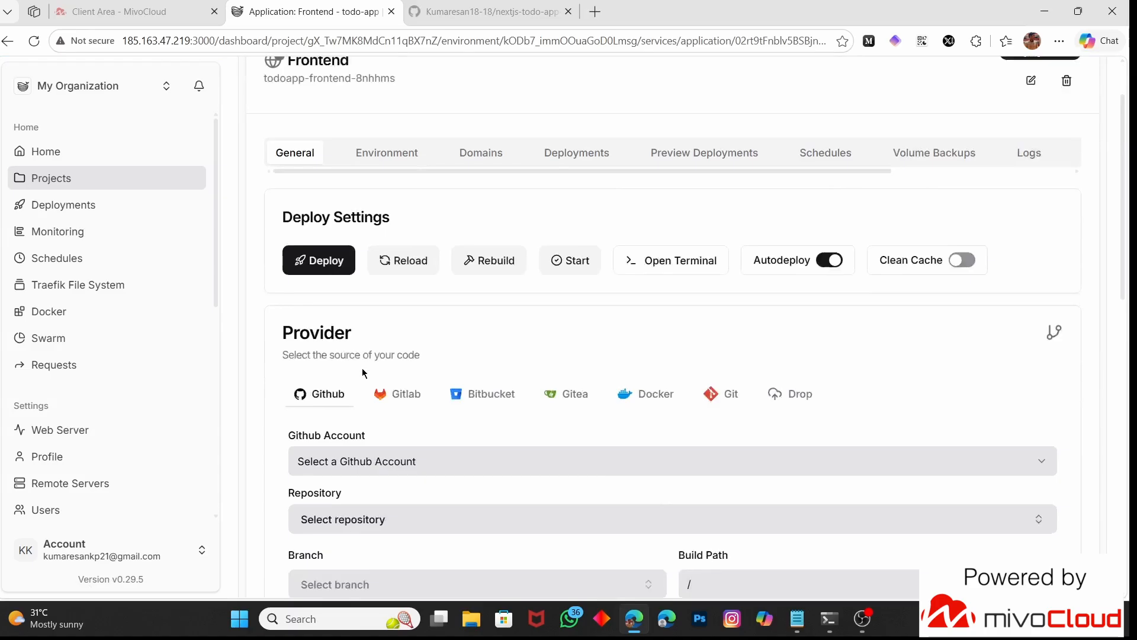
{"action": "scroll", "coordinate": [364, 372], "scroll_direction": "up", "scroll_amount": 1}
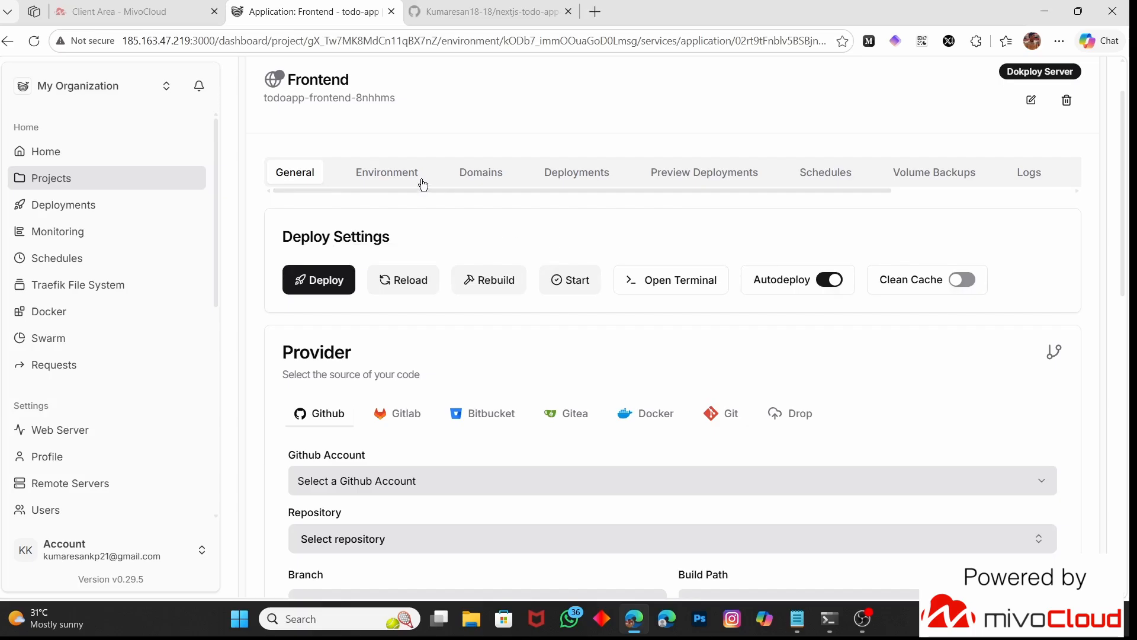
Review Frontend's environment settings with the variables unhidden, plus its domains and deployments
{"action": "left_click", "coordinate": [390, 176]}
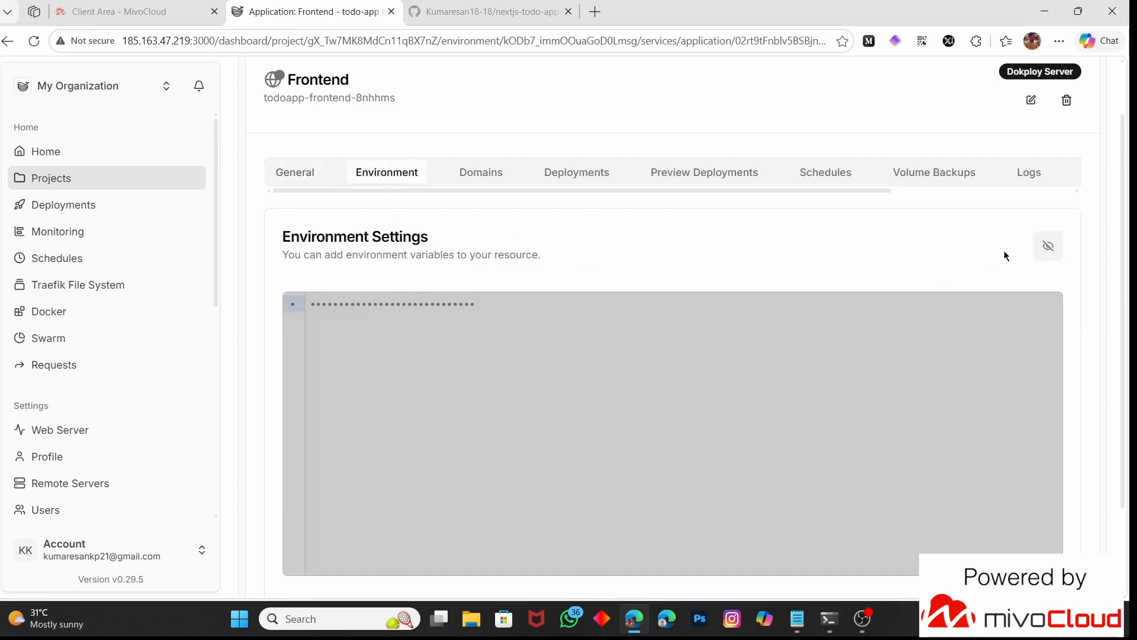
{"action": "left_click", "coordinate": [1046, 253]}
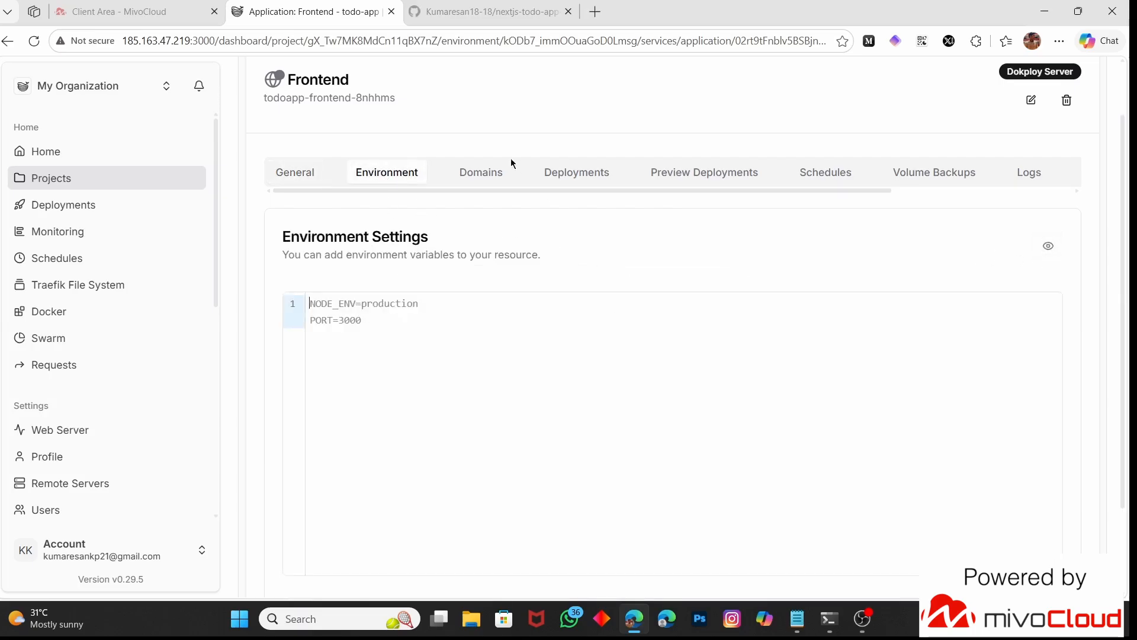
{"action": "left_click", "coordinate": [480, 170]}
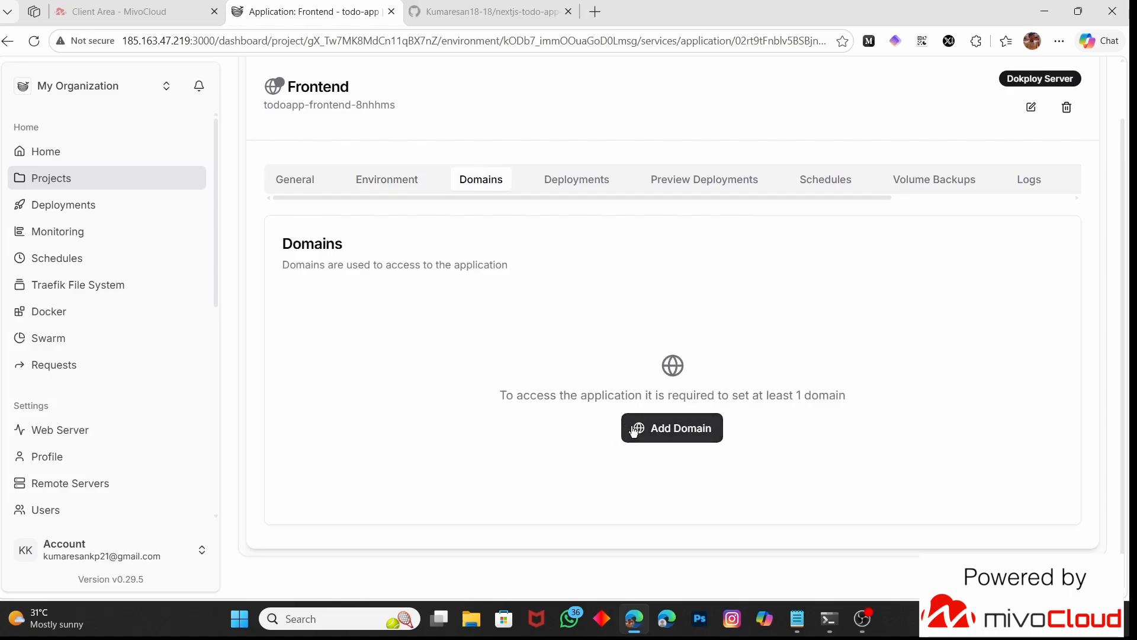
{"action": "left_click", "coordinate": [578, 179]}
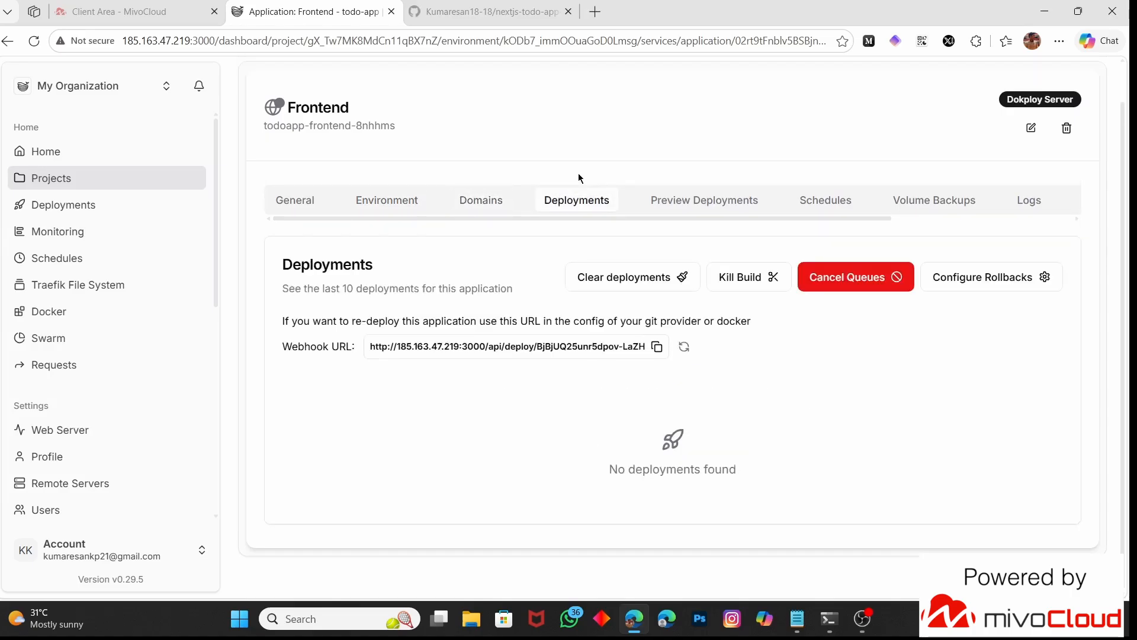
Inspect the preview deployment settings of the Frontend application, then close them without saving
{"action": "left_click", "coordinate": [699, 199]}
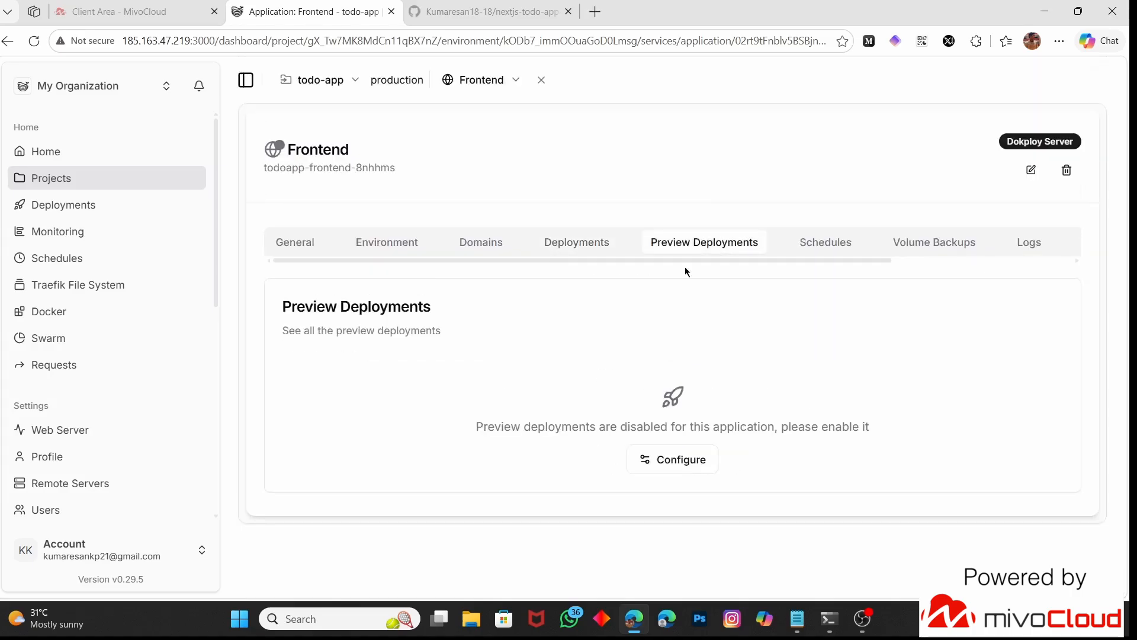
{"action": "left_click", "coordinate": [672, 459]}
{"action": "scroll", "coordinate": [459, 290], "scroll_direction": "down", "scroll_amount": 5}
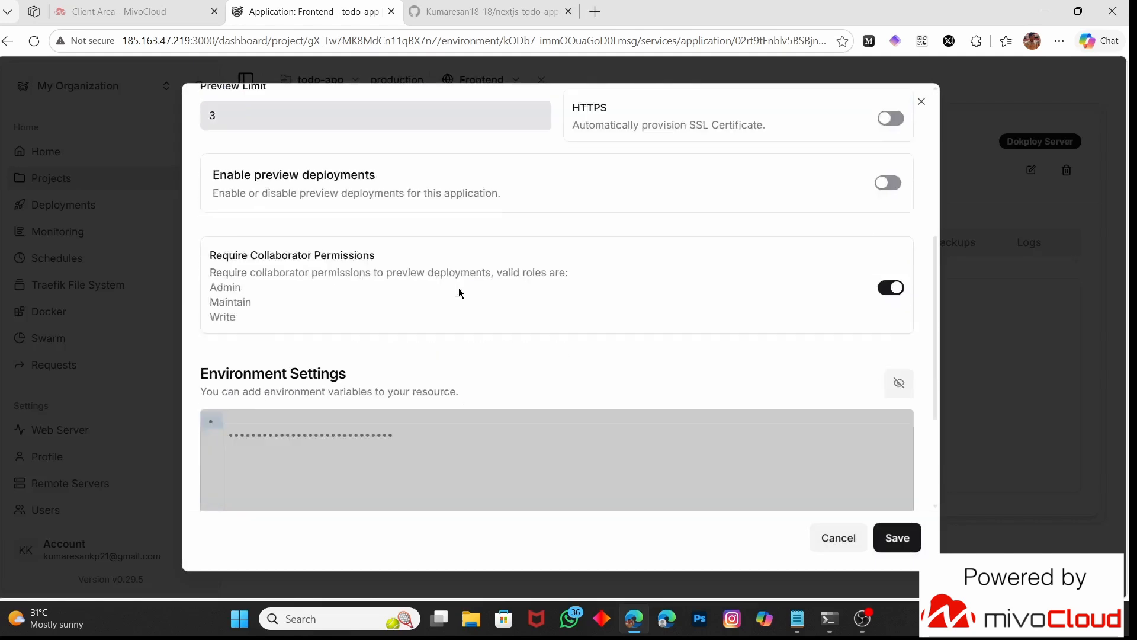
{"action": "scroll", "coordinate": [818, 214], "scroll_direction": "up", "scroll_amount": 6}
{"action": "left_click", "coordinate": [929, 103]}
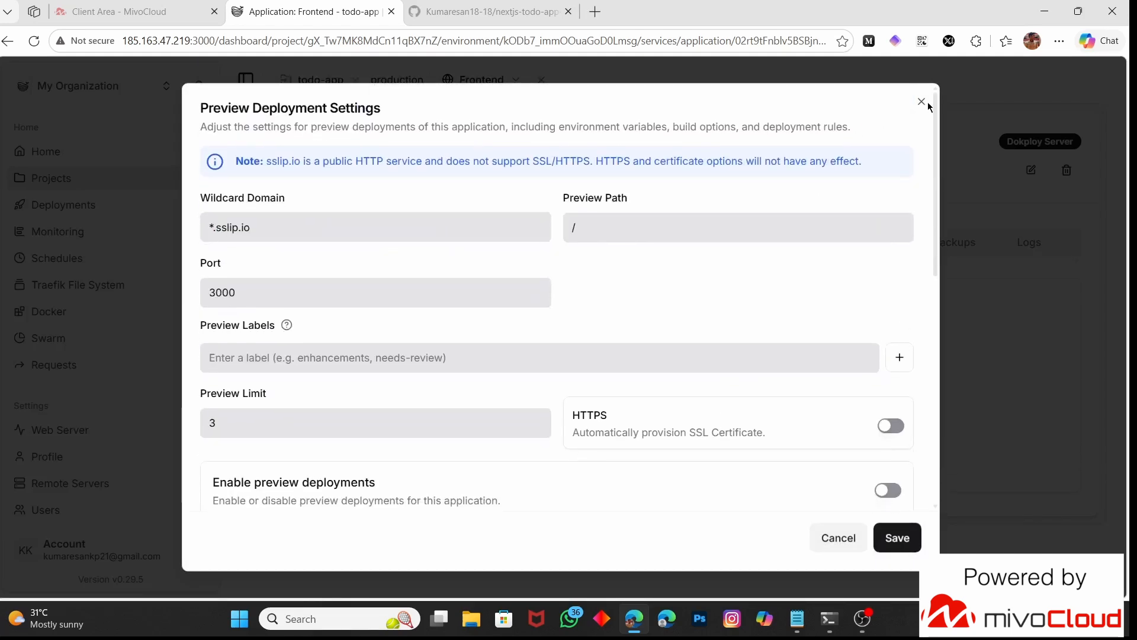
{"action": "left_click", "coordinate": [922, 102]}
Look over the scheduled task form for Frontend, then dismiss it without creating a schedule
{"action": "scroll", "coordinate": [816, 232], "scroll_direction": "right", "scroll_amount": 3}
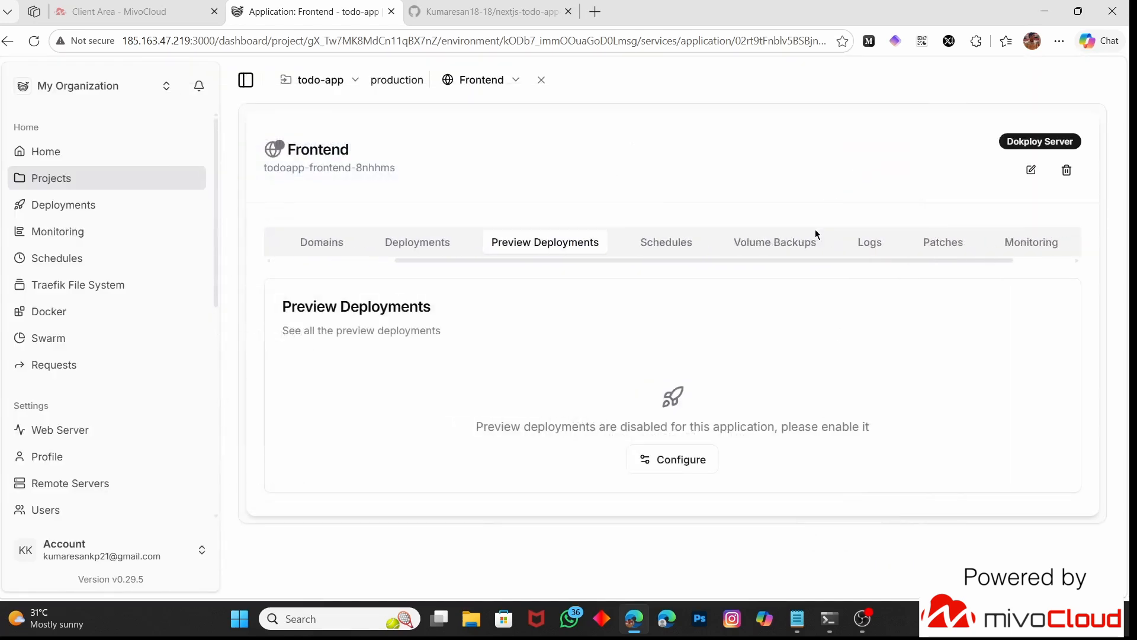
{"action": "left_click", "coordinate": [630, 242]}
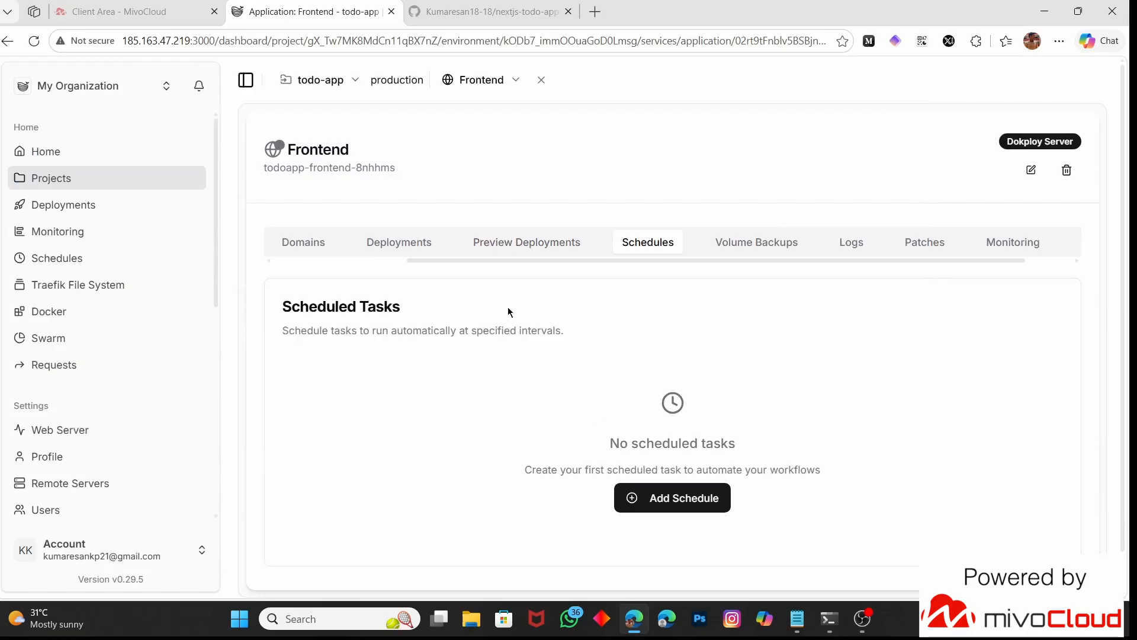
{"action": "left_click", "coordinate": [640, 498]}
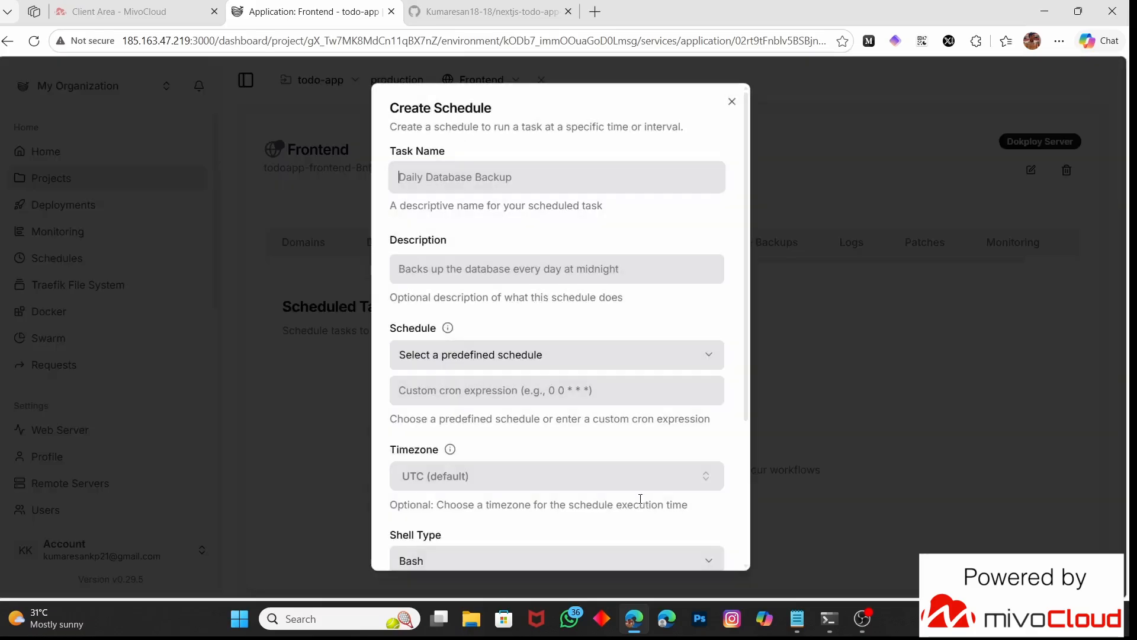
{"action": "scroll", "coordinate": [522, 295], "scroll_direction": "down", "scroll_amount": 4}
{"action": "scroll", "coordinate": [522, 296], "scroll_direction": "up", "scroll_amount": 4}
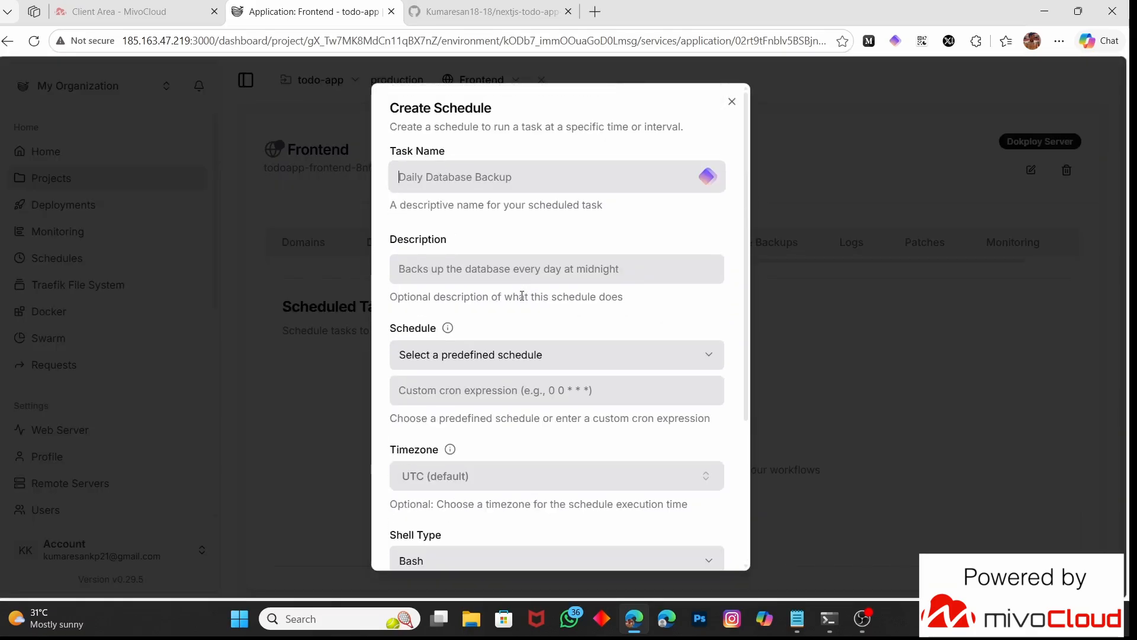
{"action": "left_click", "coordinate": [732, 101]}
Review the log viewer and its filter options for the Frontend application
{"action": "left_click", "coordinate": [850, 243]}
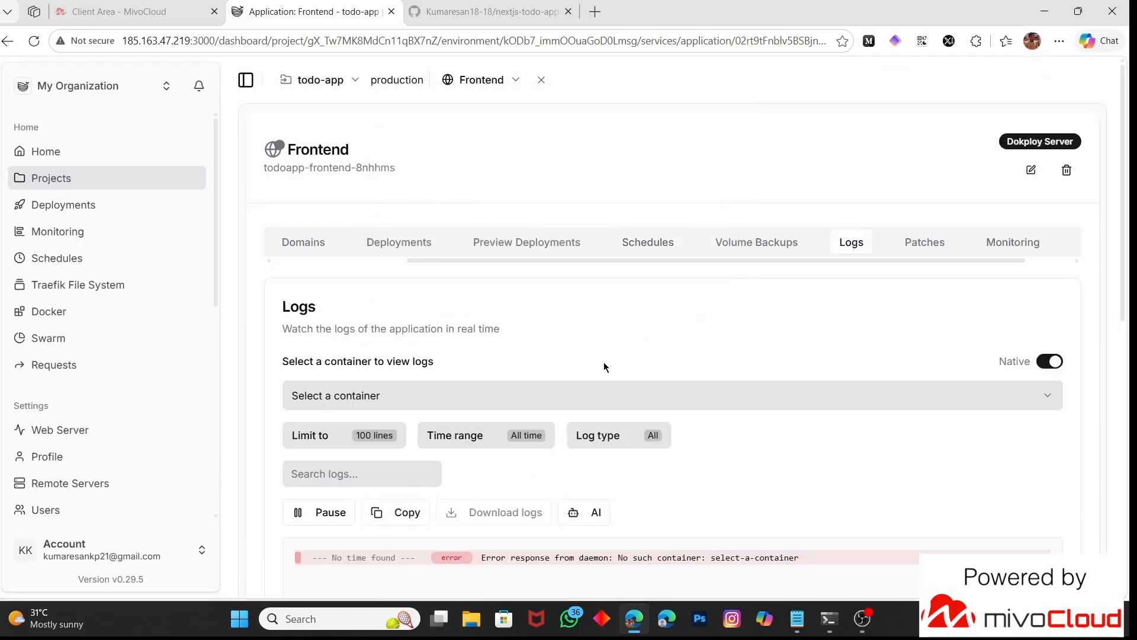
{"action": "scroll", "coordinate": [605, 365], "scroll_direction": "down", "scroll_amount": 3}
{"action": "scroll", "coordinate": [605, 365], "scroll_direction": "up", "scroll_amount": 1}
{"action": "scroll", "coordinate": [604, 362], "scroll_direction": "up", "scroll_amount": 1}
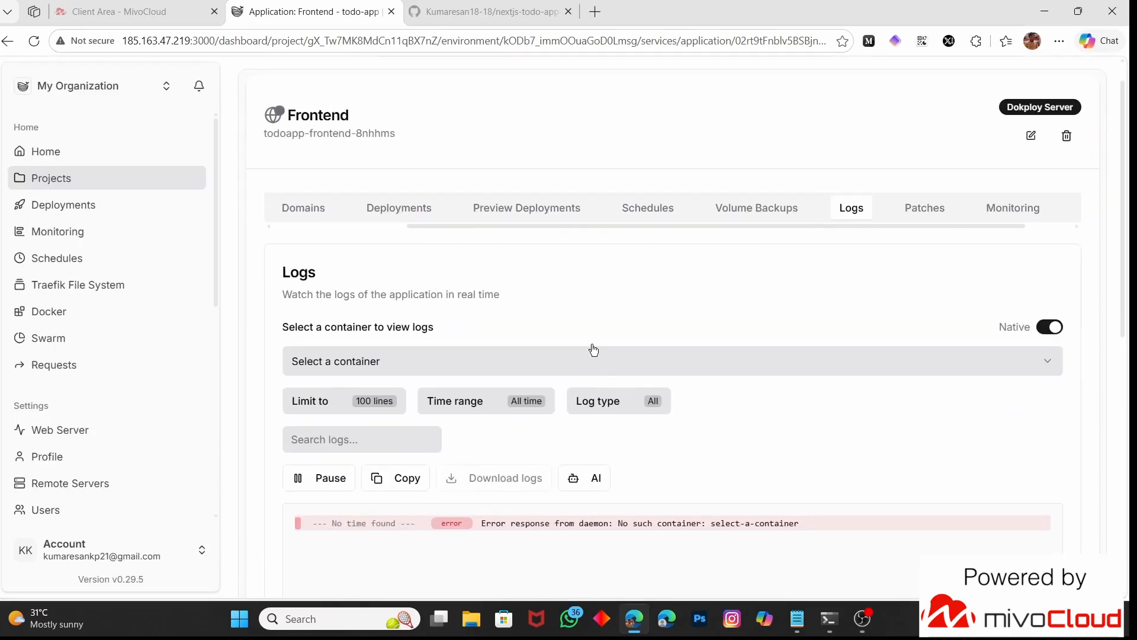
Choose dokploy testing test as the GitHub account in Frontend's general provider settings
{"action": "scroll", "coordinate": [432, 207], "scroll_direction": "left", "scroll_amount": 3}
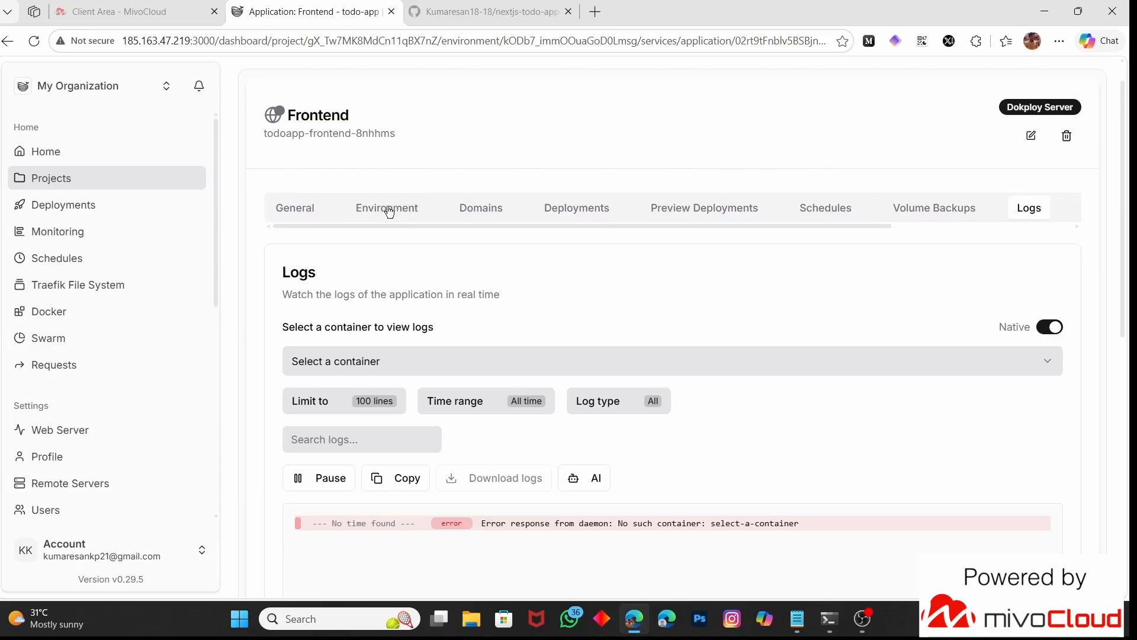
{"action": "left_click", "coordinate": [288, 209]}
{"action": "scroll", "coordinate": [434, 443], "scroll_direction": "down", "scroll_amount": 4}
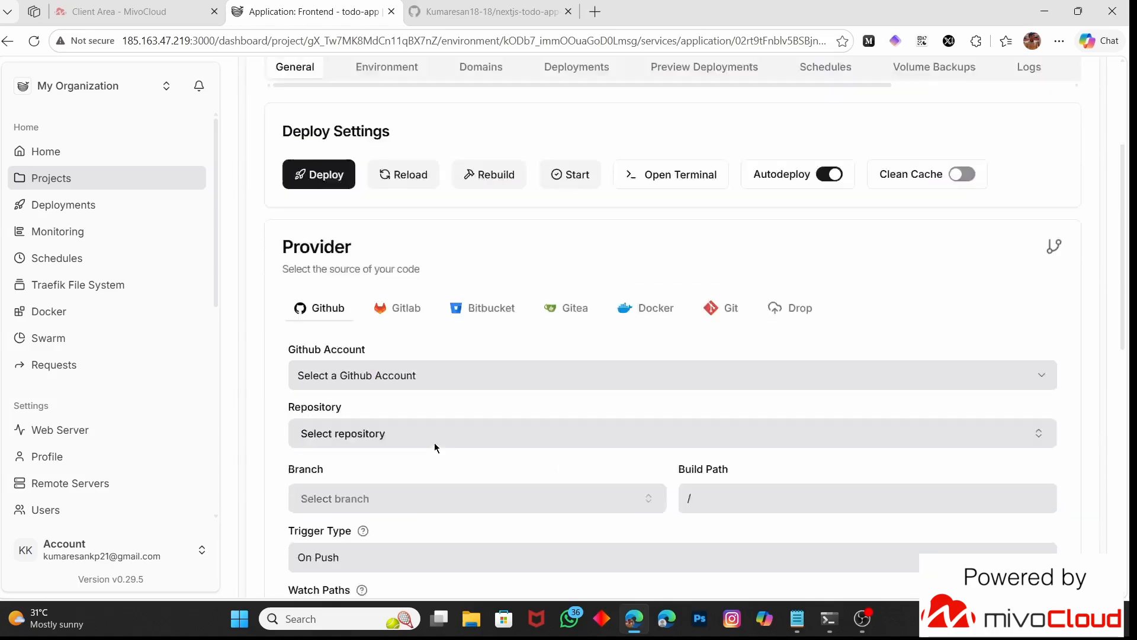
{"action": "left_click", "coordinate": [380, 289]}
{"action": "left_click", "coordinate": [375, 322]}
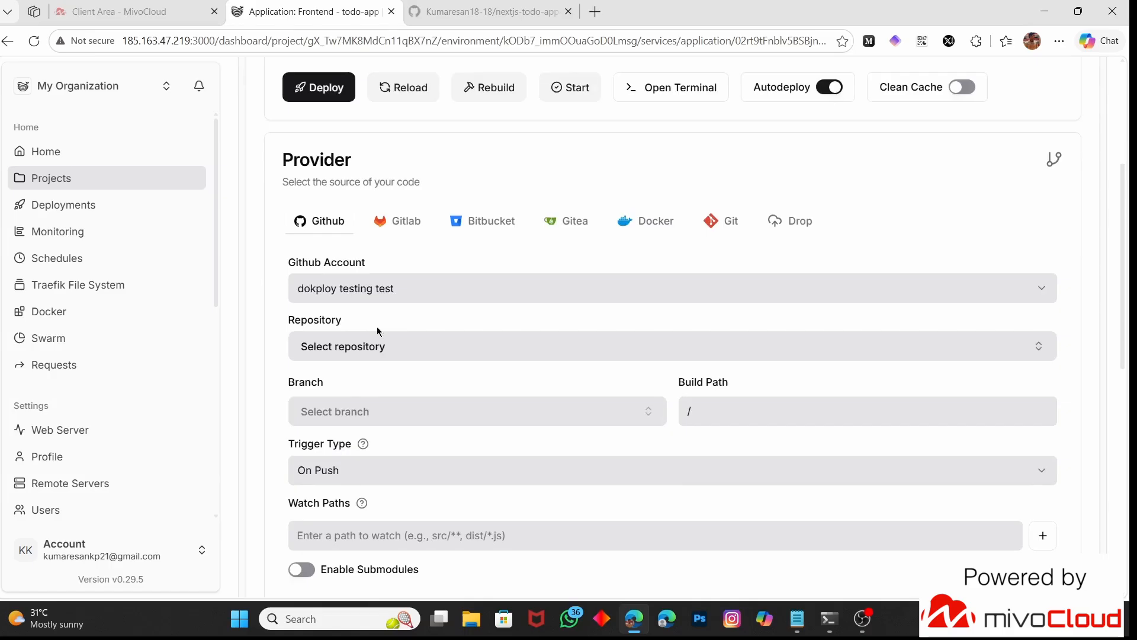
Check the connected Git providers in the settings, then return to todo-app's production environment
{"action": "scroll", "coordinate": [68, 318], "scroll_direction": "down", "scroll_amount": 5}
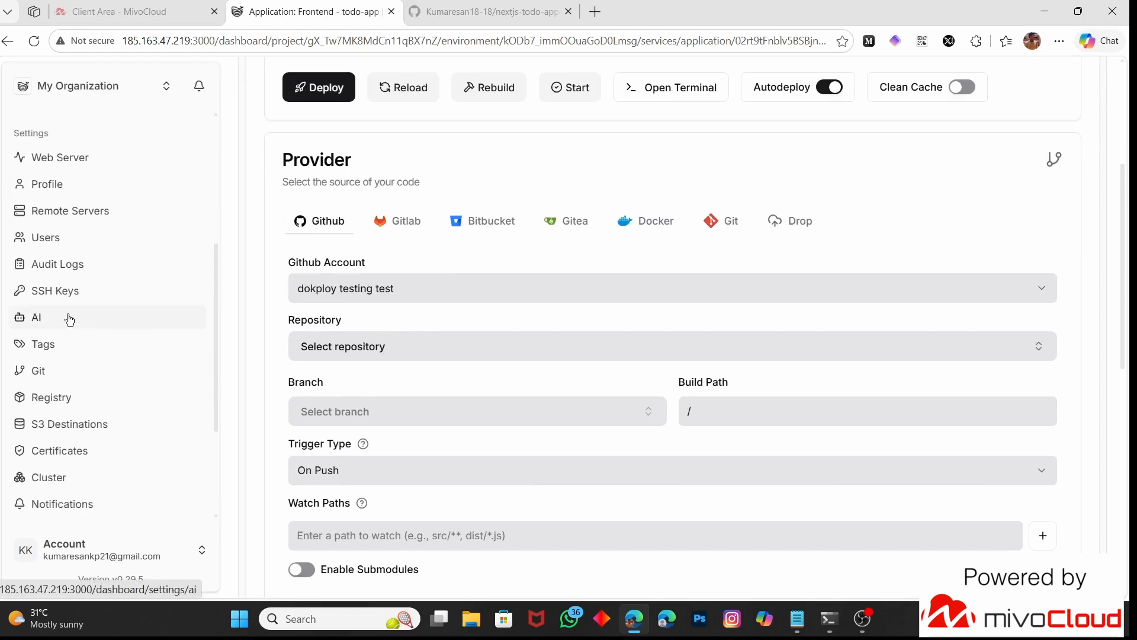
{"action": "left_click", "coordinate": [61, 371]}
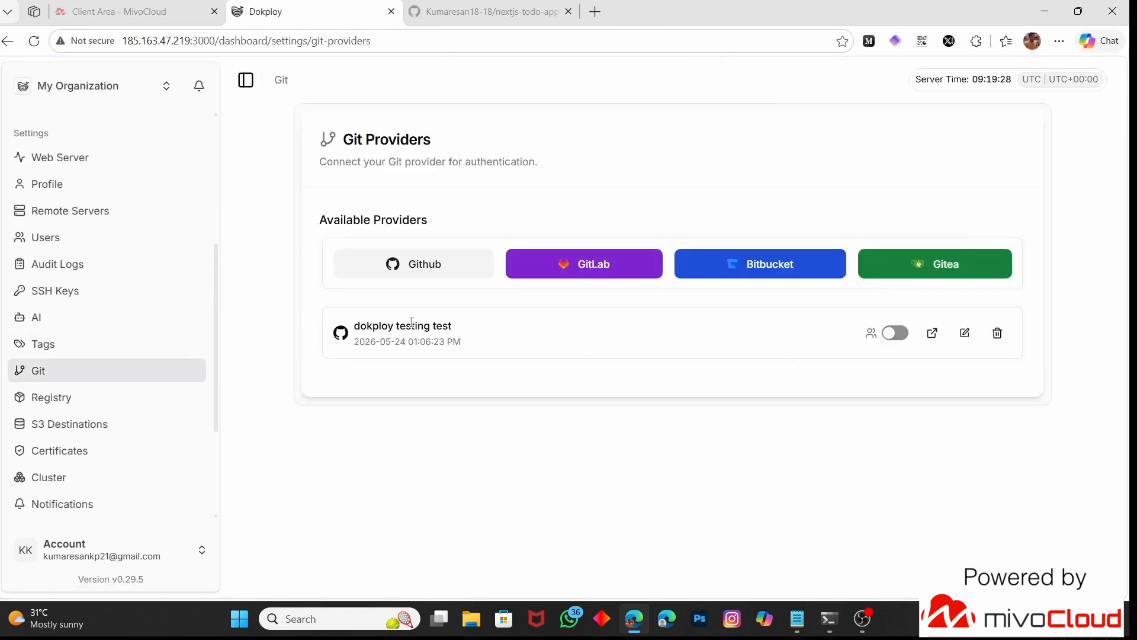
{"action": "scroll", "coordinate": [152, 322], "scroll_direction": "up", "scroll_amount": 5}
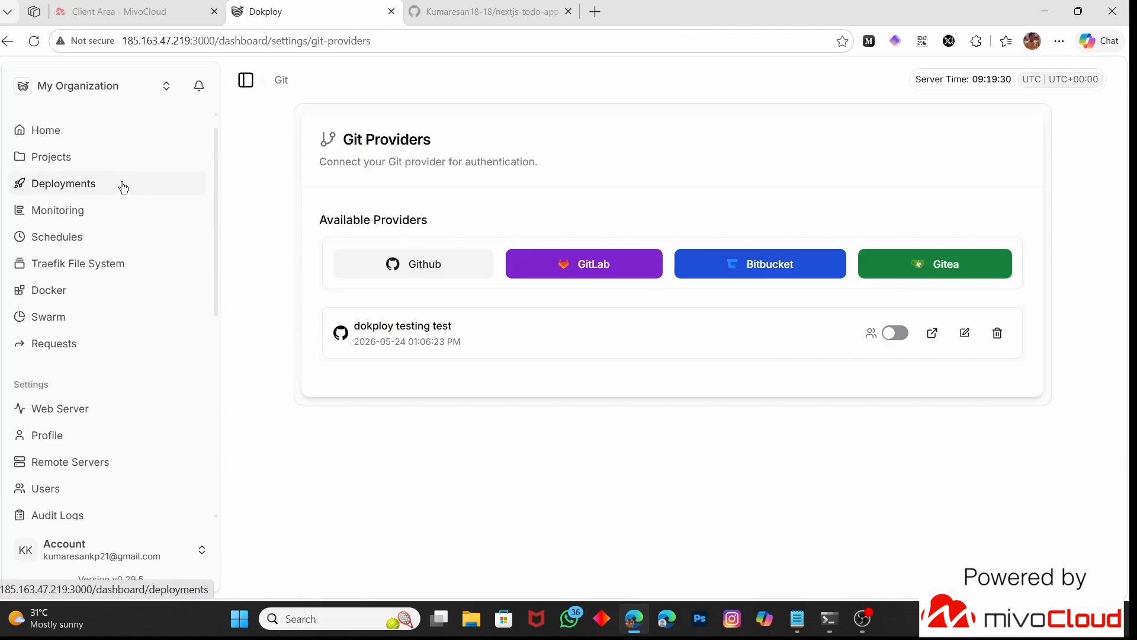
{"action": "left_click", "coordinate": [87, 157]}
{"action": "left_click", "coordinate": [303, 303]}
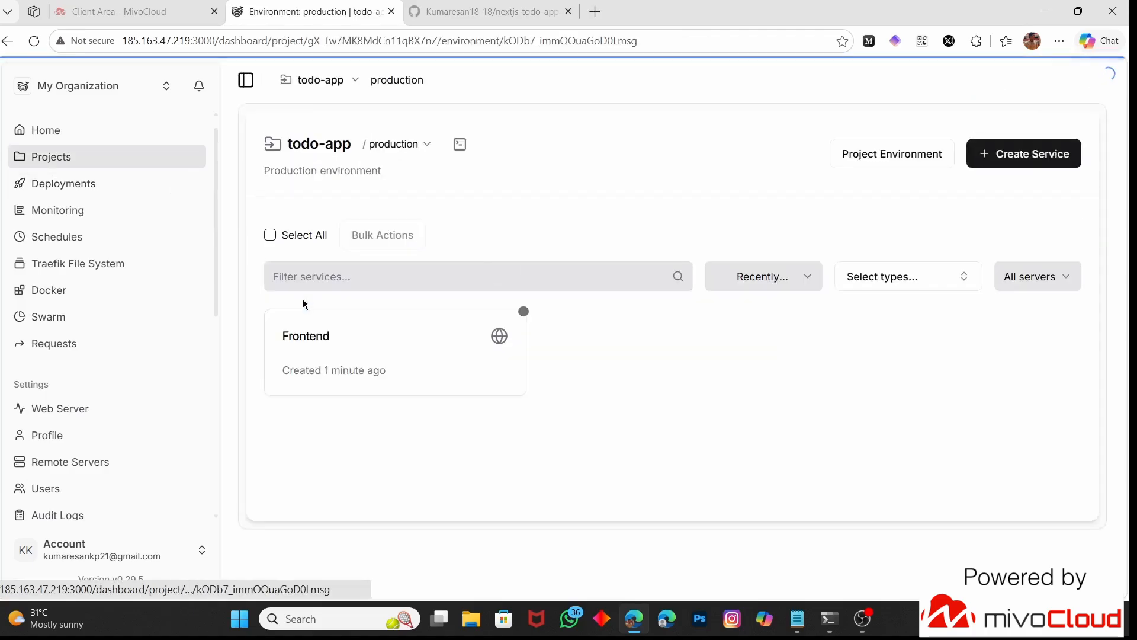
Open the Frontend application and select dokploy testing test as its GitHub account and React-TODO-Deploy as its repository
{"action": "left_click", "coordinate": [305, 333]}
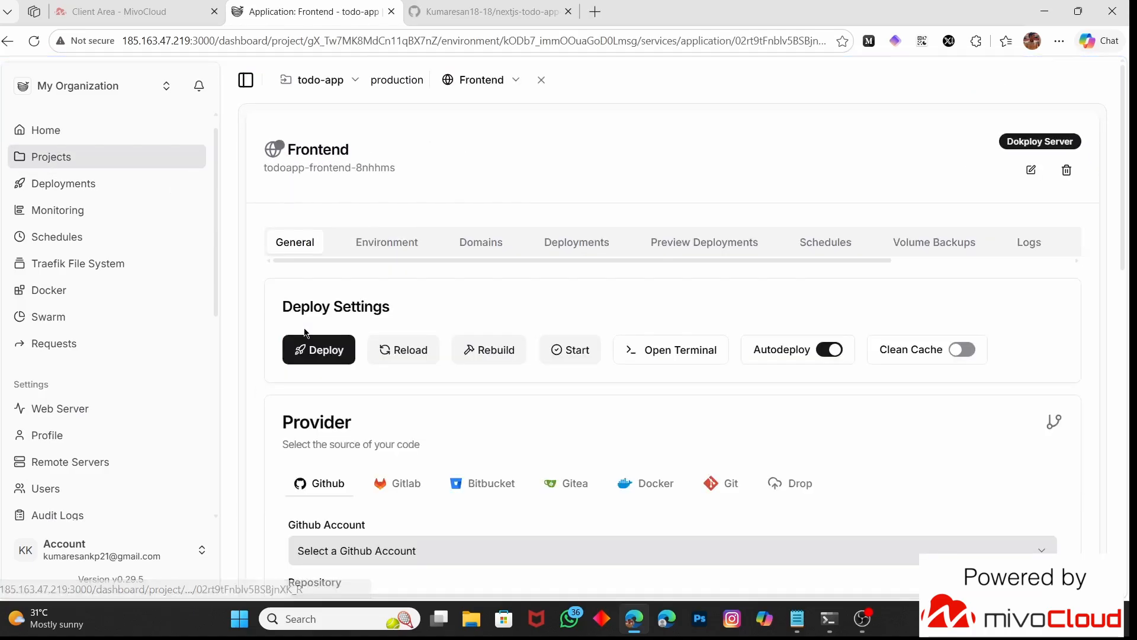
{"action": "scroll", "coordinate": [304, 328], "scroll_direction": "down", "scroll_amount": 4}
{"action": "left_click", "coordinate": [388, 307]}
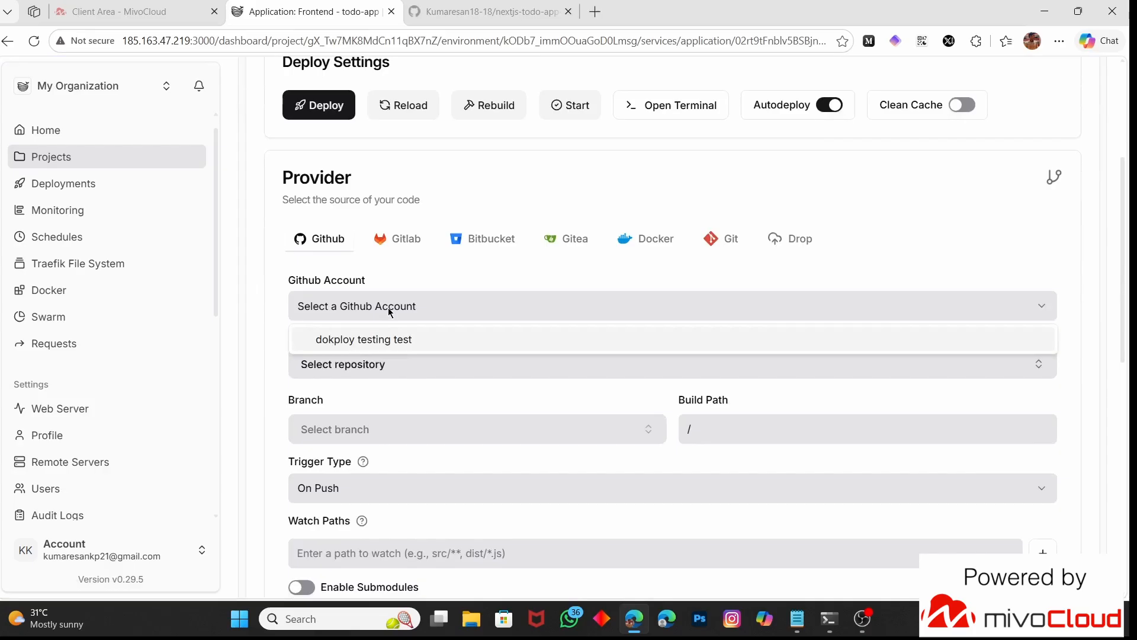
{"action": "left_click", "coordinate": [378, 349]}
{"action": "left_click", "coordinate": [372, 361]}
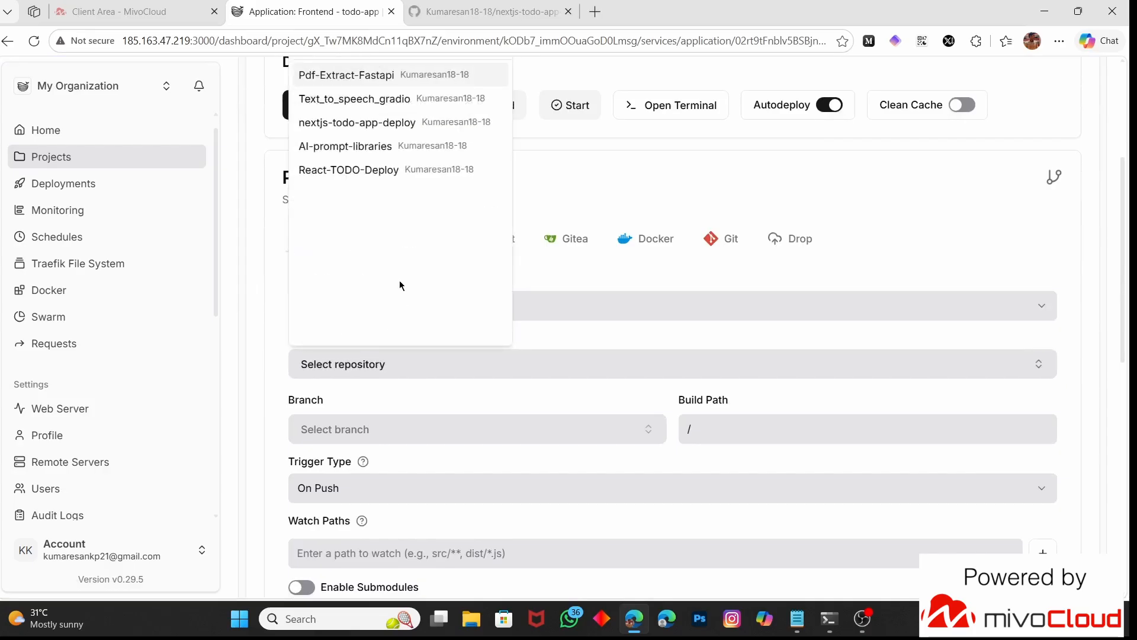
{"action": "left_click", "coordinate": [415, 171]}
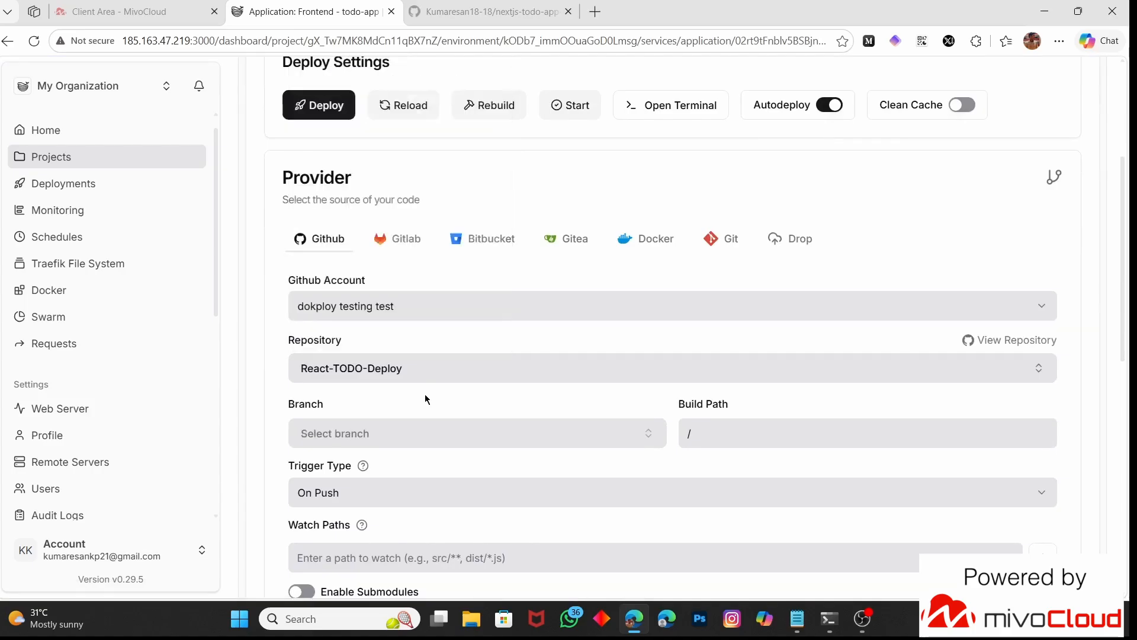
Set Frontend's branch to master, keep the trigger type On Push, and save the provider settings
{"action": "scroll", "coordinate": [425, 393], "scroll_direction": "down", "scroll_amount": 2}
{"action": "left_click", "coordinate": [375, 298]}
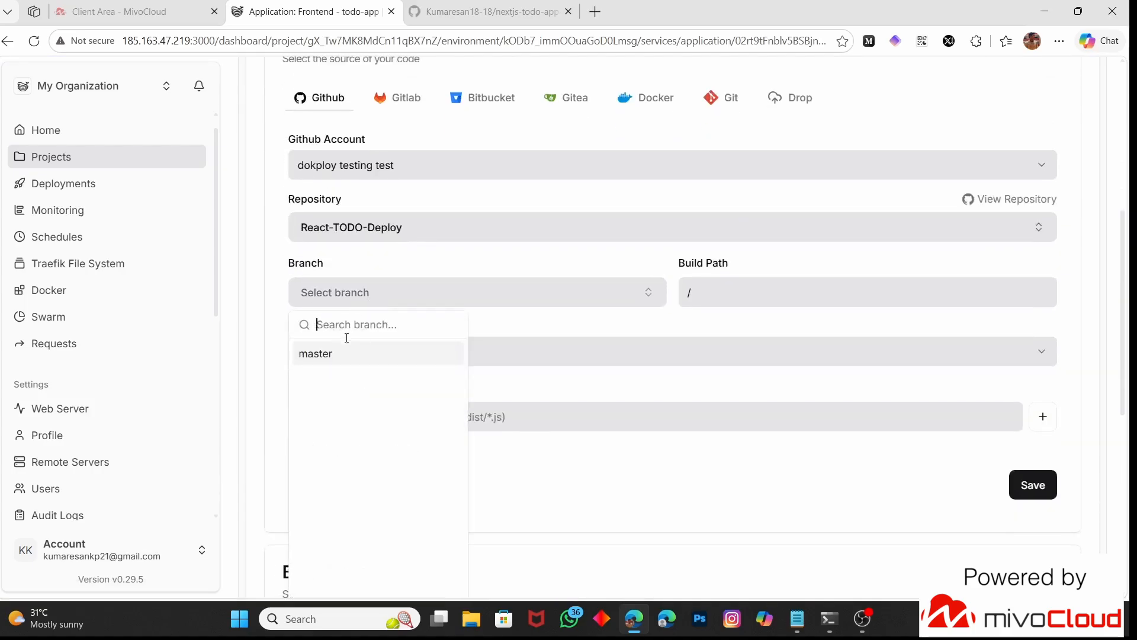
{"action": "left_click", "coordinate": [337, 357]}
{"action": "left_click", "coordinate": [505, 345]}
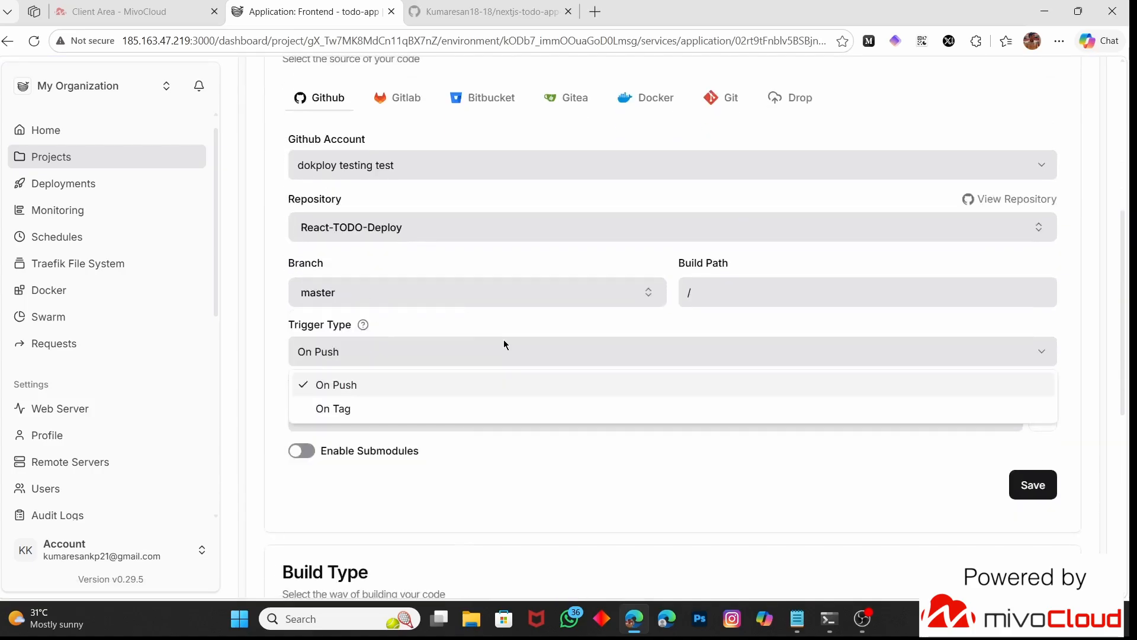
{"action": "left_click", "coordinate": [520, 331]}
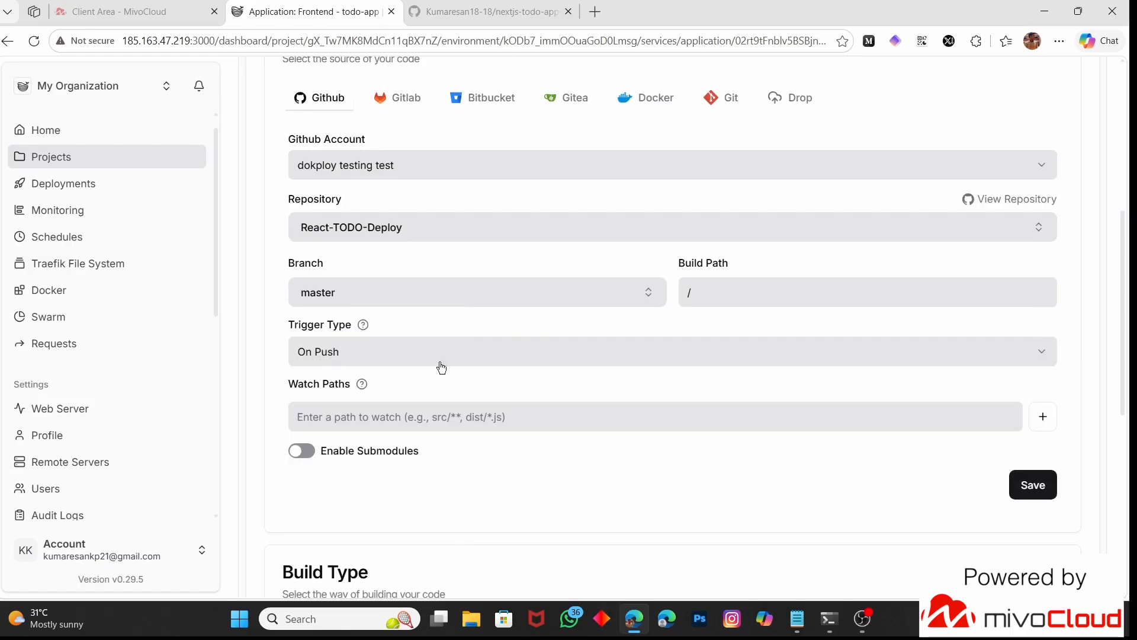
{"action": "left_click", "coordinate": [1039, 500]}
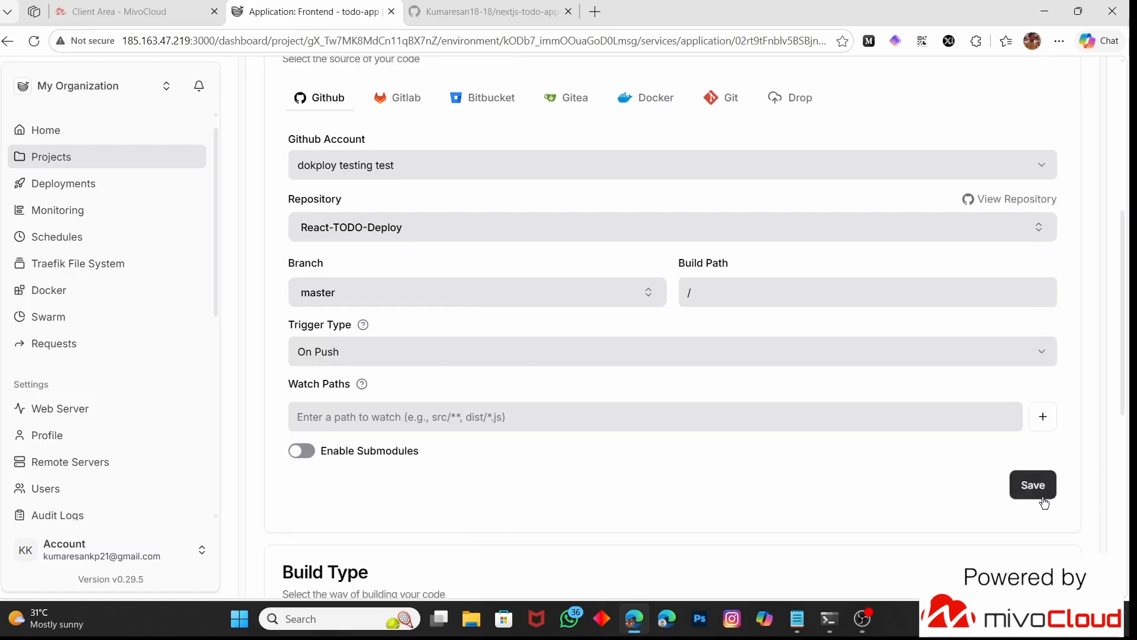
Keep Nixpacks as Frontend's build type and set the publish directory to dist
{"action": "scroll", "coordinate": [511, 389], "scroll_direction": "down", "scroll_amount": 5}
{"action": "scroll", "coordinate": [511, 394], "scroll_direction": "down", "scroll_amount": 1}
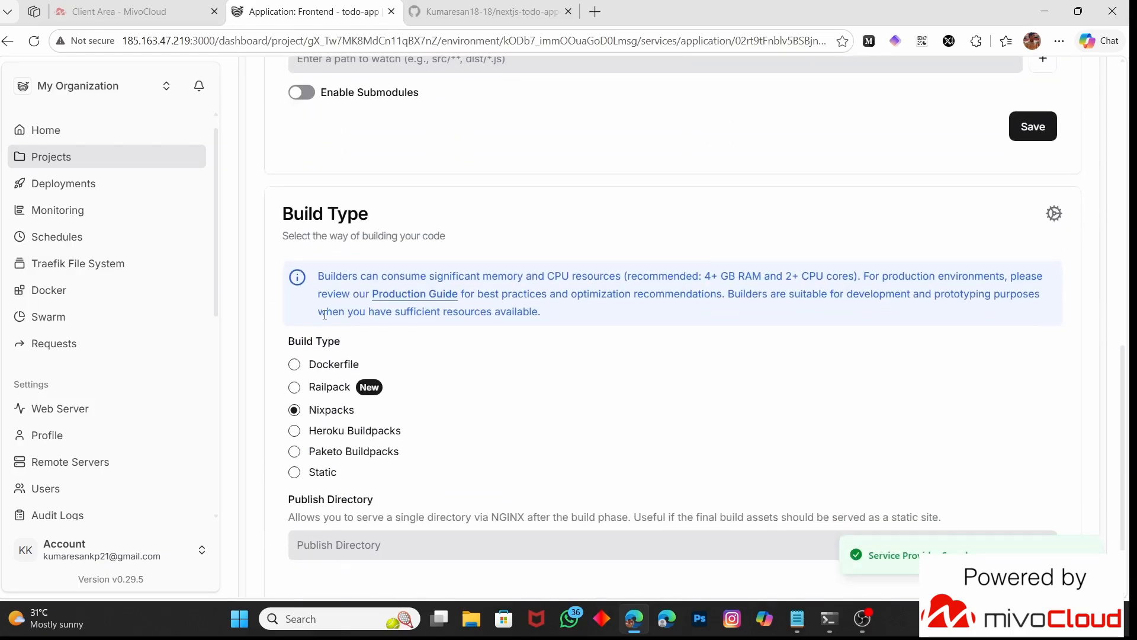
{"action": "left_click_drag", "start_coordinate": [360, 410], "coordinate": [301, 407]}
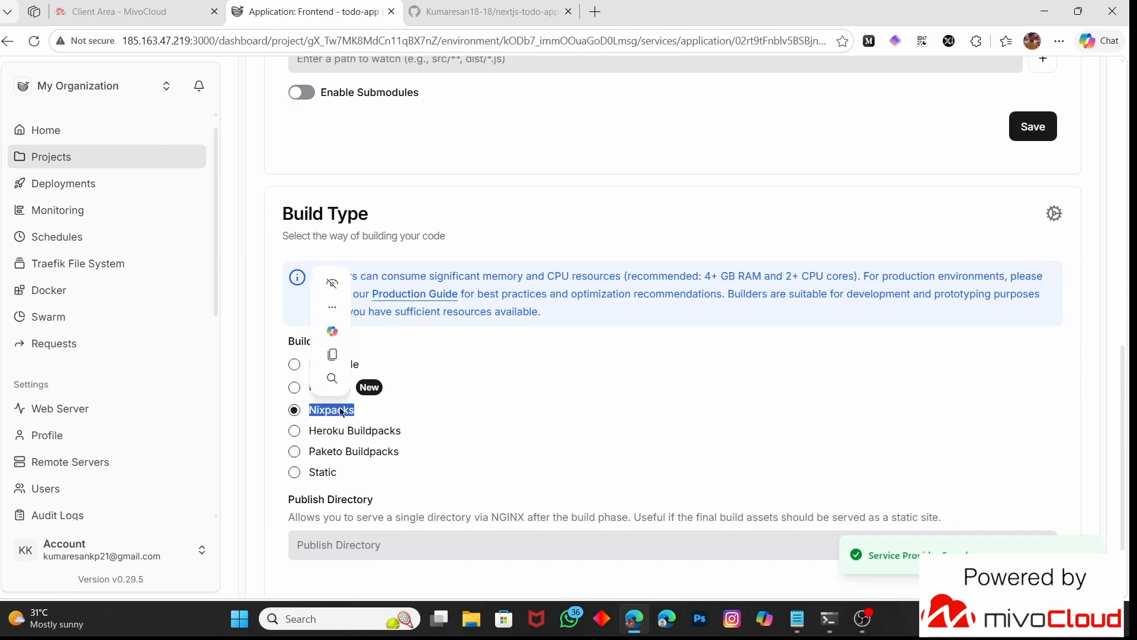
{"action": "left_click", "coordinate": [426, 408]}
{"action": "scroll", "coordinate": [427, 408], "scroll_direction": "down", "scroll_amount": 2}
{"action": "left_click", "coordinate": [349, 450]}
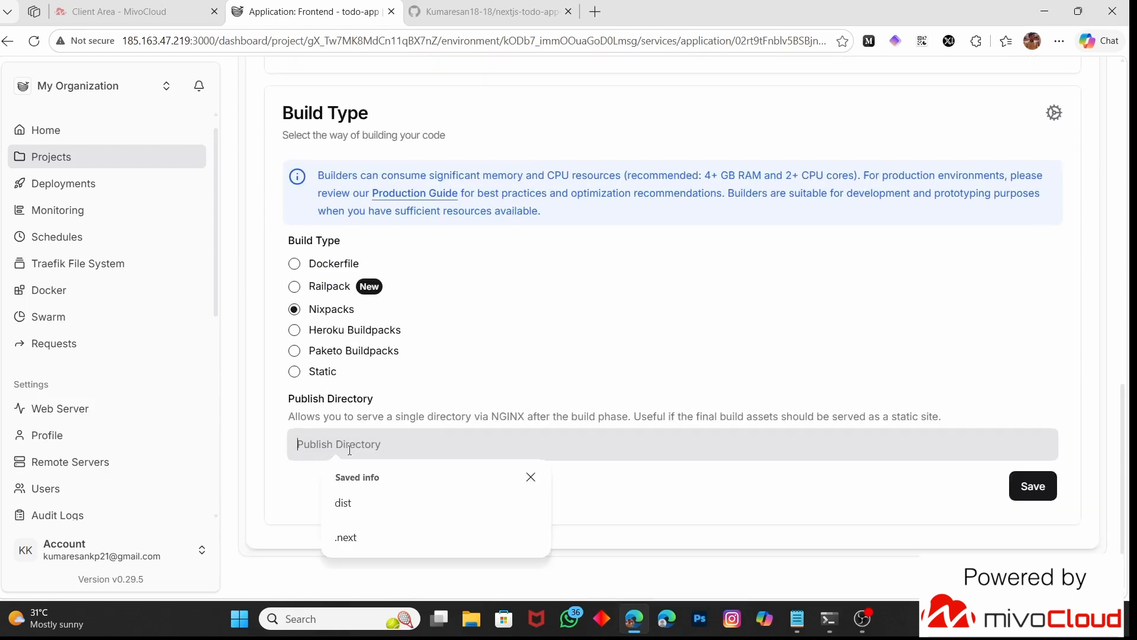
{"action": "left_click", "coordinate": [347, 502]}
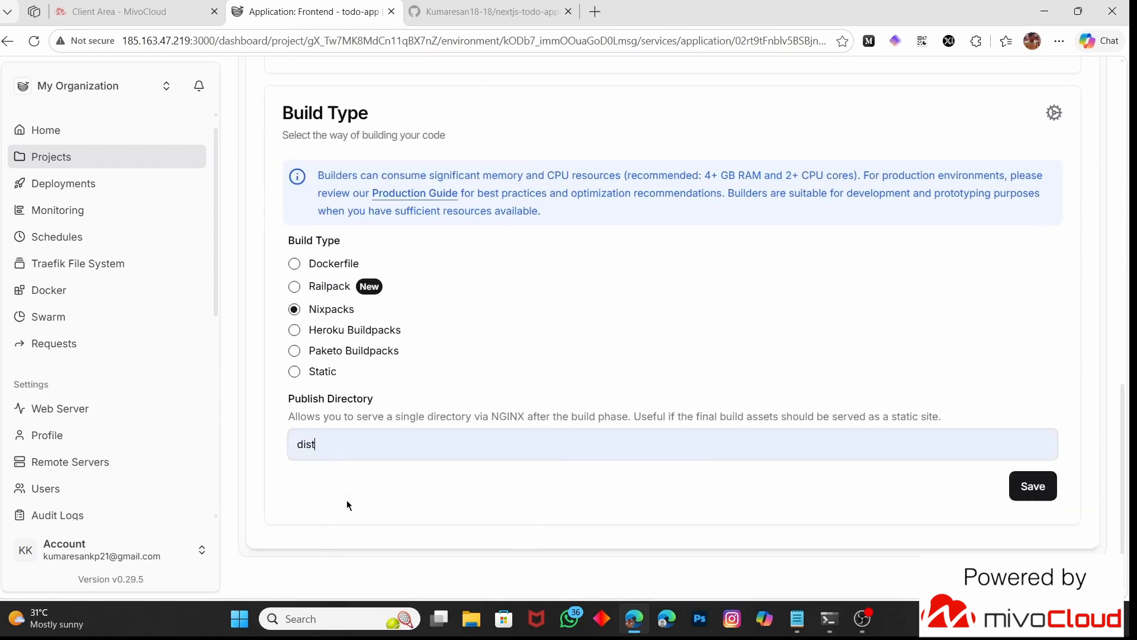
{"action": "left_click", "coordinate": [405, 400]}
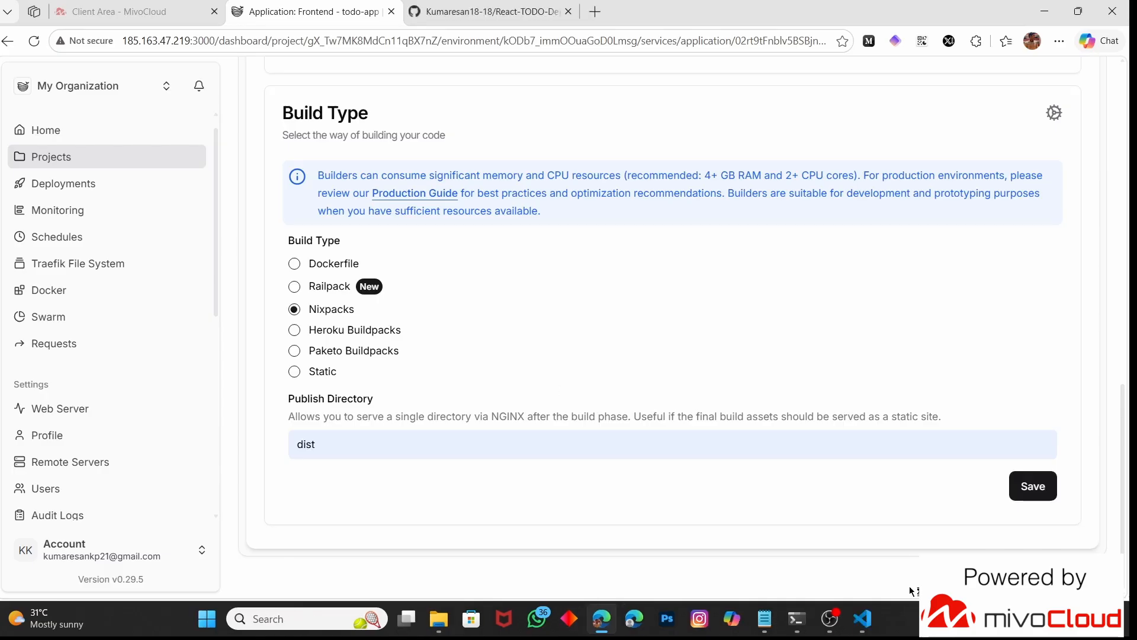
Switch to VS Code, open App.jsx, and run npm run build in a terminal for the React-TODO-Deploy project
{"action": "left_click", "coordinate": [863, 619]}
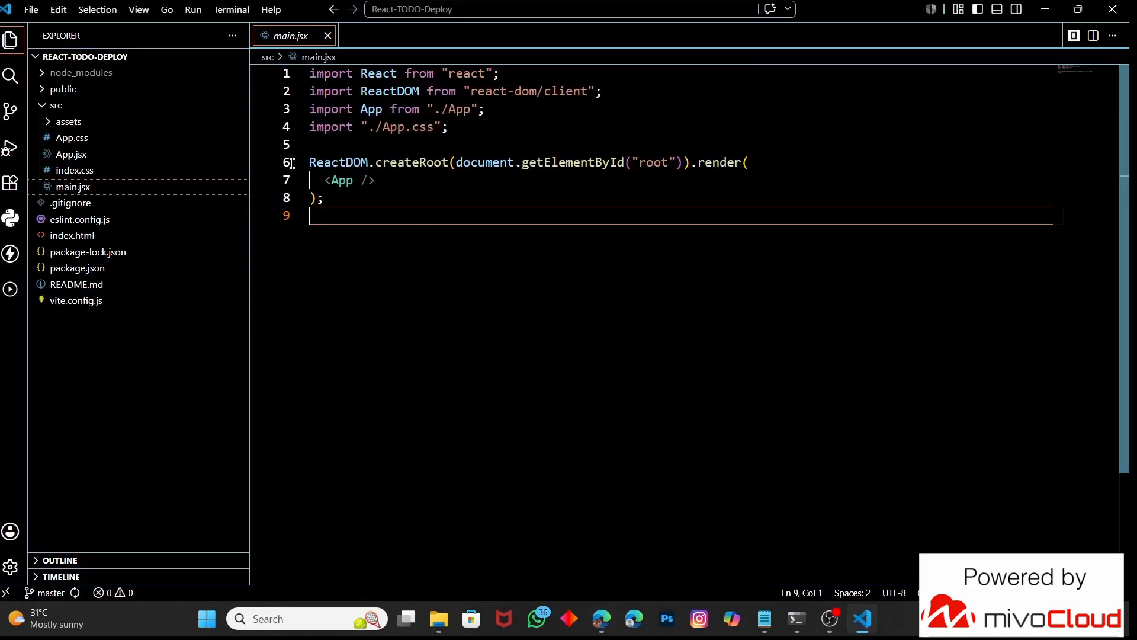
{"action": "left_click", "coordinate": [110, 159]}
{"action": "left_click", "coordinate": [499, 287]}
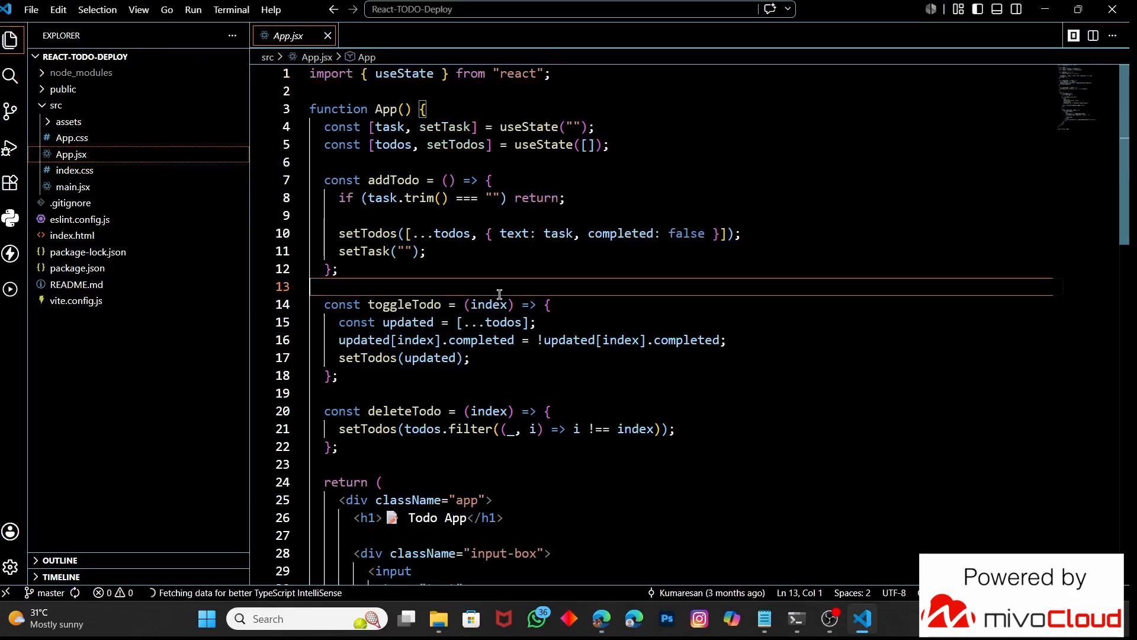
{"action": "key", "text": "ctrl+grave"}
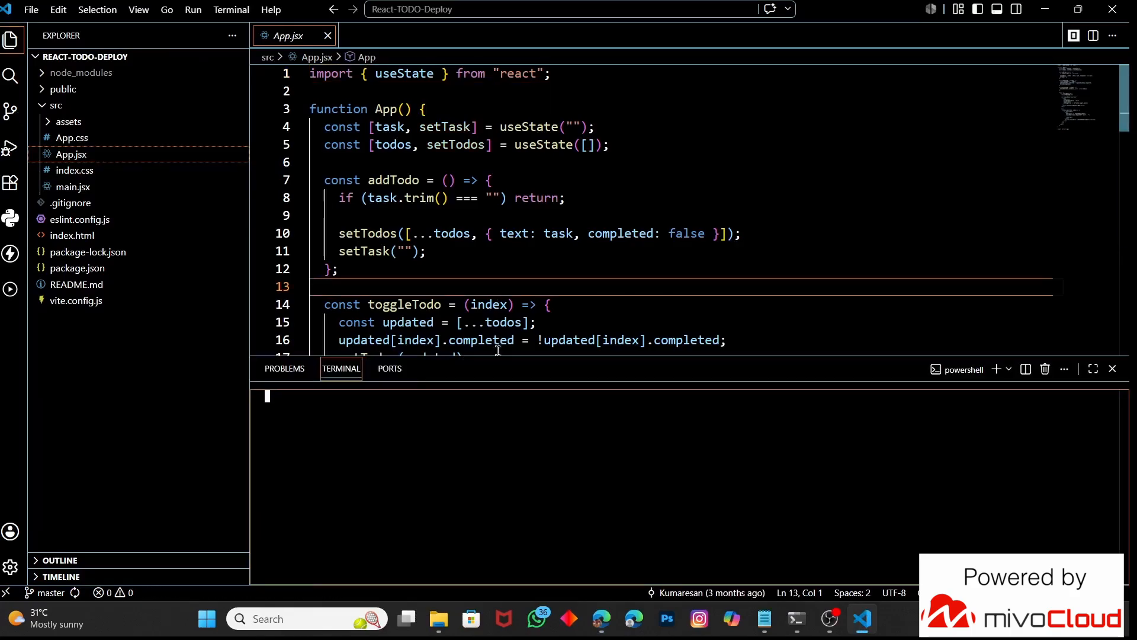
{"action": "left_click_drag", "start_coordinate": [498, 357], "coordinate": [497, 244]}
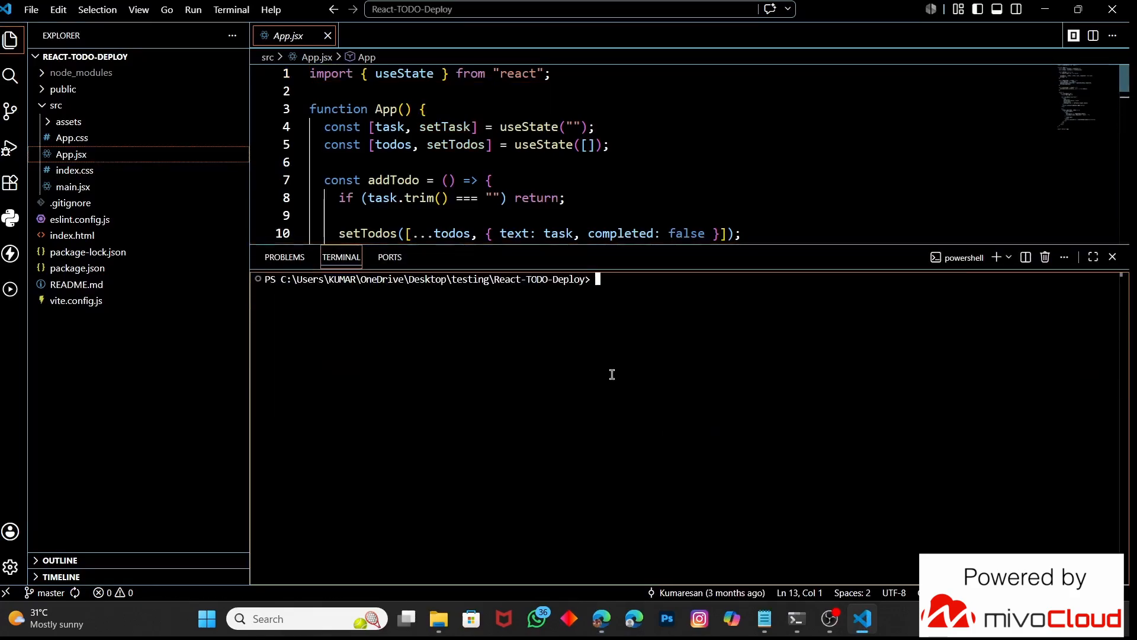
{"action": "type", "text": "npm run b"}
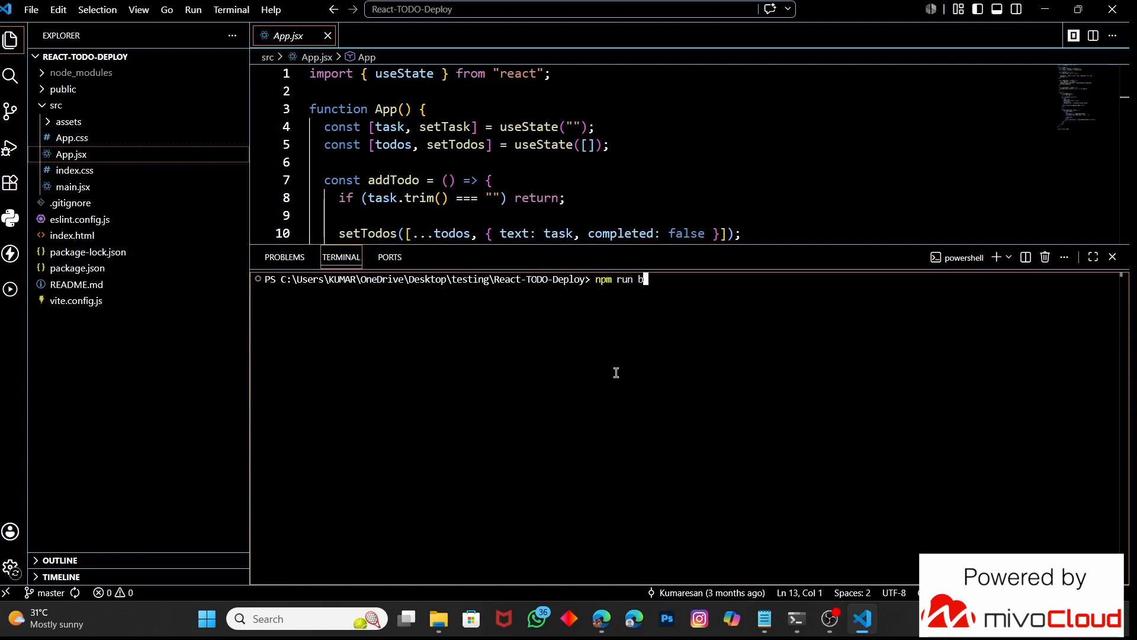
{"action": "type", "text": "uild"}
{"action": "key", "text": "Return"}
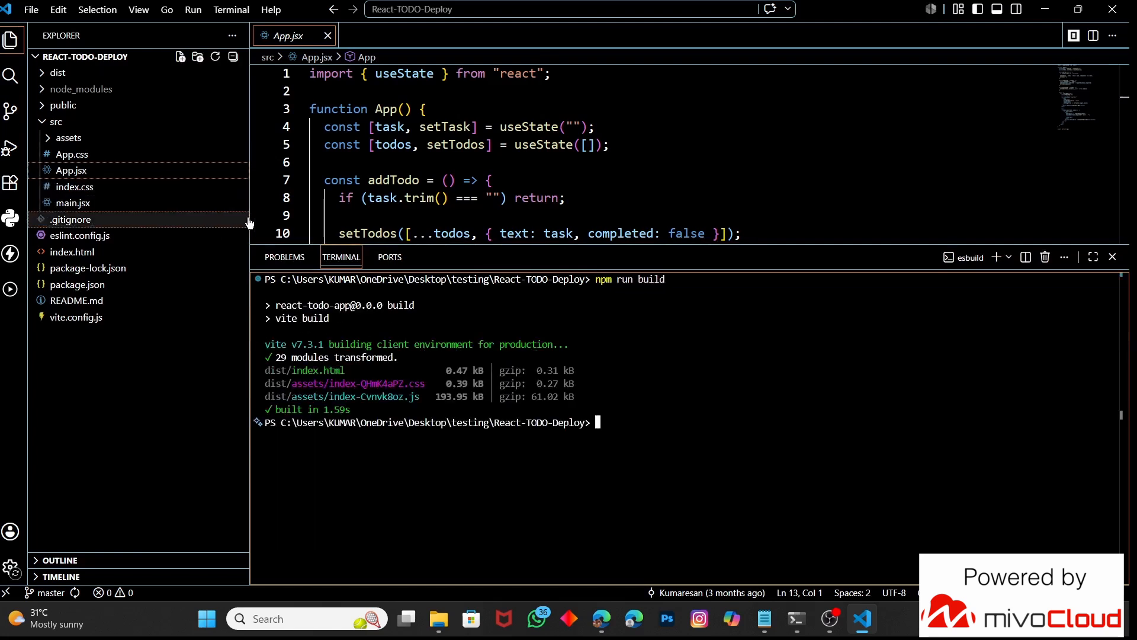
Check the dist folder in the React-TODO-Deploy project, then switch back to Dokploy in the browser
{"action": "left_click", "coordinate": [42, 76]}
{"action": "left_click", "coordinate": [42, 74]}
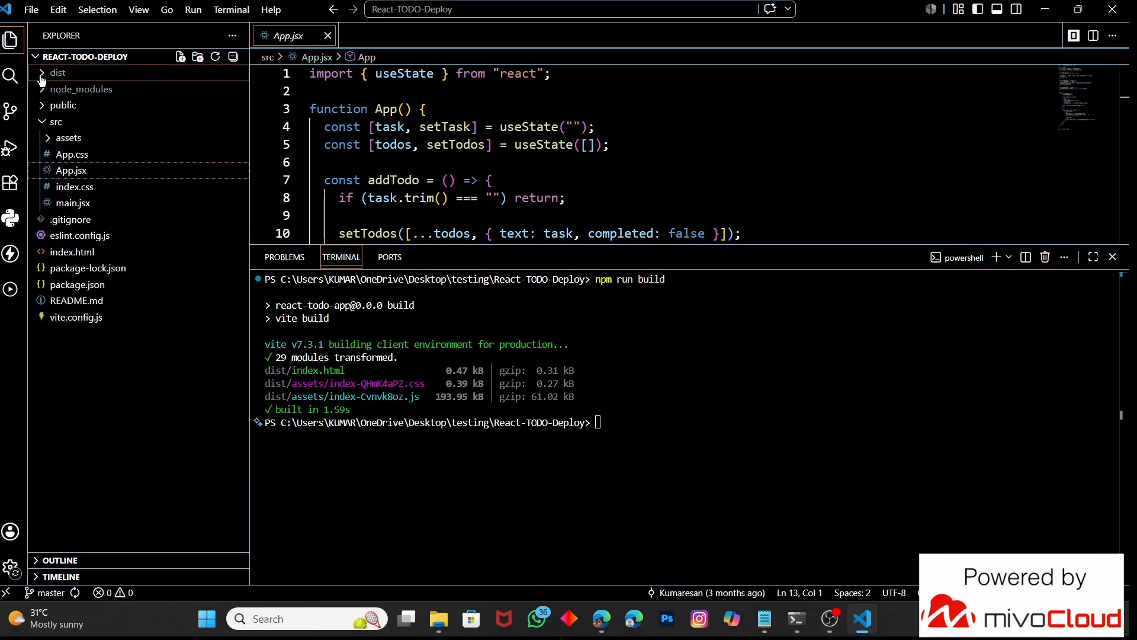
{"action": "left_click", "coordinate": [609, 632]}
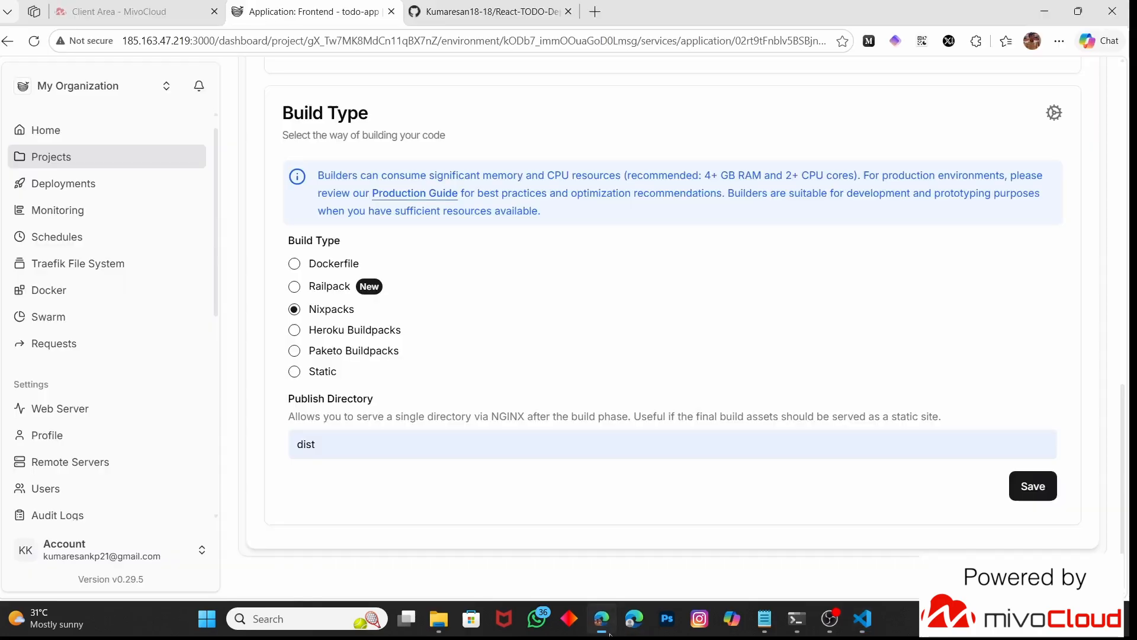
{"action": "left_click", "coordinate": [872, 622]}
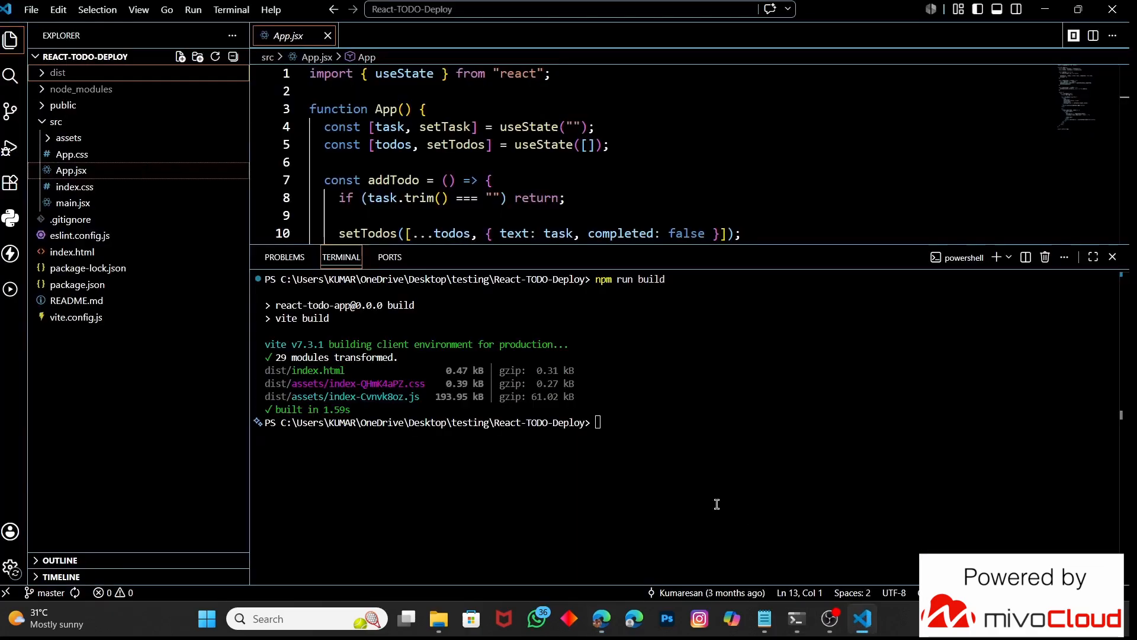
{"action": "left_click", "coordinate": [598, 620]}
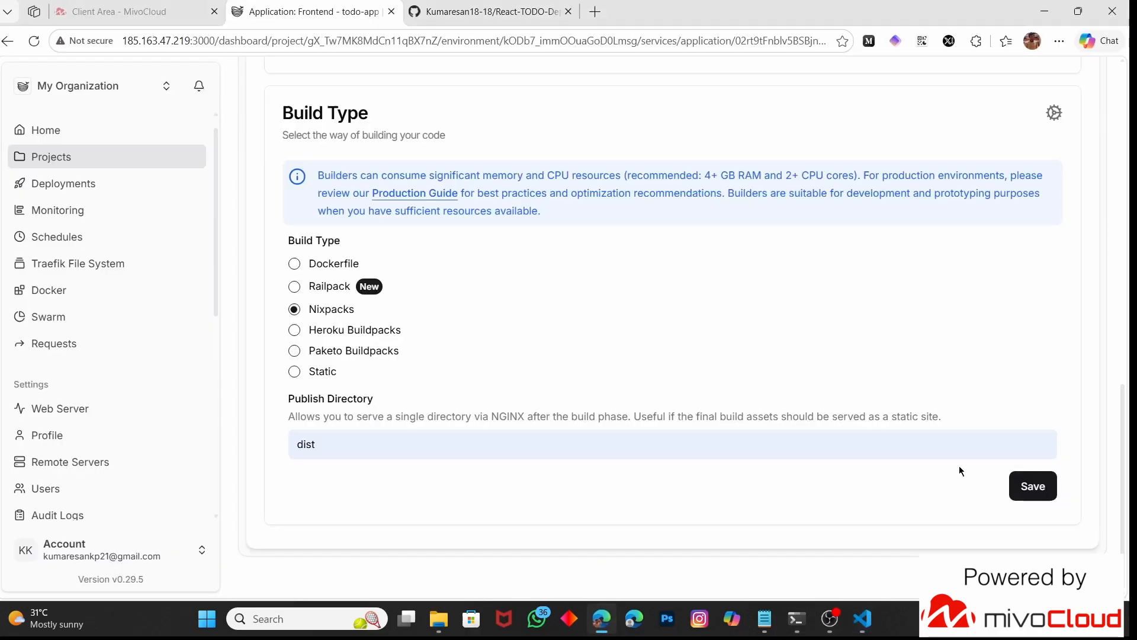
Save Frontend's build type settings and deploy the application
{"action": "left_click", "coordinate": [1039, 479]}
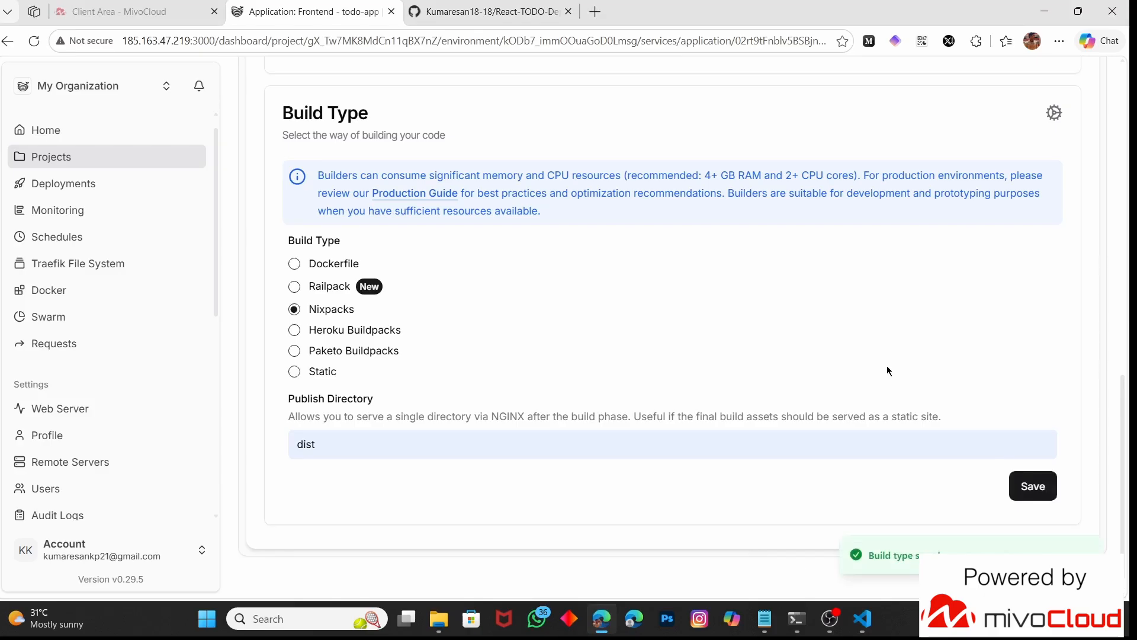
{"action": "scroll", "coordinate": [887, 365], "scroll_direction": "up", "scroll_amount": 15}
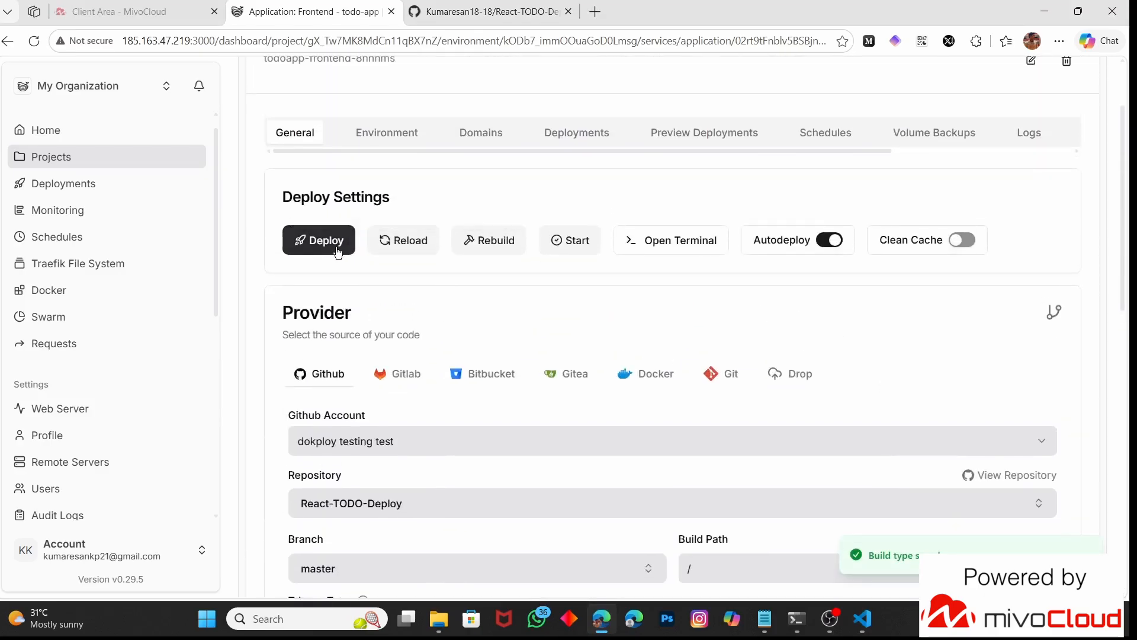
{"action": "left_click", "coordinate": [336, 251]}
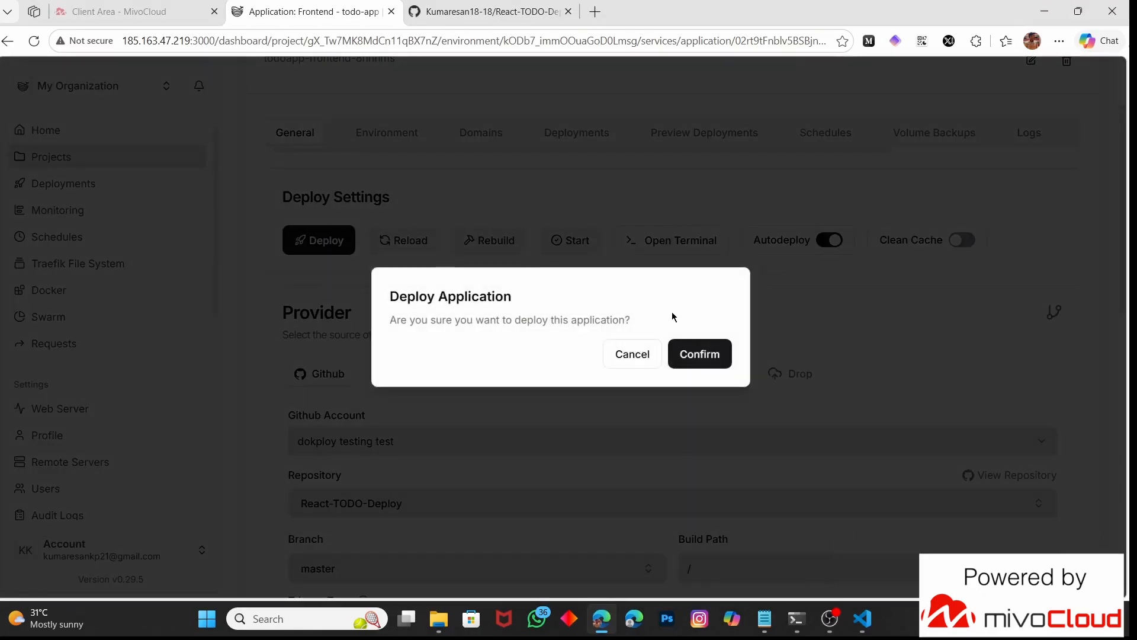
{"action": "left_click", "coordinate": [687, 353]}
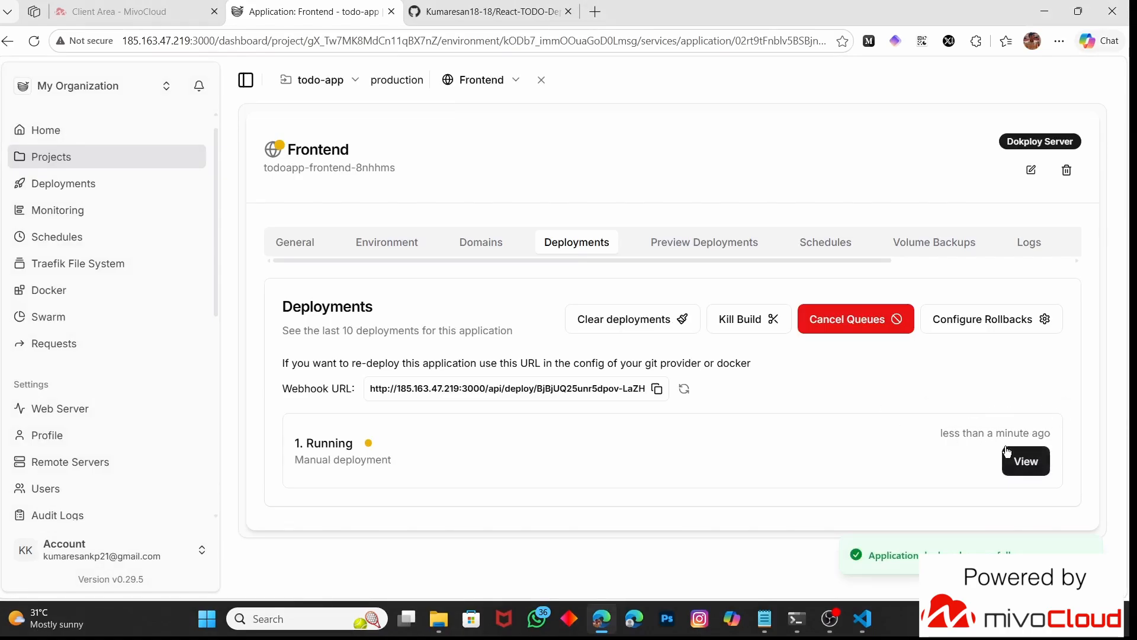
Follow the build log of Frontend's manual deployment until it ends, then dismiss the log
{"action": "left_click", "coordinate": [1020, 459]}
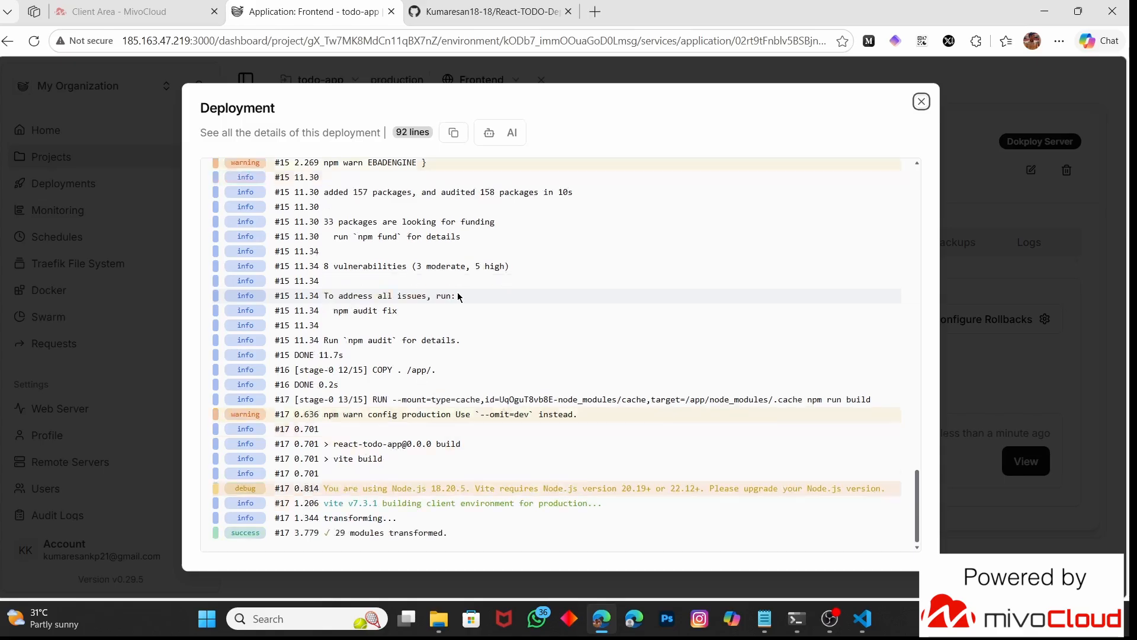
{"action": "left_click_drag", "start_coordinate": [421, 533], "coordinate": [293, 533]}
{"action": "left_click", "coordinate": [544, 371]}
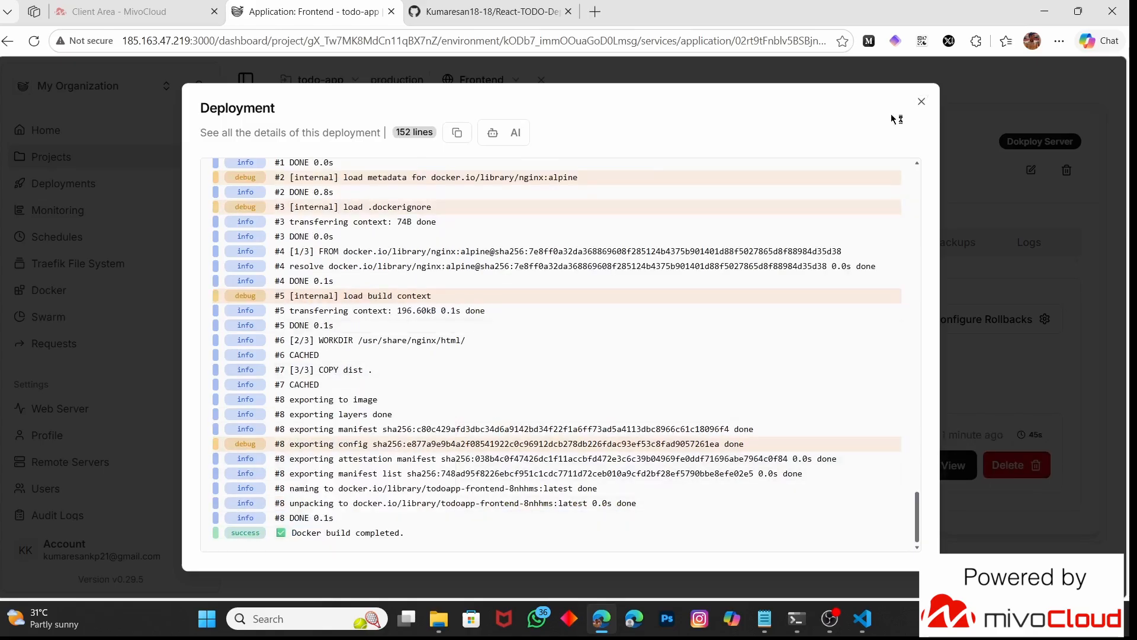
{"action": "left_click", "coordinate": [921, 102]}
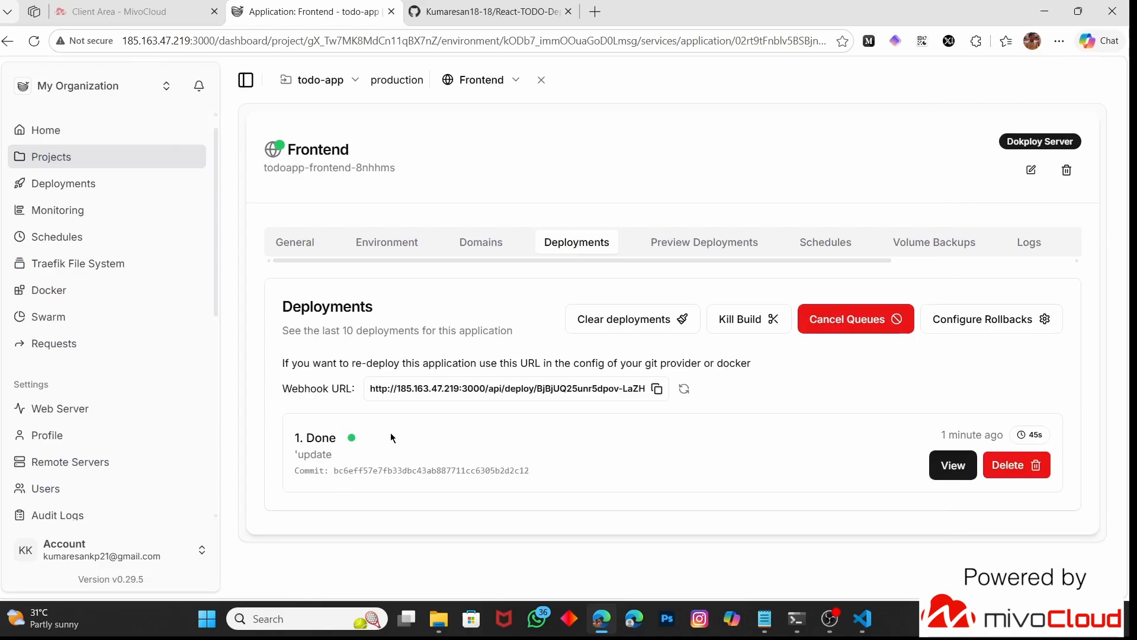
Look over Frontend's domain section and its general deploy and provider settings
{"action": "left_click", "coordinate": [492, 241]}
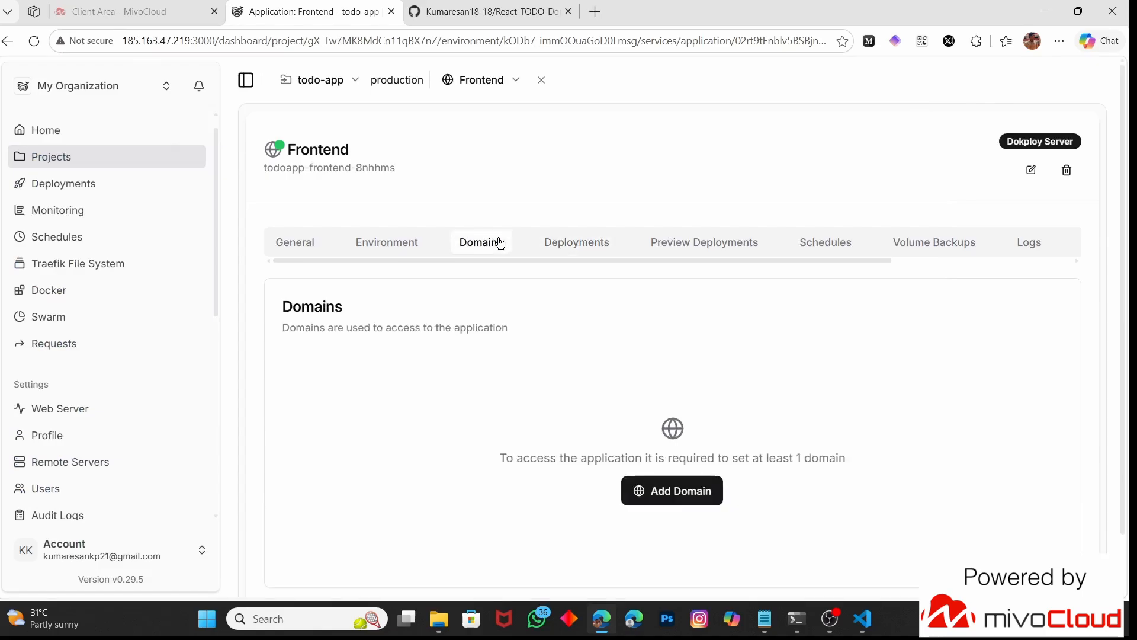
{"action": "left_click", "coordinate": [322, 252]}
{"action": "scroll", "coordinate": [529, 477], "scroll_direction": "down", "scroll_amount": 3}
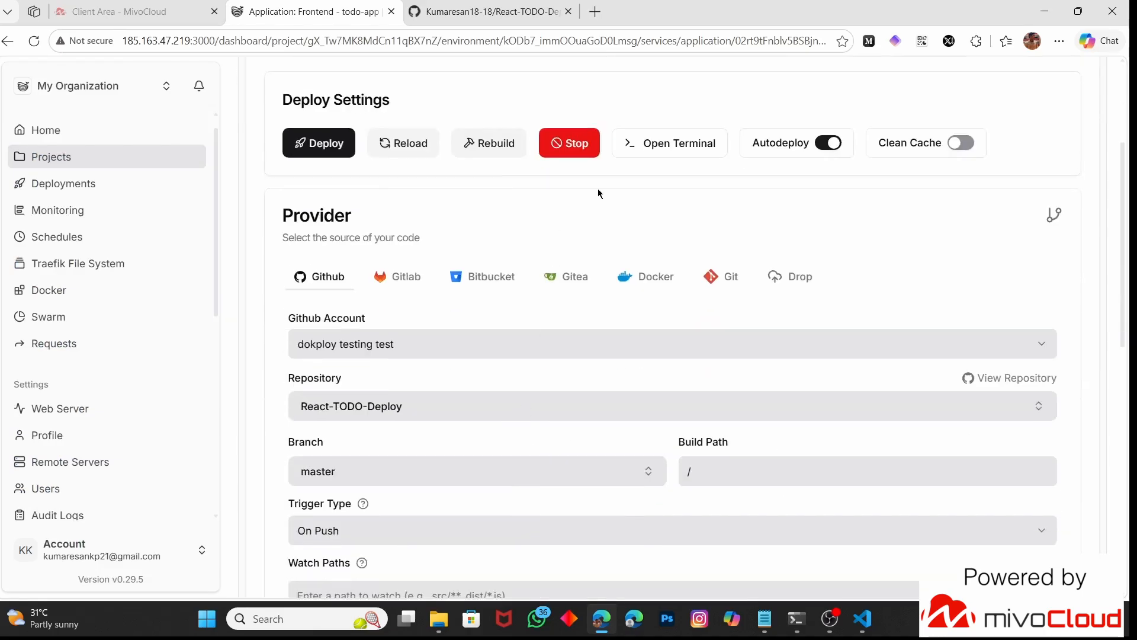
{"action": "scroll", "coordinate": [552, 249], "scroll_direction": "up", "scroll_amount": 2}
{"action": "scroll", "coordinate": [552, 249], "scroll_direction": "up", "scroll_amount": 1}
Start a new domain for the Frontend application and generate an sslip.io host for it
{"action": "left_click", "coordinate": [492, 241]}
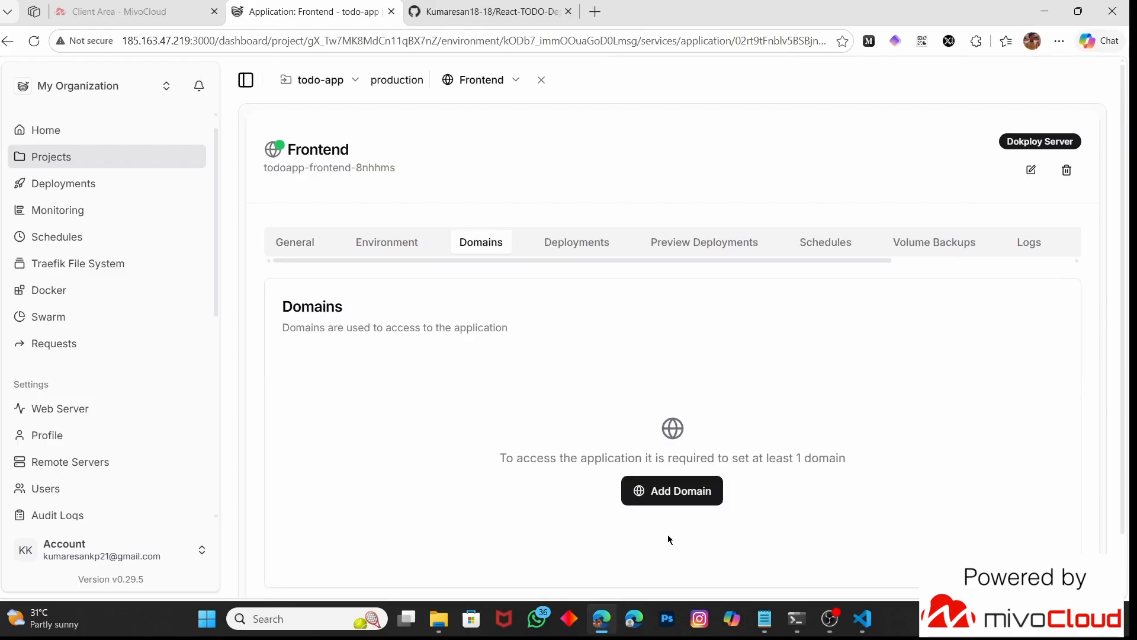
{"action": "left_click", "coordinate": [695, 498]}
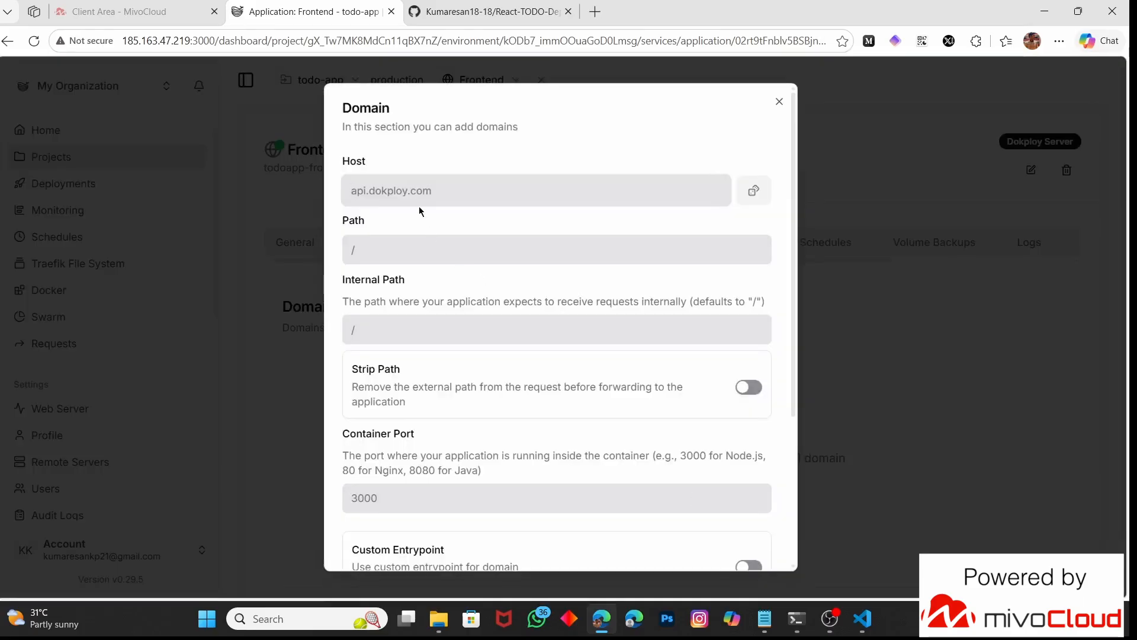
{"action": "left_click", "coordinate": [753, 190]}
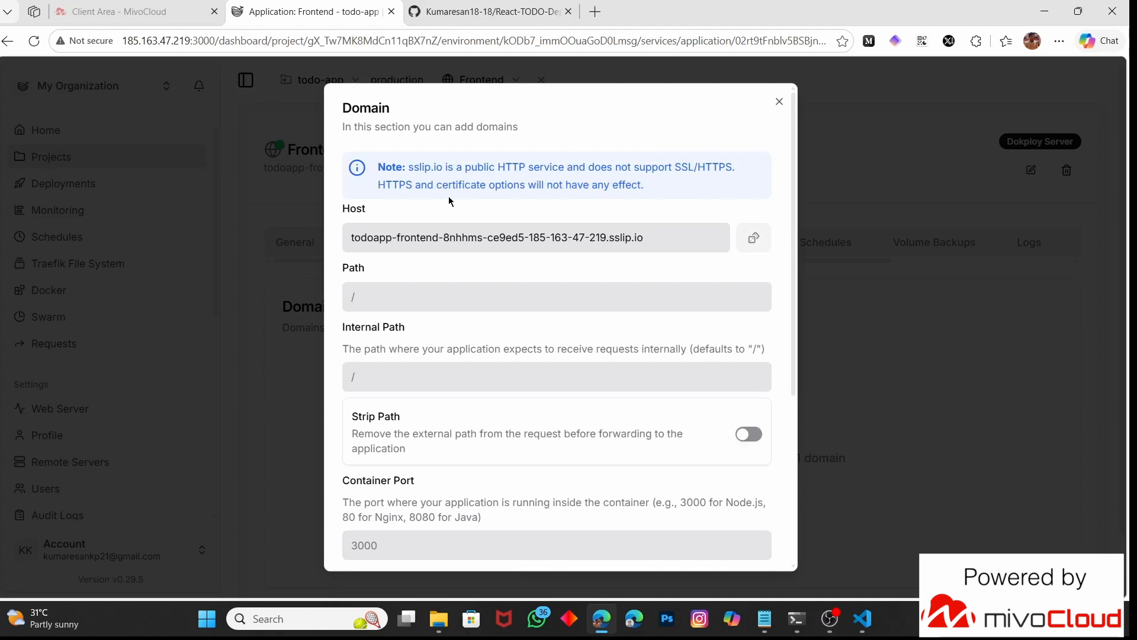
{"action": "scroll", "coordinate": [449, 202], "scroll_direction": "down", "scroll_amount": 3}
{"action": "left_click", "coordinate": [379, 382]}
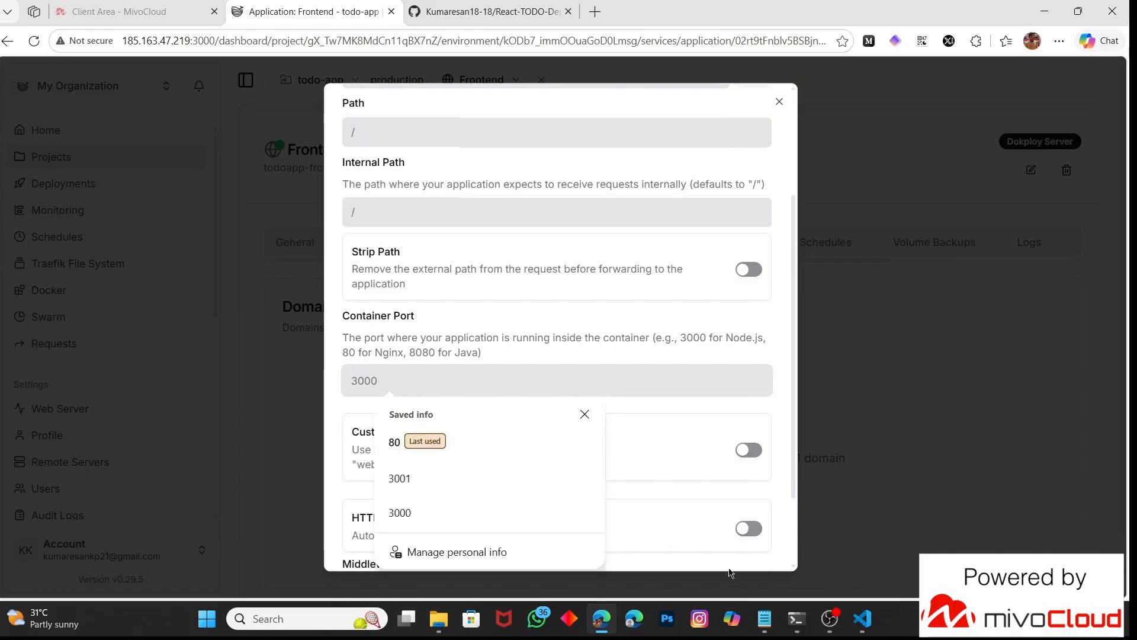
Switch to the terminal, close the local React-TODO-Deploy command prompt and bring up the server's root session
{"action": "left_click", "coordinate": [794, 622]}
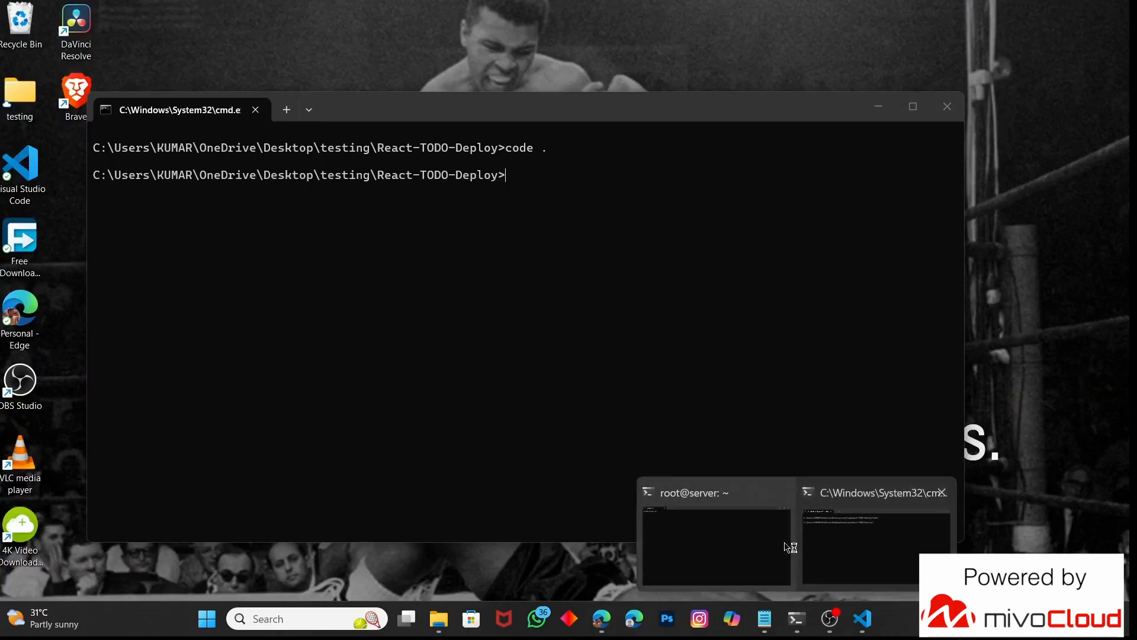
{"action": "mouse_move", "coordinate": [766, 548]}
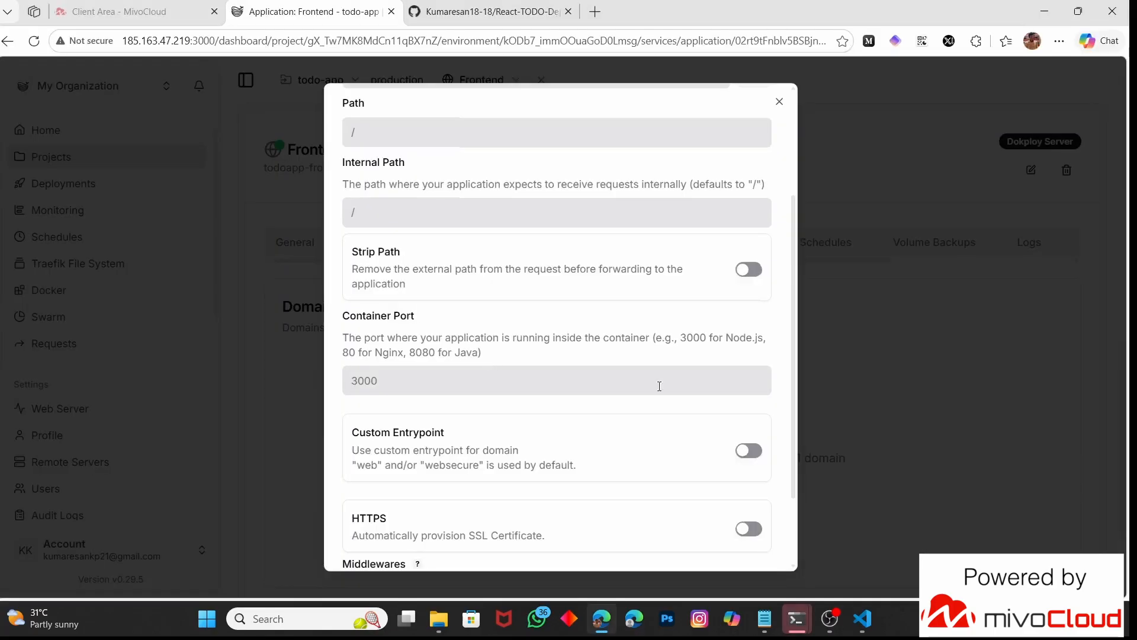
{"action": "left_click", "coordinate": [797, 627]}
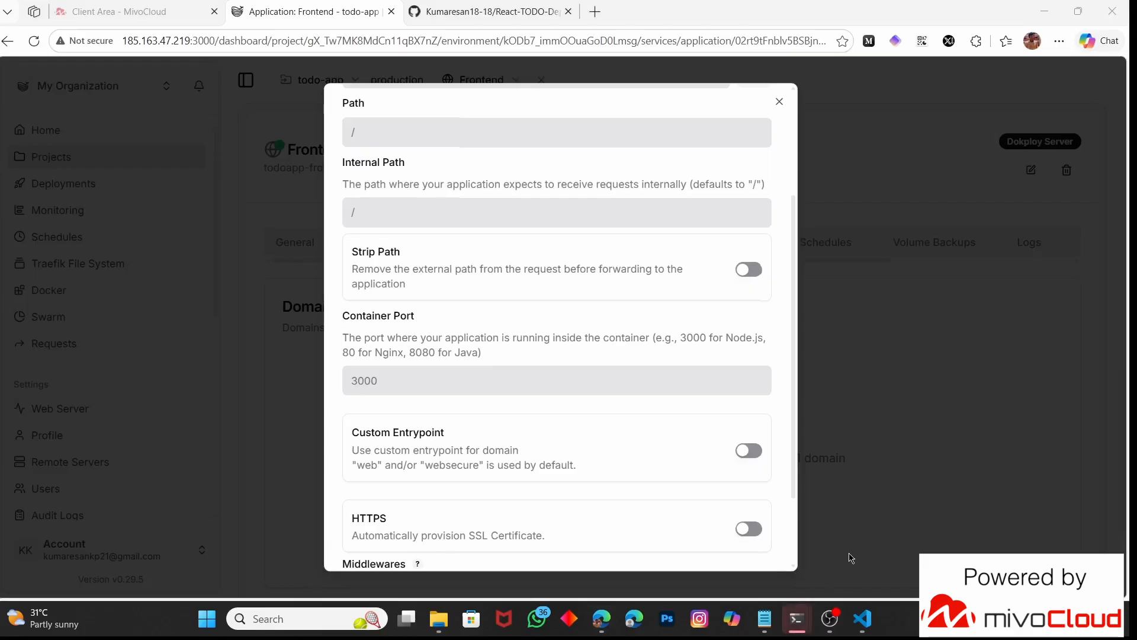
{"action": "left_click", "coordinate": [802, 614]}
{"action": "left_click", "coordinate": [877, 539]}
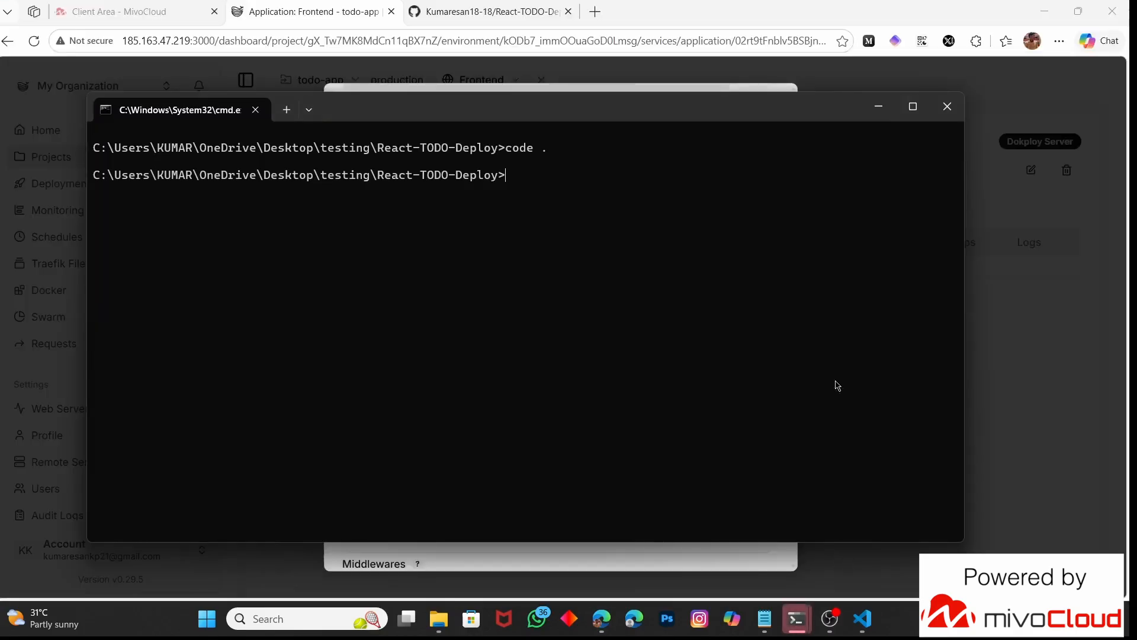
{"action": "left_click", "coordinate": [945, 104]}
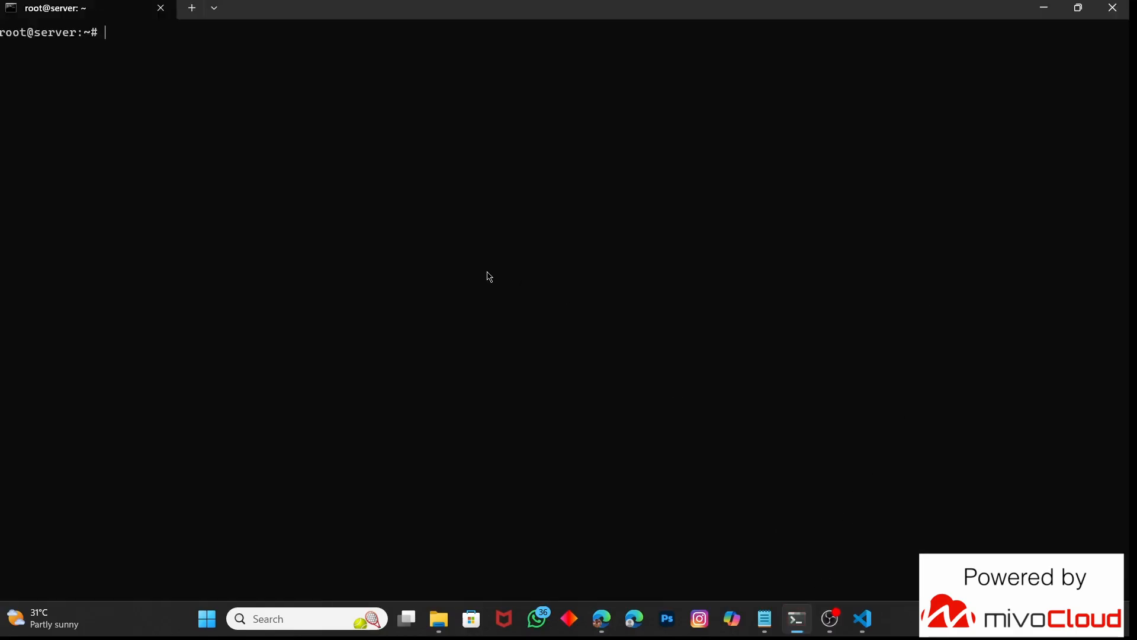
Clear the server terminal, run docker ps -a and check the port of the todoapp-frontend container
{"action": "type", "text": "clear"}
{"action": "key", "text": "Return"}
{"action": "type", "text": "docker ps -a"}
{"action": "key", "text": "Return"}
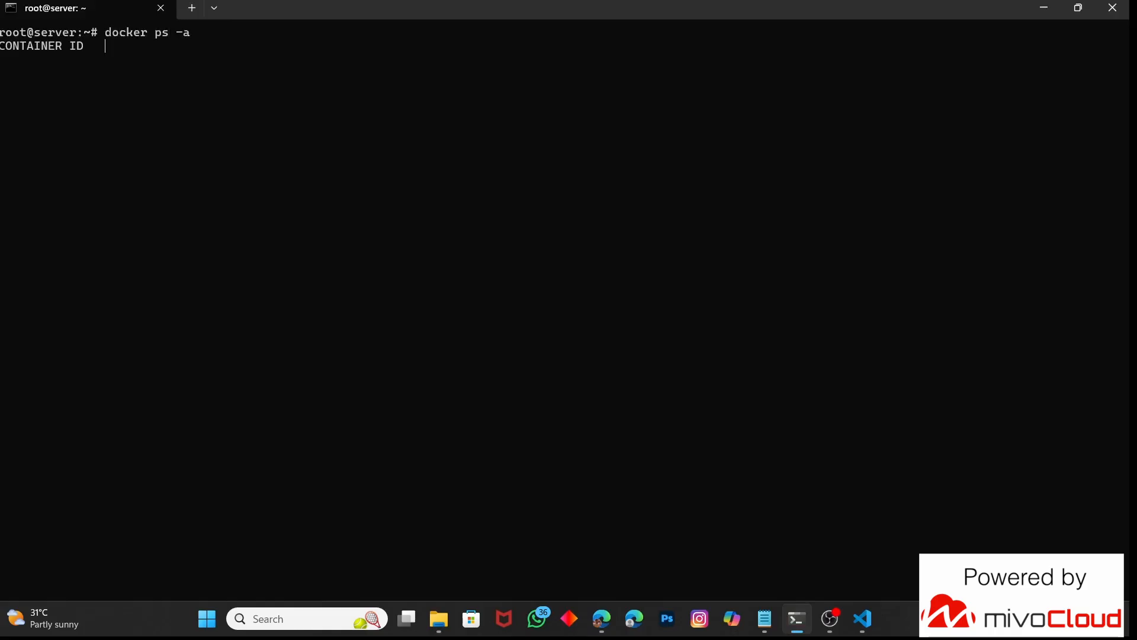
{"action": "left_click_drag", "start_coordinate": [105, 71], "coordinate": [1129, 105]}
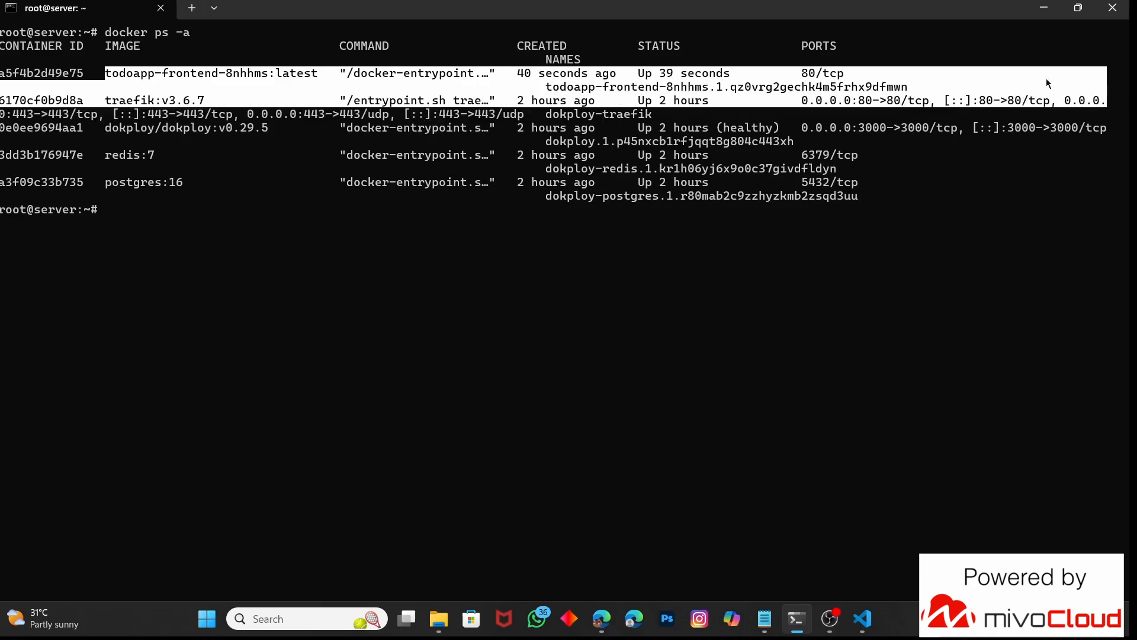
Switch back to Dokploy in the browser and set the new domain's container port to 80
{"action": "left_click", "coordinate": [601, 619]}
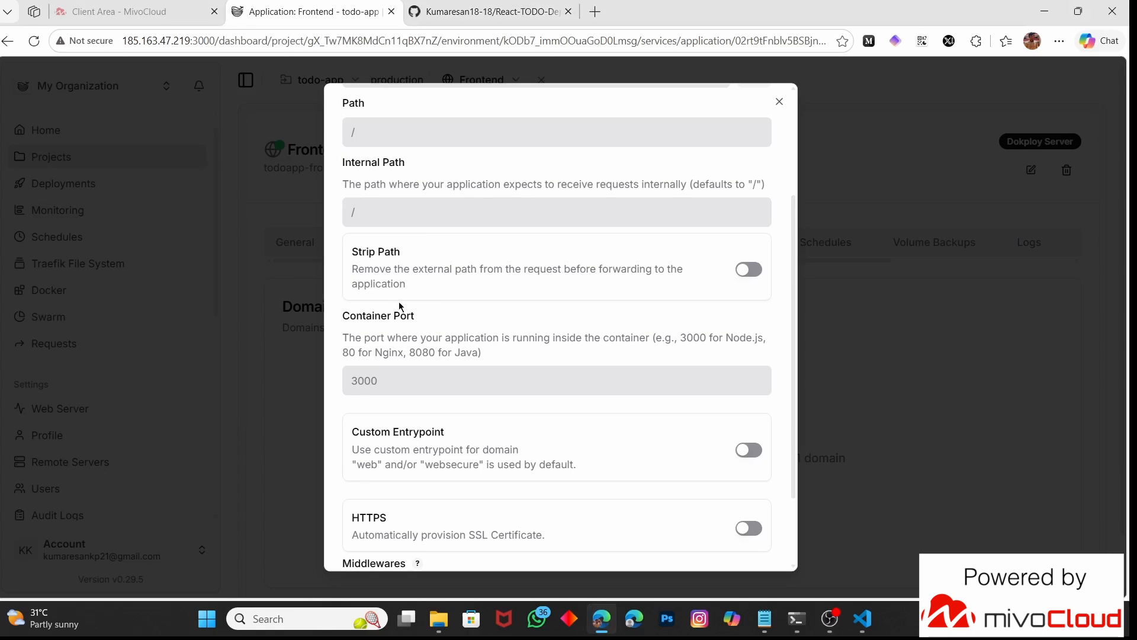
{"action": "left_click", "coordinate": [376, 376]}
{"action": "type", "text": "80"}
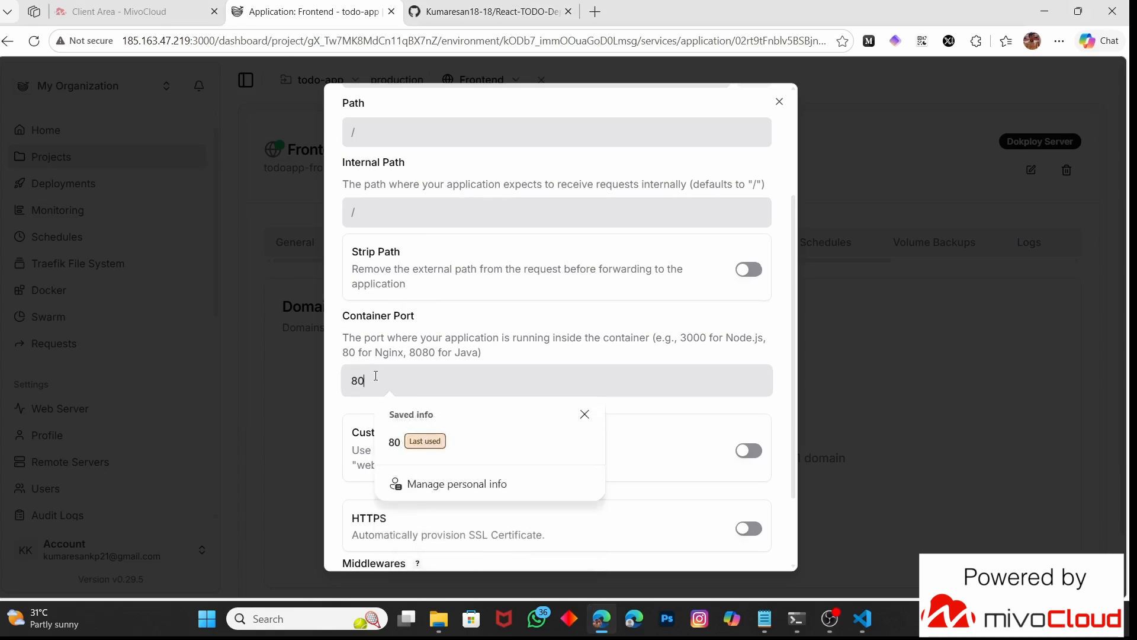
{"action": "left_click", "coordinate": [468, 333]}
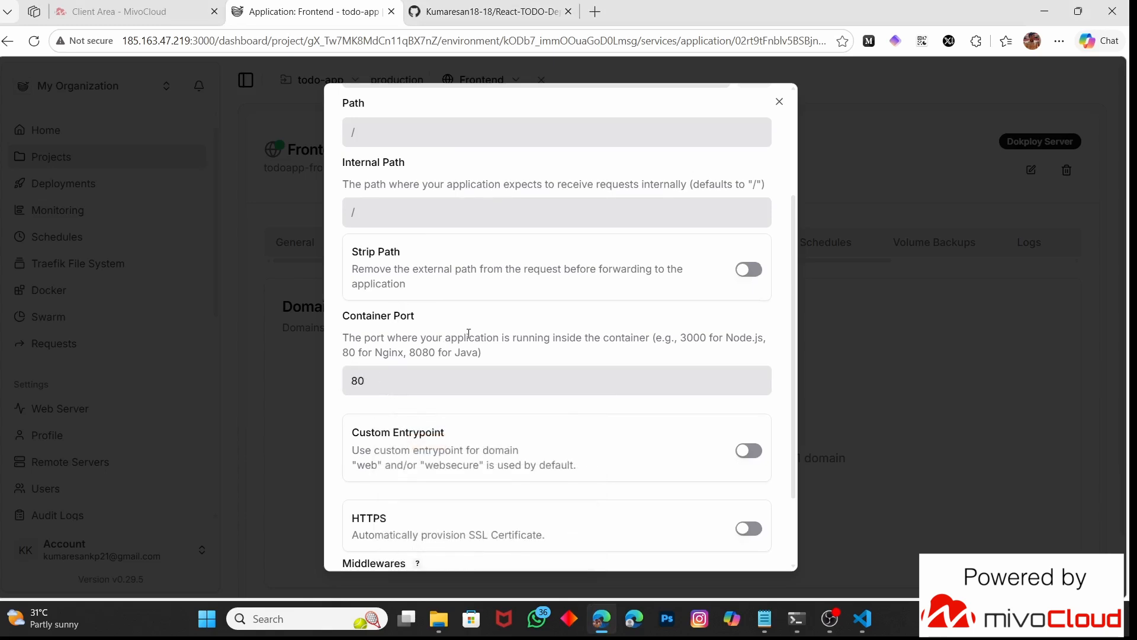
{"action": "scroll", "coordinate": [468, 333], "scroll_direction": "down", "scroll_amount": 3}
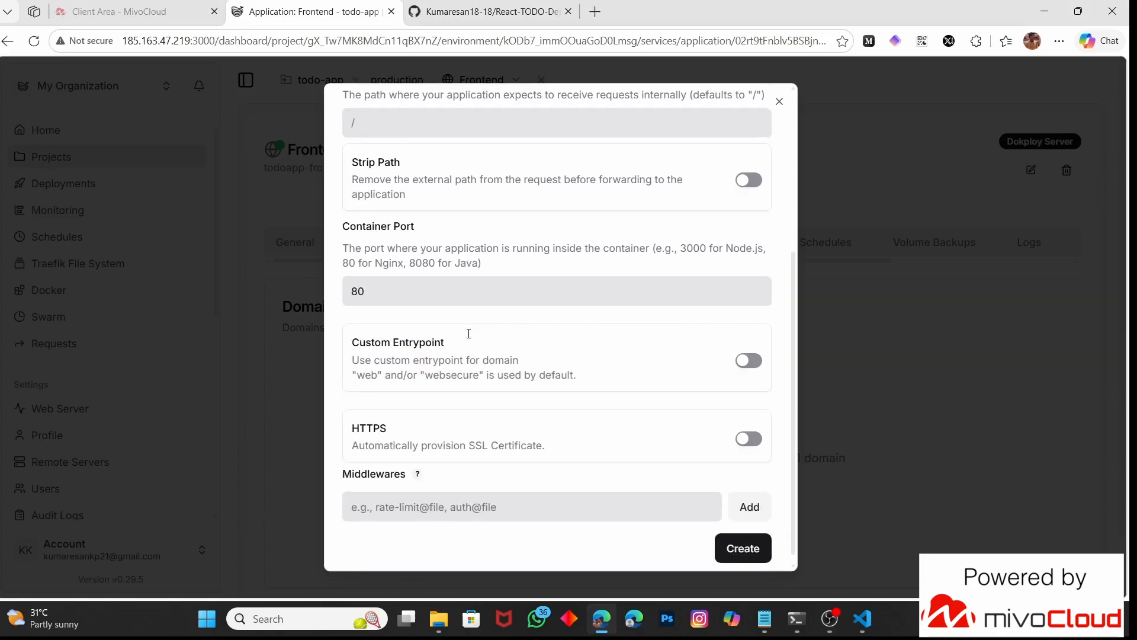
Enable HTTPS with Let's Encrypt as the certificate provider and create the domain
{"action": "left_click", "coordinate": [751, 430]}
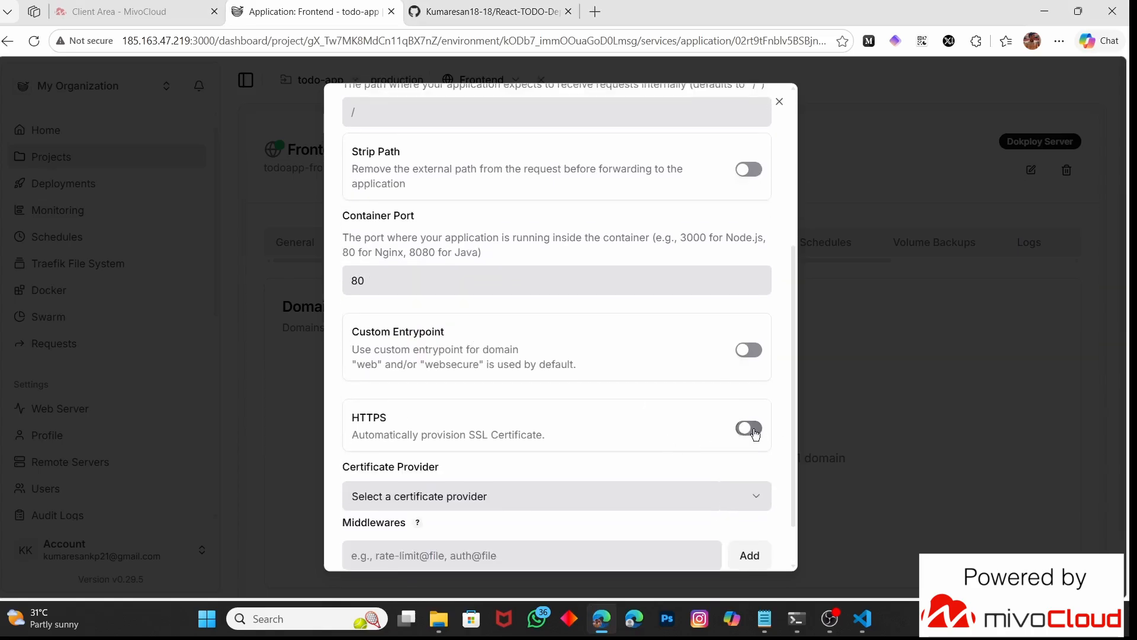
{"action": "scroll", "coordinate": [754, 432], "scroll_direction": "down", "scroll_amount": 1}
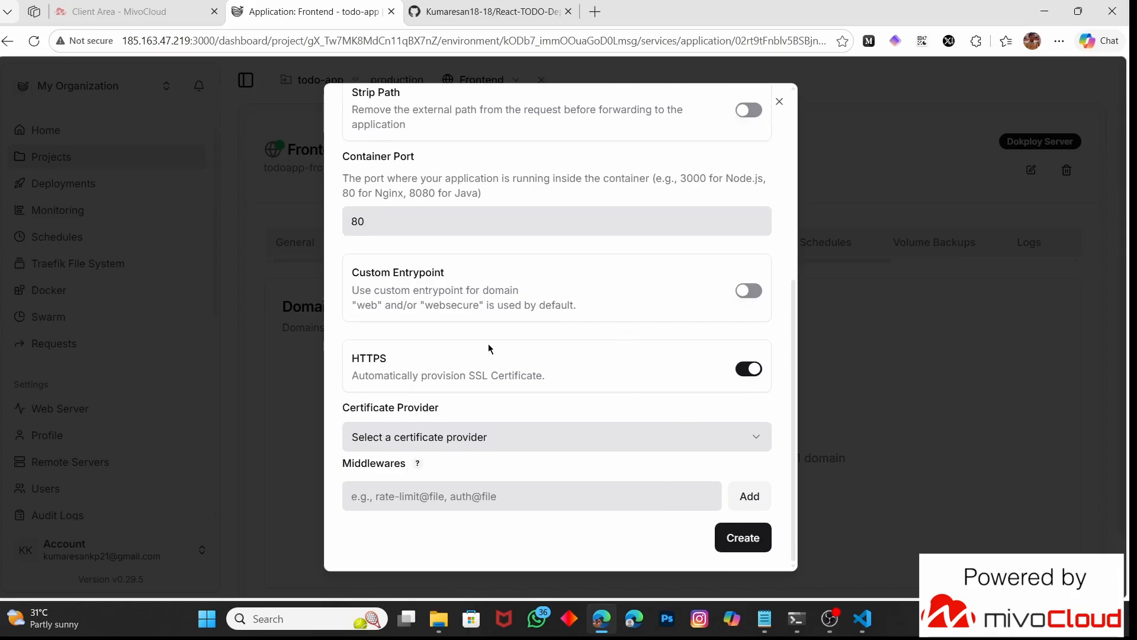
{"action": "left_click", "coordinate": [743, 538]}
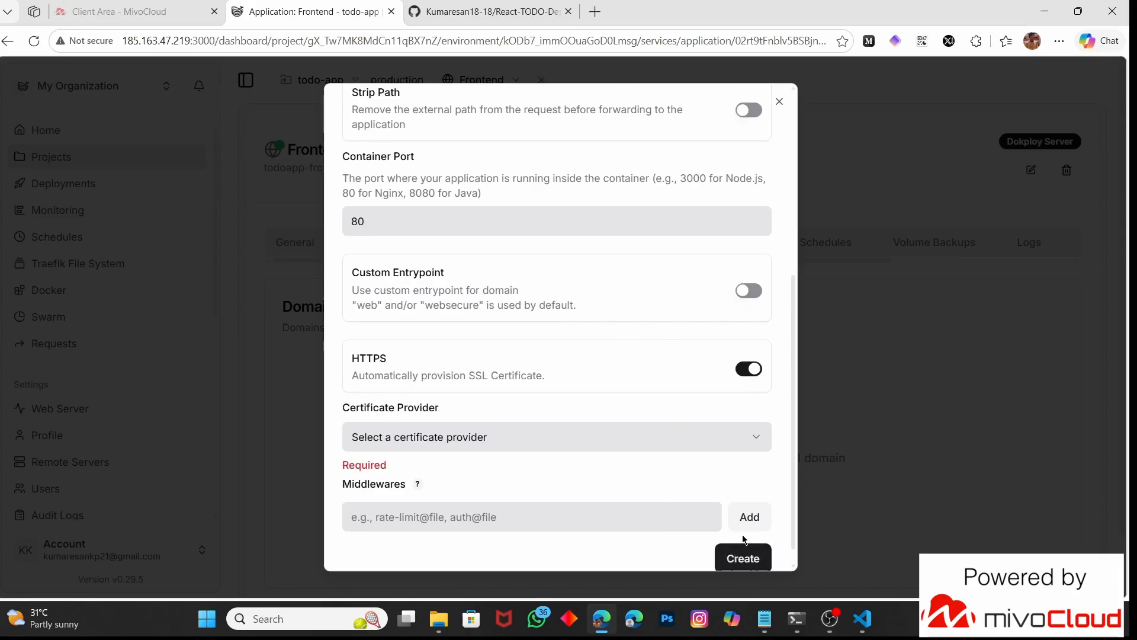
{"action": "left_click", "coordinate": [510, 446]}
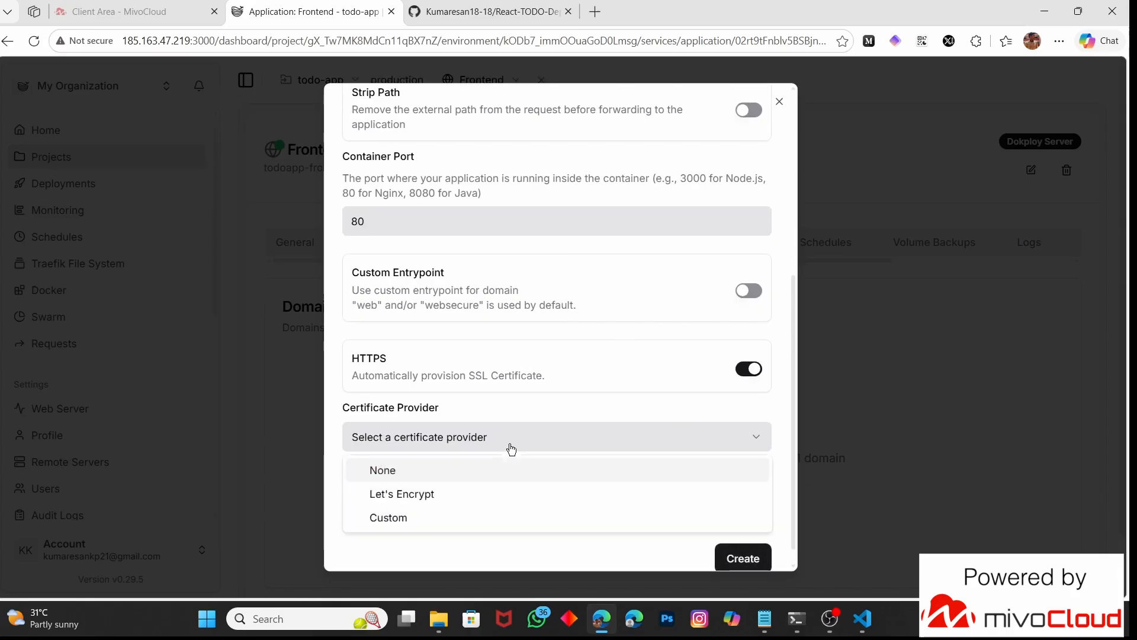
{"action": "left_click", "coordinate": [425, 495]}
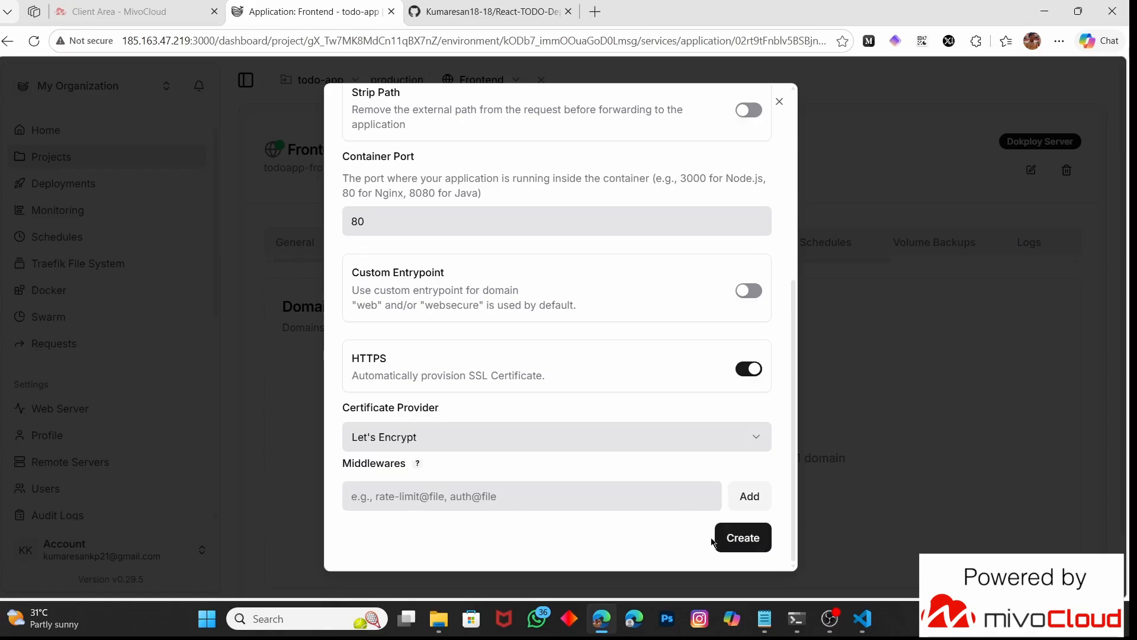
{"action": "left_click", "coordinate": [734, 538]}
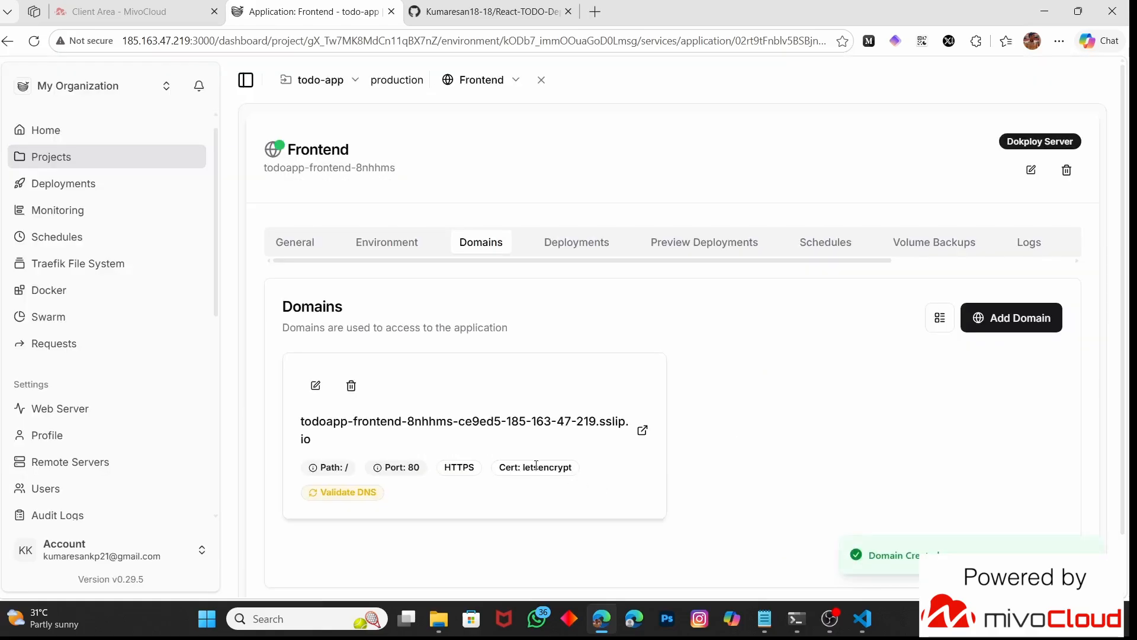
Open Frontend's new domain, continue past the browser's certificate warning and check the address of the deployed app
{"action": "left_click", "coordinate": [525, 426]}
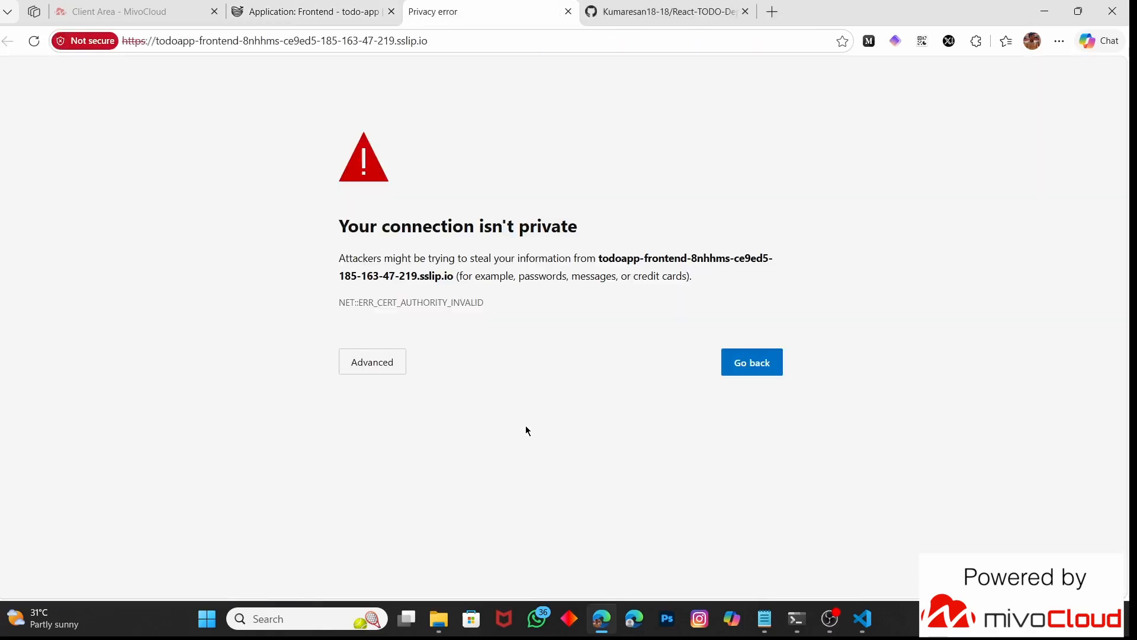
{"action": "left_click", "coordinate": [368, 372]}
{"action": "left_click", "coordinate": [386, 481]}
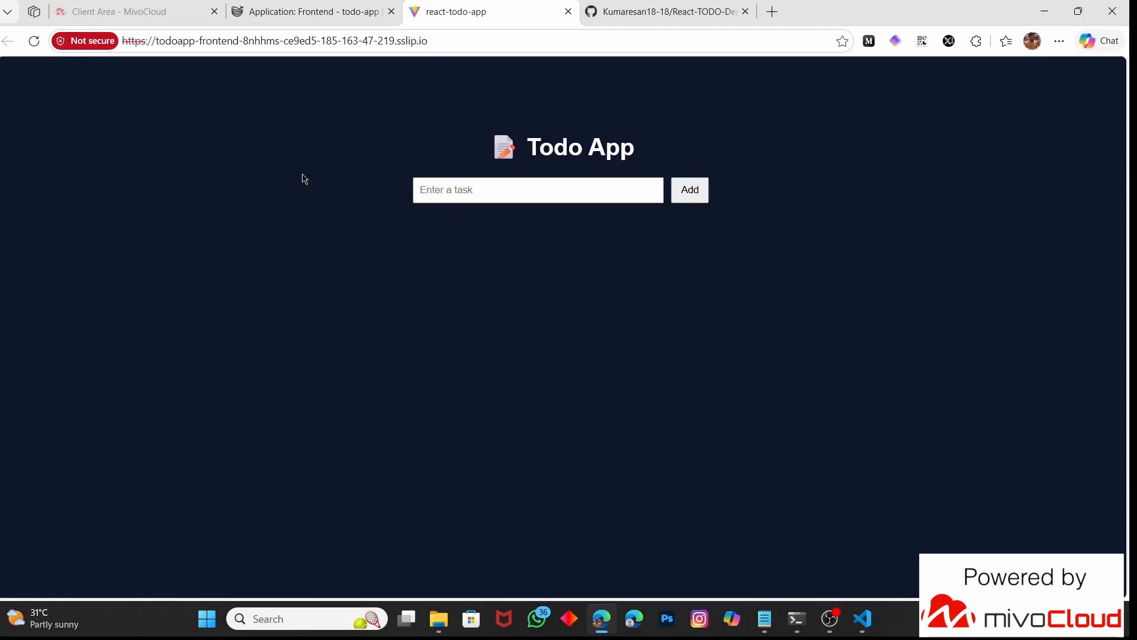
{"action": "left_click", "coordinate": [83, 50]}
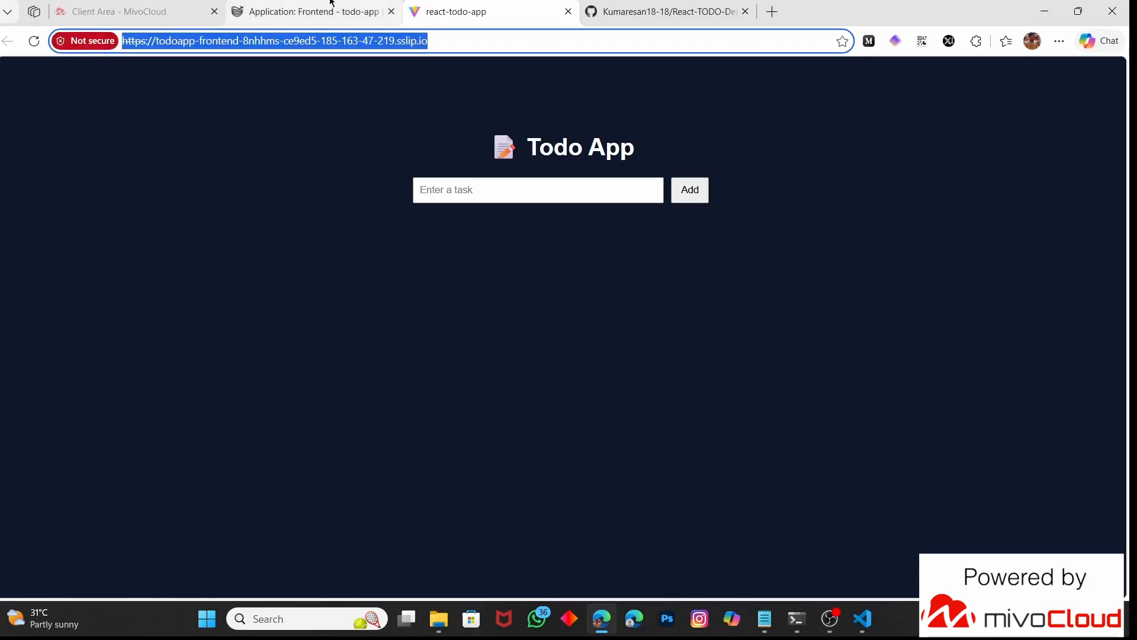
Validate the DNS of Frontend's domain in Dokploy, then reload the deployed Todo App
{"action": "left_click", "coordinate": [346, 10]}
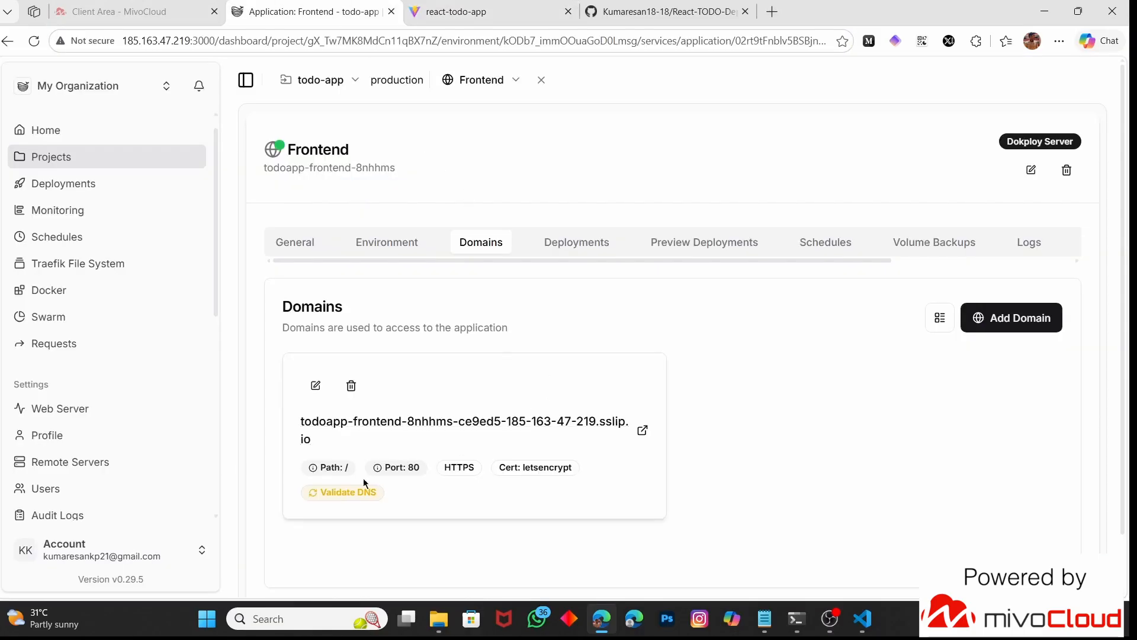
{"action": "left_click", "coordinate": [352, 500]}
{"action": "left_click", "coordinate": [642, 430]}
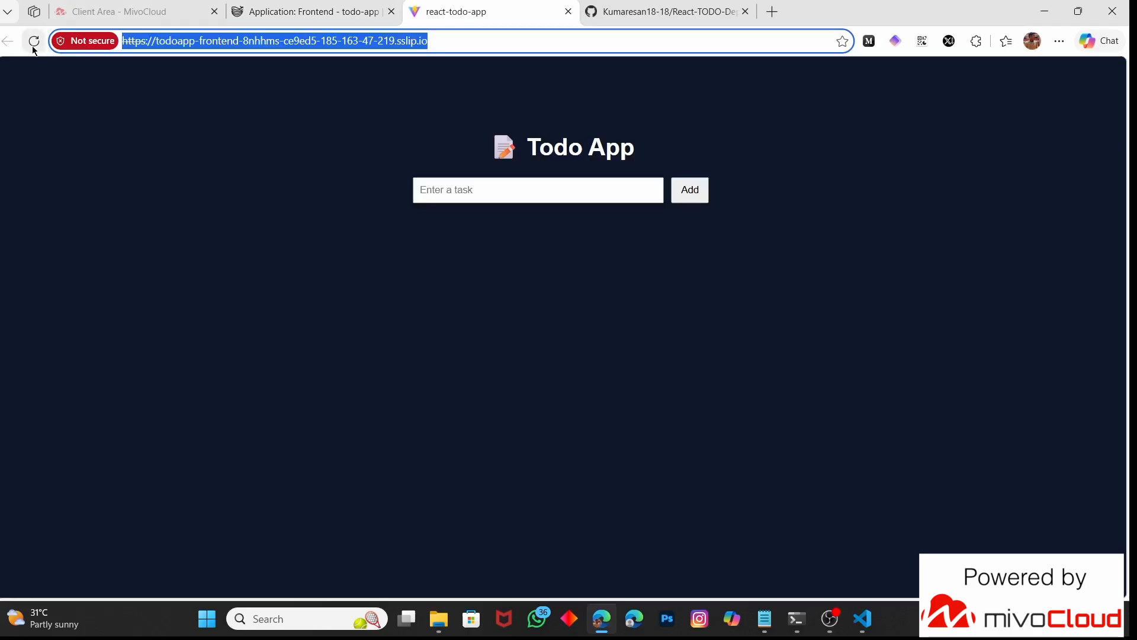
{"action": "left_click", "coordinate": [32, 47]}
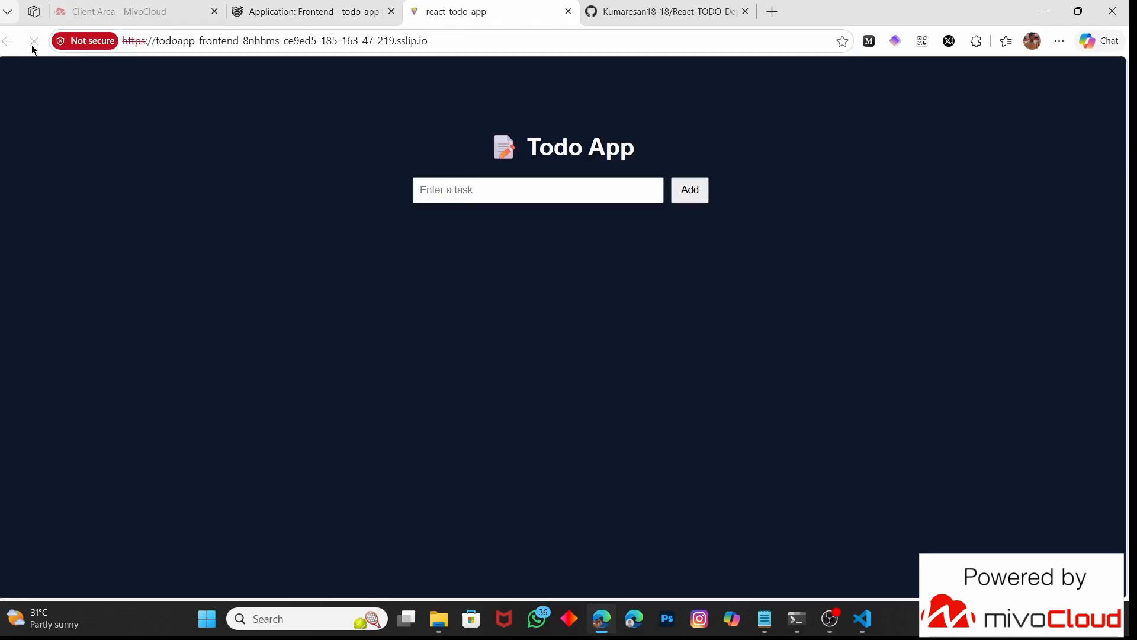
Add a task named "task 1" in the deployed Todo App
{"action": "left_click", "coordinate": [426, 197]}
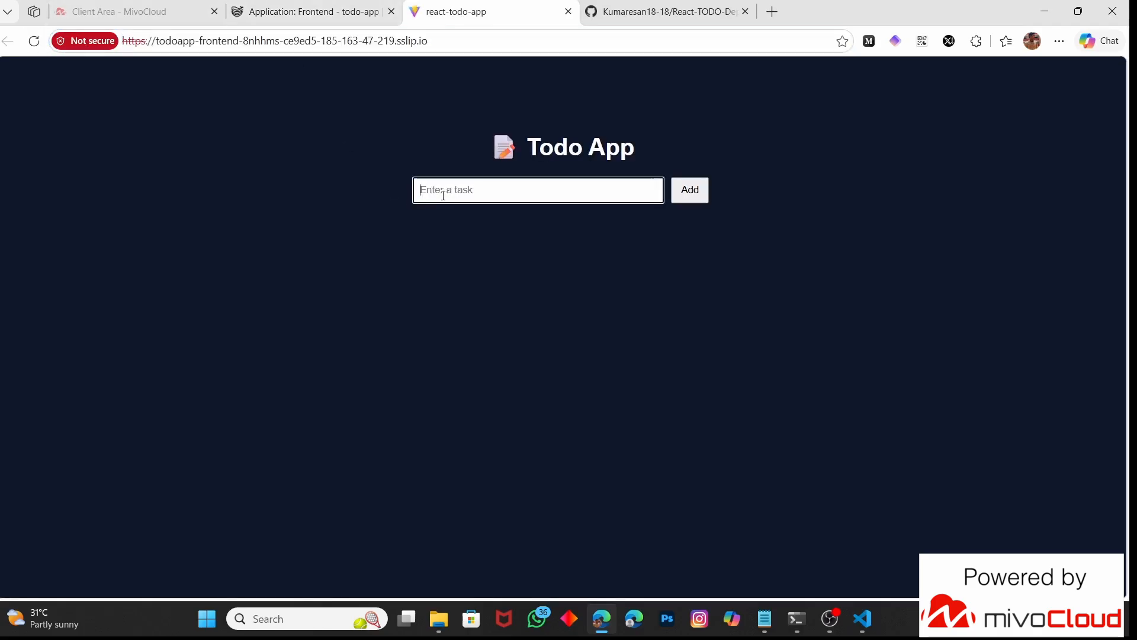
{"action": "type", "text": "Hi How ar e"}
{"action": "key", "text": "ctrl+a"}
{"action": "type", "text": "task"}
{"action": "left_click", "coordinate": [694, 190]}
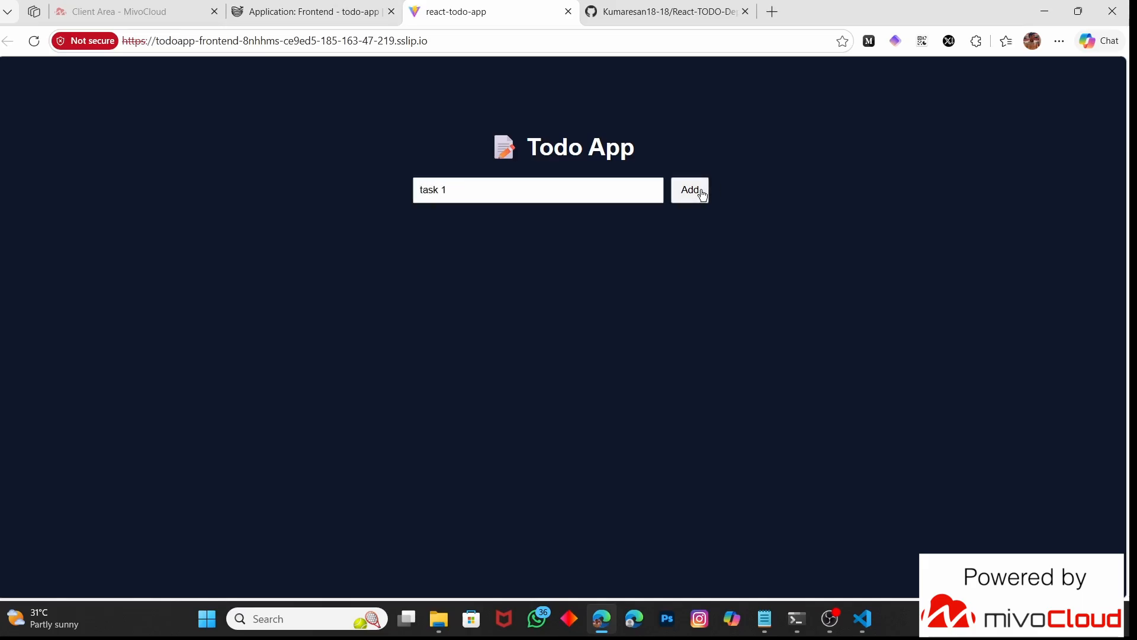
Add two more tasks, "task 2" and "task 3", to the Todo App list
{"action": "left_click", "coordinate": [545, 190]}
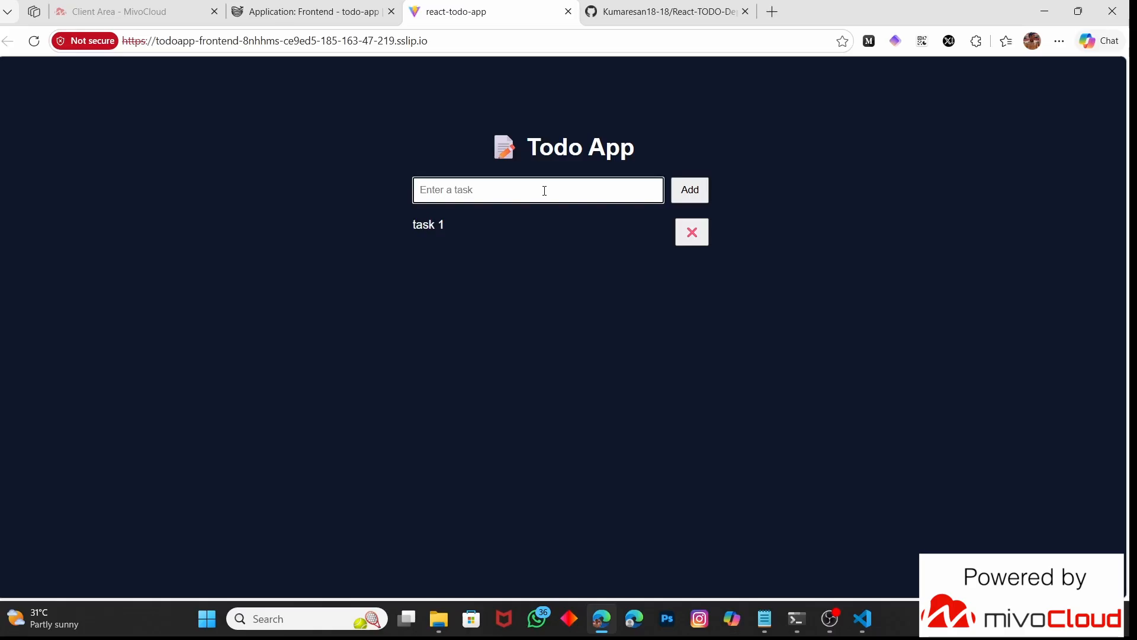
{"action": "type", "text": "tas"}
{"action": "key", "text": "BackSpace"}
{"action": "key", "text": "BackSpace"}
{"action": "type", "text": "ask 2"}
{"action": "left_click", "coordinate": [691, 190]}
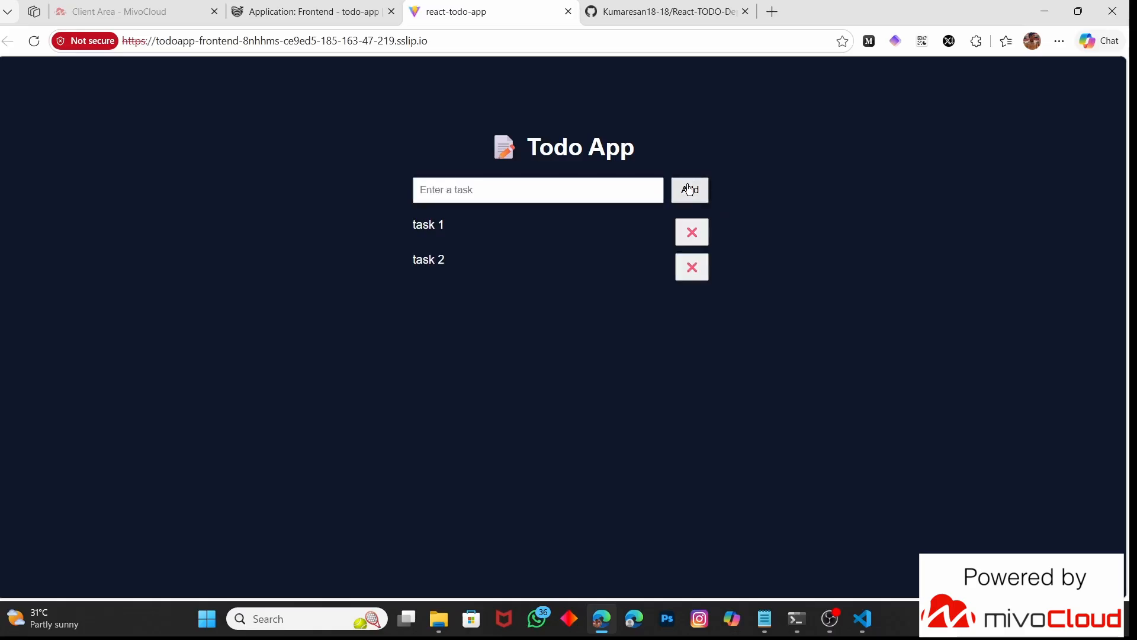
{"action": "left_click", "coordinate": [501, 198]}
{"action": "type", "text": "task 3"}
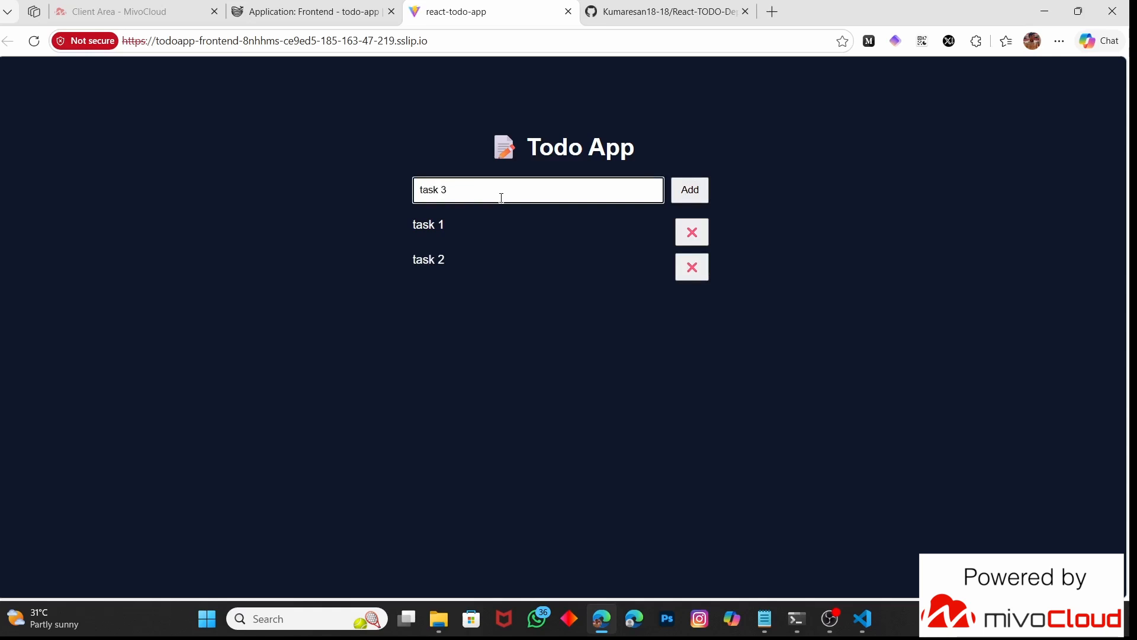
{"action": "left_click", "coordinate": [688, 191]}
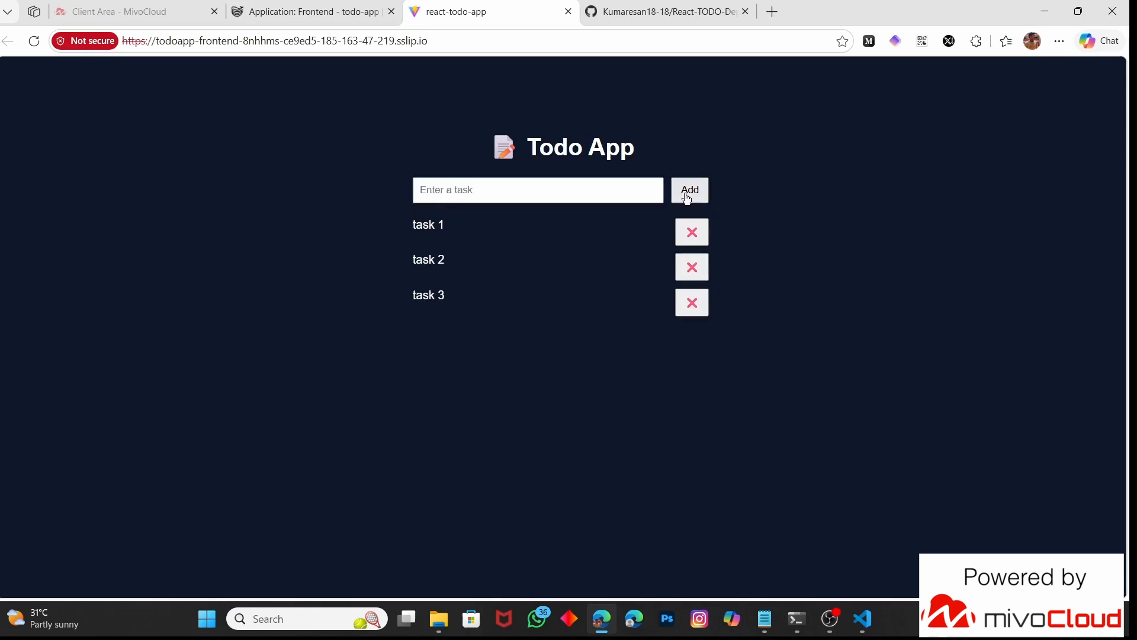
Return to Dokploy and check the DNS status of Frontend's domain
{"action": "left_click", "coordinate": [318, 21]}
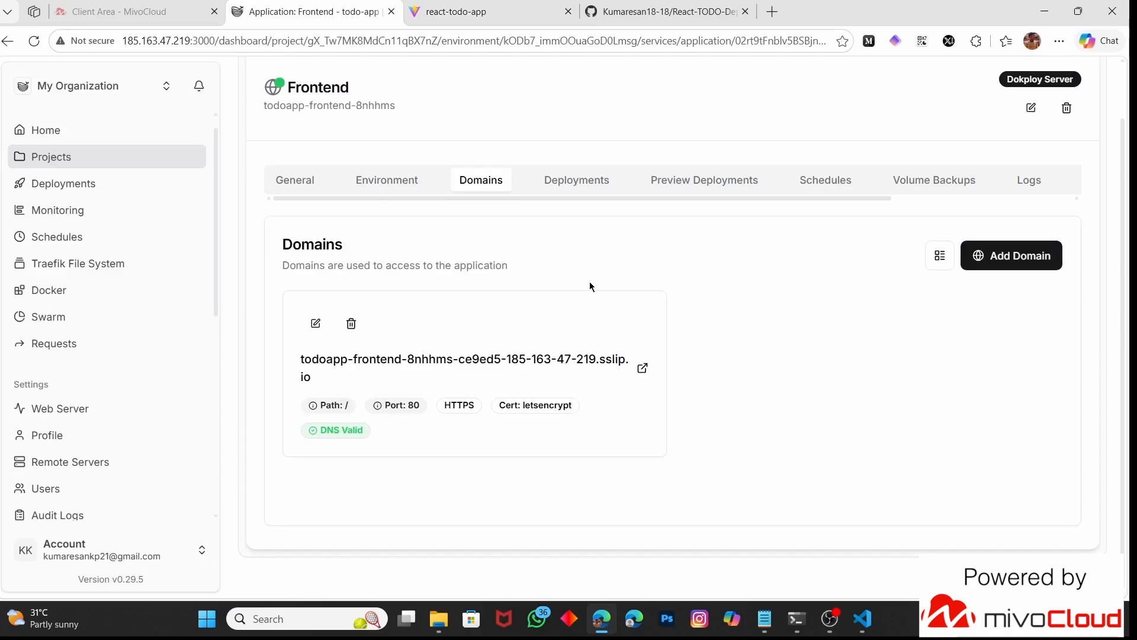
{"action": "scroll", "coordinate": [824, 292], "scroll_direction": "up", "scroll_amount": 2}
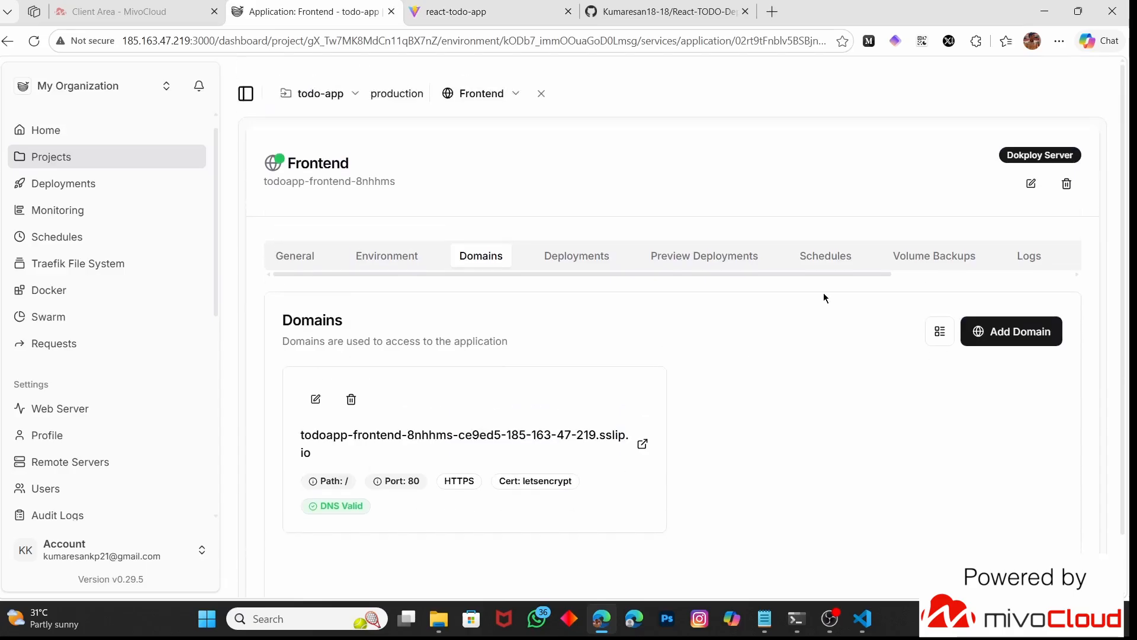
Start a new PostgreSQL database service in the todo-app project's production environment and name it "backend"
{"action": "left_click", "coordinate": [125, 168]}
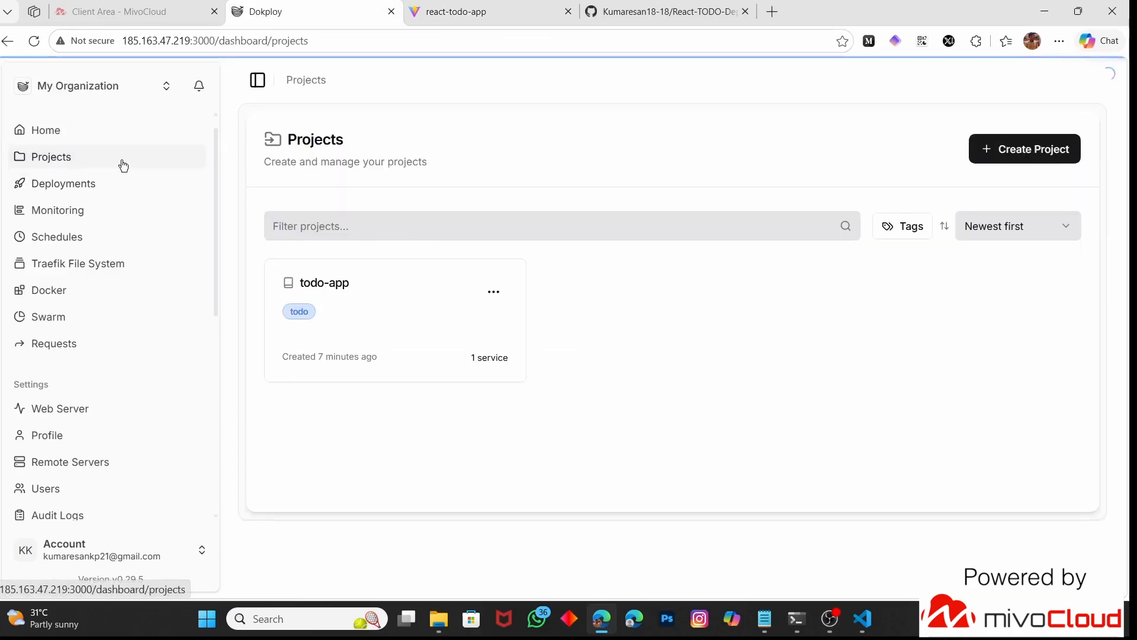
{"action": "left_click", "coordinate": [359, 302]}
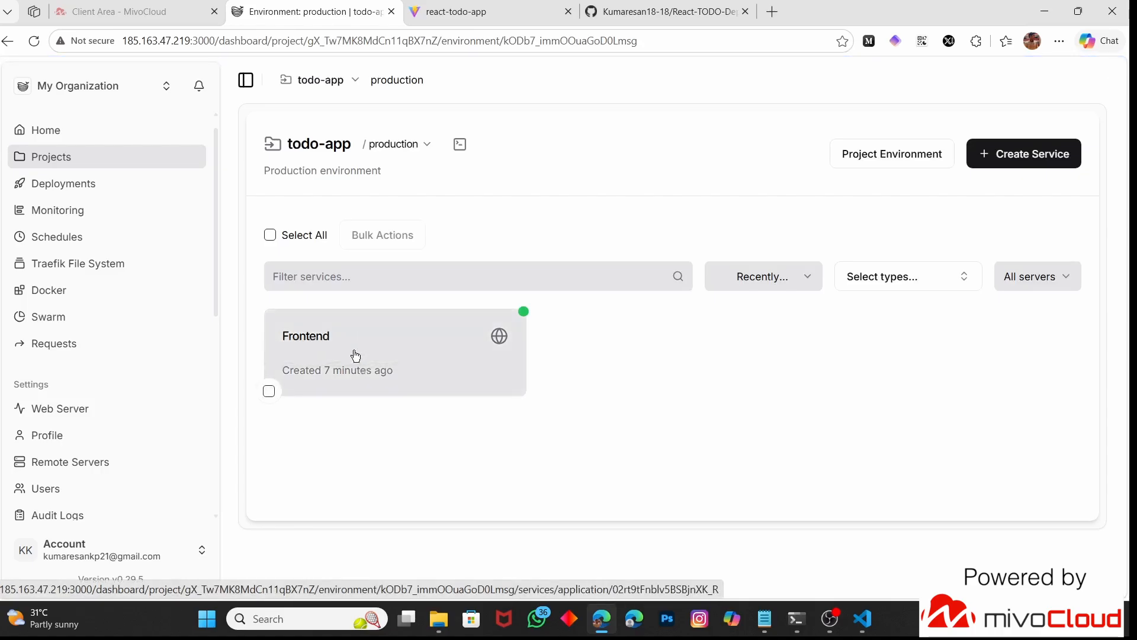
{"action": "left_click", "coordinate": [991, 166]}
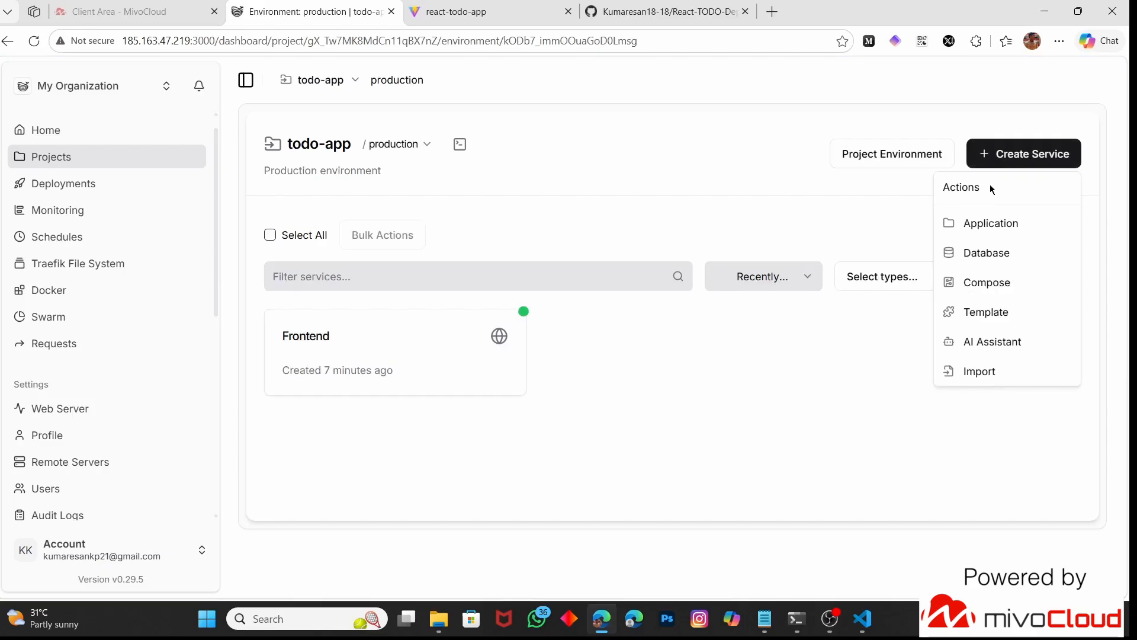
{"action": "left_click", "coordinate": [1005, 253]}
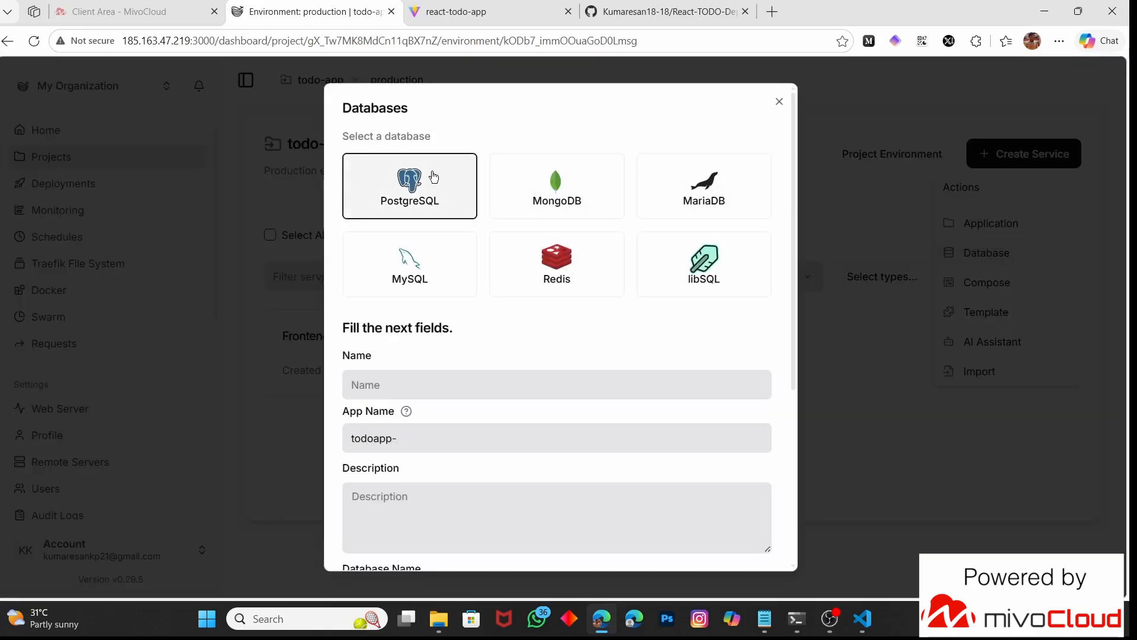
{"action": "scroll", "coordinate": [438, 321], "scroll_direction": "down", "scroll_amount": 2}
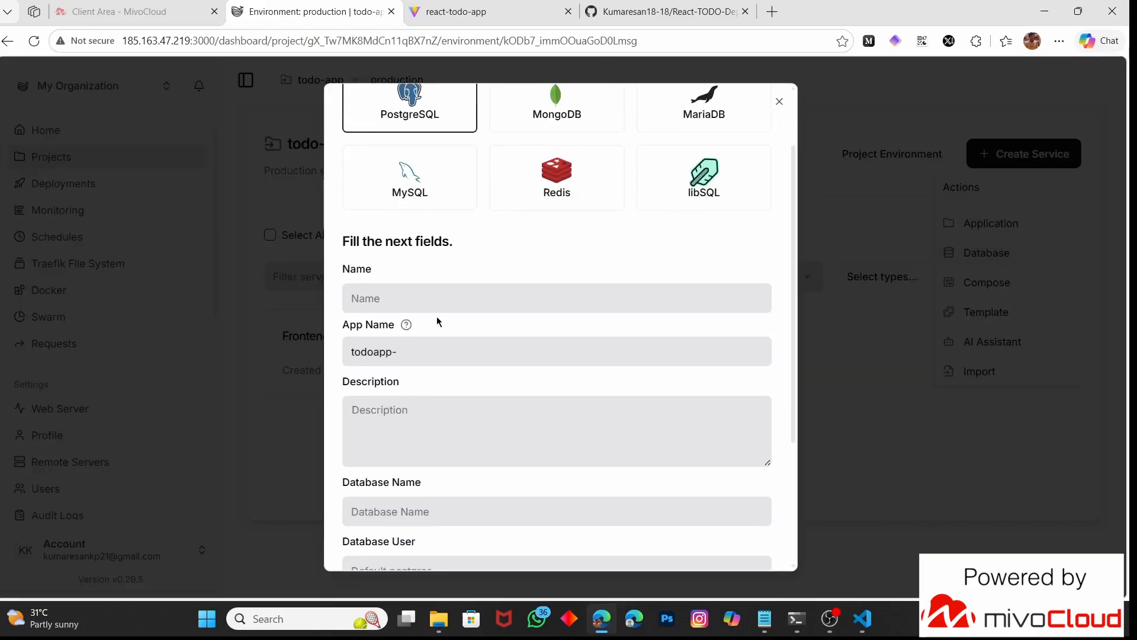
{"action": "left_click", "coordinate": [386, 294]}
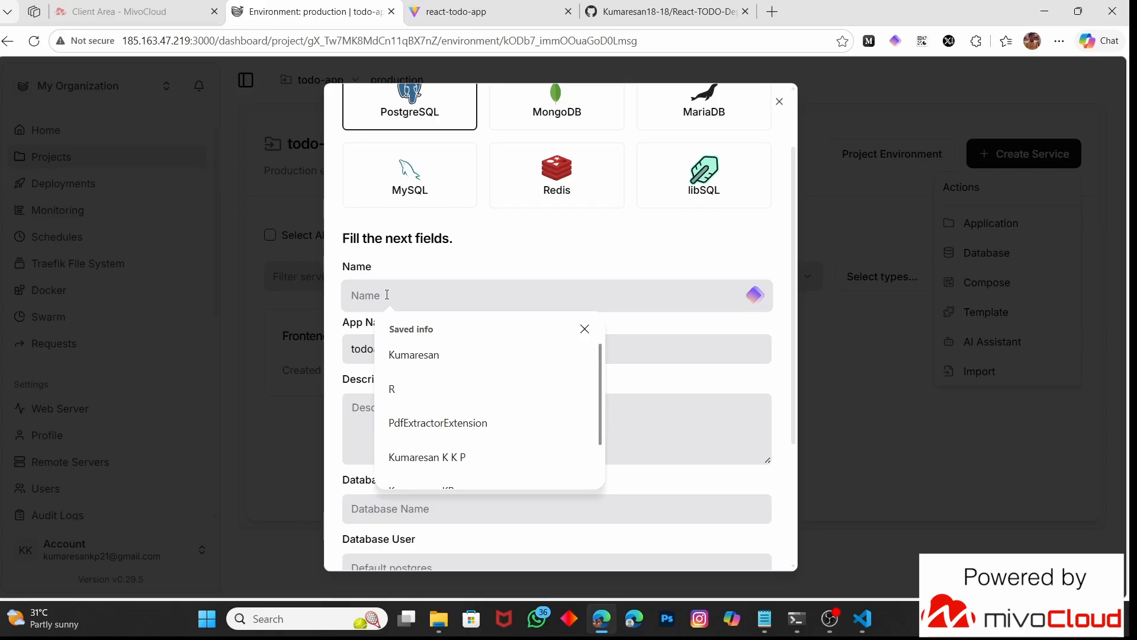
{"action": "type", "text": "backend"}
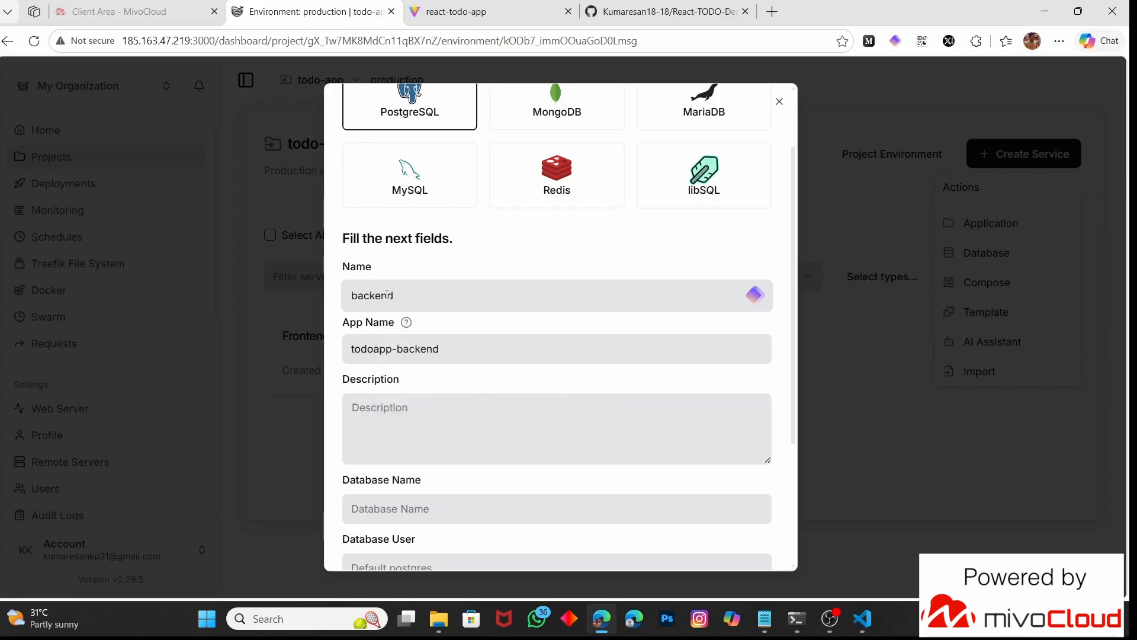
Set the database name of the new PostgreSQL service to "todo", leaving the user at its default
{"action": "scroll", "coordinate": [387, 294], "scroll_direction": "down", "scroll_amount": 4}
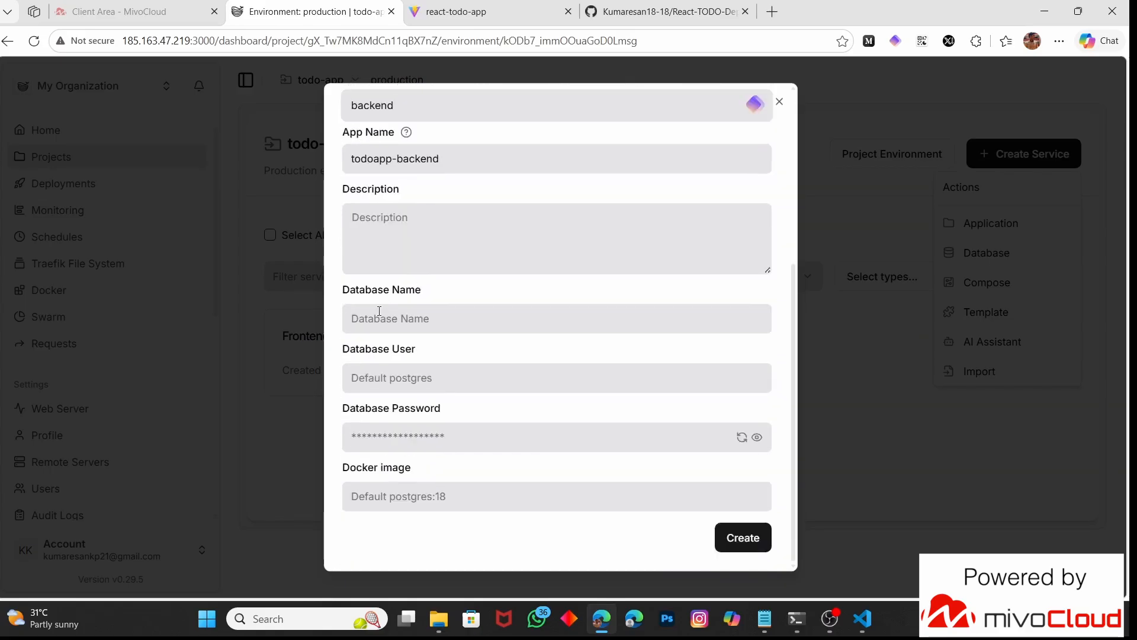
{"action": "left_click", "coordinate": [379, 311]}
{"action": "type", "text": "t"}
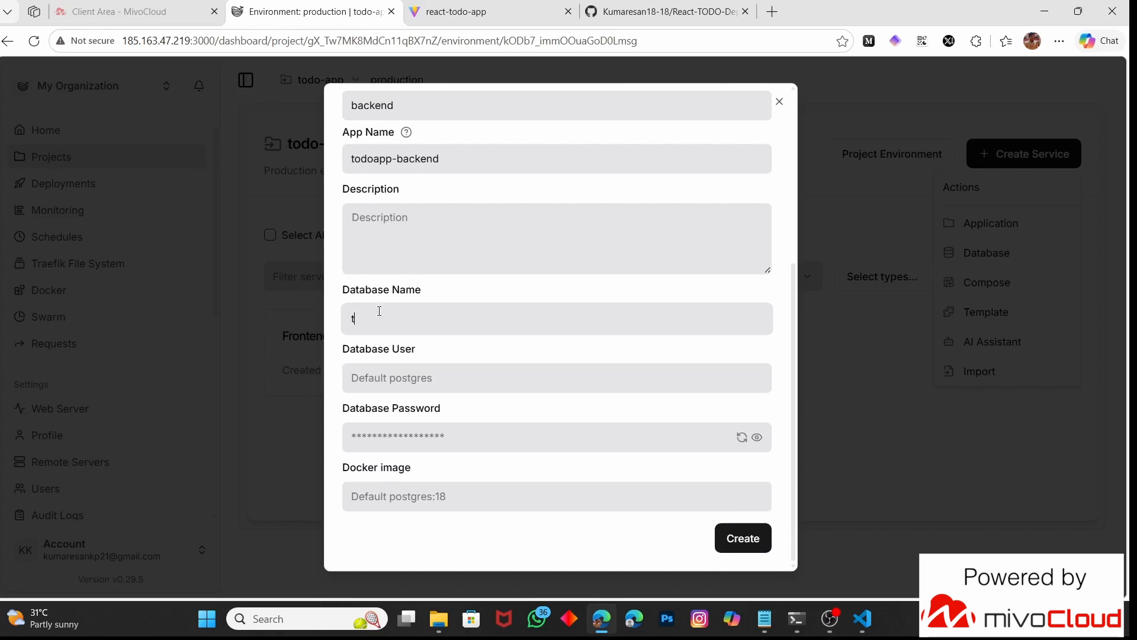
{"action": "type", "text": "od"}
{"action": "key", "text": "BackSpace"}
{"action": "type", "text": "odo"}
{"action": "left_click", "coordinate": [392, 376]}
{"action": "left_click", "coordinate": [443, 350]}
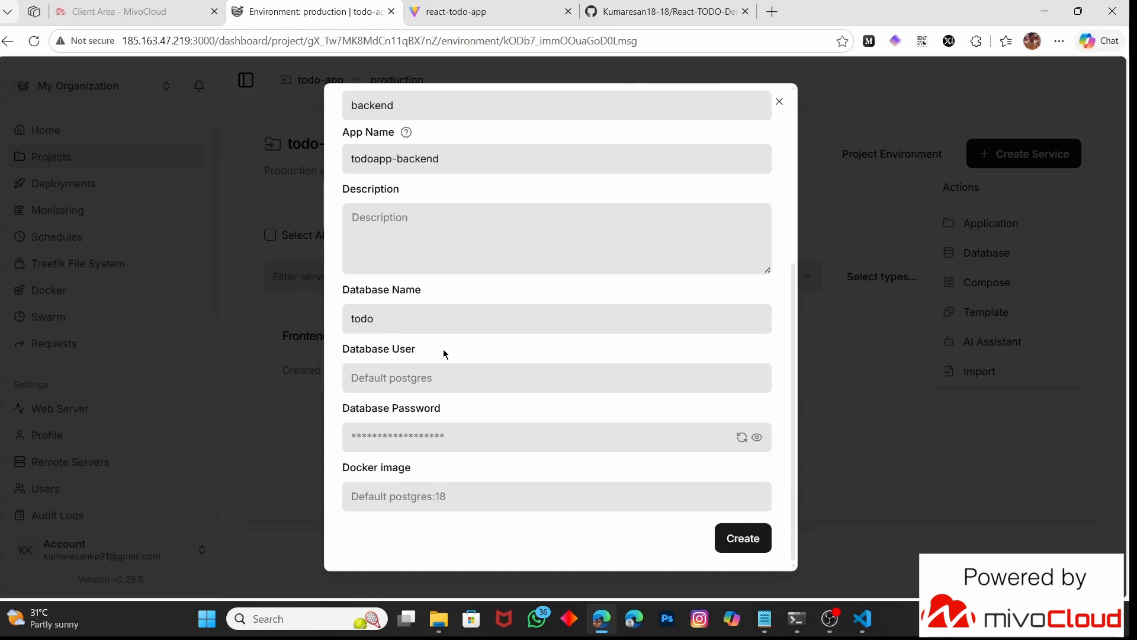
Generate a new value for the database password field and create the PostgreSQL service
{"action": "left_click", "coordinate": [757, 436]}
{"action": "left_click", "coordinate": [743, 440]}
{"action": "left_click", "coordinate": [757, 436]}
{"action": "left_click", "coordinate": [522, 439]}
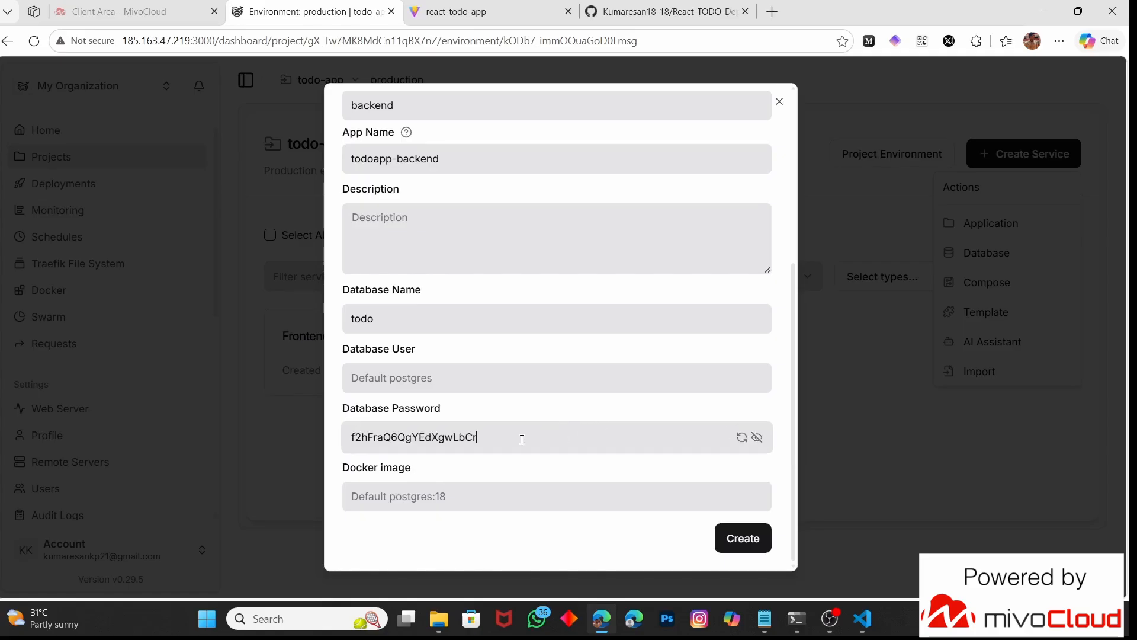
{"action": "left_click", "coordinate": [742, 531]}
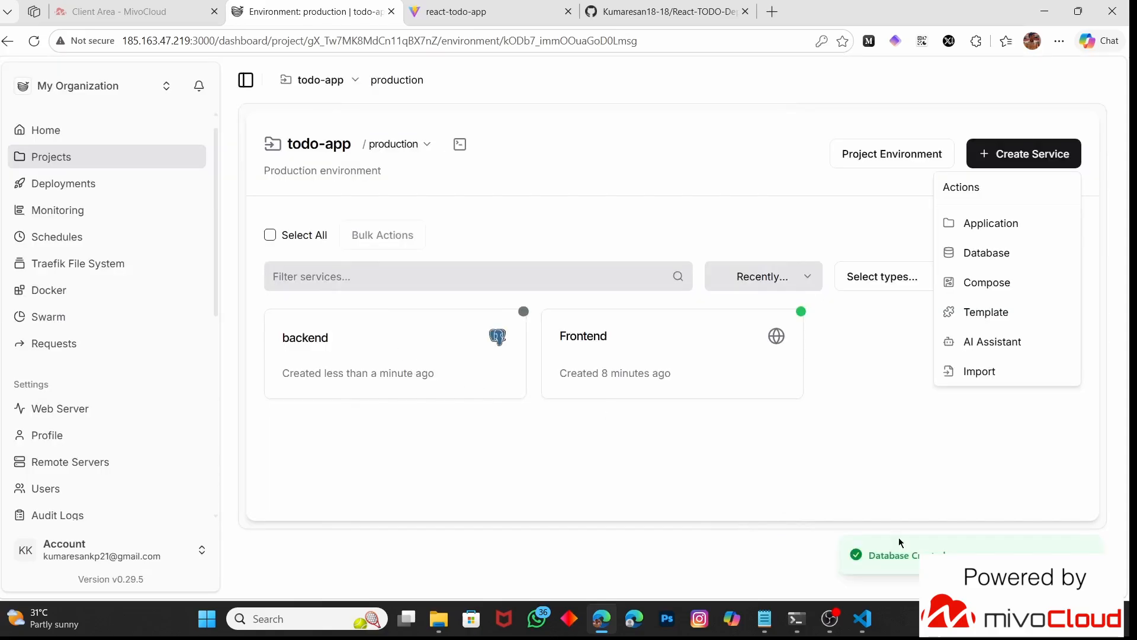
Switch to Notepad and replace the last saved password in the note with the copied database password
{"action": "left_click", "coordinate": [765, 619]}
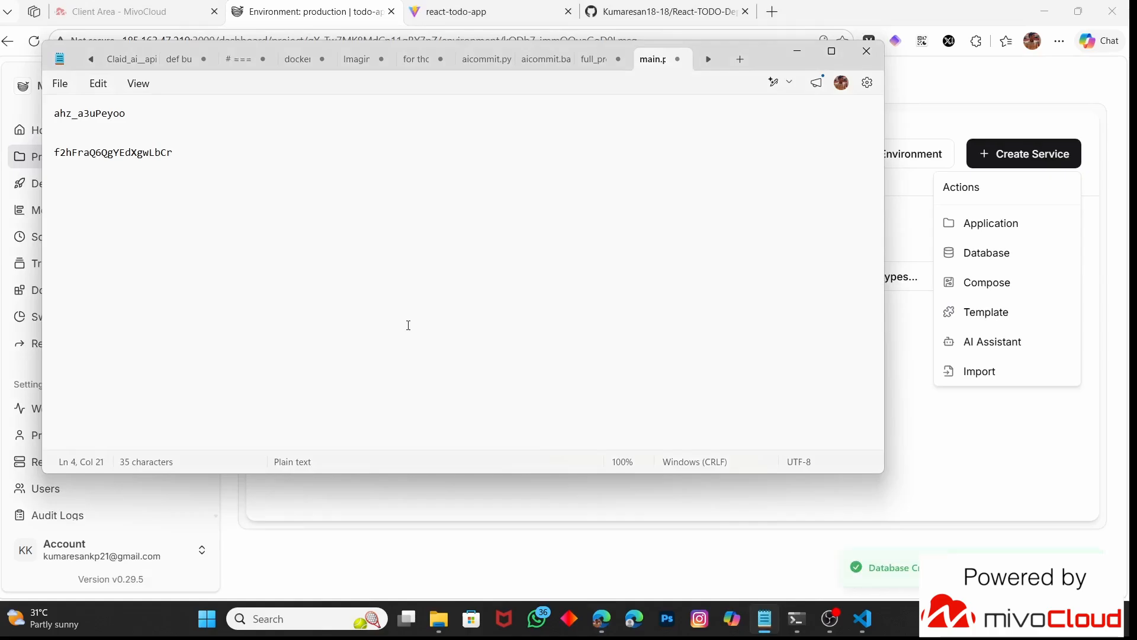
{"action": "key", "text": "shift+Home"}
{"action": "key", "text": "BackSpace"}
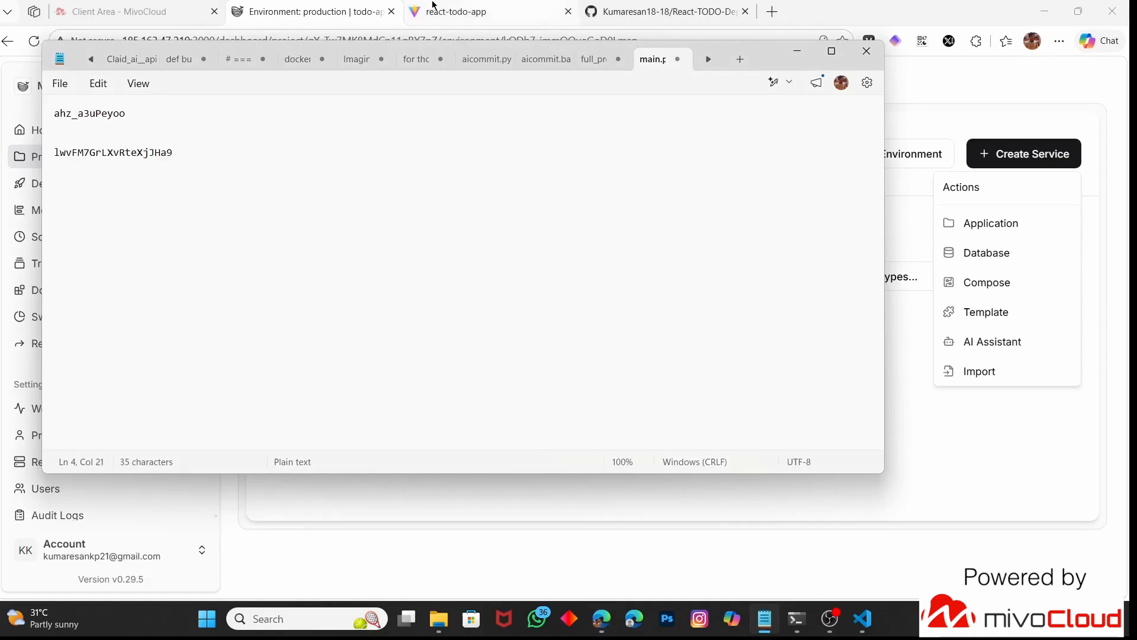
{"action": "left_click", "coordinate": [798, 50]}
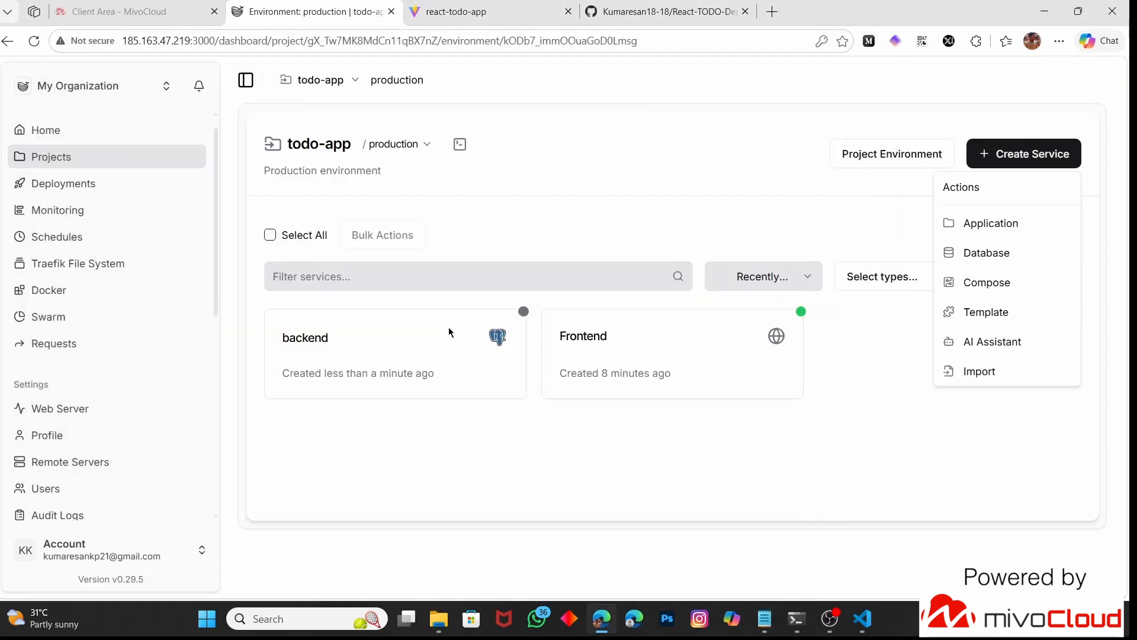
Open the backend database service in Dokploy and reveal the password in its internal credentials
{"action": "left_click", "coordinate": [306, 341]}
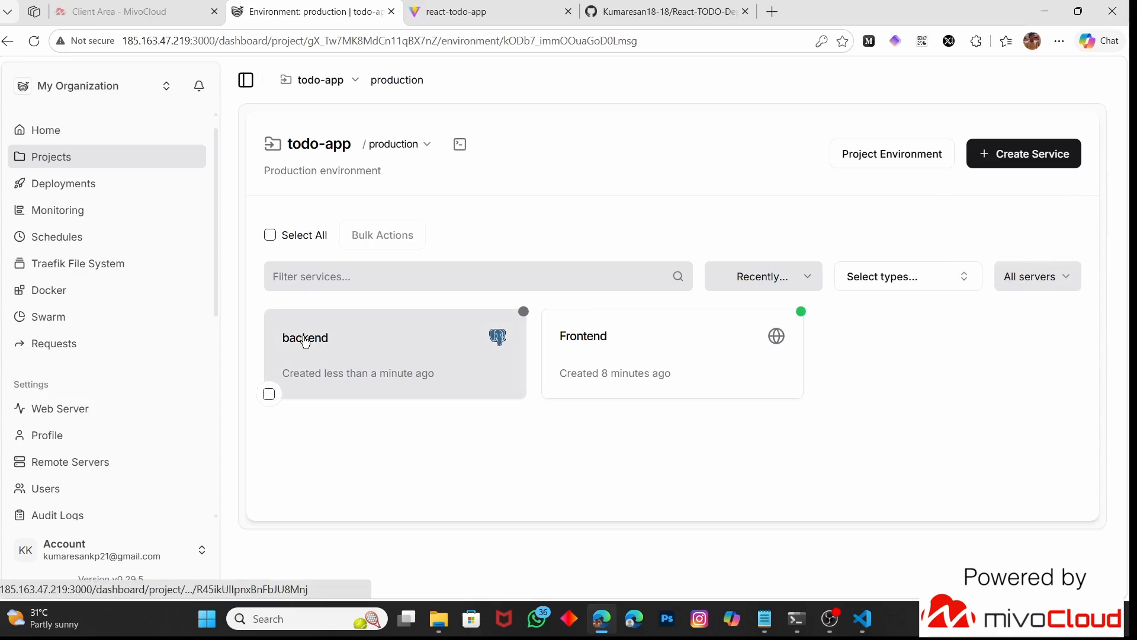
{"action": "left_click", "coordinate": [306, 342]}
{"action": "scroll", "coordinate": [503, 362], "scroll_direction": "down", "scroll_amount": 2}
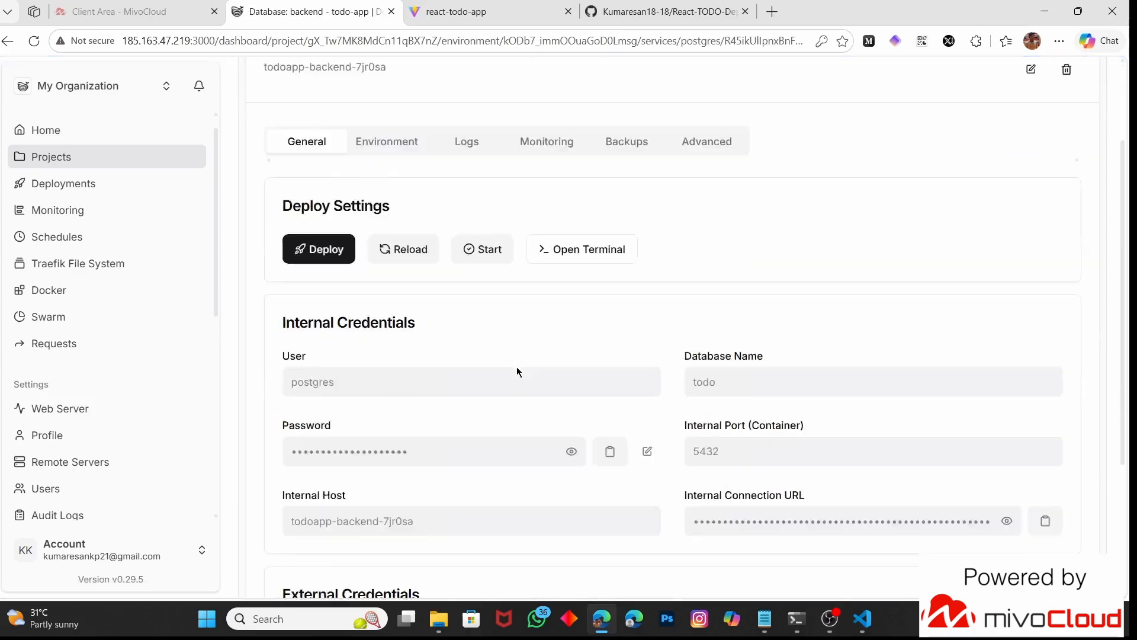
{"action": "scroll", "coordinate": [516, 372], "scroll_direction": "down", "scroll_amount": 2}
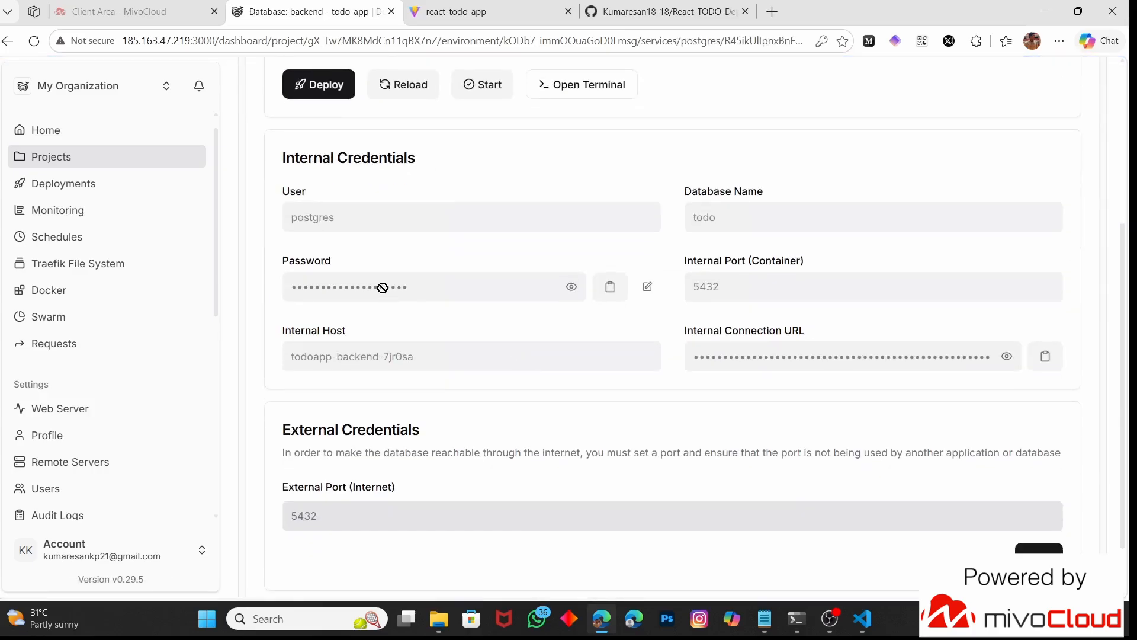
{"action": "left_click", "coordinate": [572, 290]}
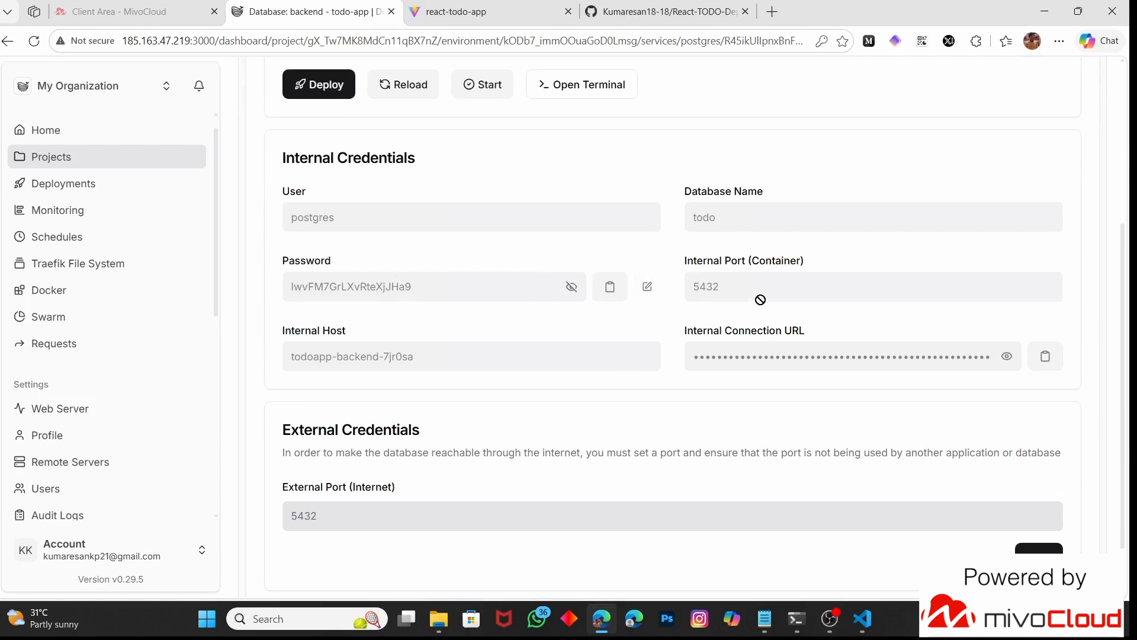
Set the backend database's external port to 4001 and save the external credentials
{"action": "scroll", "coordinate": [763, 306], "scroll_direction": "down", "scroll_amount": 1}
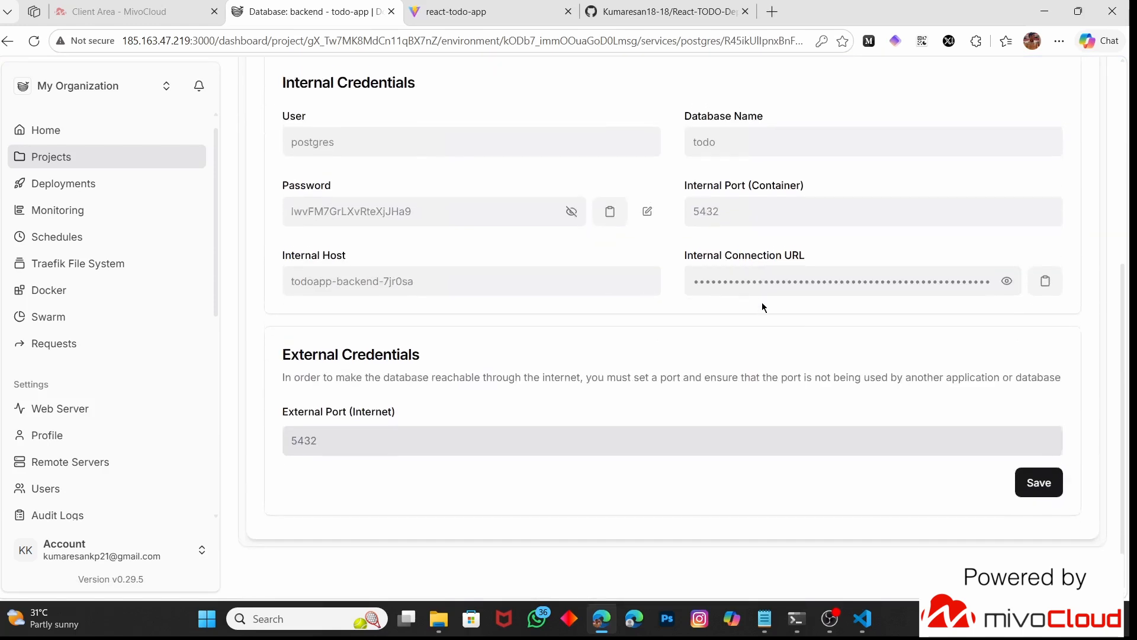
{"action": "left_click", "coordinate": [403, 450]}
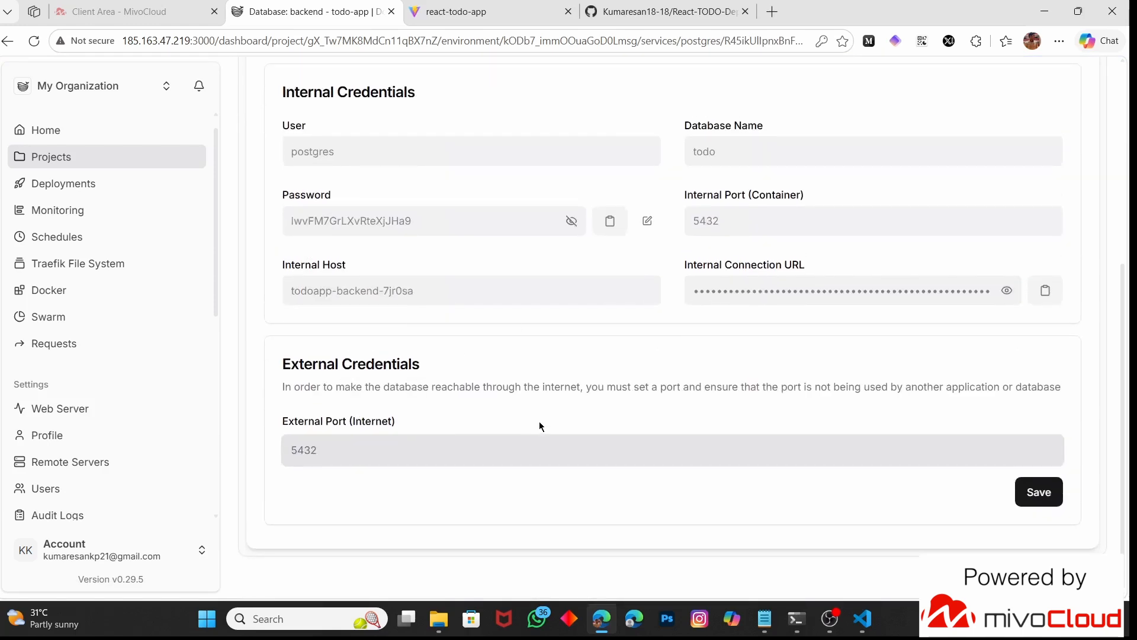
{"action": "left_click", "coordinate": [1042, 492]}
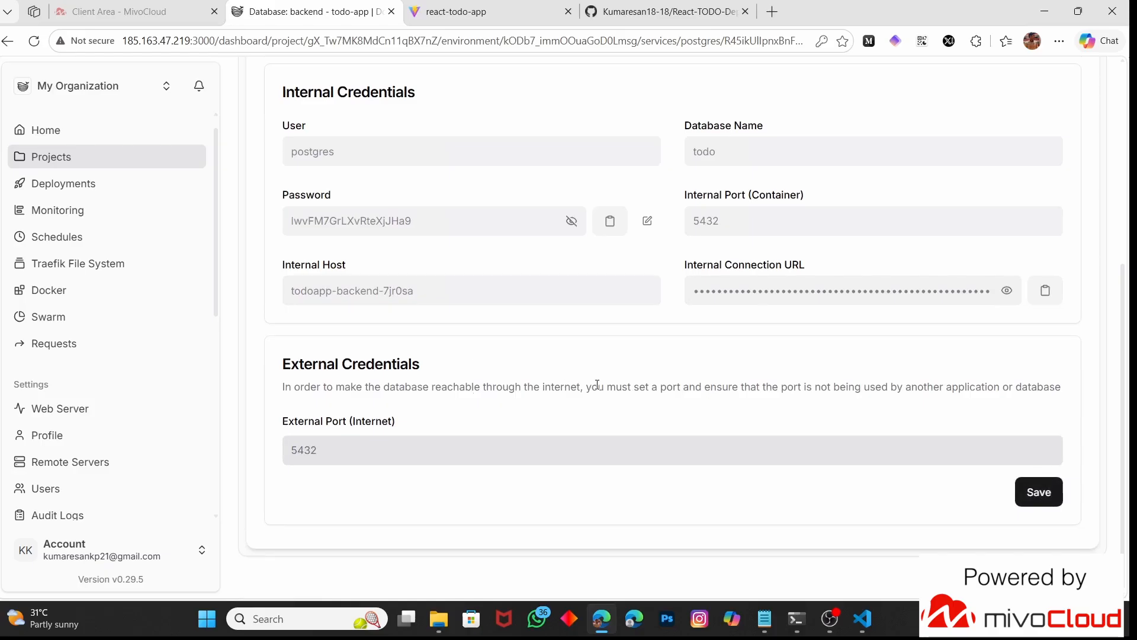
{"action": "left_click", "coordinate": [484, 459]}
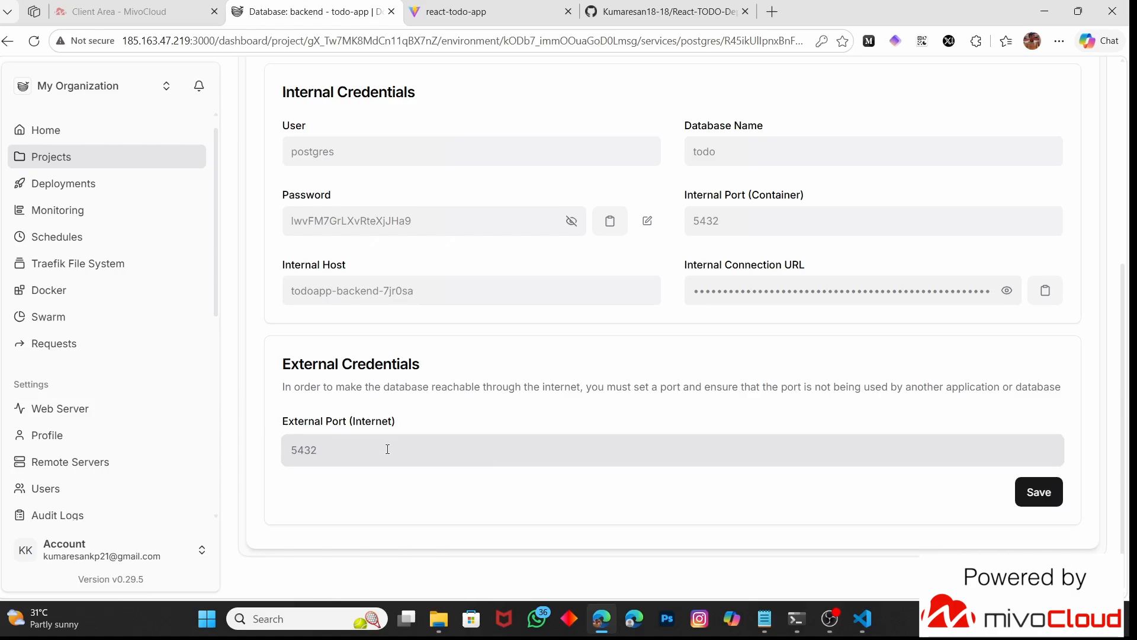
{"action": "type", "text": "4001"}
{"action": "left_click", "coordinate": [1049, 496]}
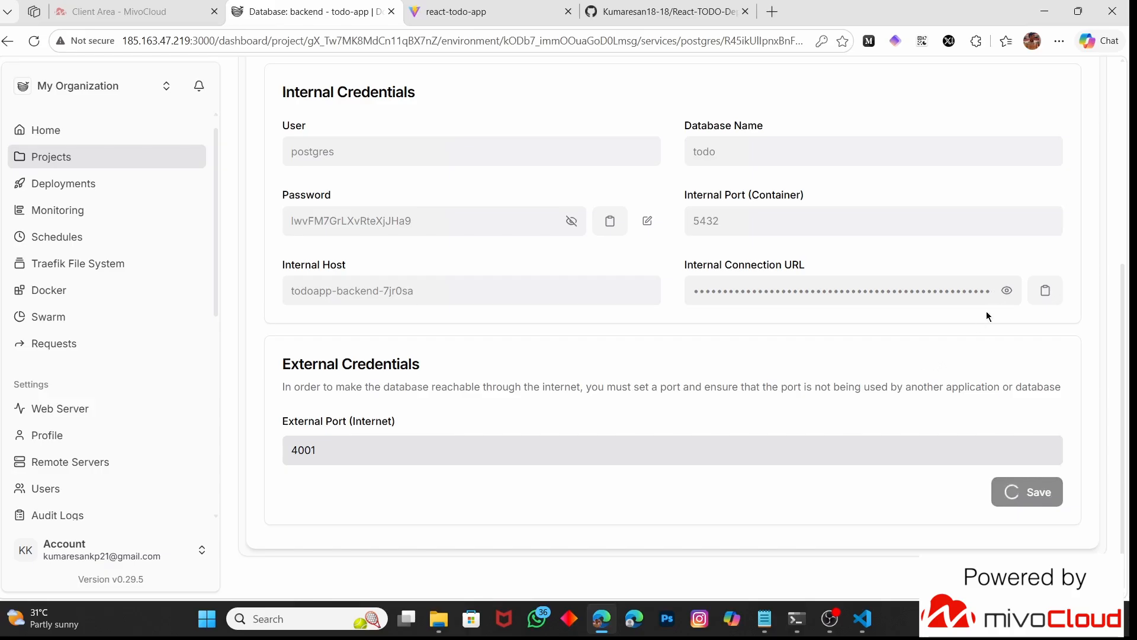
Reveal the backend database's internal connection URL and read through its full length
{"action": "left_click", "coordinate": [1011, 290]}
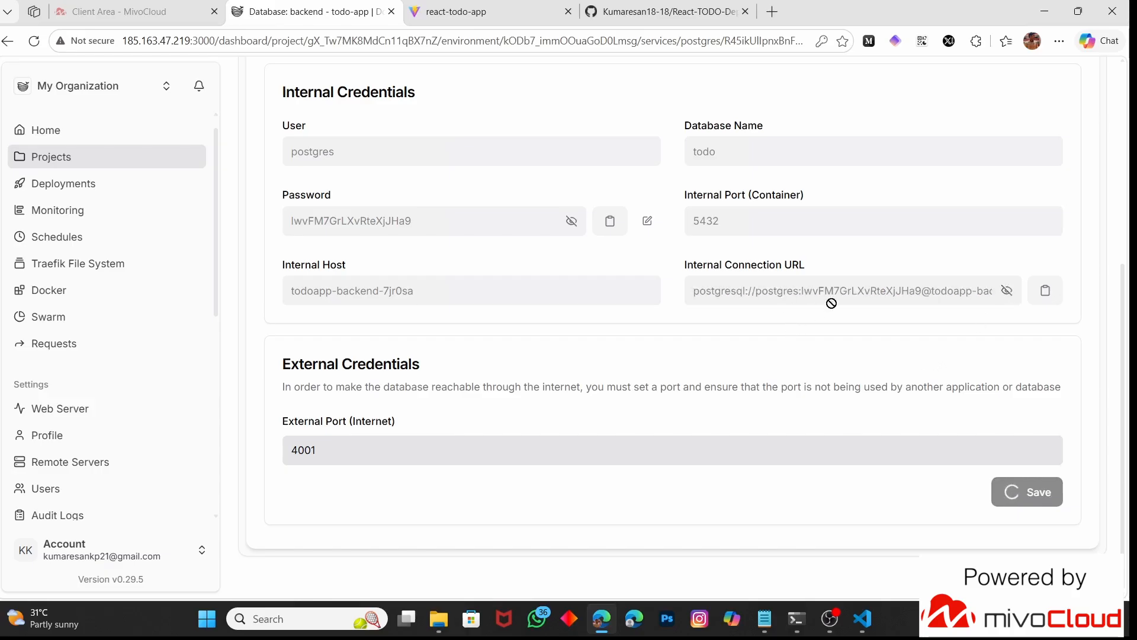
{"action": "scroll", "coordinate": [816, 318], "scroll_direction": "up", "scroll_amount": 1}
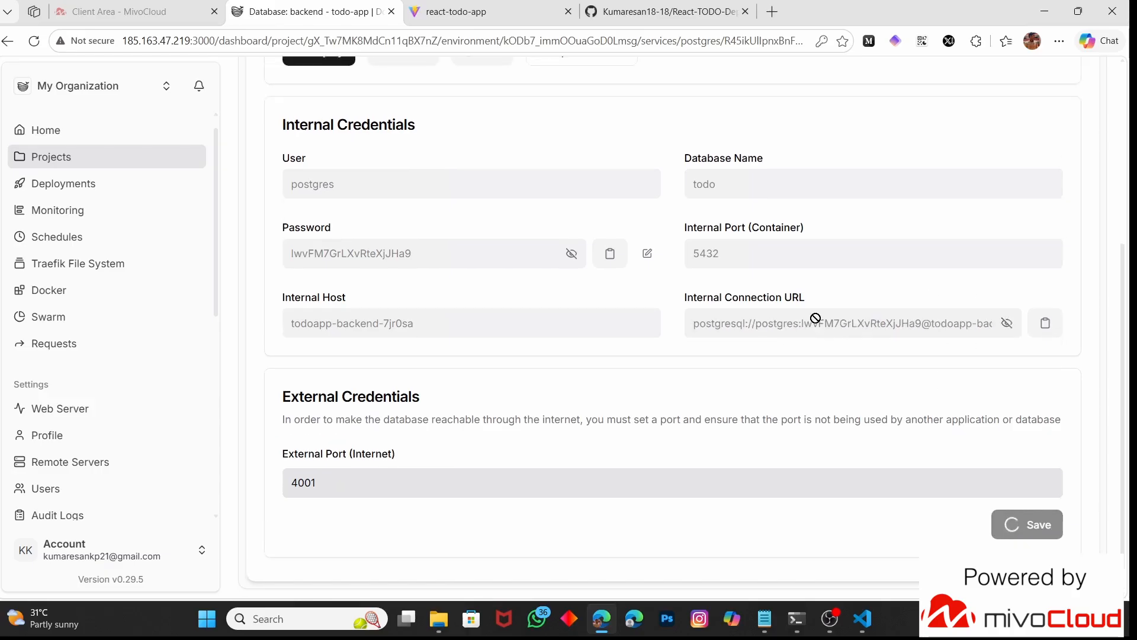
{"action": "scroll", "coordinate": [871, 323], "scroll_direction": "right", "scroll_amount": 1}
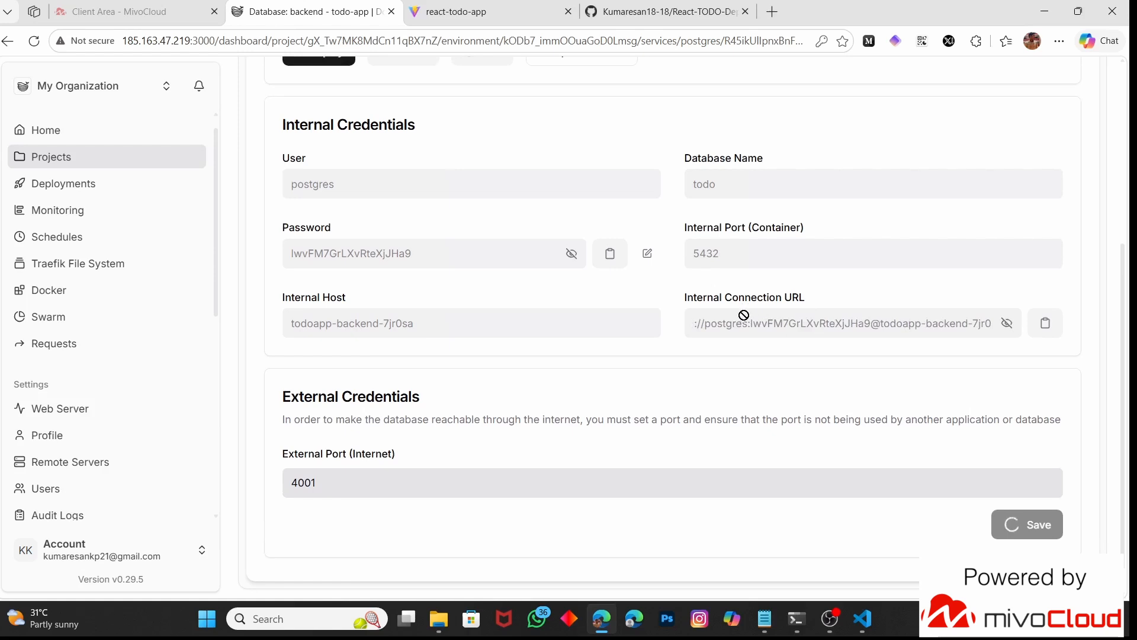
{"action": "scroll", "coordinate": [743, 315], "scroll_direction": "right", "scroll_amount": 1}
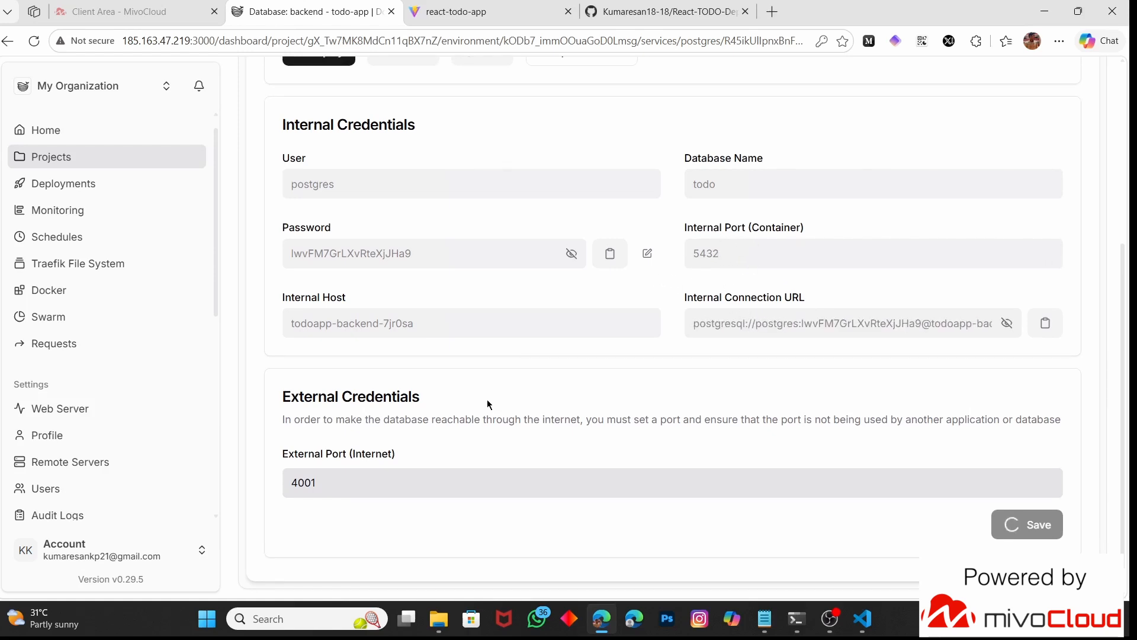
Review the external port and reveal the external host connection string of the backend database
{"action": "left_click_drag", "start_coordinate": [315, 482], "coordinate": [275, 484]}
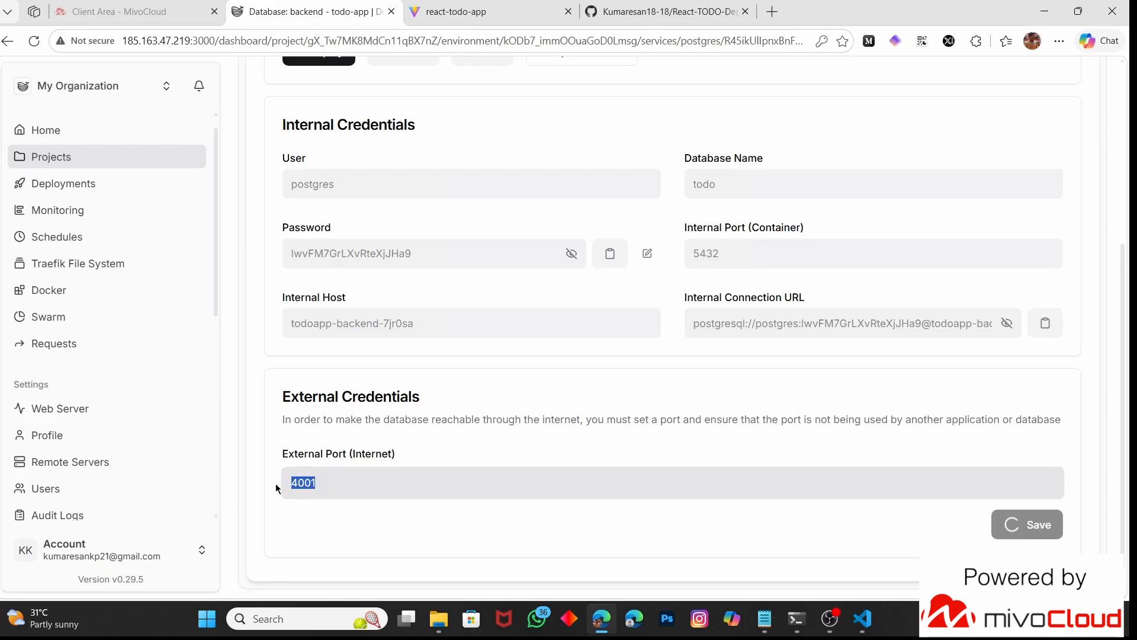
{"action": "left_click", "coordinate": [440, 433]}
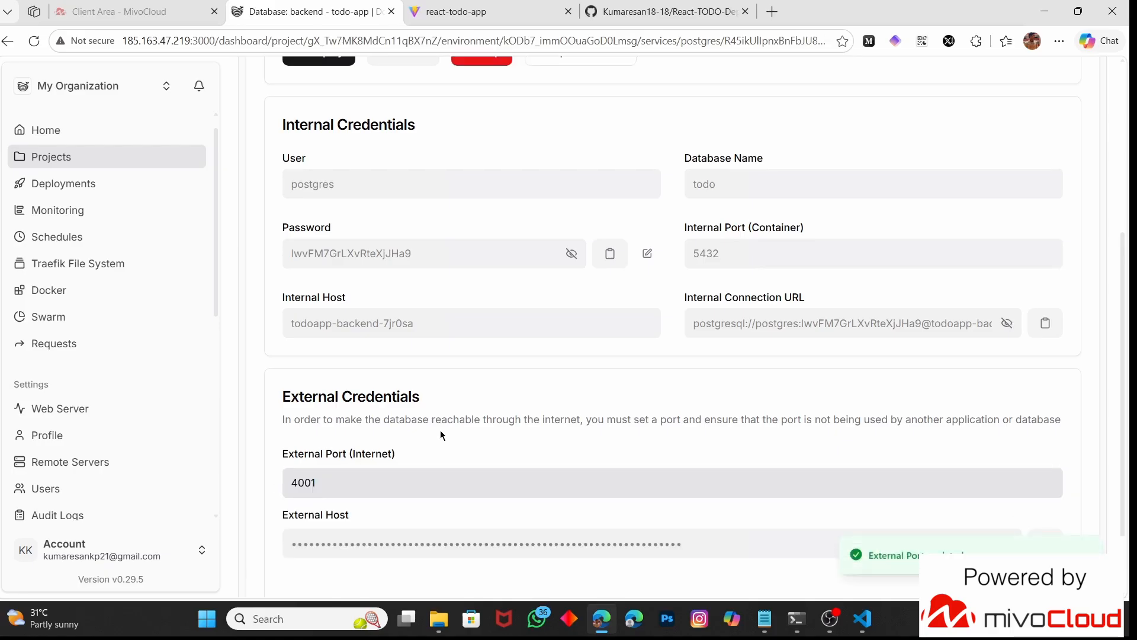
{"action": "scroll", "coordinate": [440, 433], "scroll_direction": "down", "scroll_amount": 2}
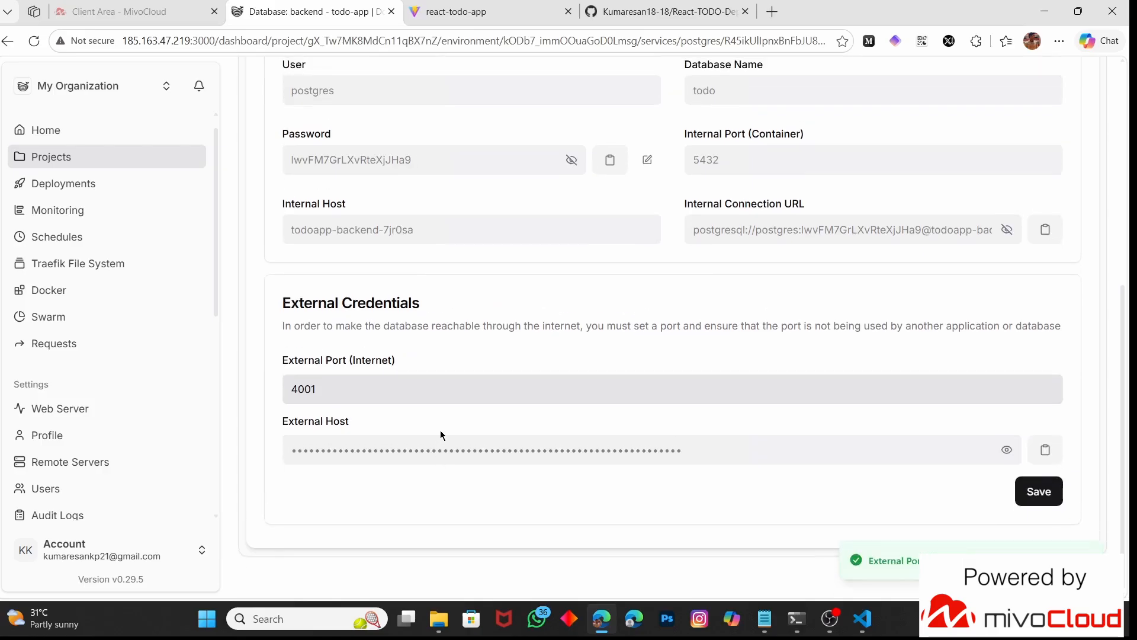
{"action": "left_click", "coordinate": [1008, 451]}
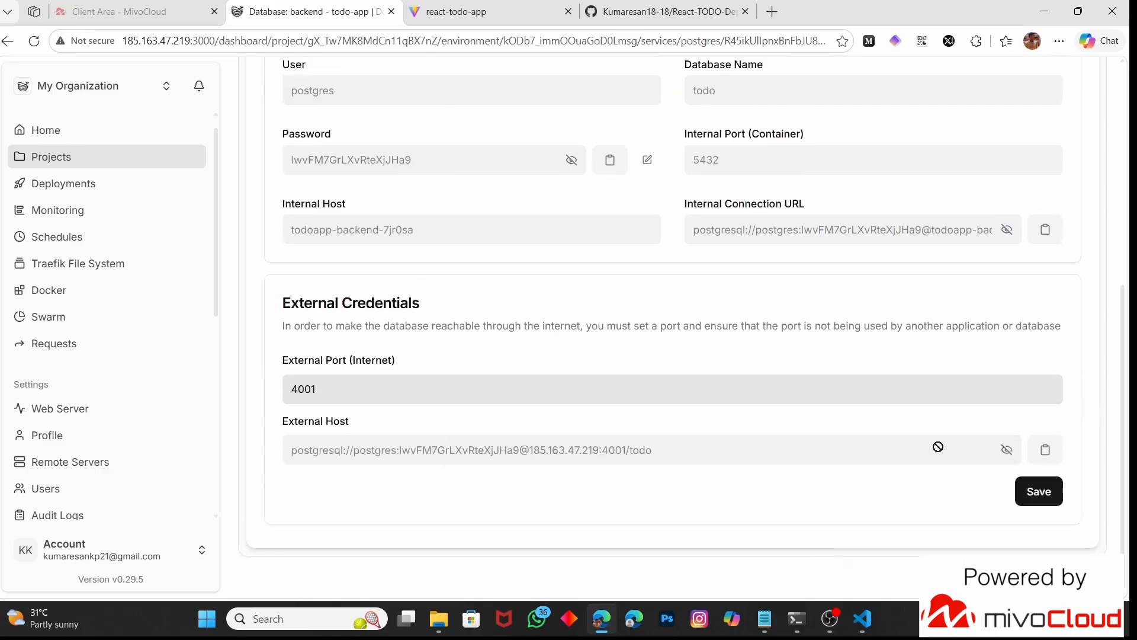
Find DBeaver among the installed apps and launch it
{"action": "key", "text": "super"}
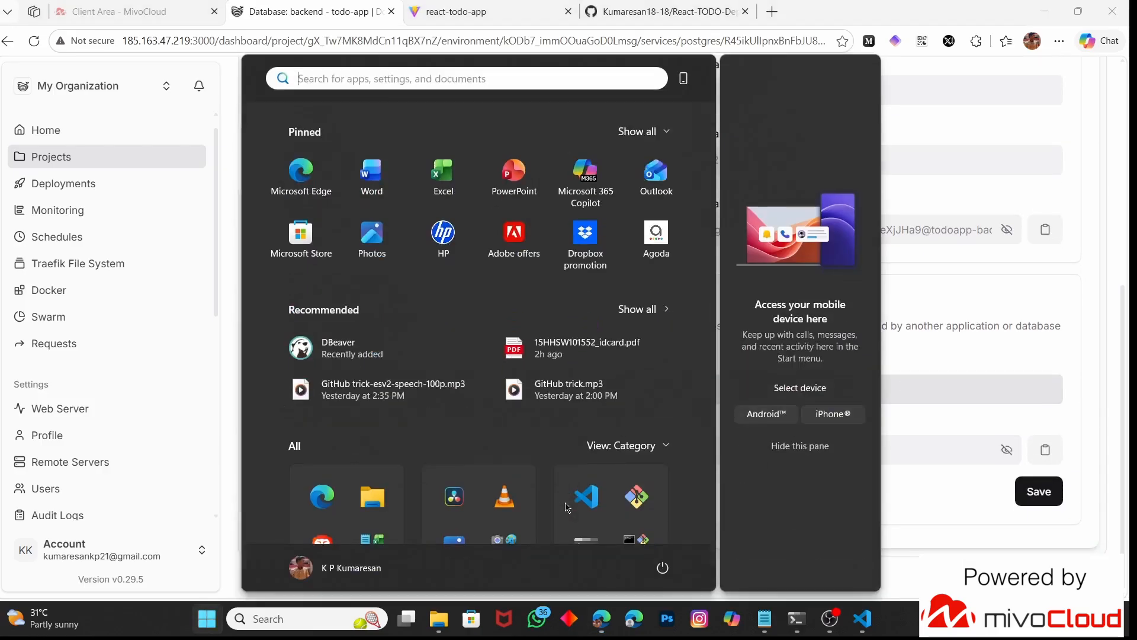
{"action": "type", "text": "db"}
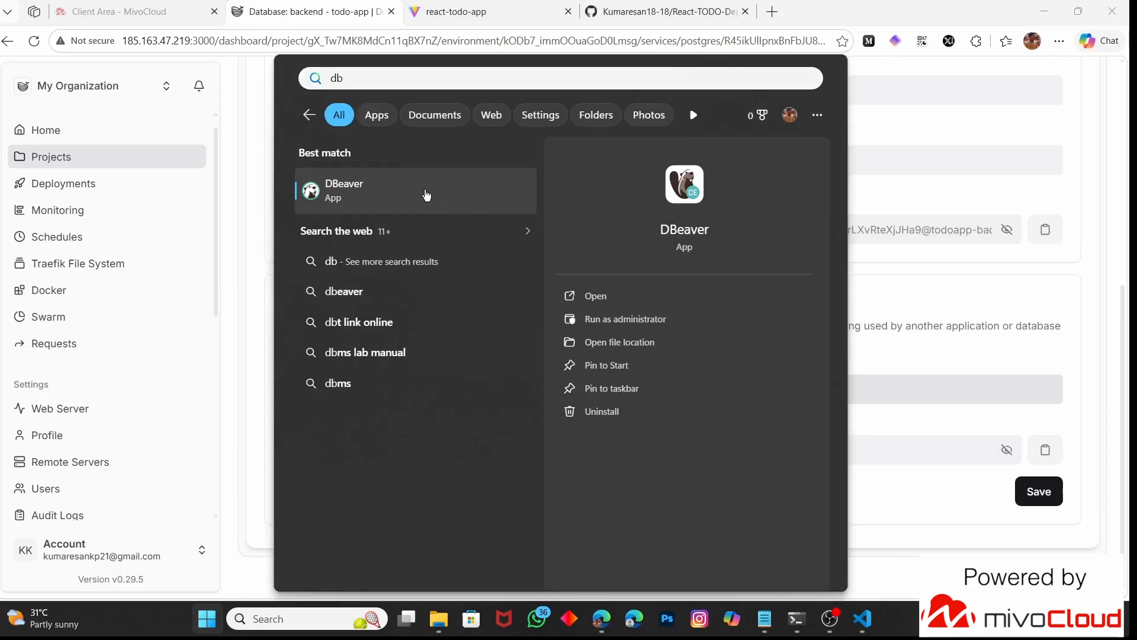
{"action": "left_click", "coordinate": [425, 191]}
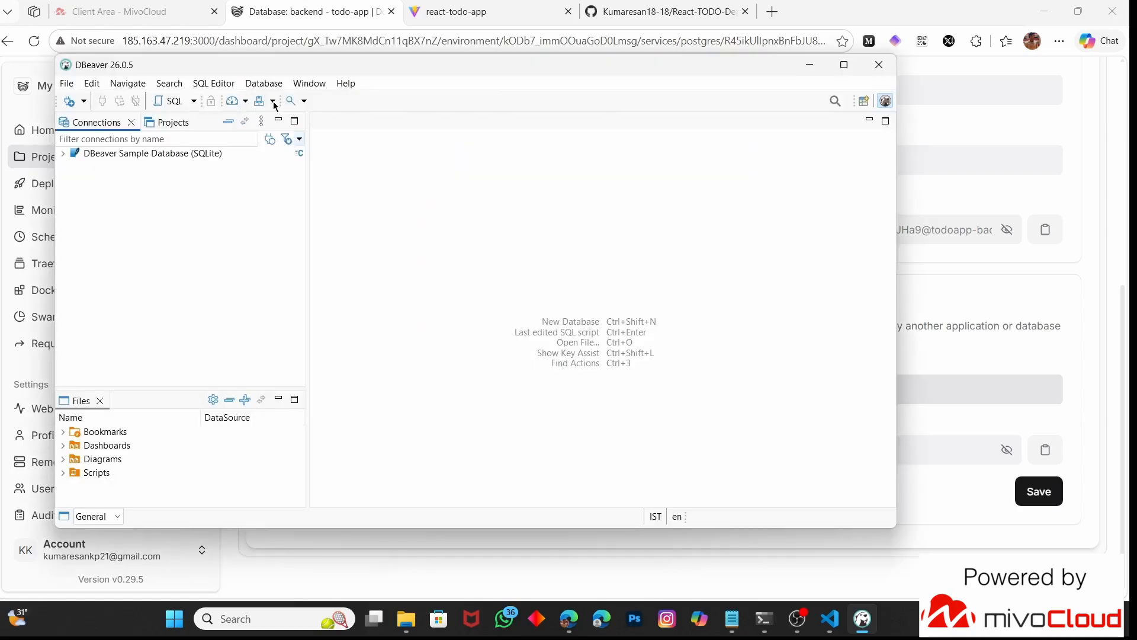
Start a new PostgreSQL connection and set it to connect by URL
{"action": "left_click", "coordinate": [487, 234]}
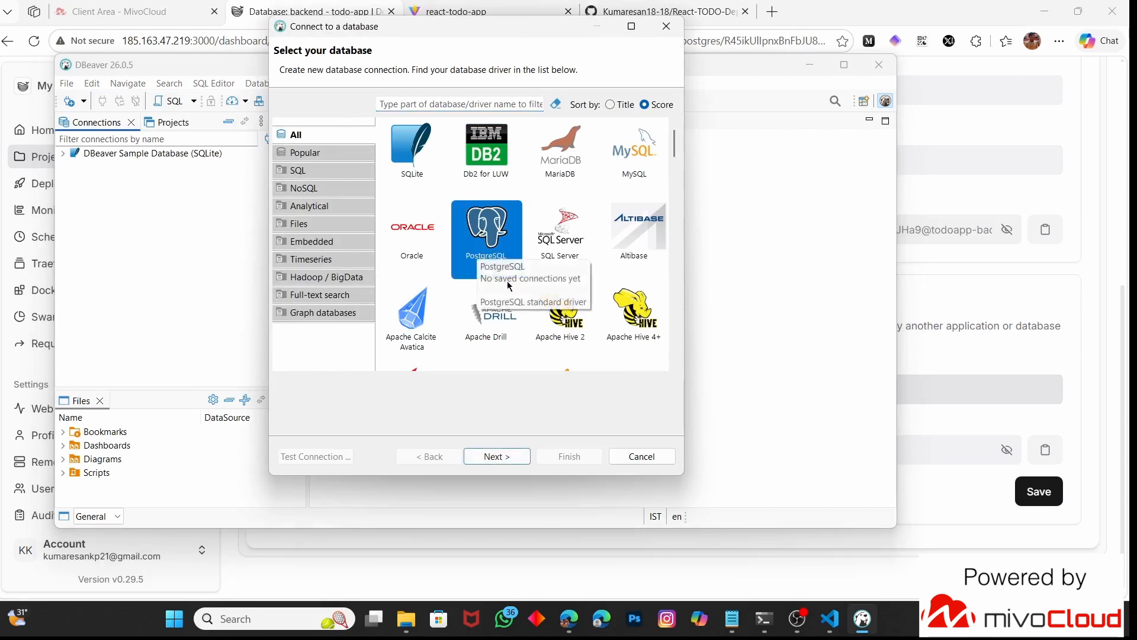
{"action": "left_click", "coordinate": [497, 456]}
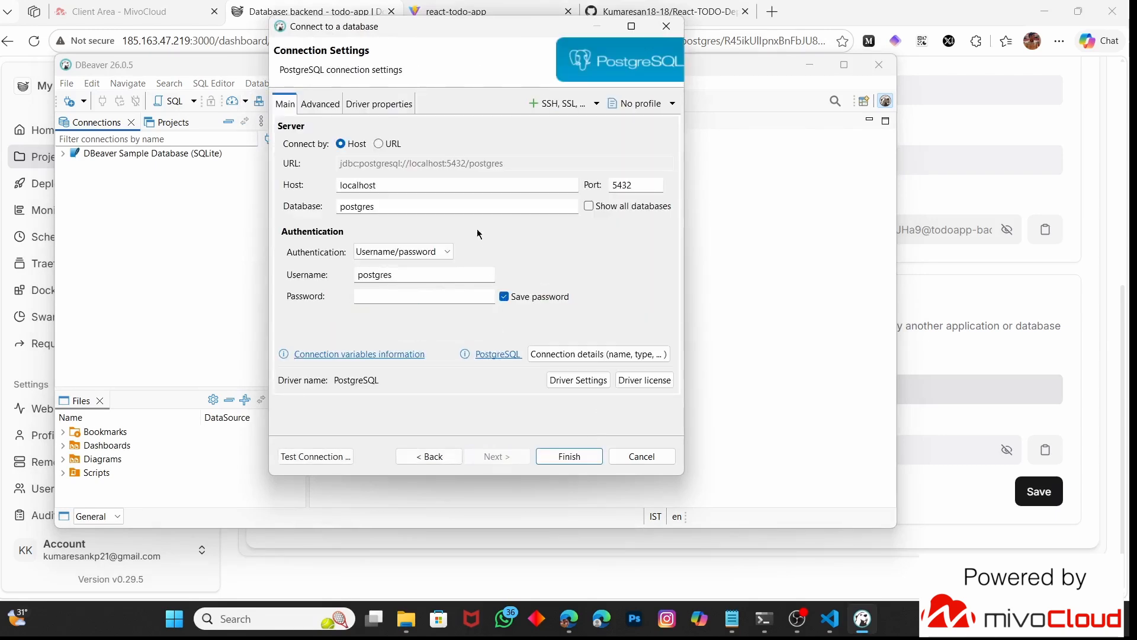
{"action": "left_click", "coordinate": [379, 144]}
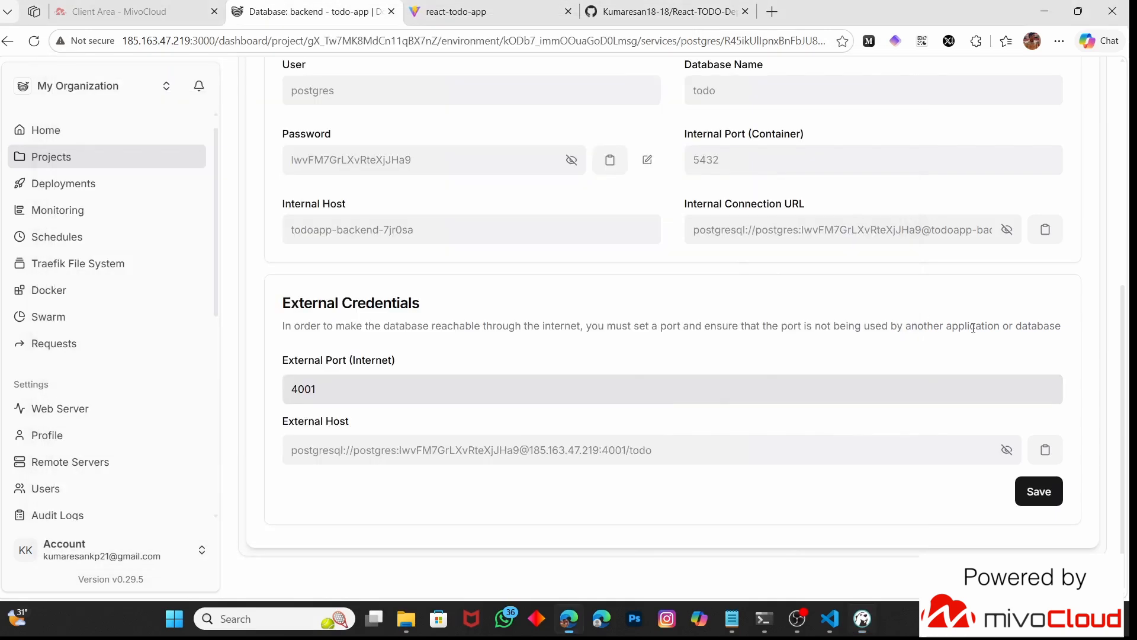
Copy the backend database's external host connection string from Dokploy and paste it as the connection URL in DBeaver
{"action": "left_click", "coordinate": [972, 327]}
{"action": "left_click", "coordinate": [1044, 451]}
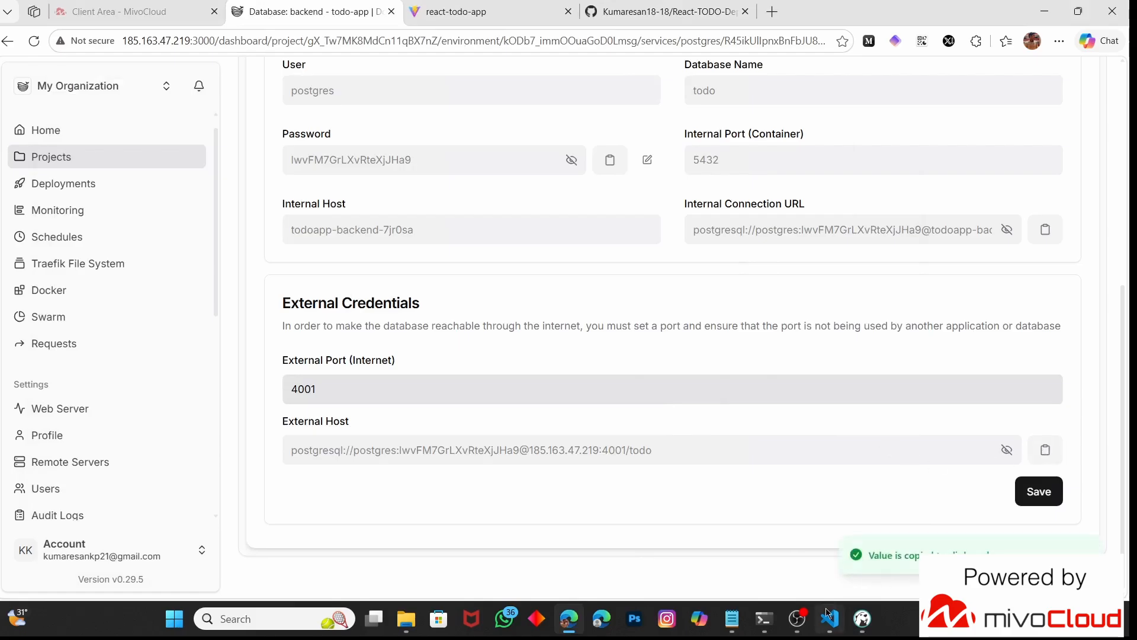
{"action": "left_click", "coordinate": [862, 619]}
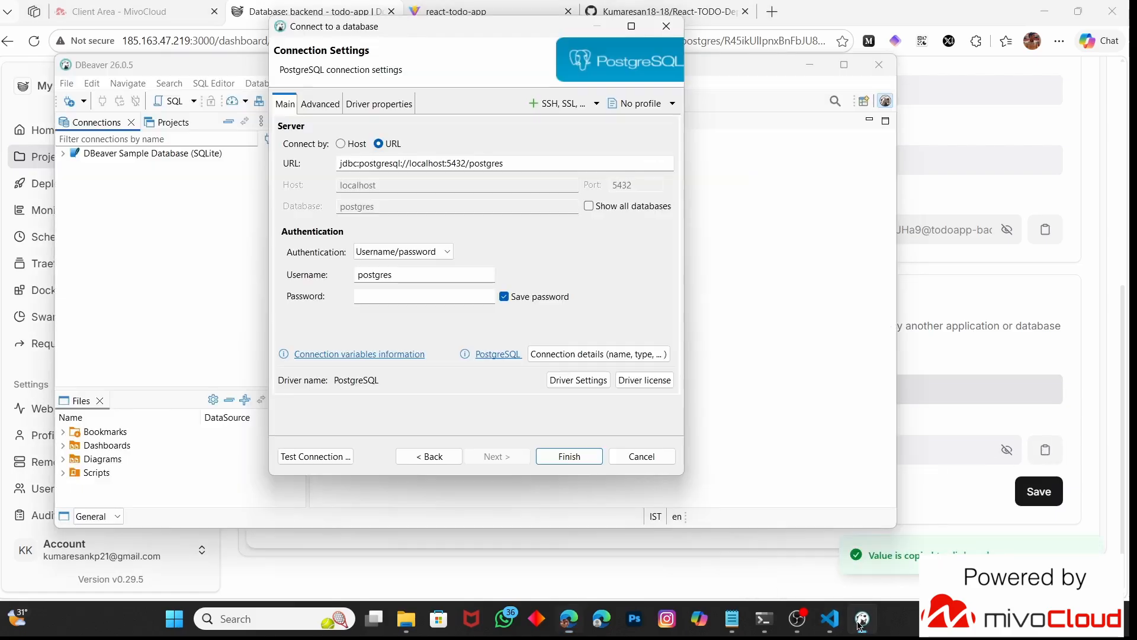
{"action": "double_click", "coordinate": [539, 163]}
{"action": "key", "text": "ctrl+v"}
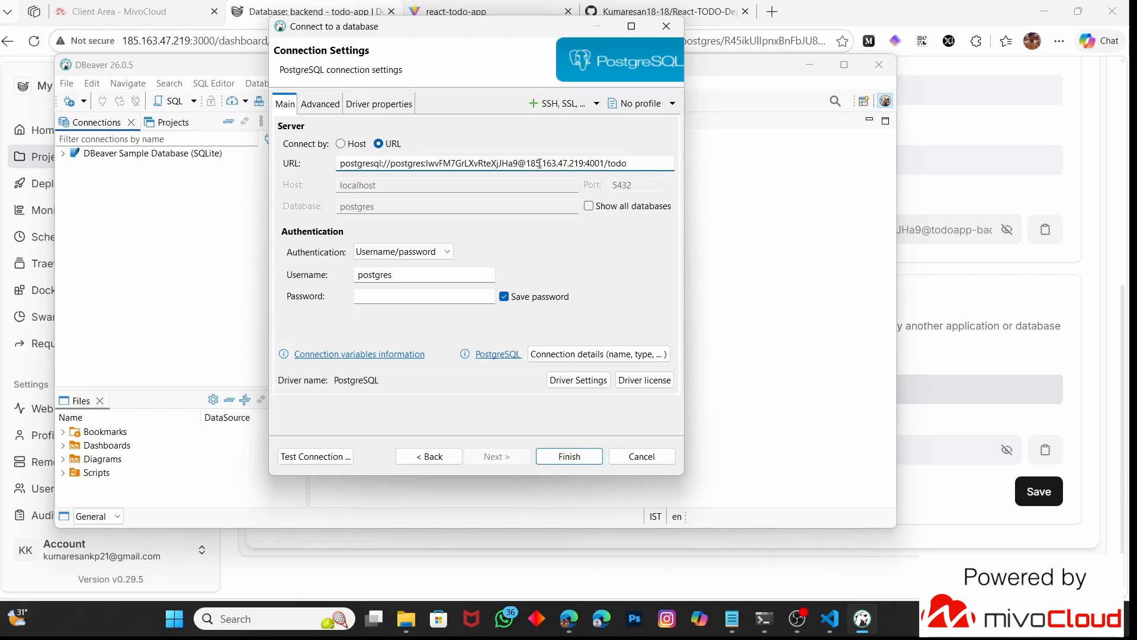
Keep Username/password authentication, copy the database password from Dokploy and paste it into the connection's password field in DBeaver
{"action": "left_click", "coordinate": [389, 251]}
{"action": "left_click", "coordinate": [453, 243]}
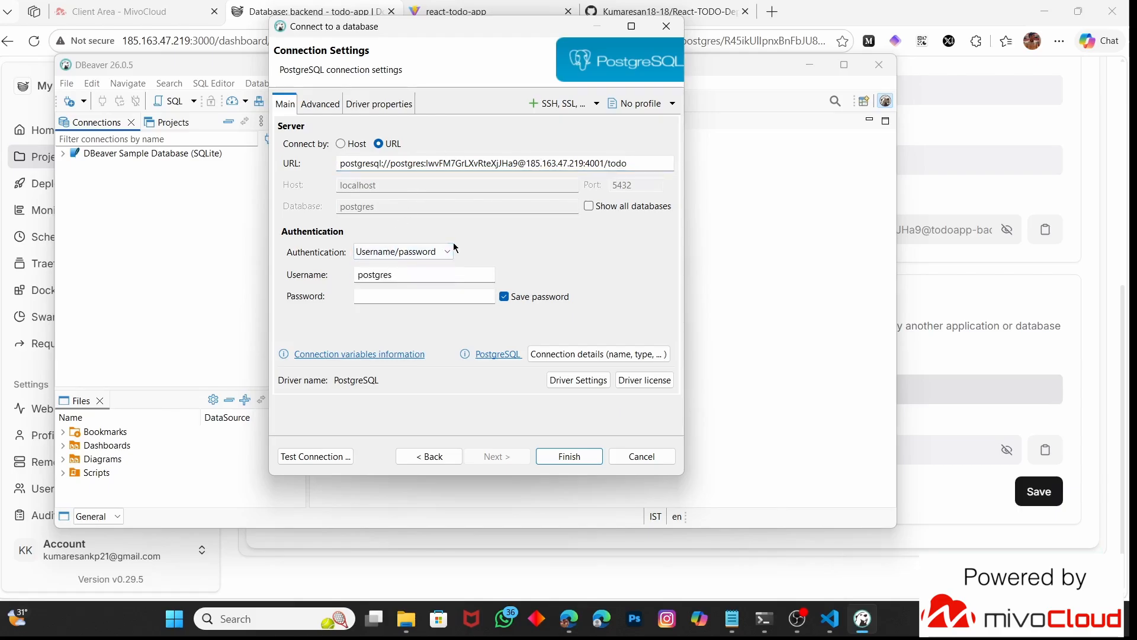
{"action": "left_click", "coordinate": [428, 296]}
{"action": "left_click", "coordinate": [1004, 243]}
{"action": "left_click", "coordinate": [631, 310]}
{"action": "key", "text": "ctrl+v"}
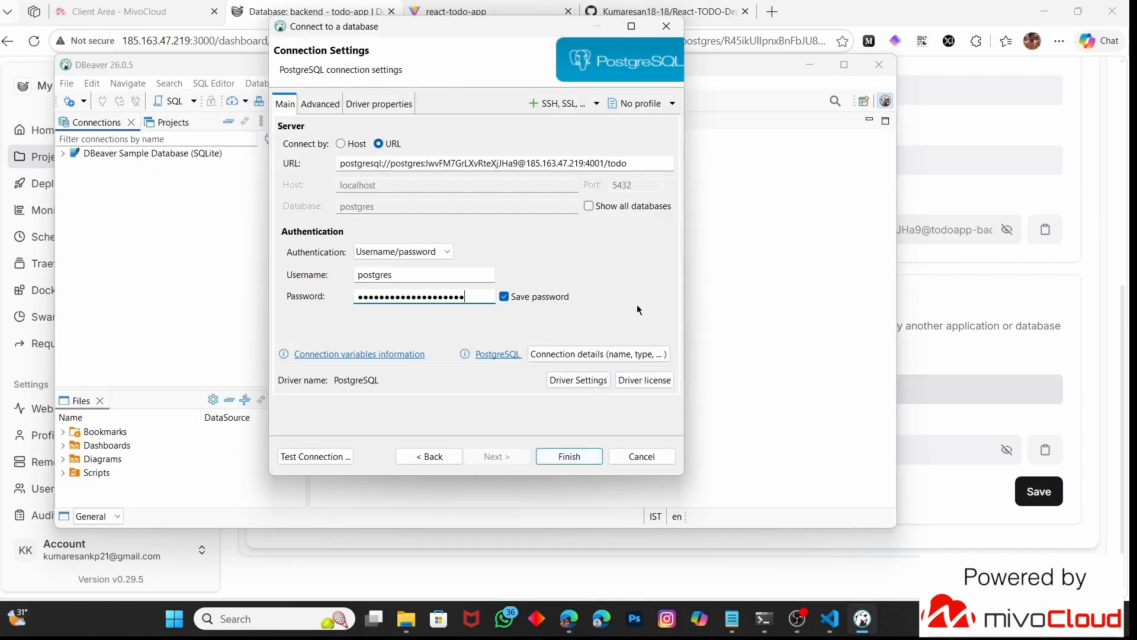
Finish creating the PostgreSQL connection, then open it and download the required PostgreSQL driver files
{"action": "left_click", "coordinate": [570, 456]}
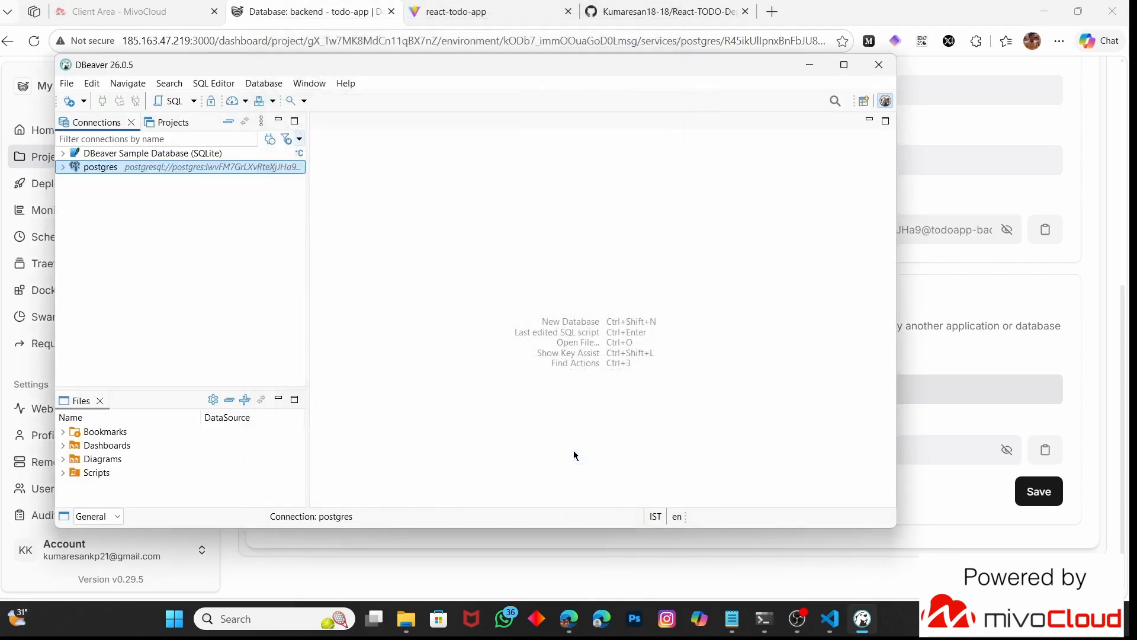
{"action": "left_click", "coordinate": [63, 167]}
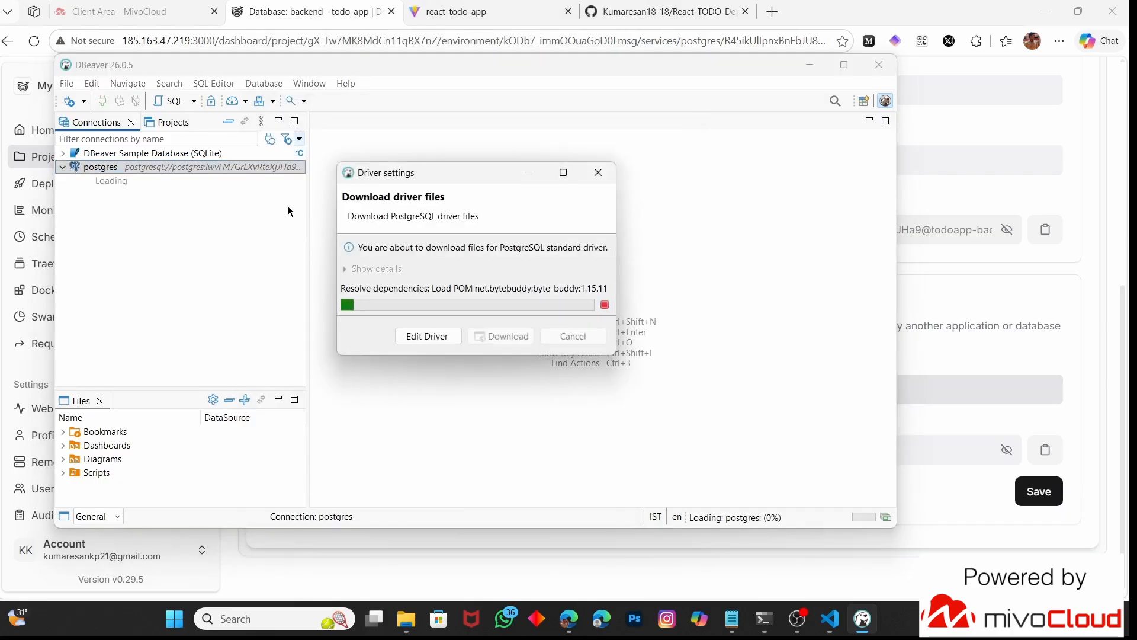
{"action": "left_click", "coordinate": [502, 338]}
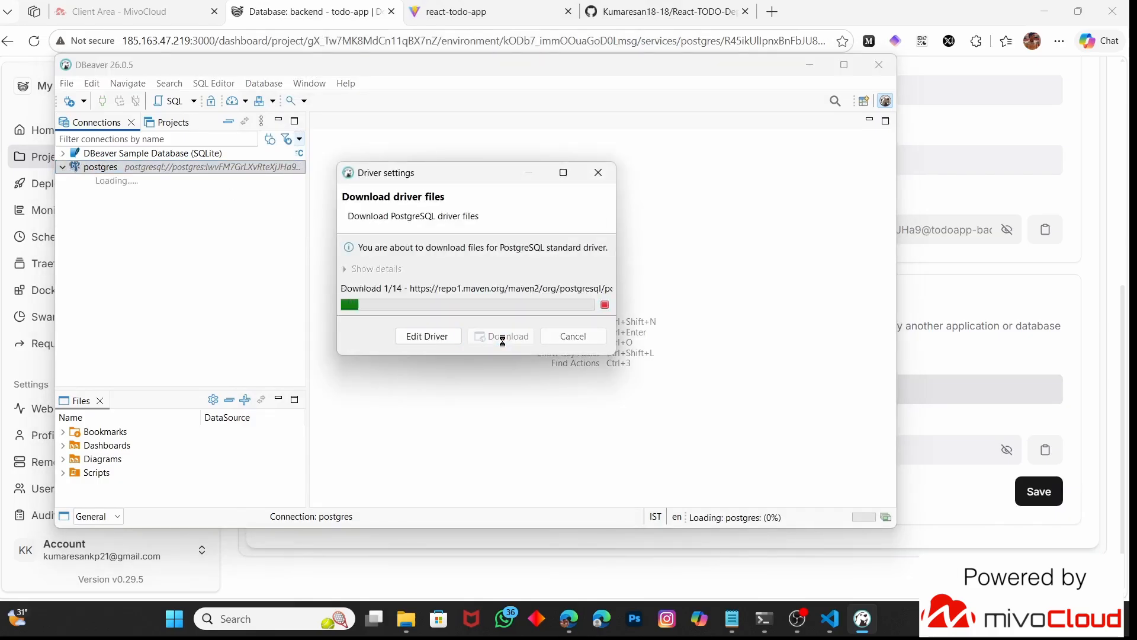
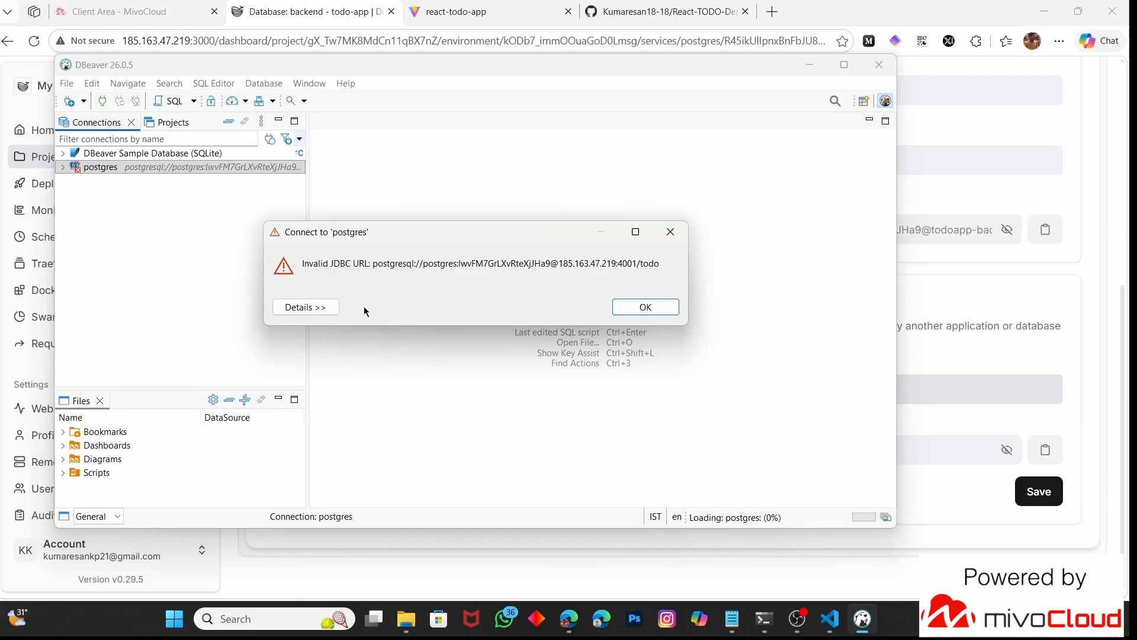
Expand the details of the postgres connection error, examine the rejected URL and dismiss the message
{"action": "left_click", "coordinate": [335, 316]}
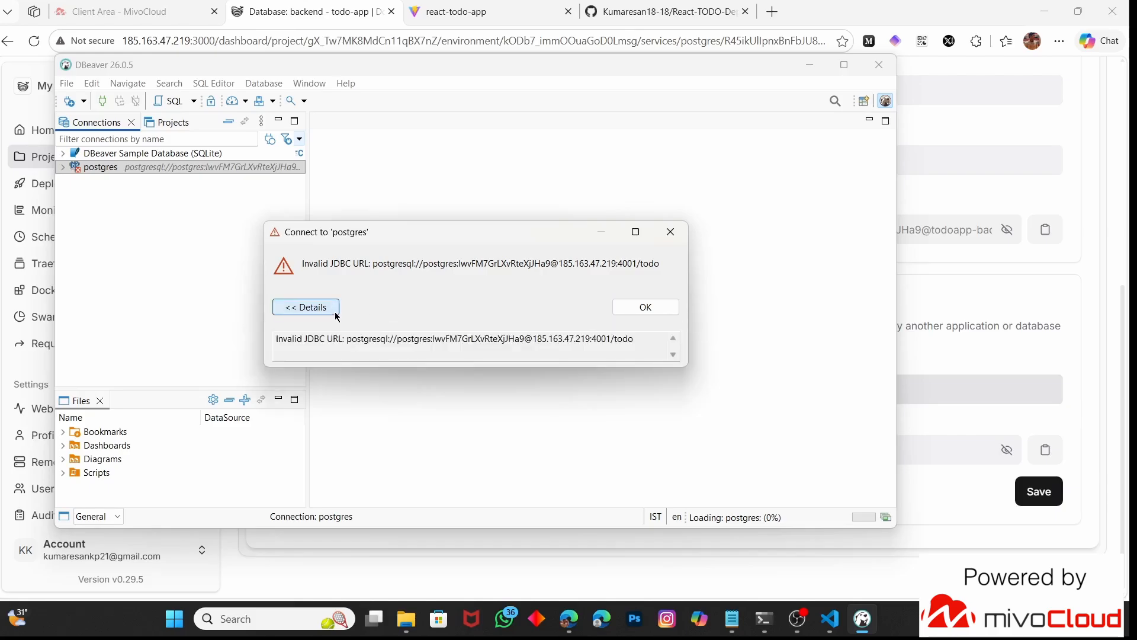
{"action": "left_click", "coordinate": [386, 343]}
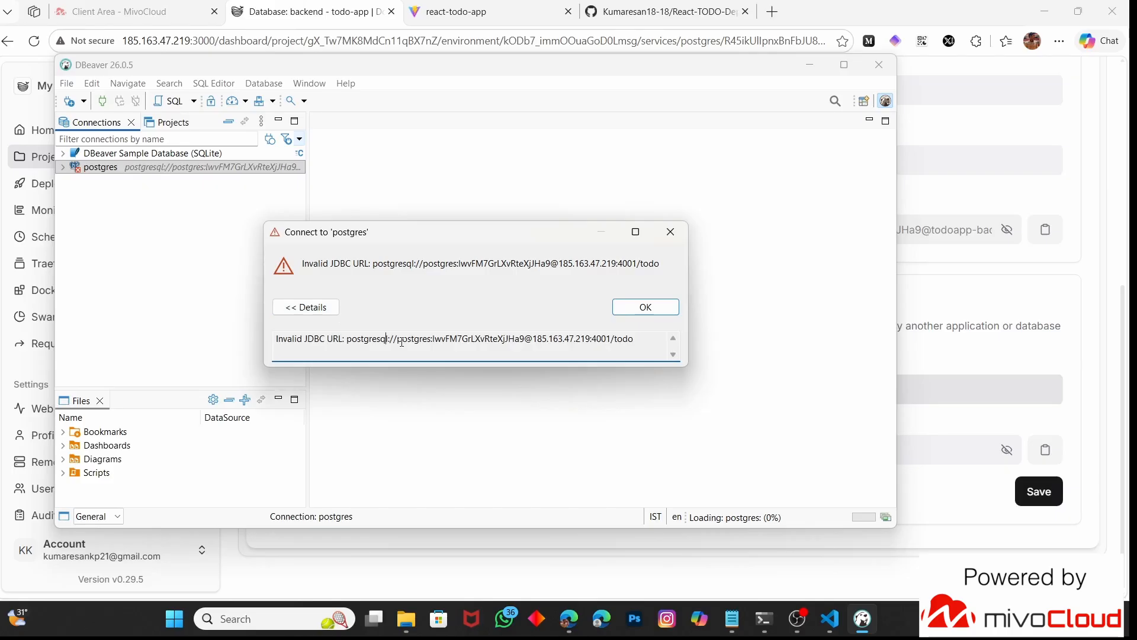
{"action": "left_click", "coordinate": [646, 313]}
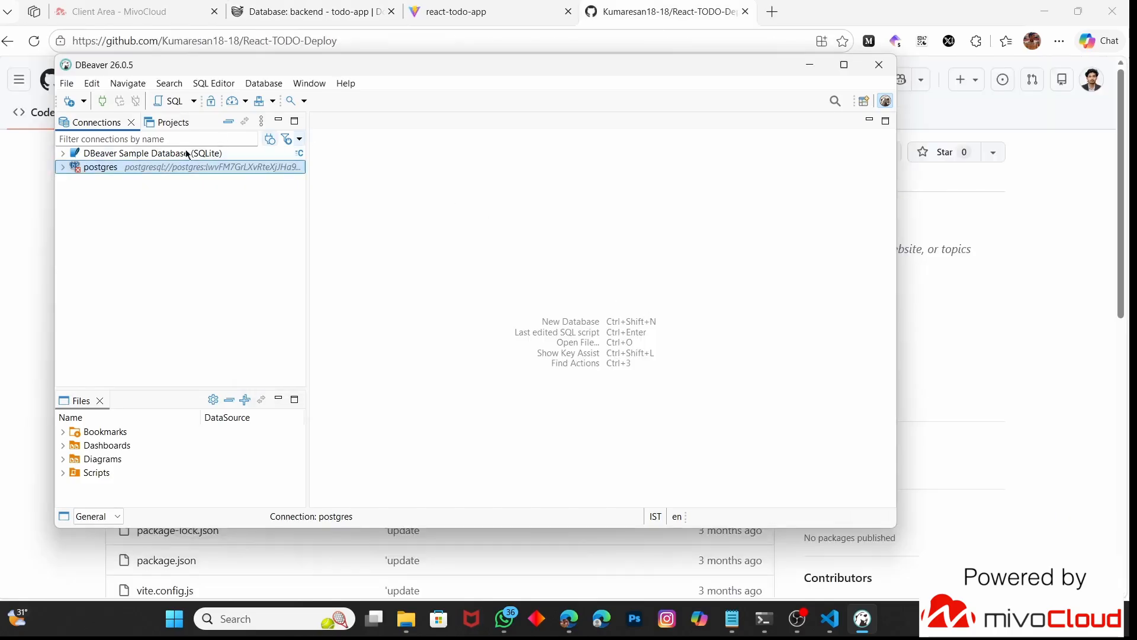
Open the postgres connection's settings for editing and add the jdbc: prefix to the start of its URL
{"action": "right_click", "coordinate": [105, 173]}
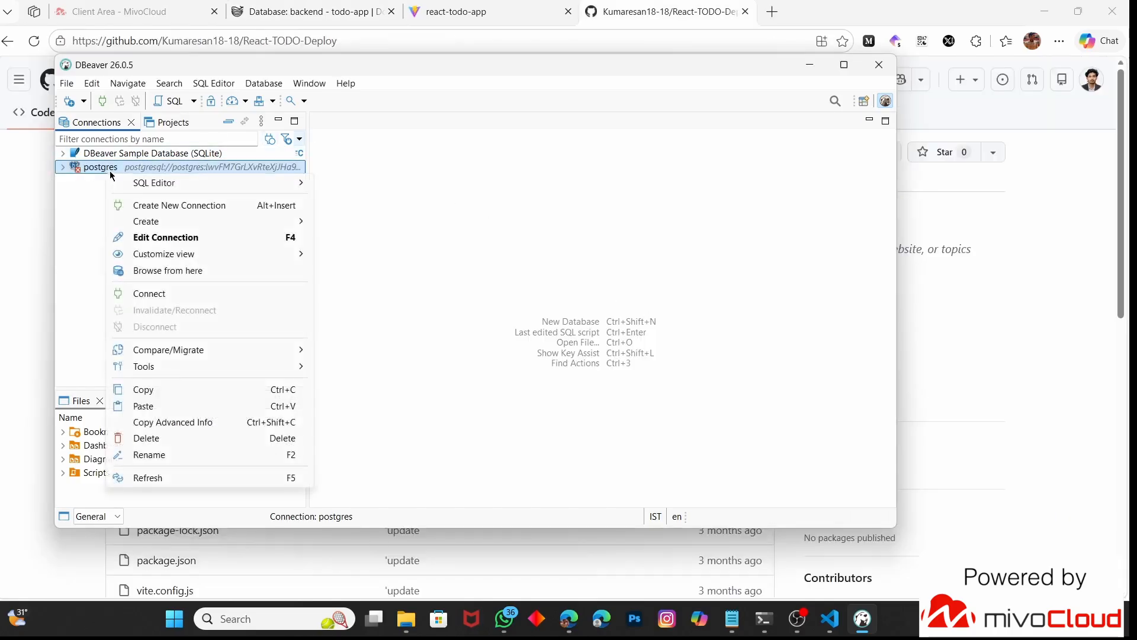
{"action": "left_click", "coordinate": [144, 240]}
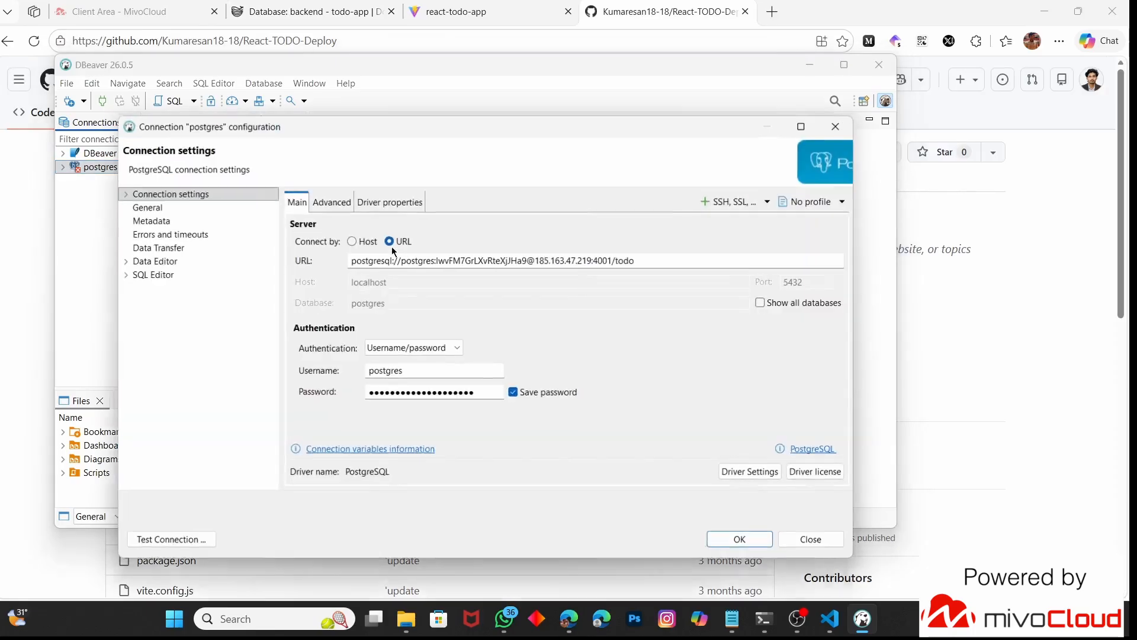
{"action": "left_click", "coordinate": [406, 262]}
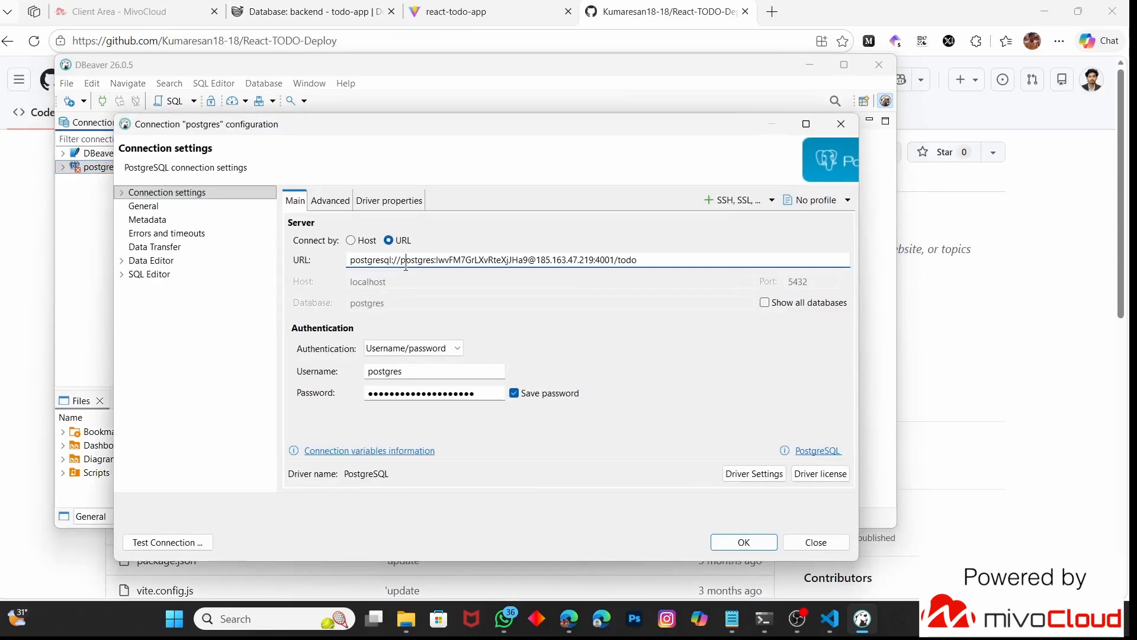
{"action": "left_click", "coordinate": [352, 260]}
{"action": "type", "text": "jdbc:"}
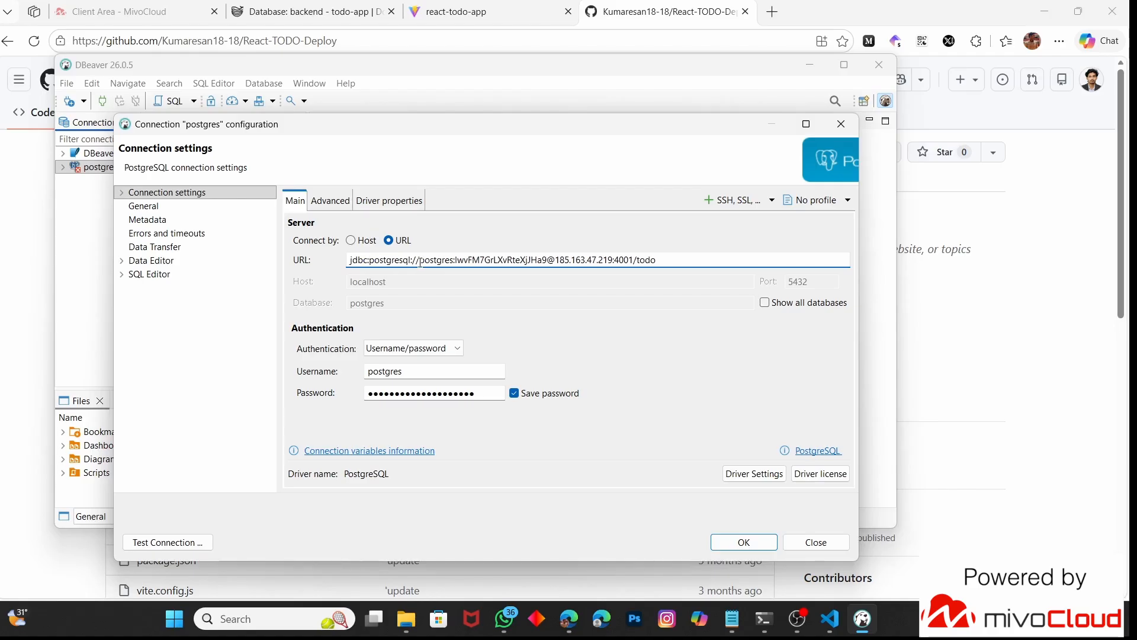
Remove the embedded username and password from the URL, leaving jdbc:postgresql://185.163.47.219:4001/todo, save the settings and try to connect
{"action": "left_click_drag", "start_coordinate": [420, 261], "coordinate": [553, 259]}
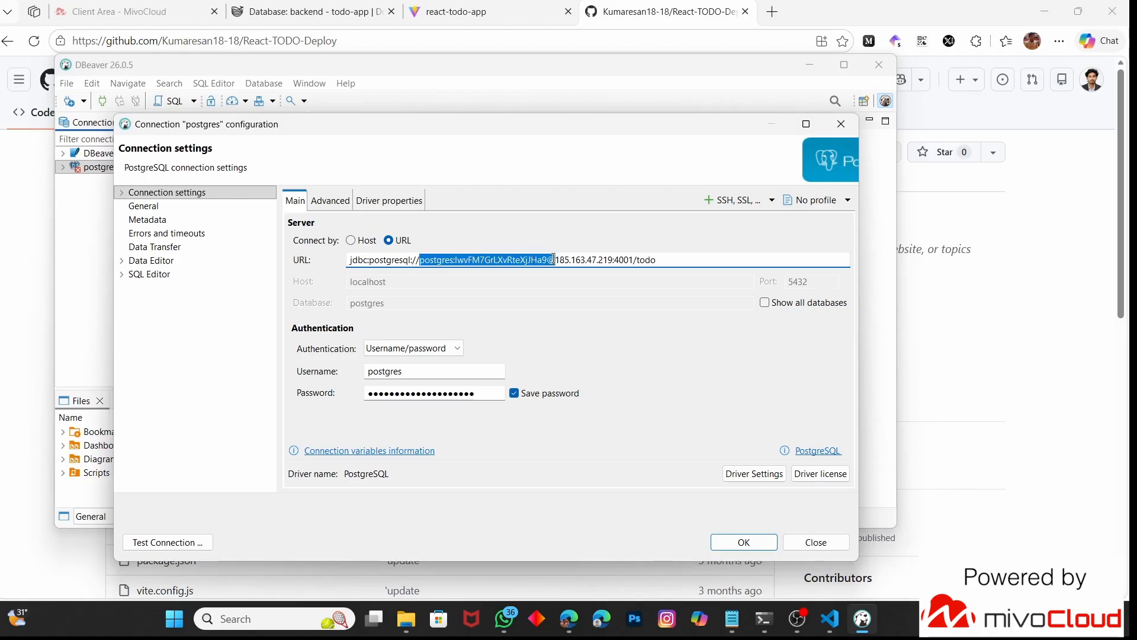
{"action": "key", "text": "BackSpace"}
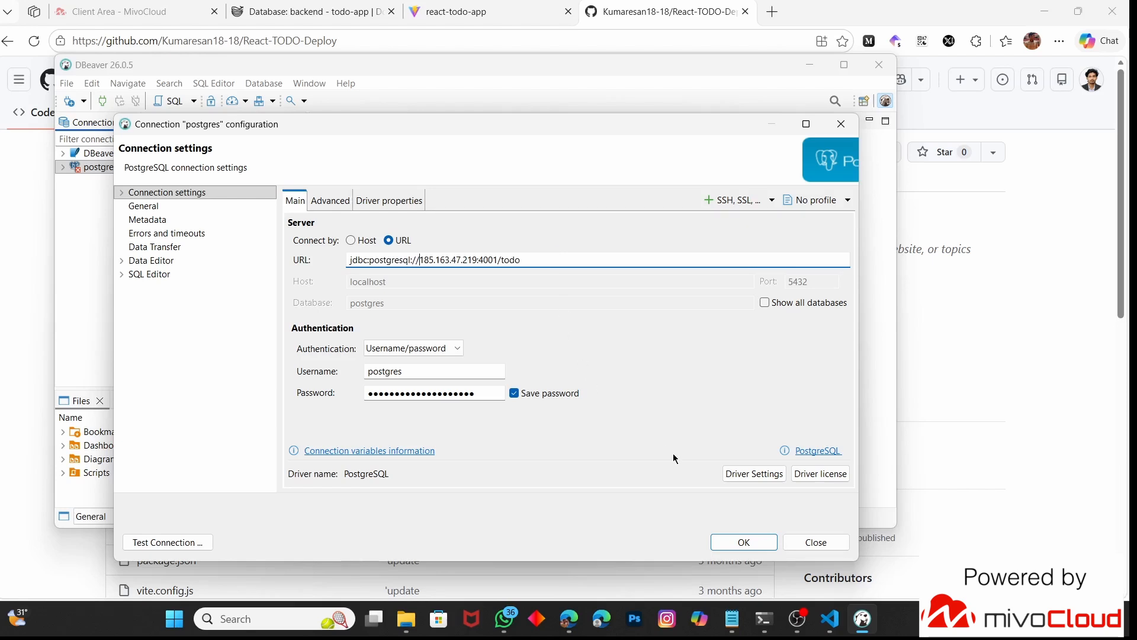
{"action": "double_click", "coordinate": [399, 373]}
{"action": "left_click", "coordinate": [395, 394]}
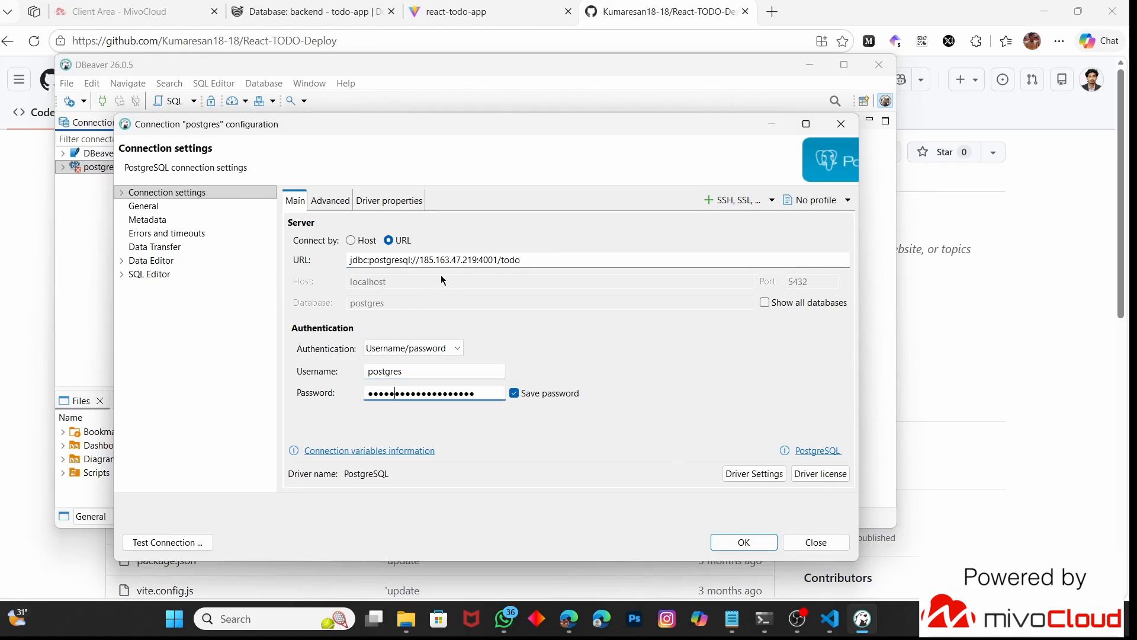
{"action": "left_click", "coordinate": [739, 541]}
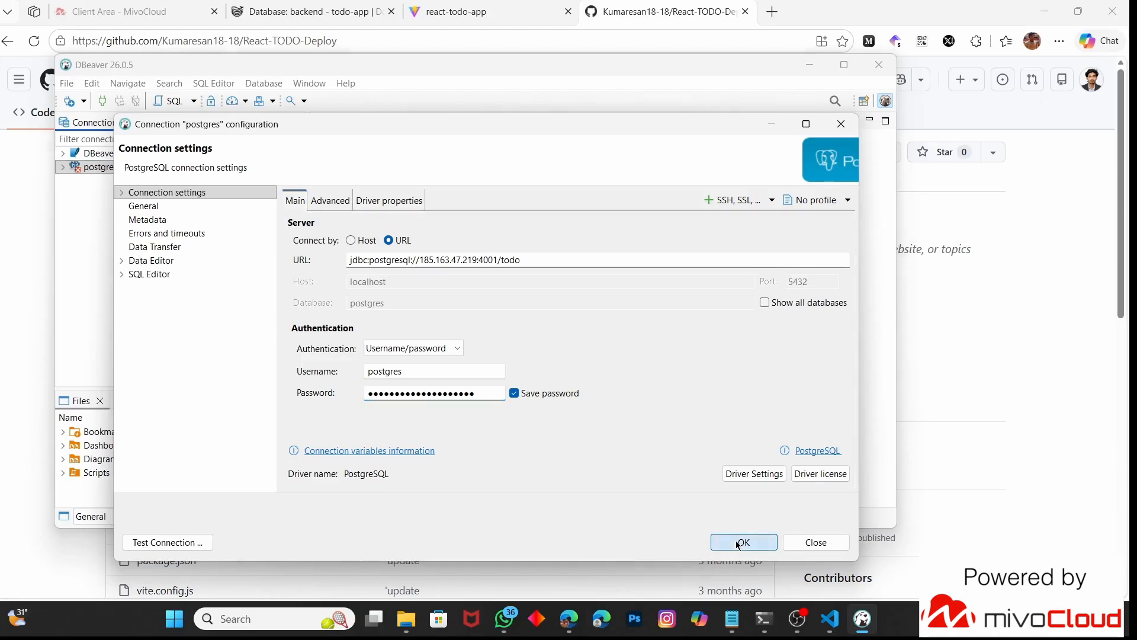
{"action": "left_click", "coordinate": [61, 168]}
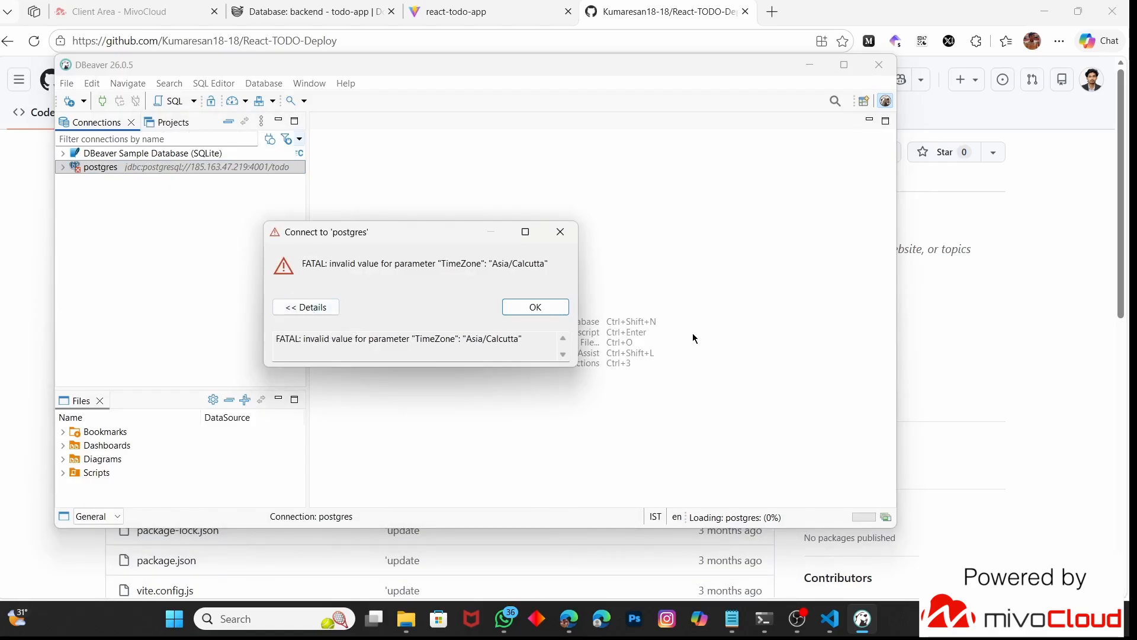
{"action": "left_click", "coordinate": [536, 307]}
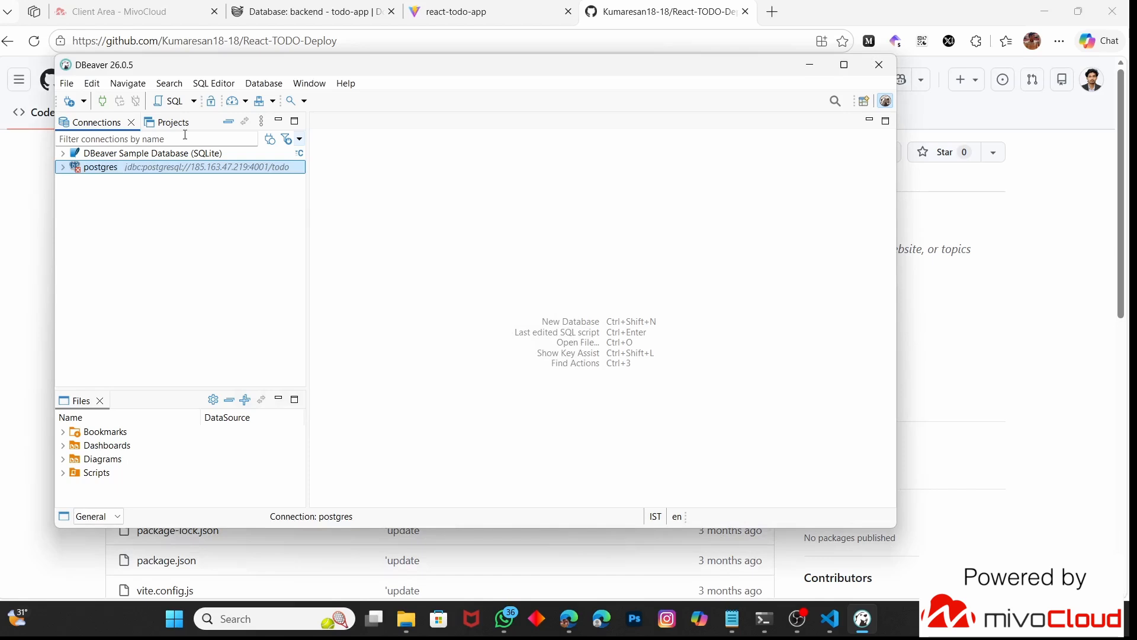
Set DBeaver's Timezone to Asia/Kolkata (UTC+05:30) in the User Interface preferences and apply the change
{"action": "left_click", "coordinate": [309, 83]}
{"action": "left_click", "coordinate": [360, 298]}
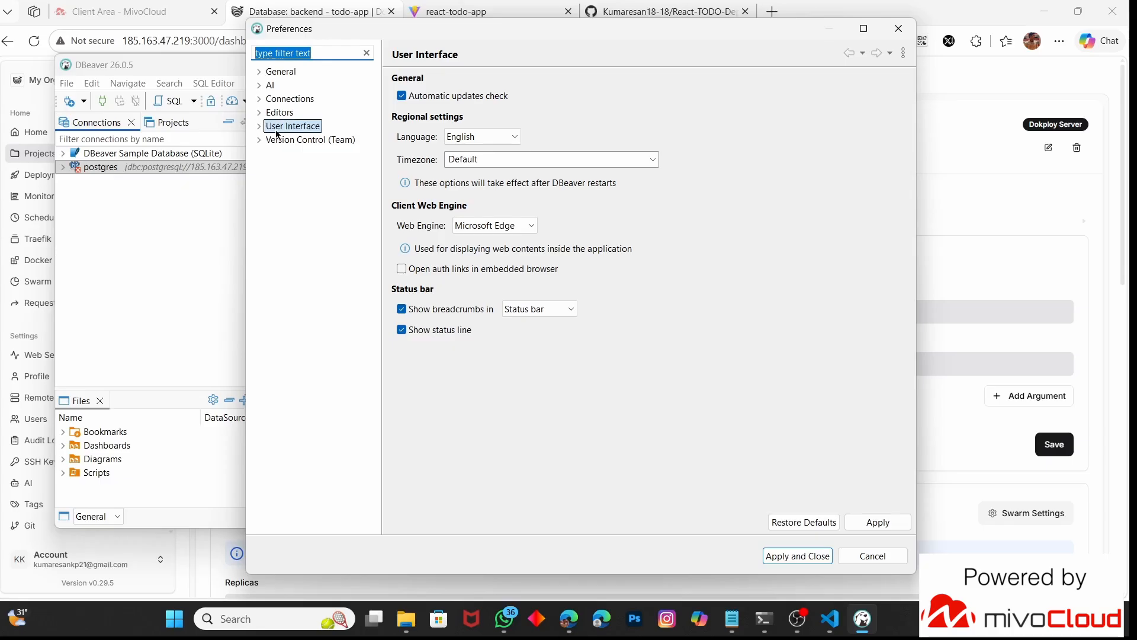
{"action": "left_click", "coordinate": [274, 130]}
{"action": "left_click", "coordinate": [260, 127]}
{"action": "left_click", "coordinate": [260, 126]}
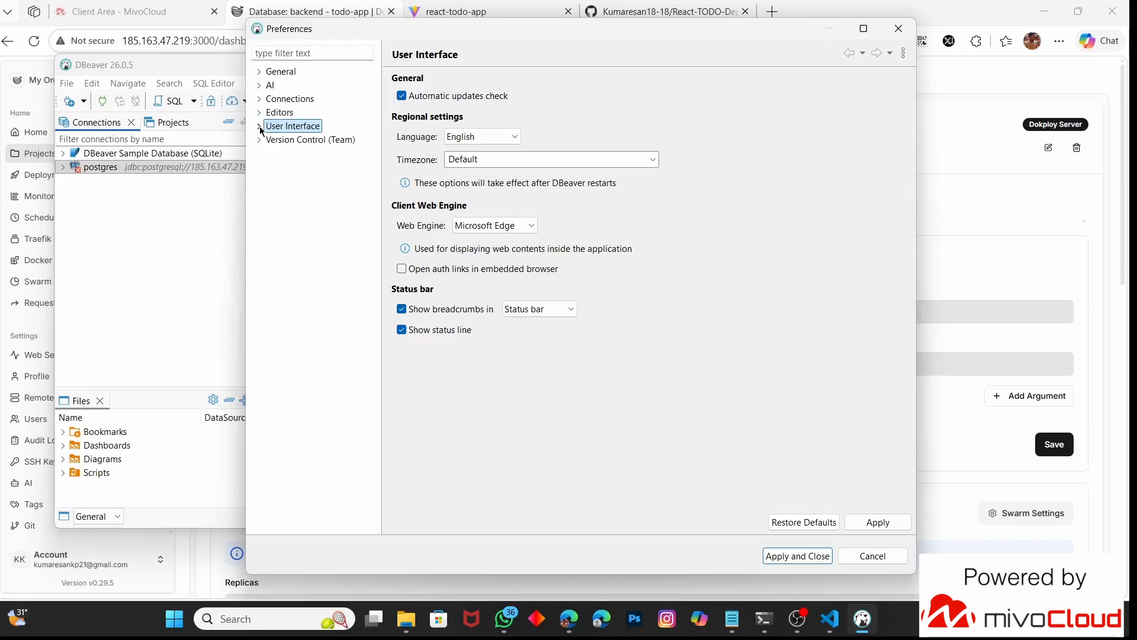
{"action": "double_click", "coordinate": [489, 159]}
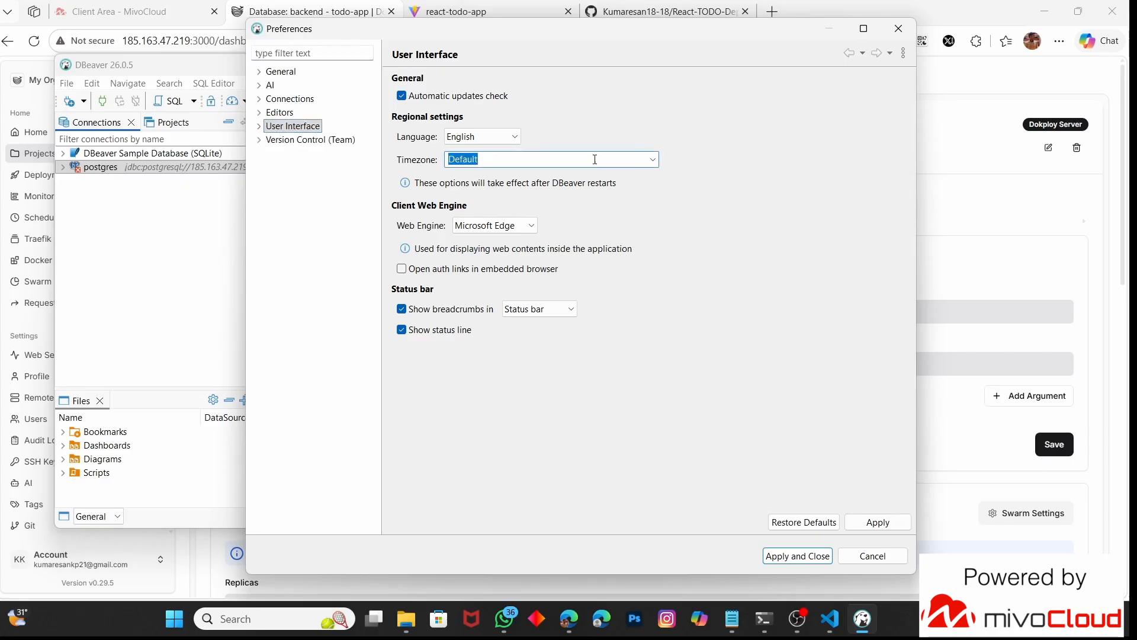
{"action": "left_click", "coordinate": [653, 159]}
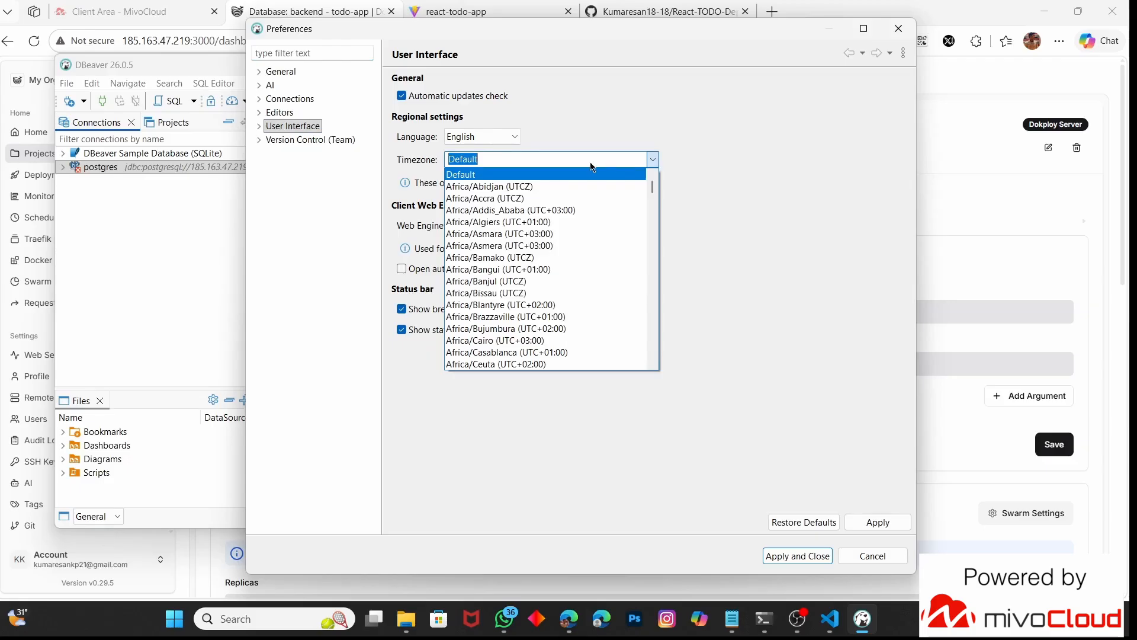
{"action": "type", "text": "as"}
{"action": "key", "text": "BackSpace"}
{"action": "key", "text": "BackSpace"}
{"action": "key", "text": "BackSpace"}
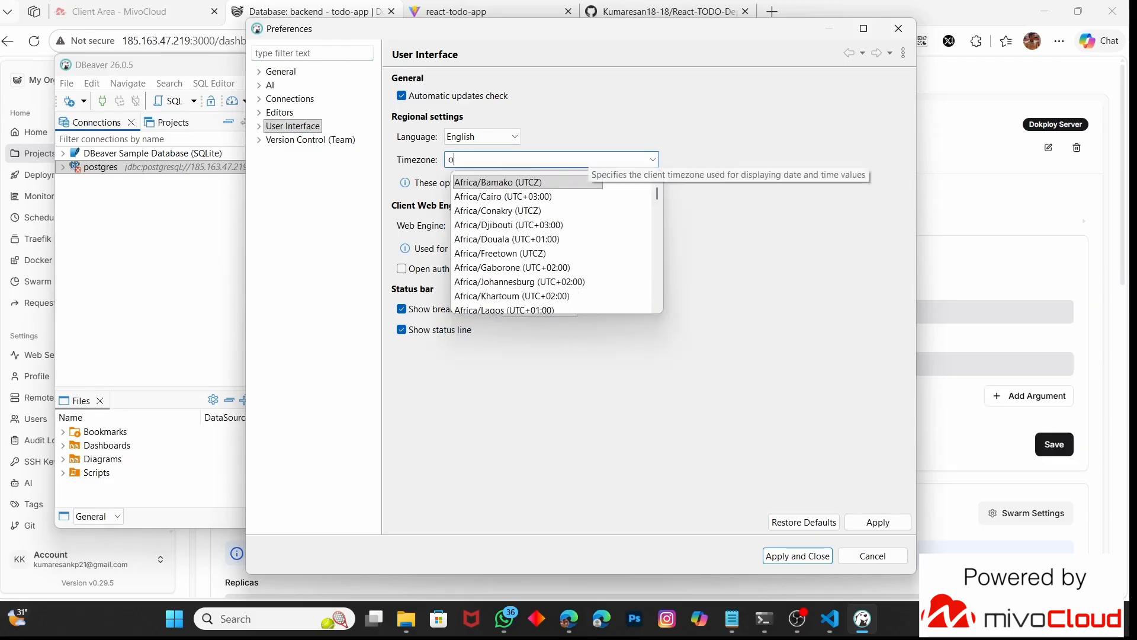
{"action": "type", "text": "asi"}
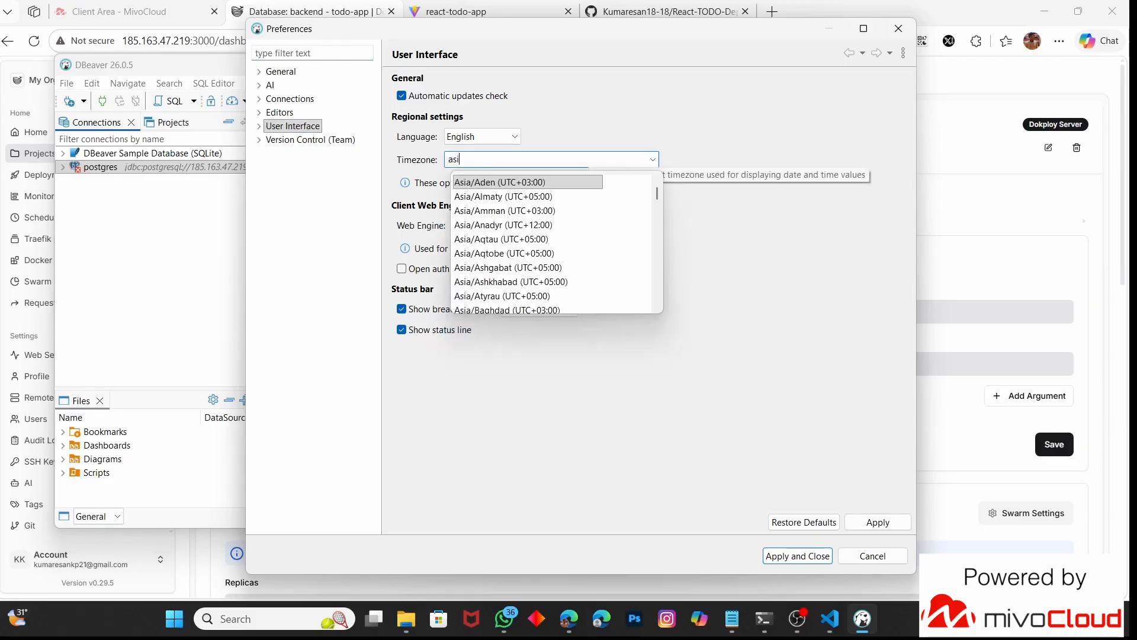
{"action": "type", "text": "a/ko"}
{"action": "key", "text": "Return"}
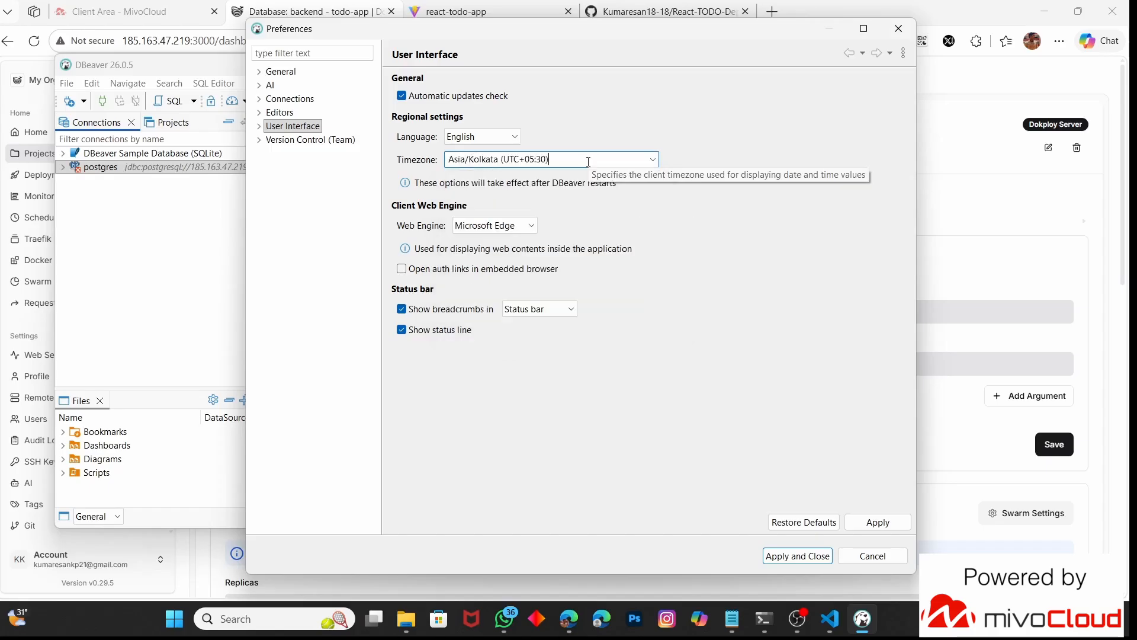
{"action": "left_click", "coordinate": [798, 556]}
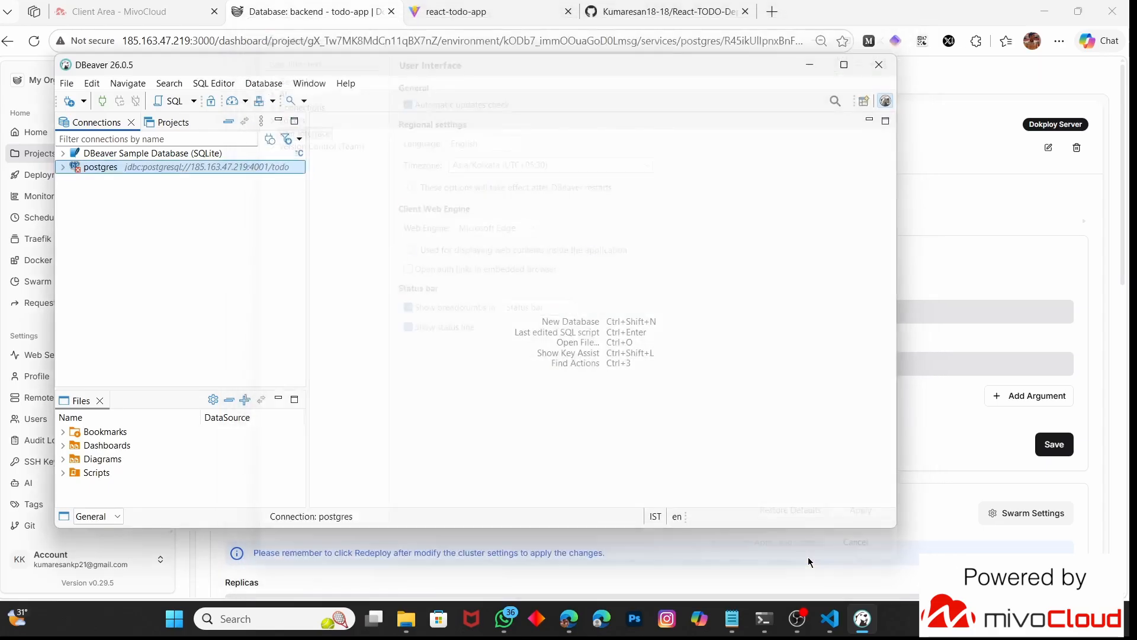
Connect to the postgres database and expand the todo database down to the Tables folder of its public schema
{"action": "left_click", "coordinate": [63, 167]}
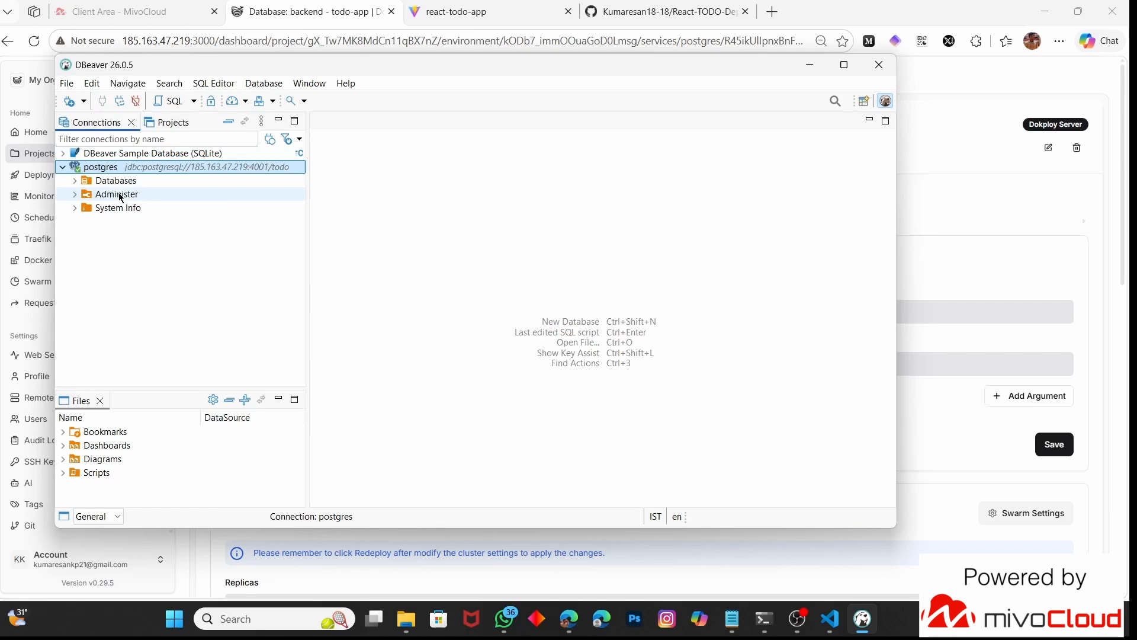
{"action": "left_click", "coordinate": [74, 180]}
{"action": "left_click", "coordinate": [85, 193]}
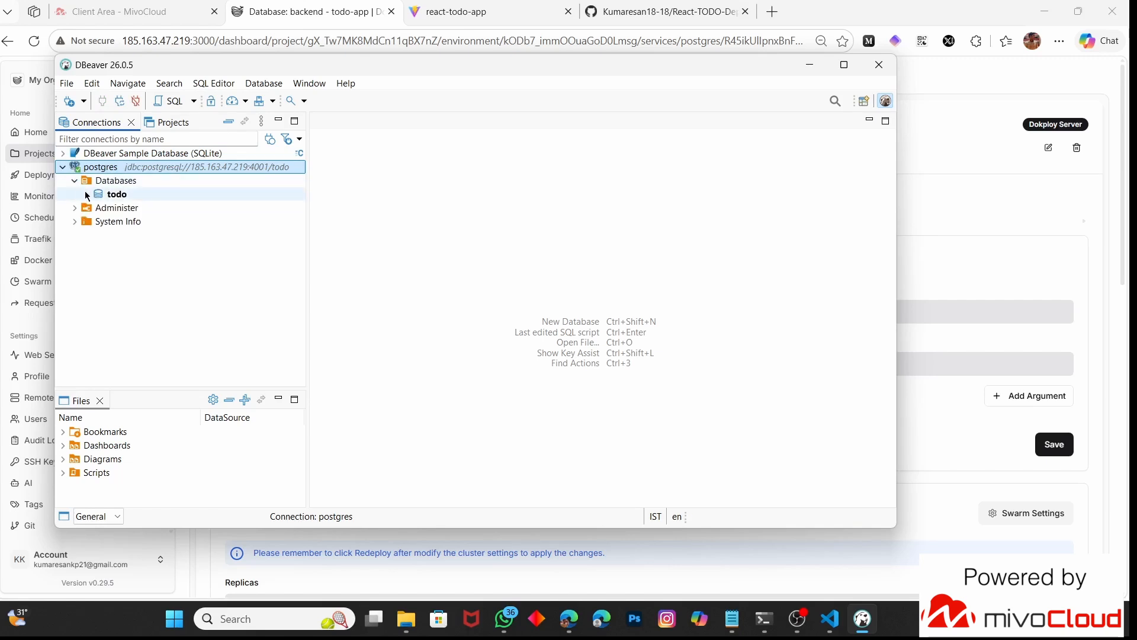
{"action": "left_click", "coordinate": [98, 208]}
{"action": "left_click", "coordinate": [113, 221]}
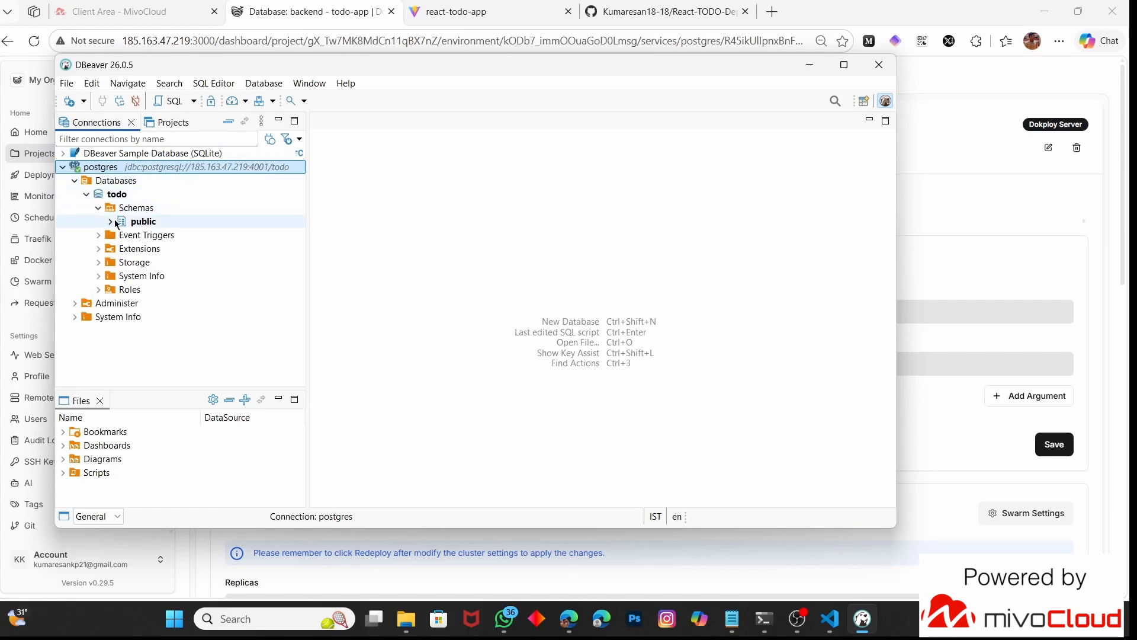
{"action": "left_click", "coordinate": [121, 235]}
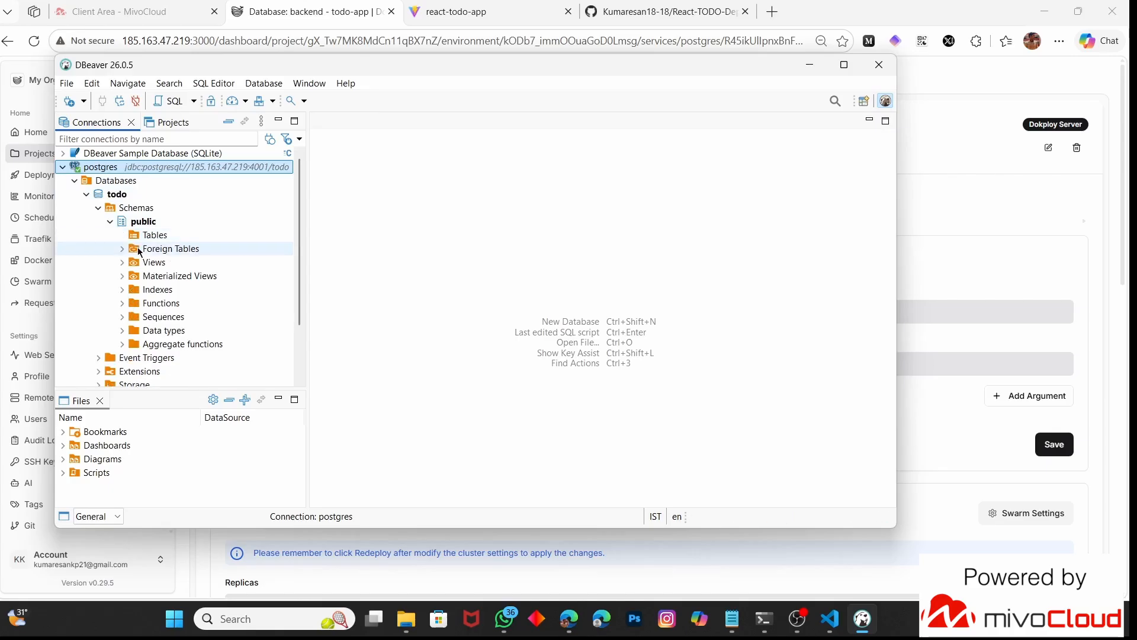
View the list of tables in the todo database's public schema
{"action": "left_click", "coordinate": [146, 234]}
{"action": "right_click", "coordinate": [147, 237]}
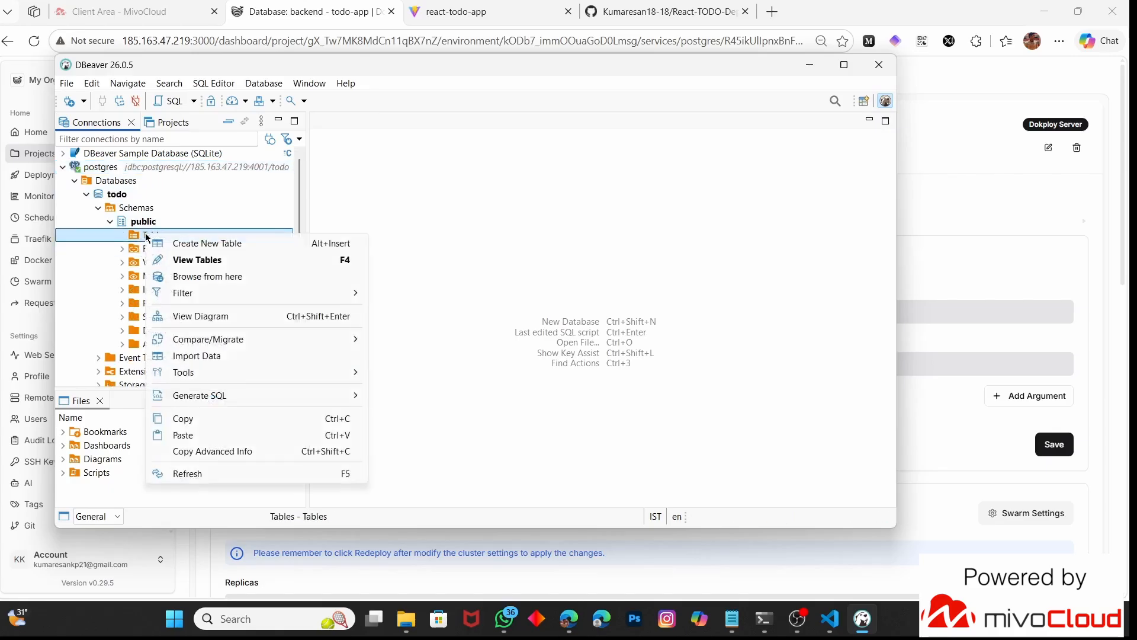
{"action": "left_click", "coordinate": [185, 259]}
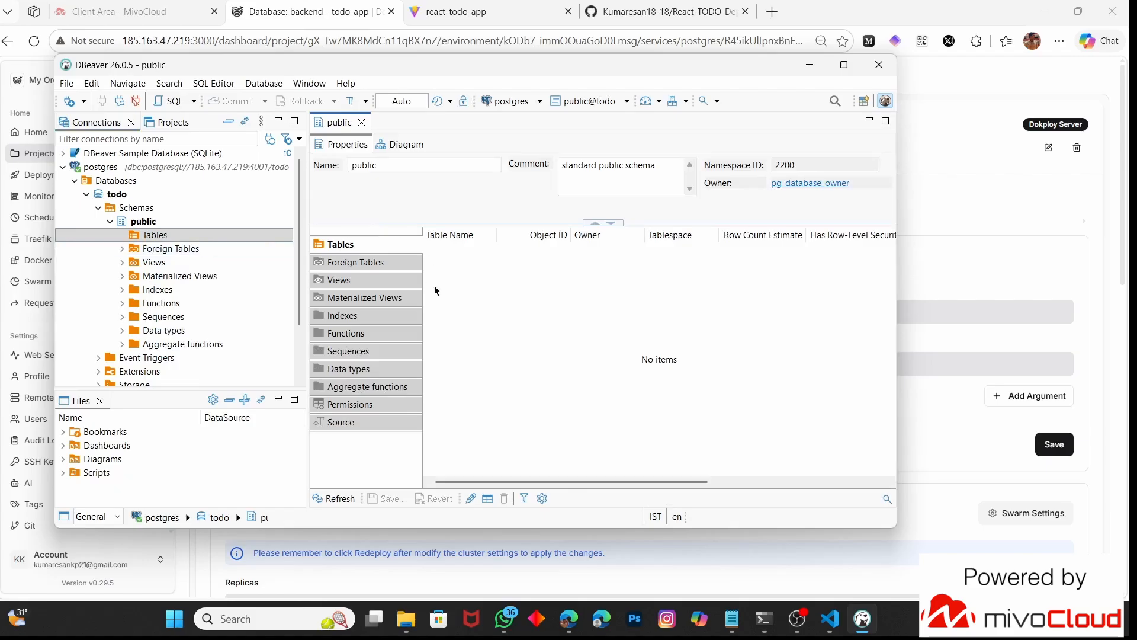
Create a new table named testing in the public schema and check its data view
{"action": "left_click", "coordinate": [171, 234]}
{"action": "right_click", "coordinate": [171, 234]}
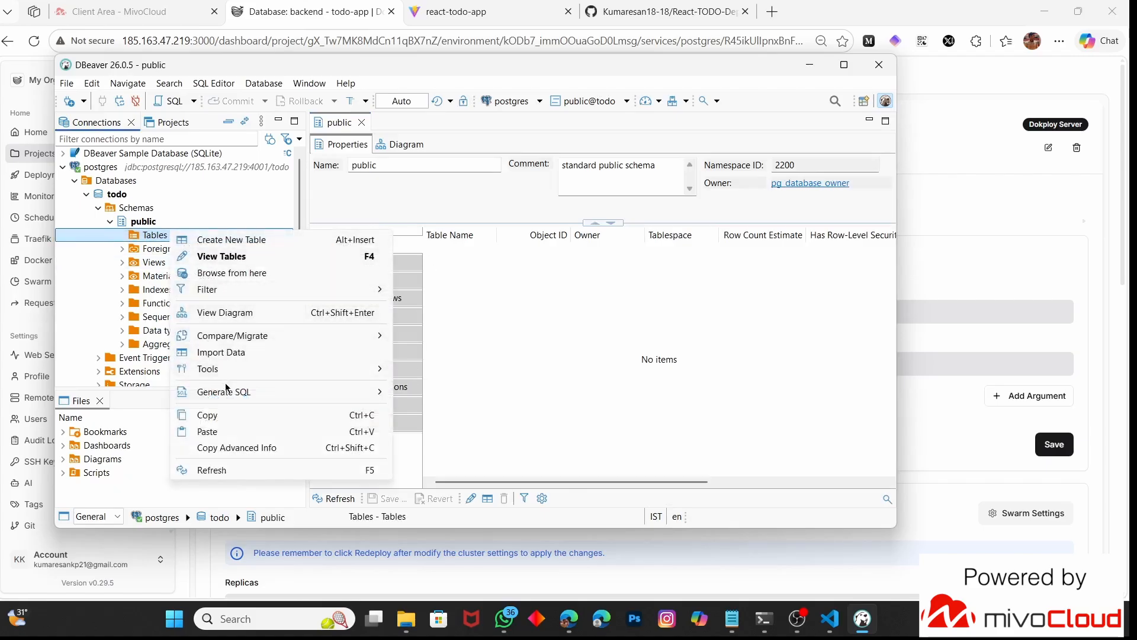
{"action": "left_click", "coordinate": [238, 239]}
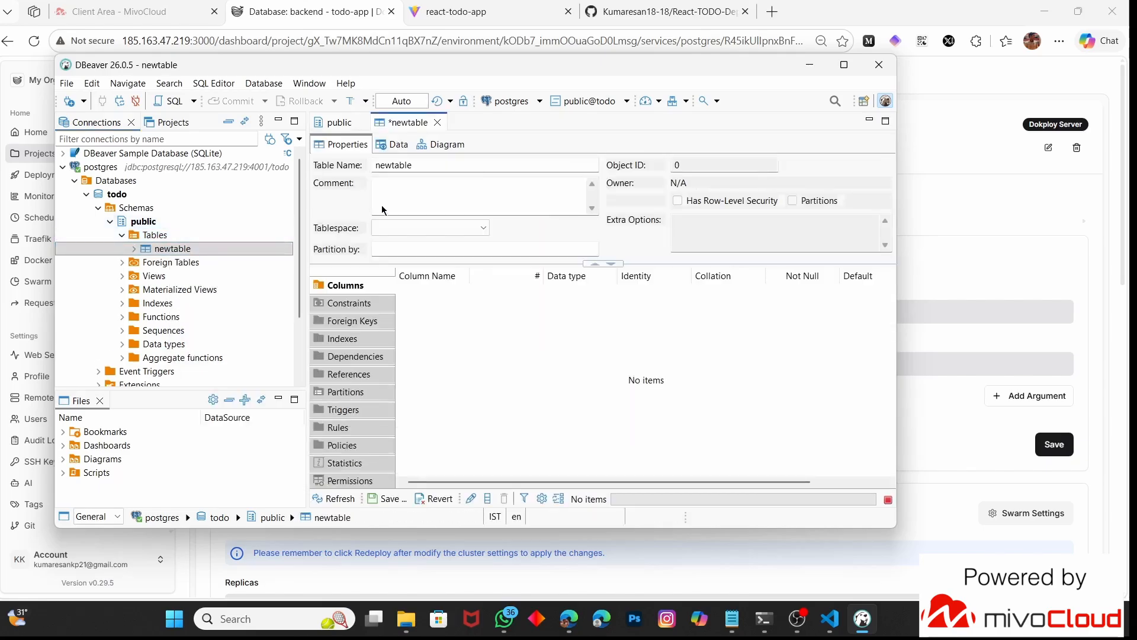
{"action": "double_click", "coordinate": [397, 169]}
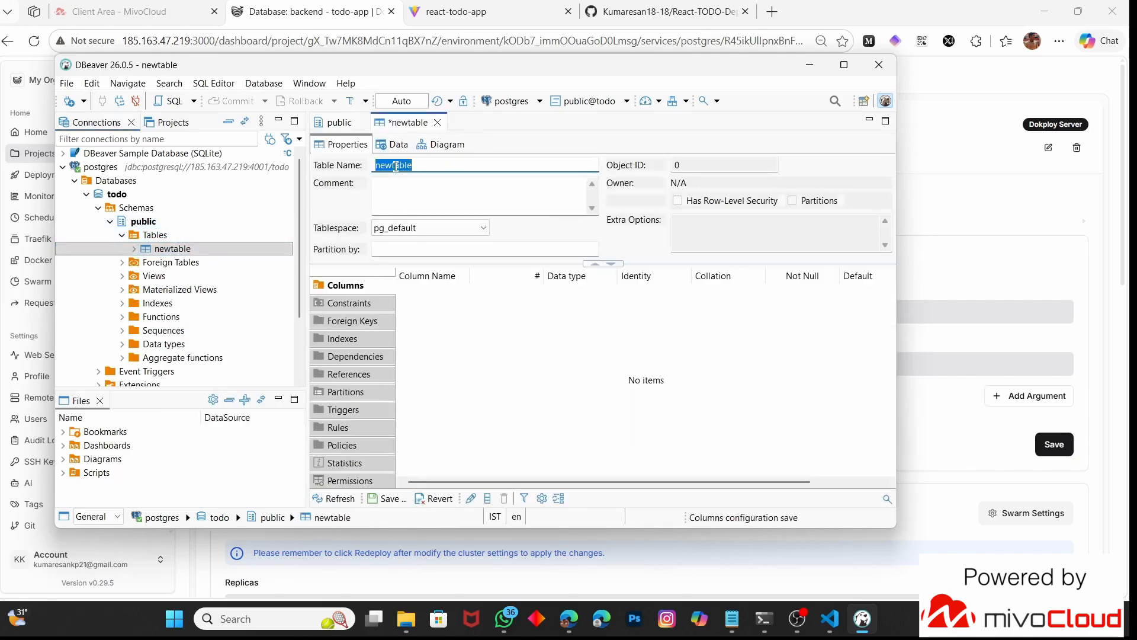
{"action": "type", "text": "tesing"}
{"action": "key", "text": "Left"}
{"action": "key", "text": "Left"}
{"action": "key", "text": "Left"}
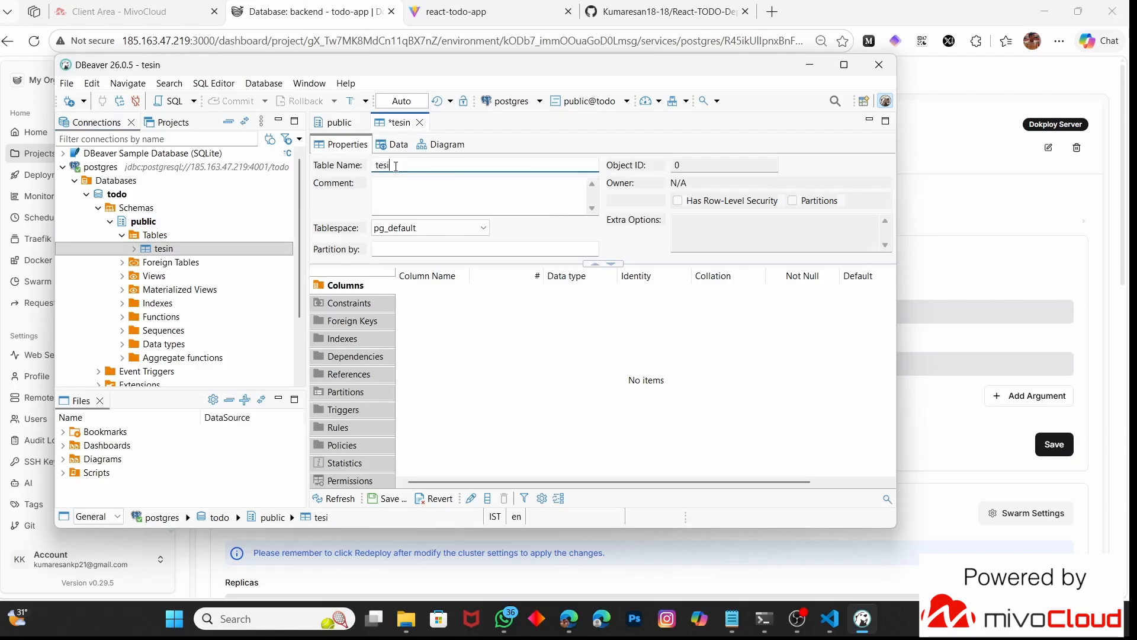
{"action": "type", "text": "ting"}
{"action": "left_click", "coordinate": [399, 145]}
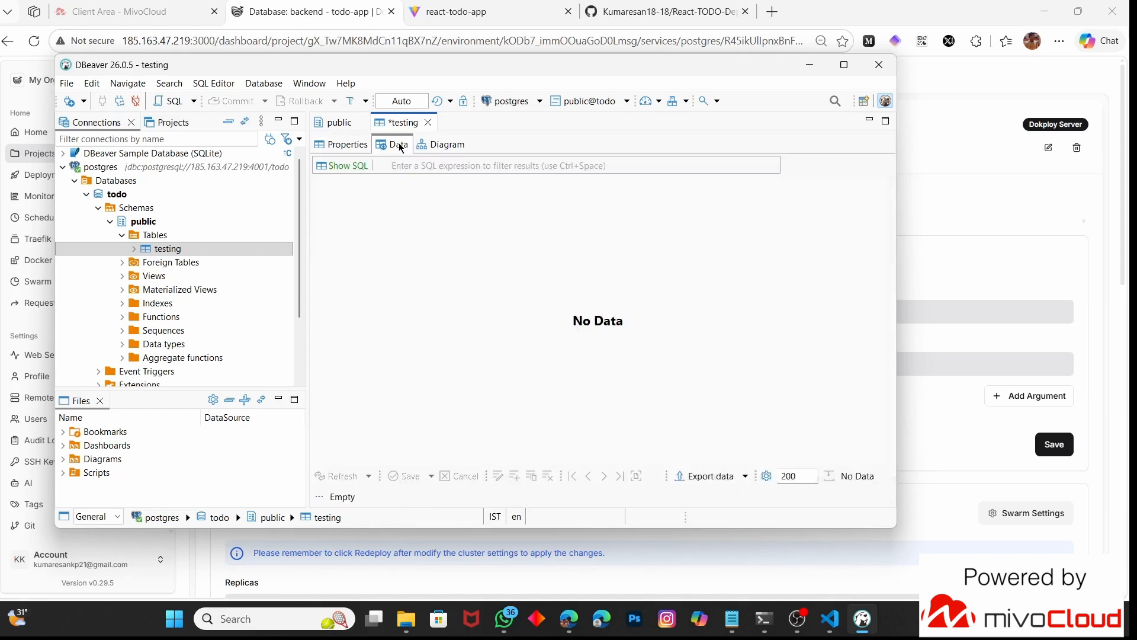
{"action": "left_click", "coordinate": [342, 147]}
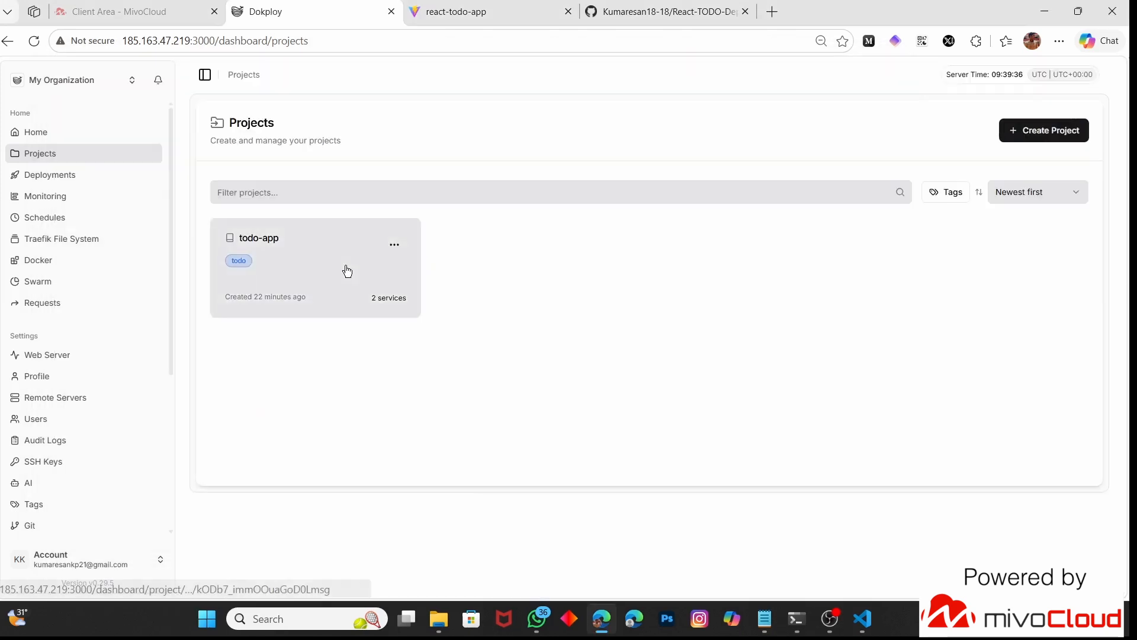
Search the service templates for BRO in todo-app's production environment and create the Browserless service
{"action": "left_click", "coordinate": [364, 266]}
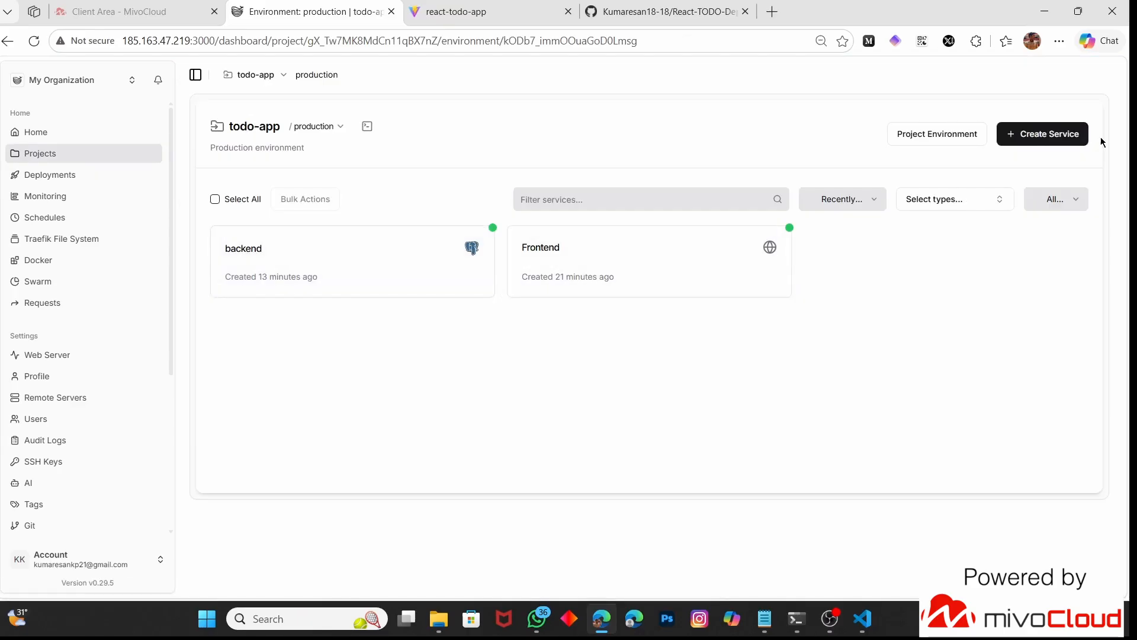
{"action": "left_click", "coordinate": [1044, 143]}
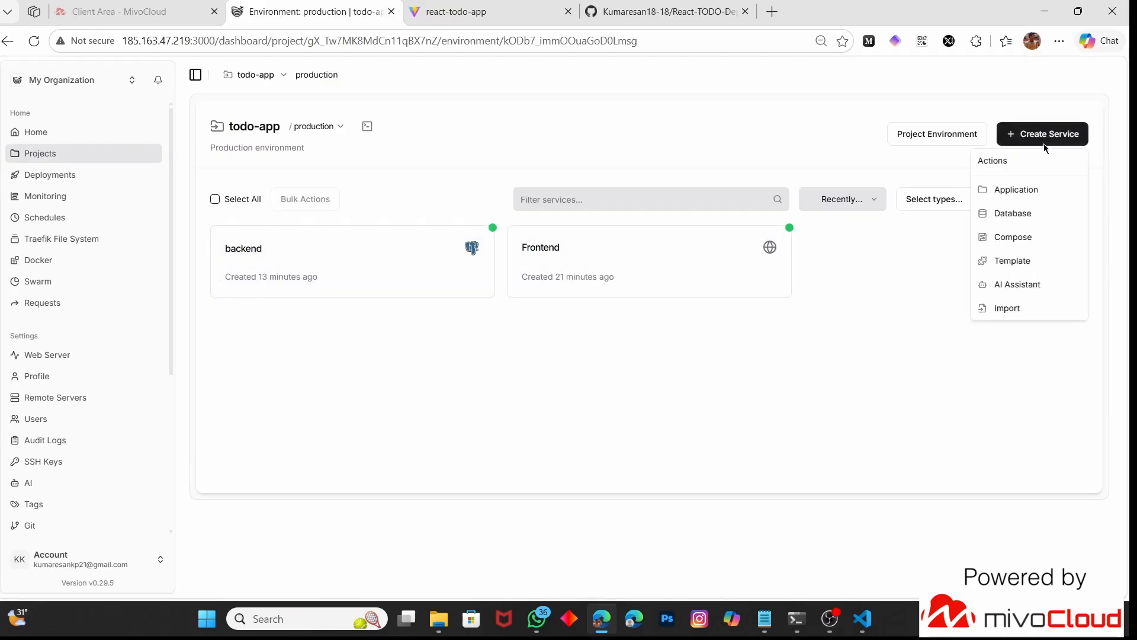
{"action": "left_click", "coordinate": [1008, 259]}
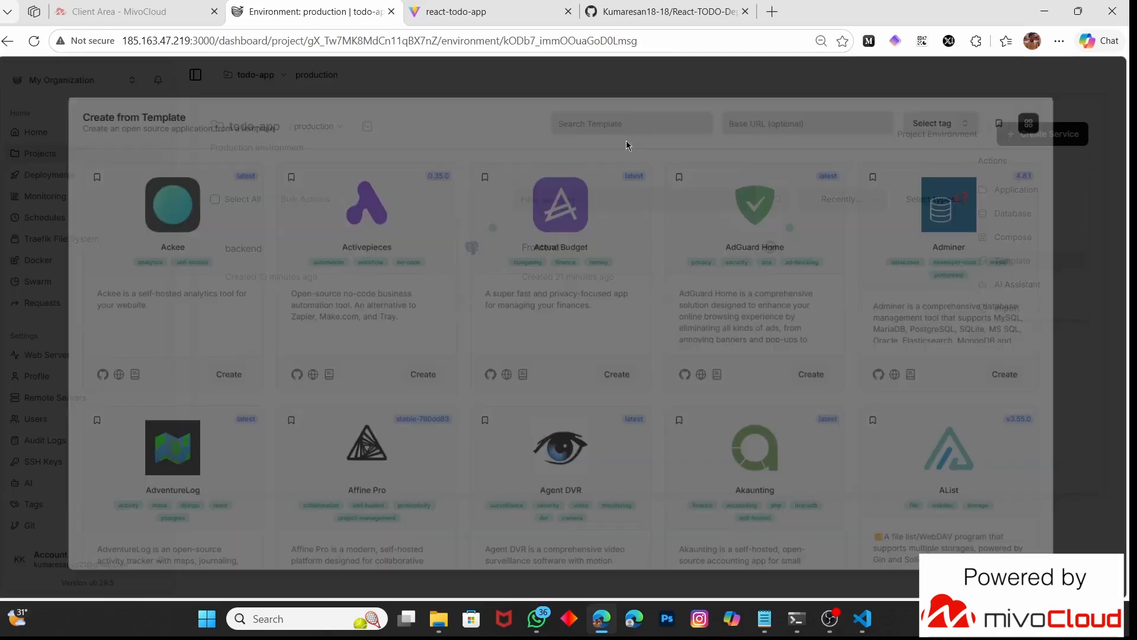
{"action": "left_click", "coordinate": [600, 112]}
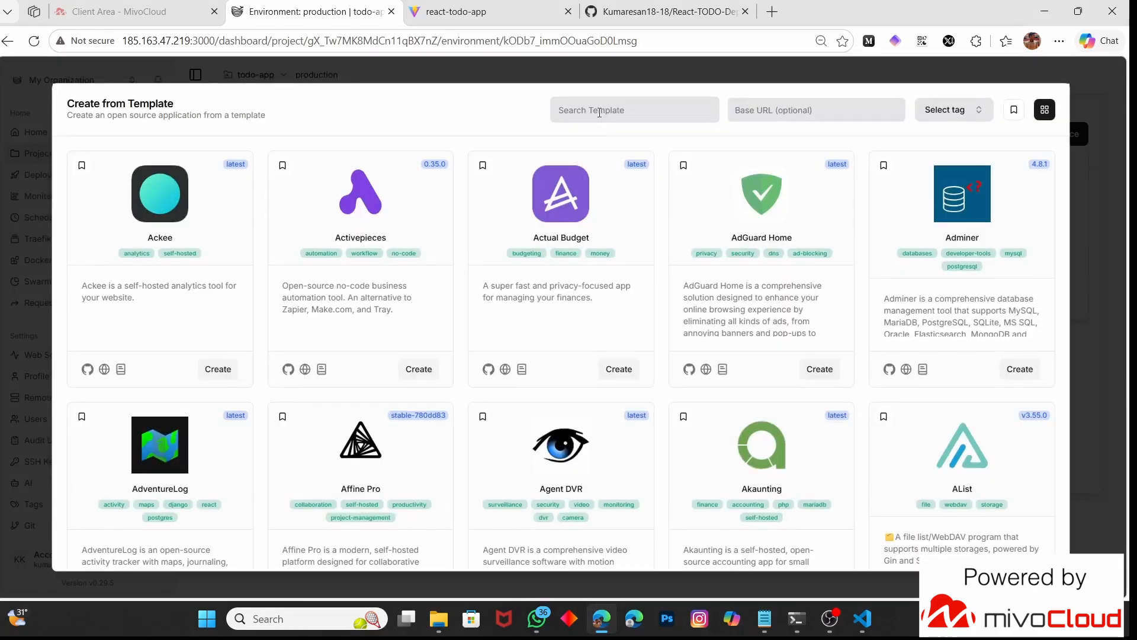
{"action": "type", "text": "BRO"}
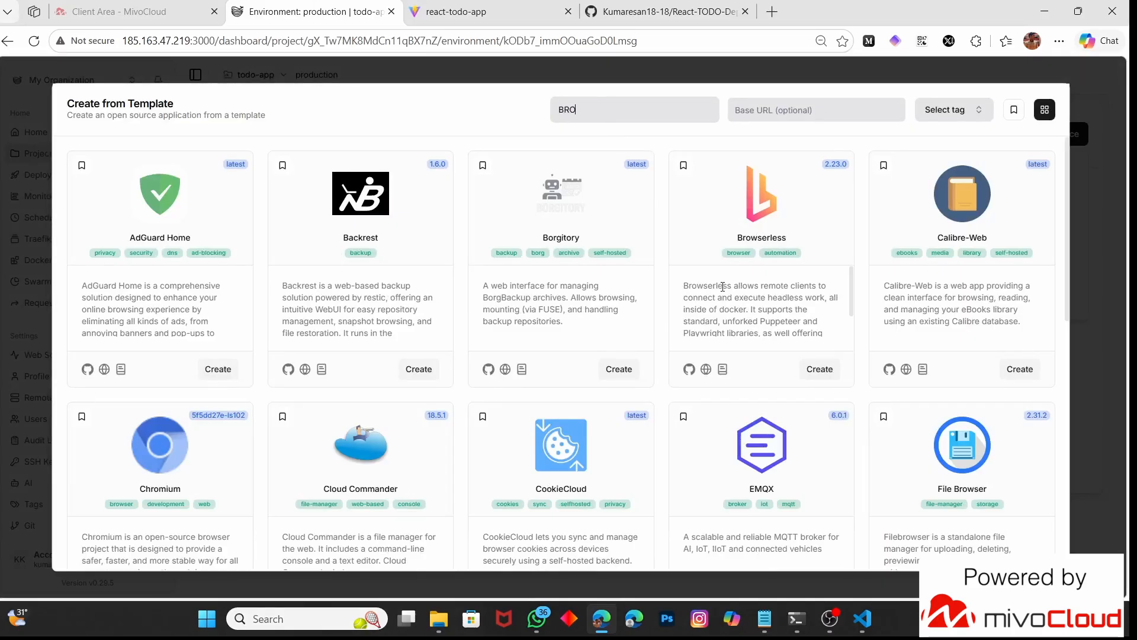
{"action": "scroll", "coordinate": [723, 287], "scroll_direction": "down", "scroll_amount": 1}
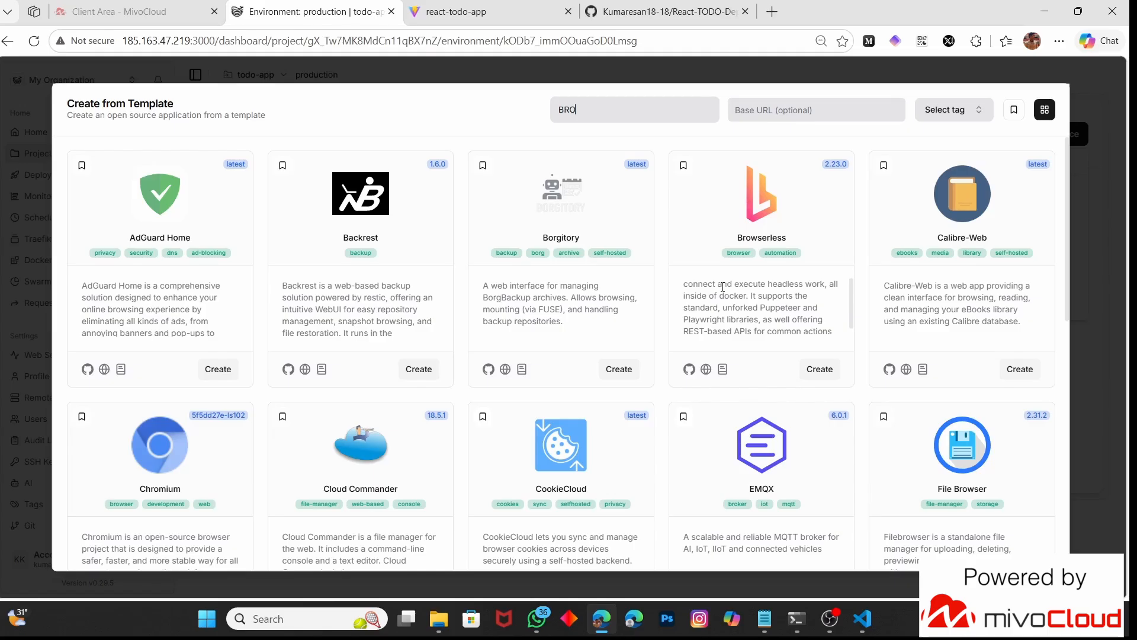
{"action": "scroll", "coordinate": [723, 286], "scroll_direction": "down", "scroll_amount": 2}
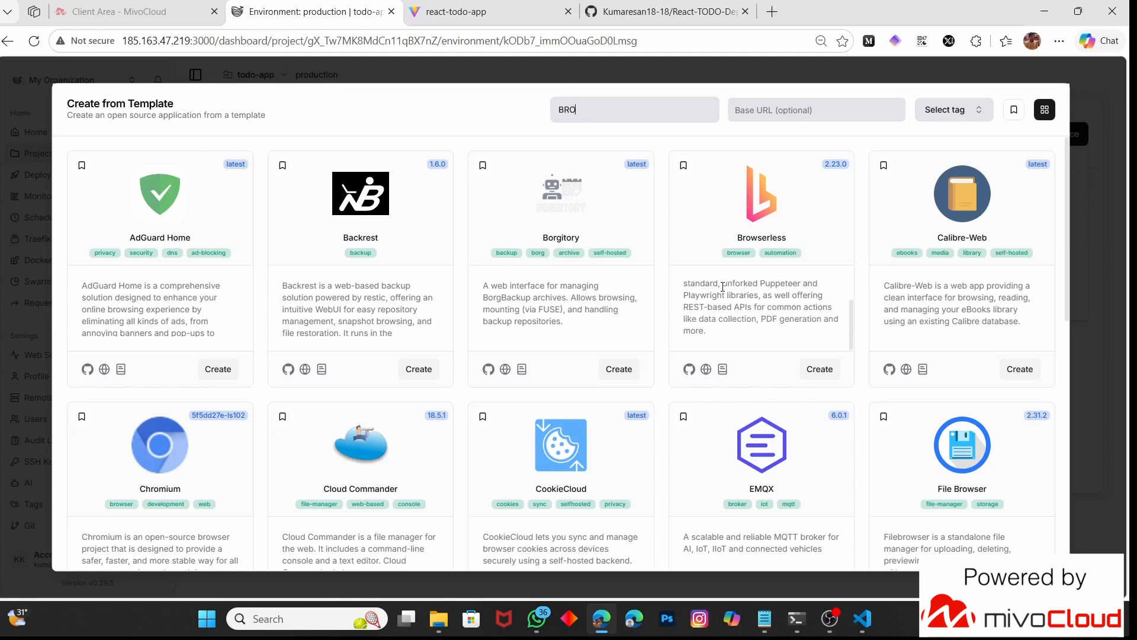
{"action": "left_click", "coordinate": [813, 370]}
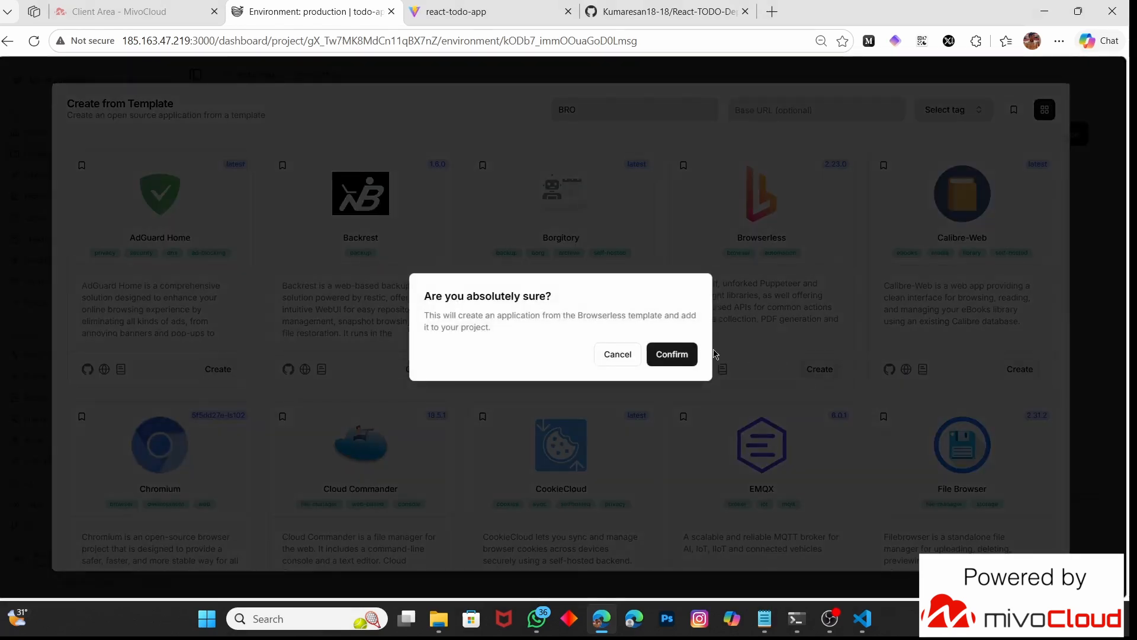
{"action": "left_click", "coordinate": [691, 359]}
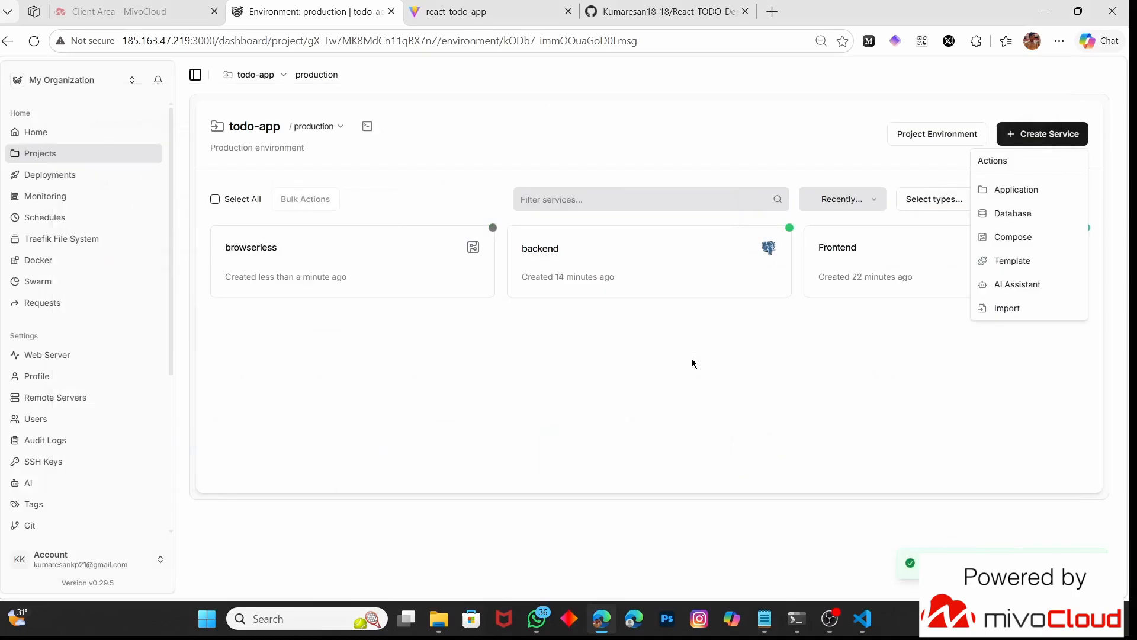
Open the browserless service and review its Docker Compose file
{"action": "left_click", "coordinate": [362, 238]}
{"action": "left_click", "coordinate": [261, 249]}
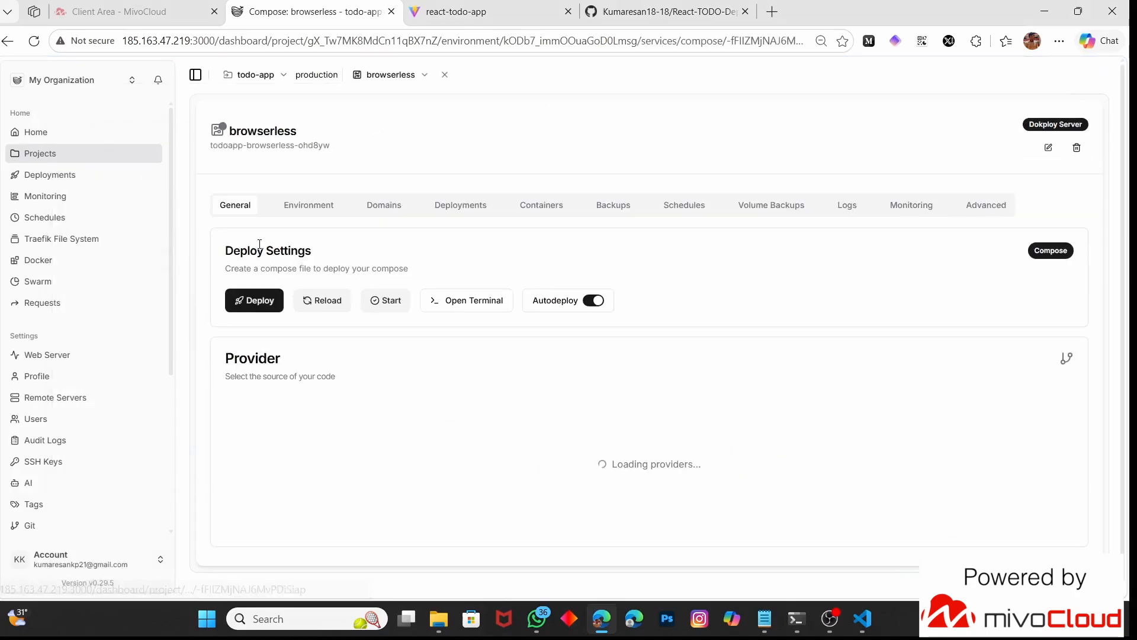
{"action": "scroll", "coordinate": [373, 379], "scroll_direction": "down", "scroll_amount": 4}
{"action": "scroll", "coordinate": [373, 378], "scroll_direction": "up", "scroll_amount": 1}
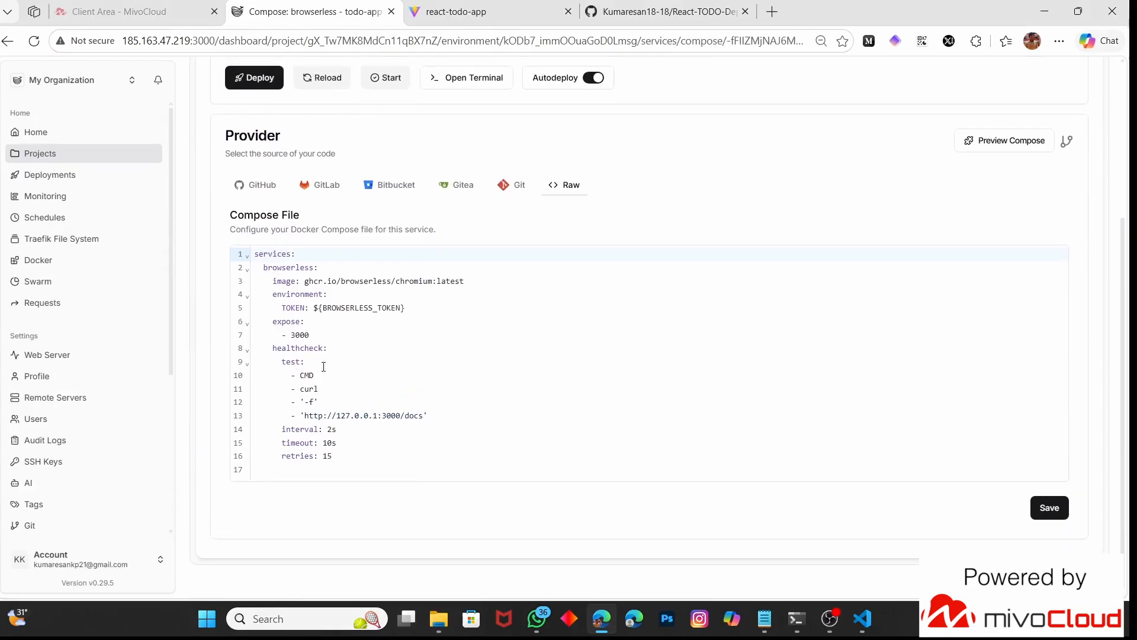
{"action": "left_click", "coordinate": [323, 365]}
{"action": "scroll", "coordinate": [324, 365], "scroll_direction": "up", "scroll_amount": 4}
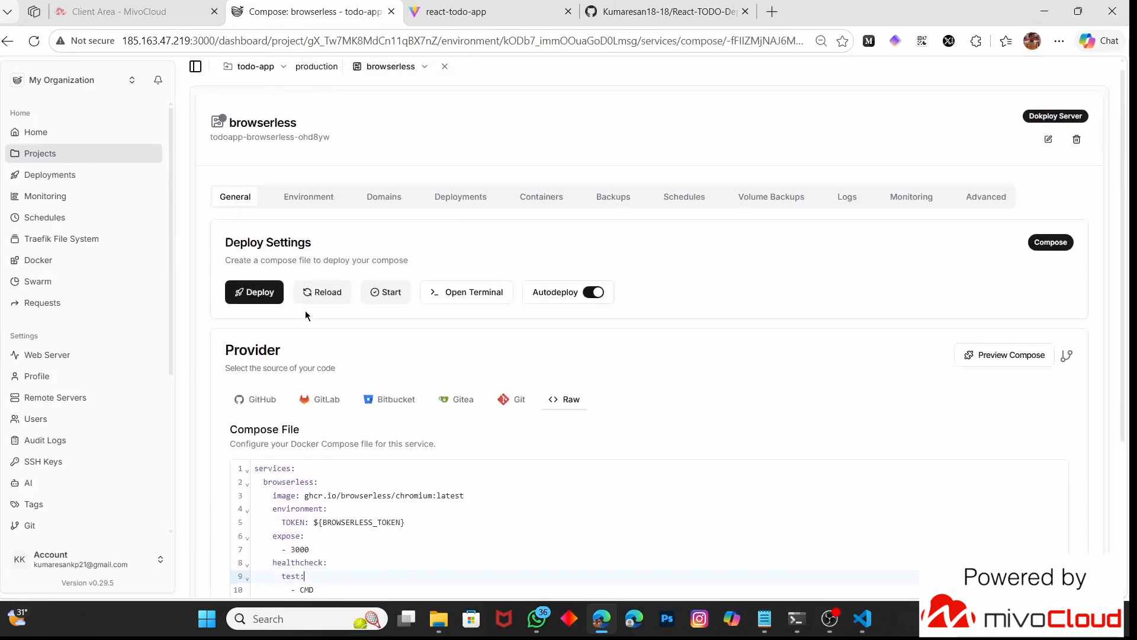
Reveal the browserless service's environment variables and highlight the host and token entries
{"action": "left_click", "coordinate": [309, 197]}
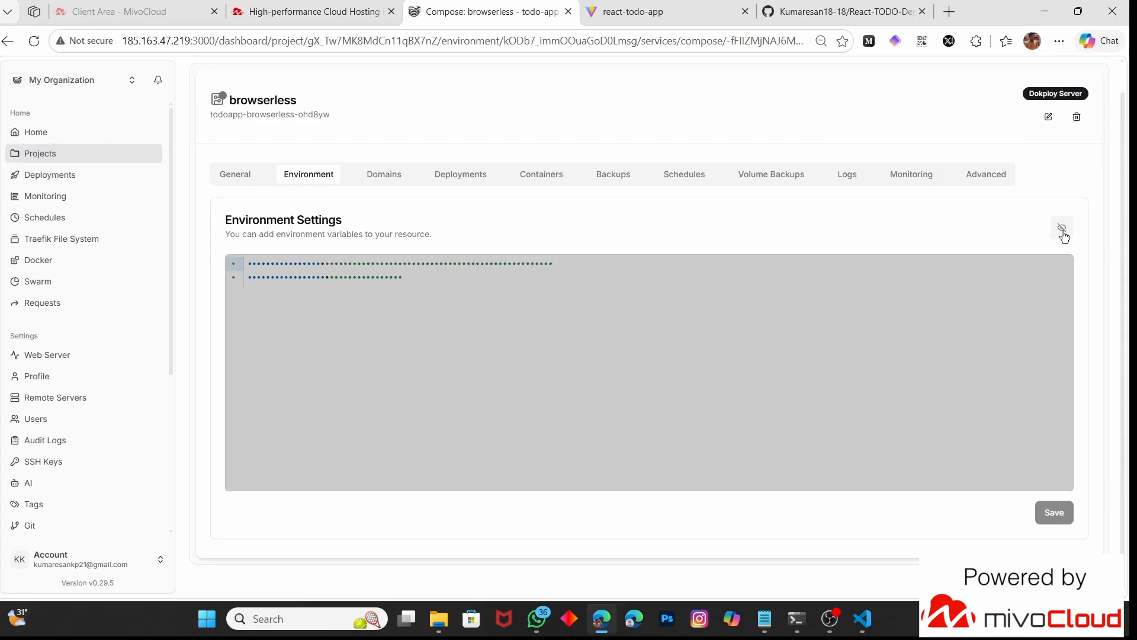
{"action": "left_click", "coordinate": [1063, 232]}
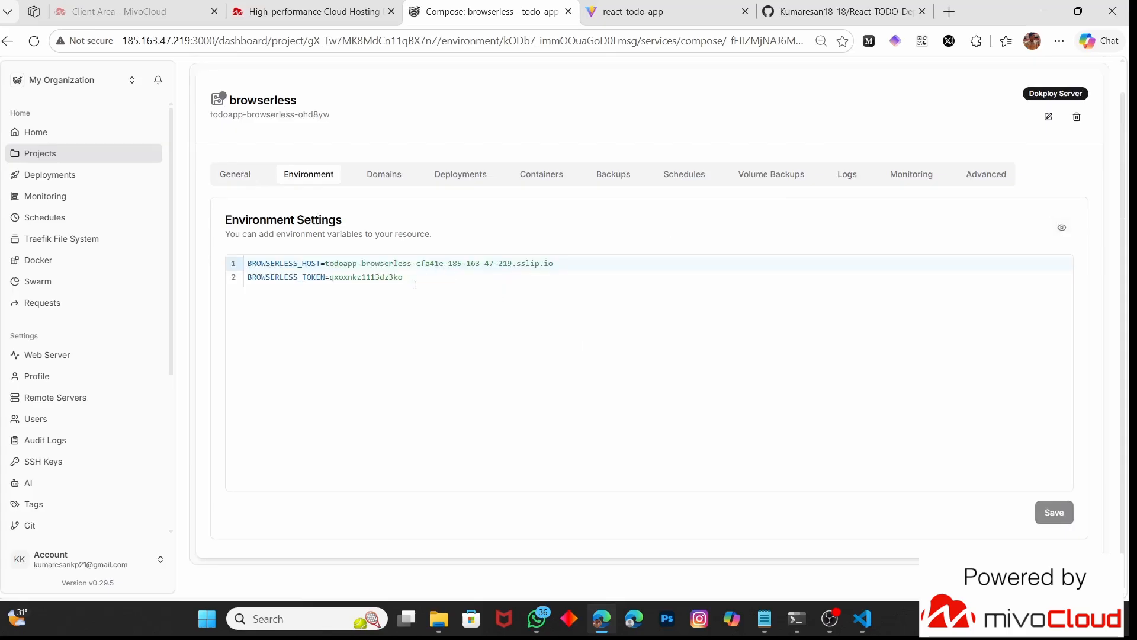
{"action": "left_click_drag", "start_coordinate": [414, 284], "coordinate": [218, 267]}
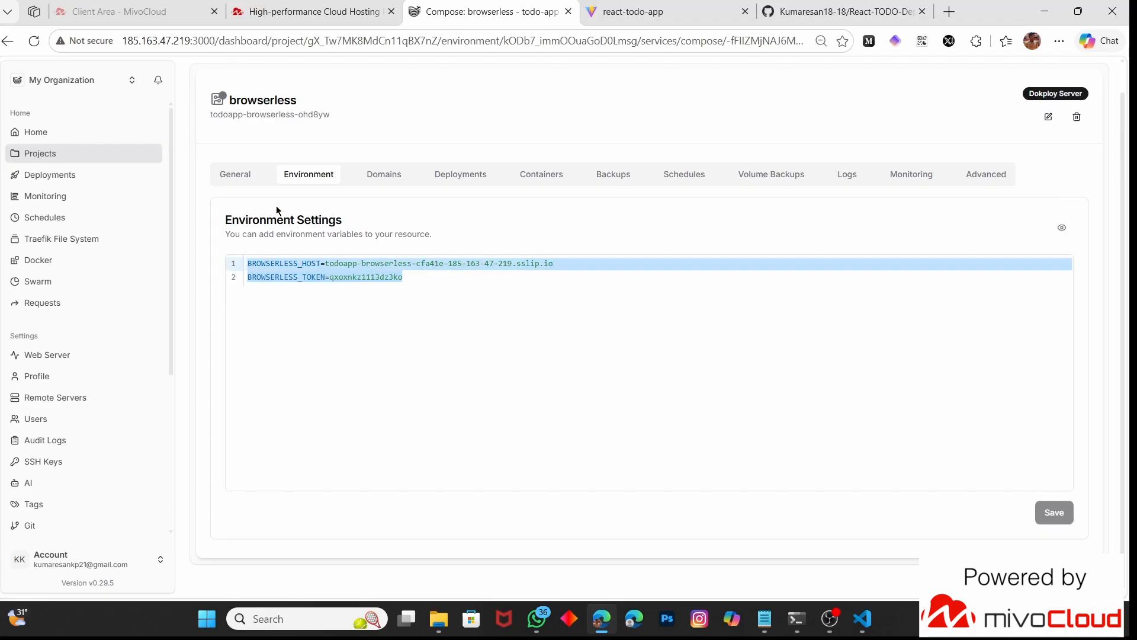
Deploy the browserless compose service and view its running deployment
{"action": "left_click", "coordinate": [245, 177]}
{"action": "scroll", "coordinate": [355, 314], "scroll_direction": "down", "scroll_amount": 3}
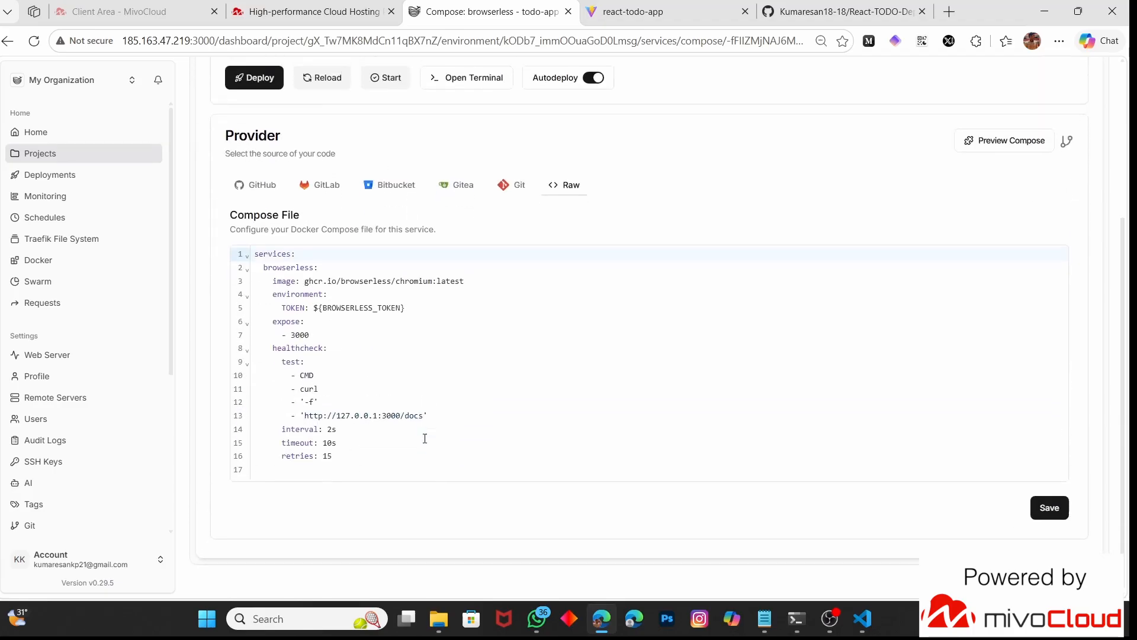
{"action": "scroll", "coordinate": [425, 438], "scroll_direction": "up", "scroll_amount": 3}
{"action": "left_click", "coordinate": [254, 260]}
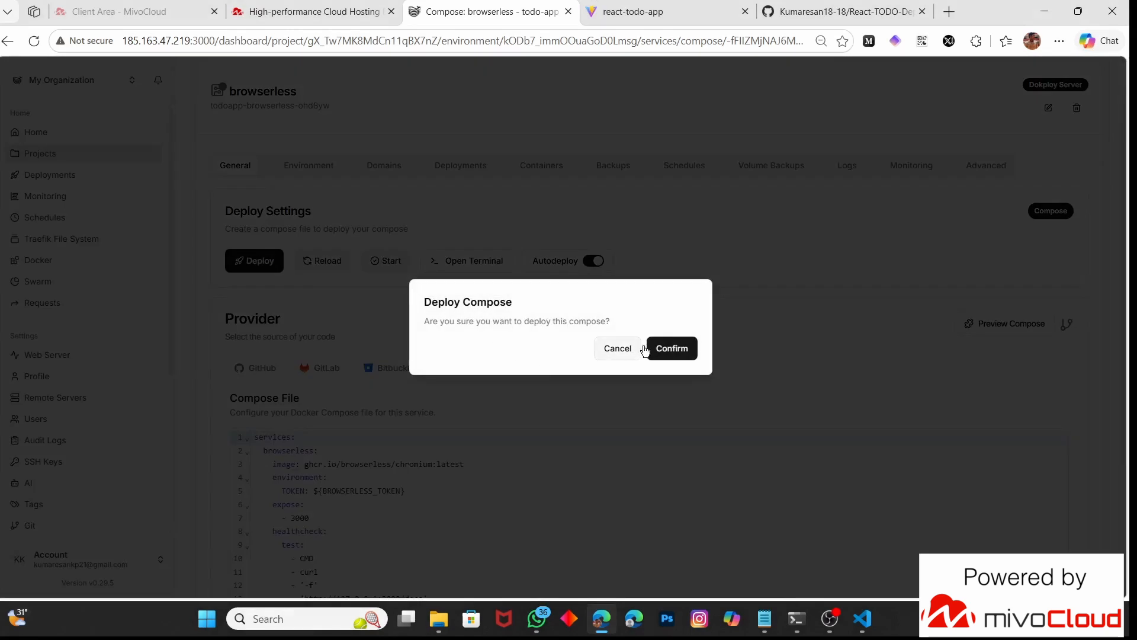
{"action": "left_click", "coordinate": [656, 346]}
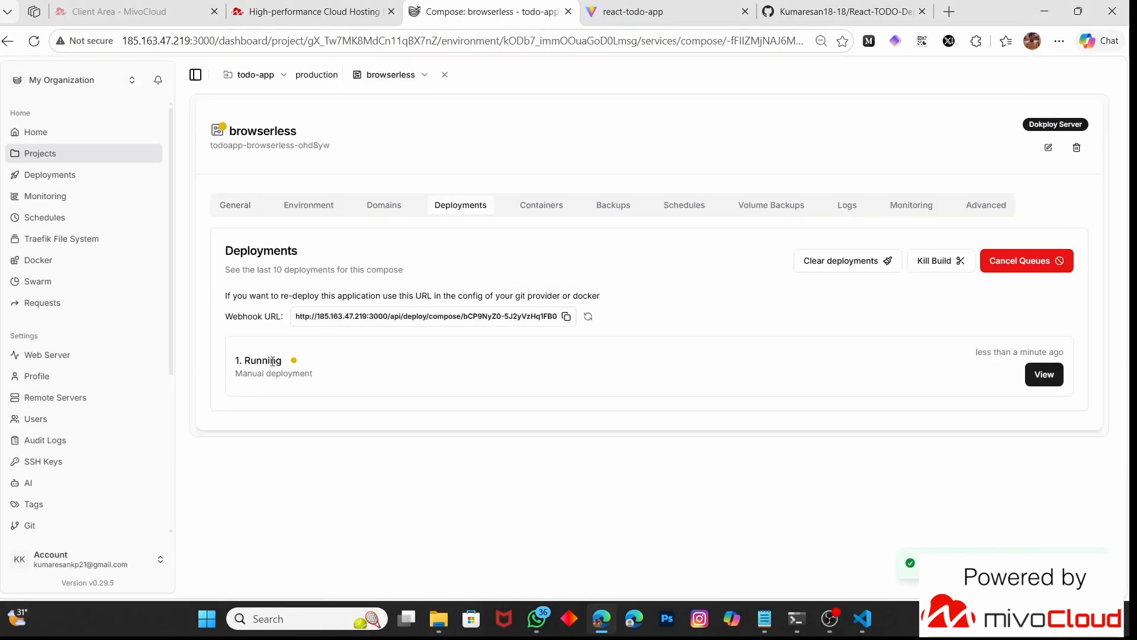
{"action": "left_click", "coordinate": [1043, 375]}
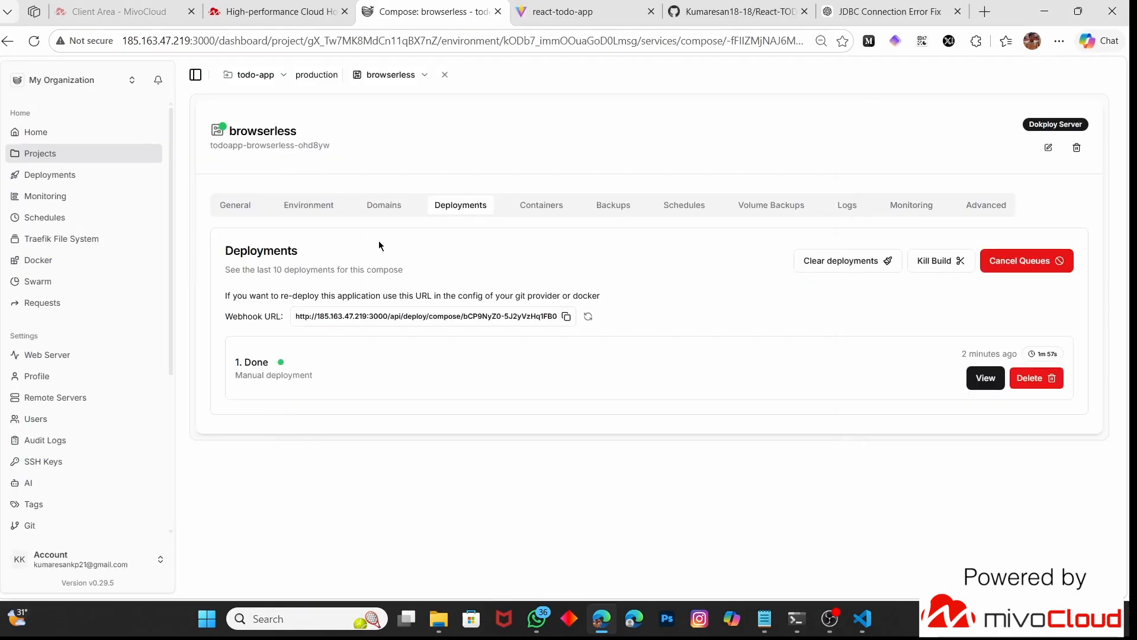
Open the browserless service's sslip.io domain from its domain settings and check the page
{"action": "left_click", "coordinate": [231, 208]}
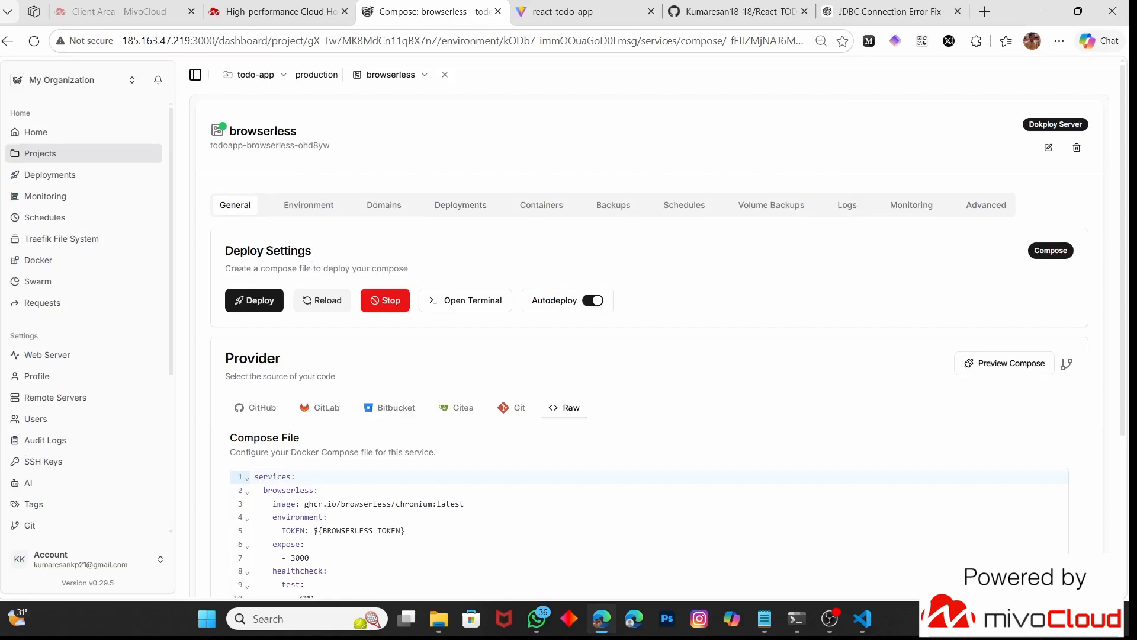
{"action": "left_click", "coordinate": [391, 215]}
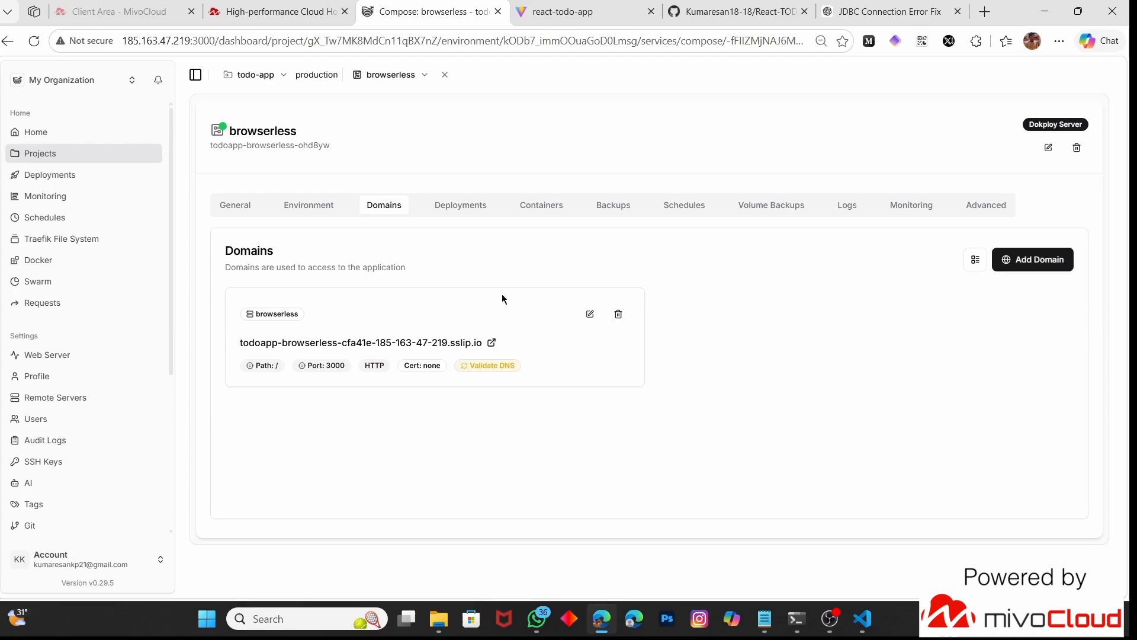
{"action": "left_click", "coordinate": [407, 343]}
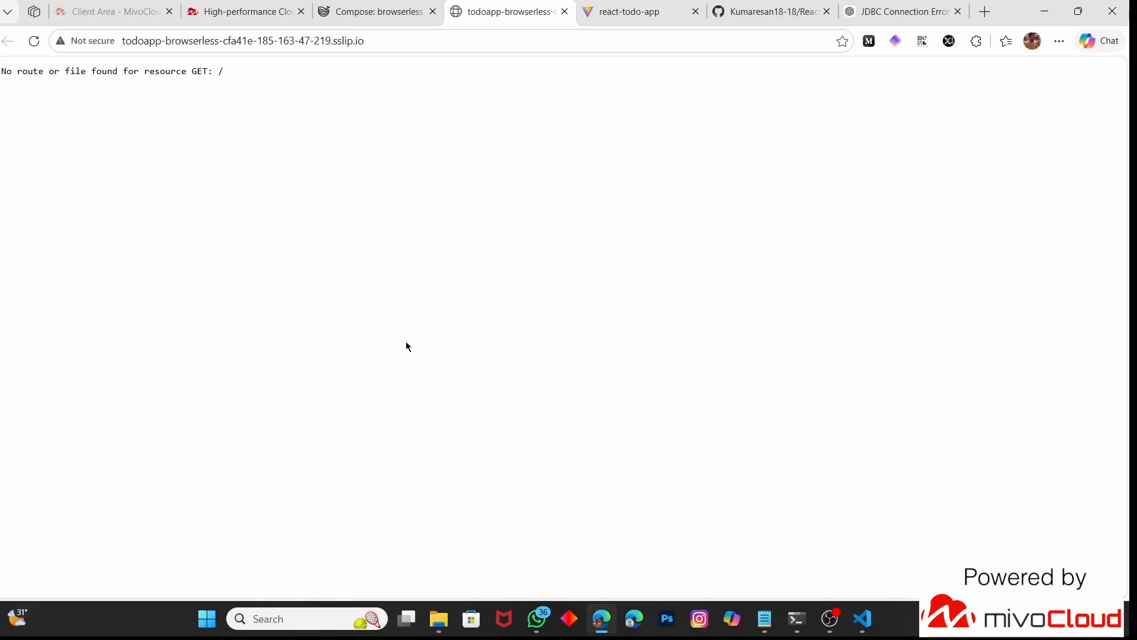
{"action": "left_click", "coordinate": [414, 3]}
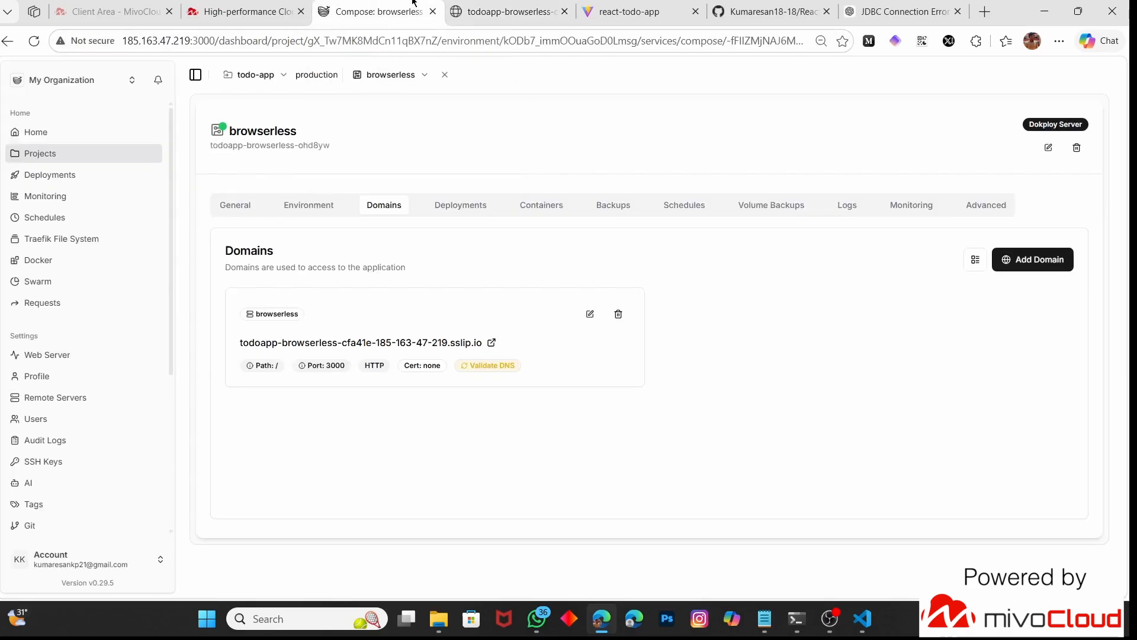
{"action": "key", "text": "ctrl+Tab"}
Append /pressure to the browserless domain address and load that endpoint
{"action": "left_click", "coordinate": [417, 52]}
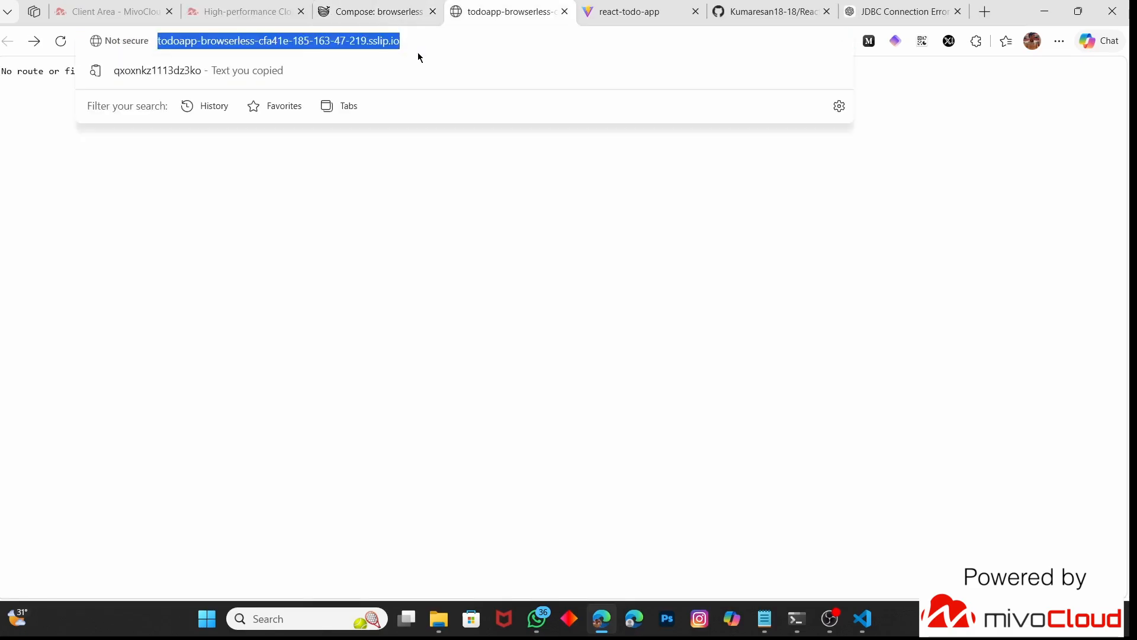
{"action": "left_click", "coordinate": [418, 52]}
{"action": "type", "text": "/pressure"}
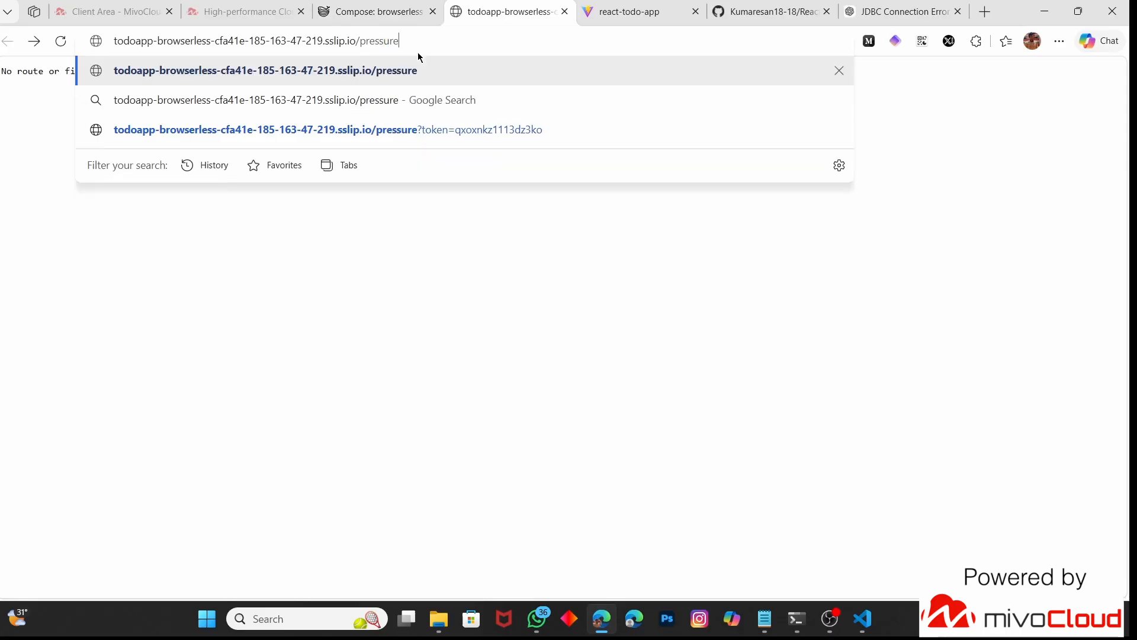
{"action": "key", "text": "Return"}
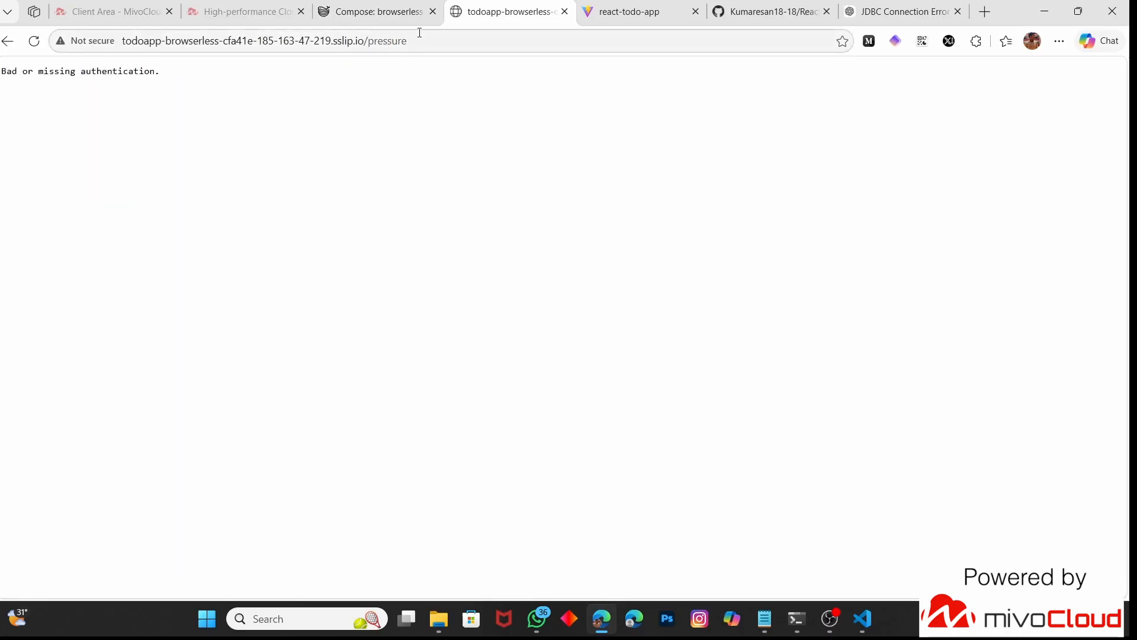
Extend the /pressure address with the query parameter ?token=
{"action": "left_click", "coordinate": [419, 32]}
{"action": "left_click", "coordinate": [418, 32]}
{"action": "type", "text": "@"}
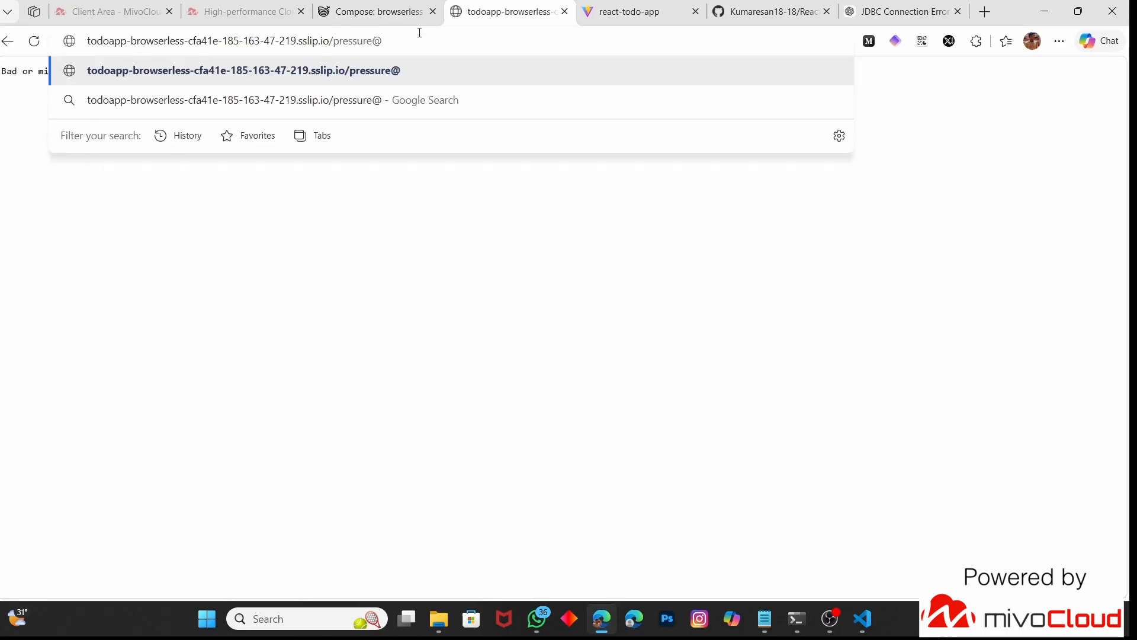
{"action": "key", "text": "BackSpace"}
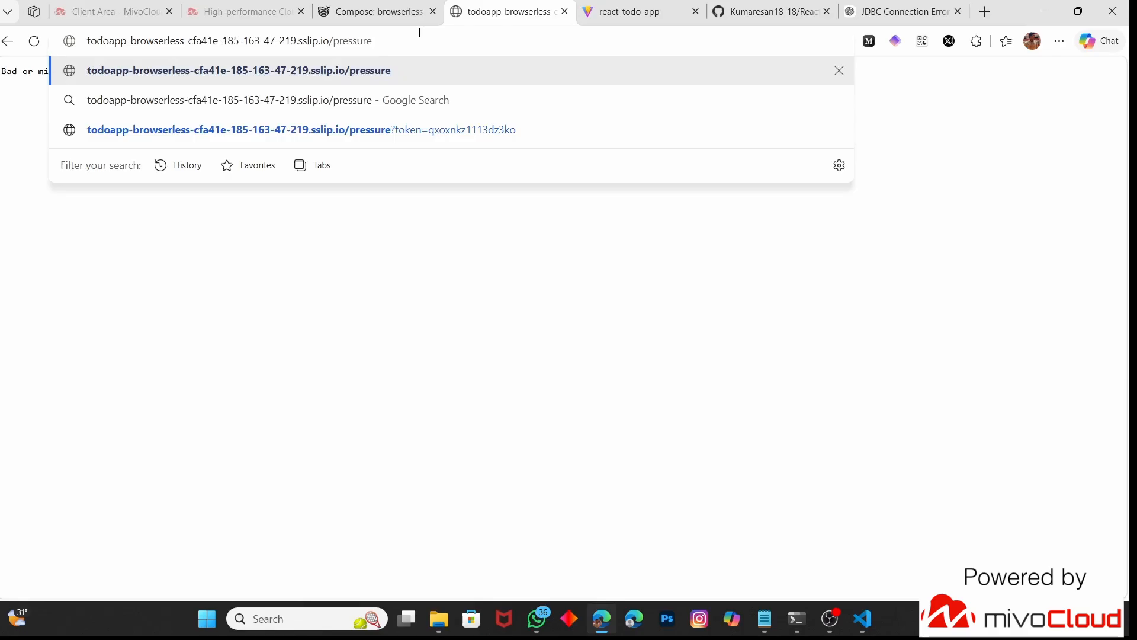
{"action": "type", "text": "?token"}
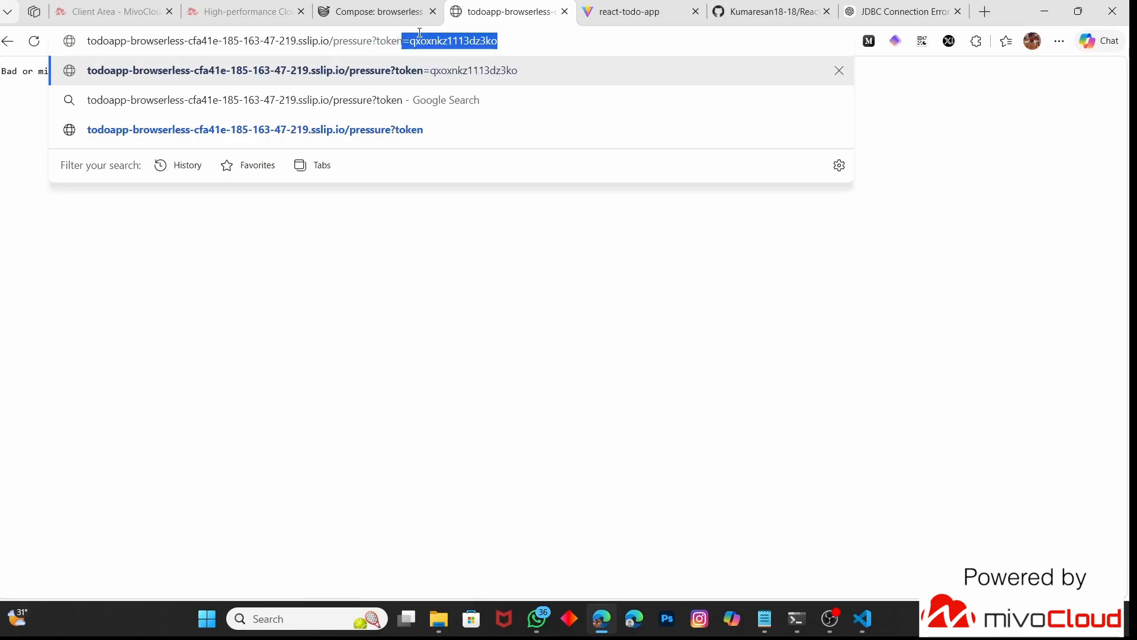
{"action": "type", "text": "="}
Copy the BROWSERLESS_TOKEN value from the service's environment settings and load the /pressure address with that token
{"action": "left_click", "coordinate": [415, 11]}
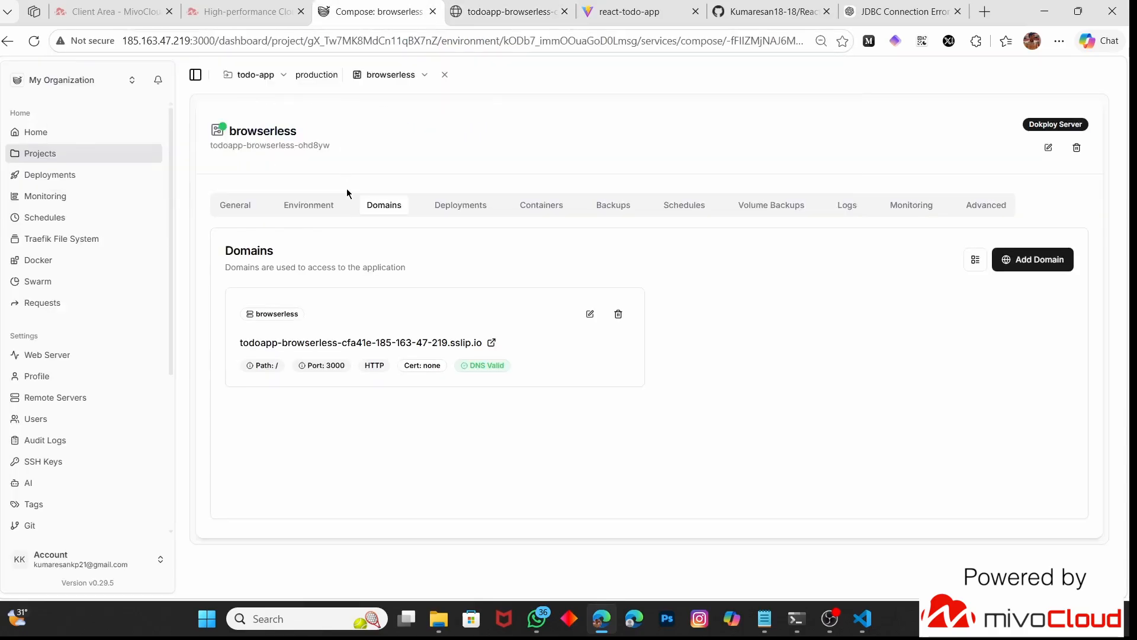
{"action": "left_click", "coordinate": [326, 205]}
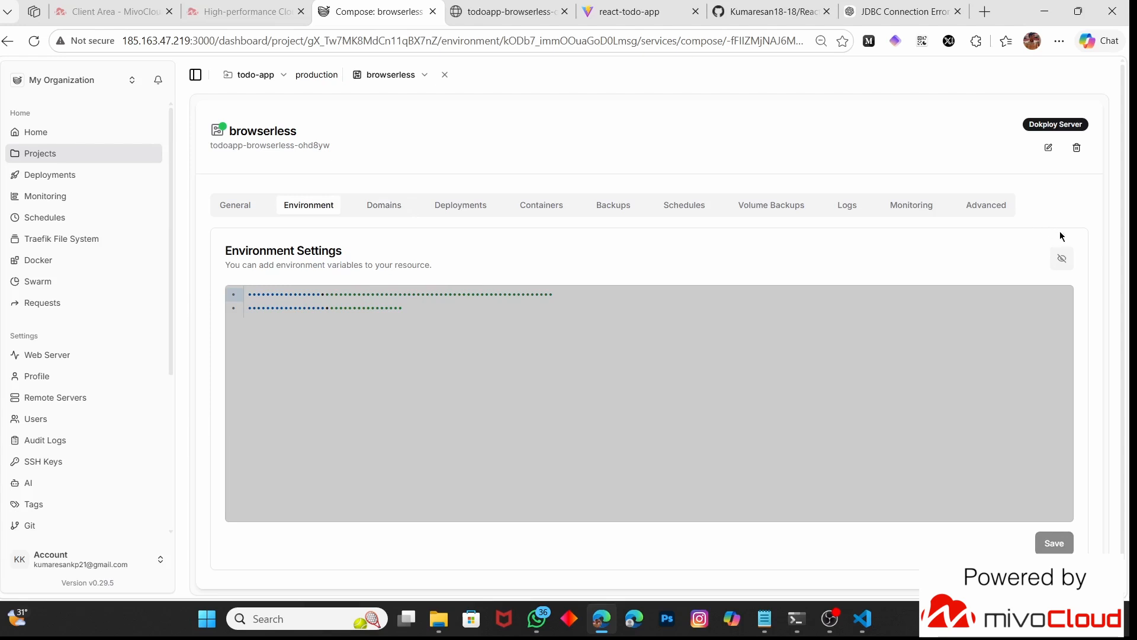
{"action": "left_click", "coordinate": [1062, 258]}
{"action": "left_click", "coordinate": [341, 306]}
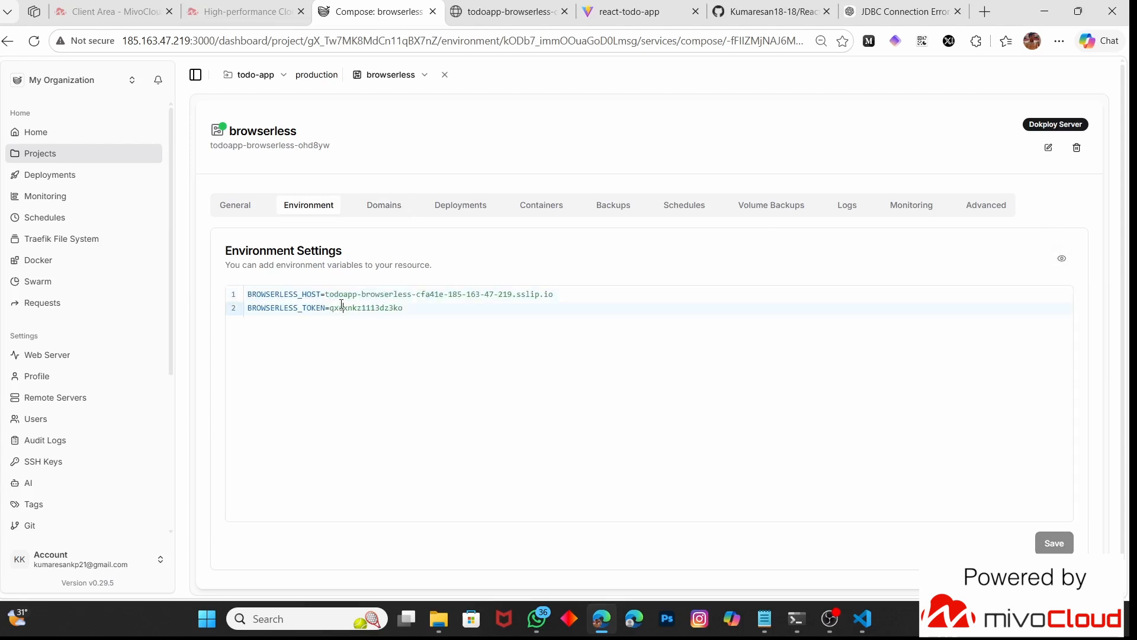
{"action": "double_click", "coordinate": [341, 306]}
{"action": "key", "text": "ctrl+c"}
{"action": "left_click", "coordinate": [549, 5]}
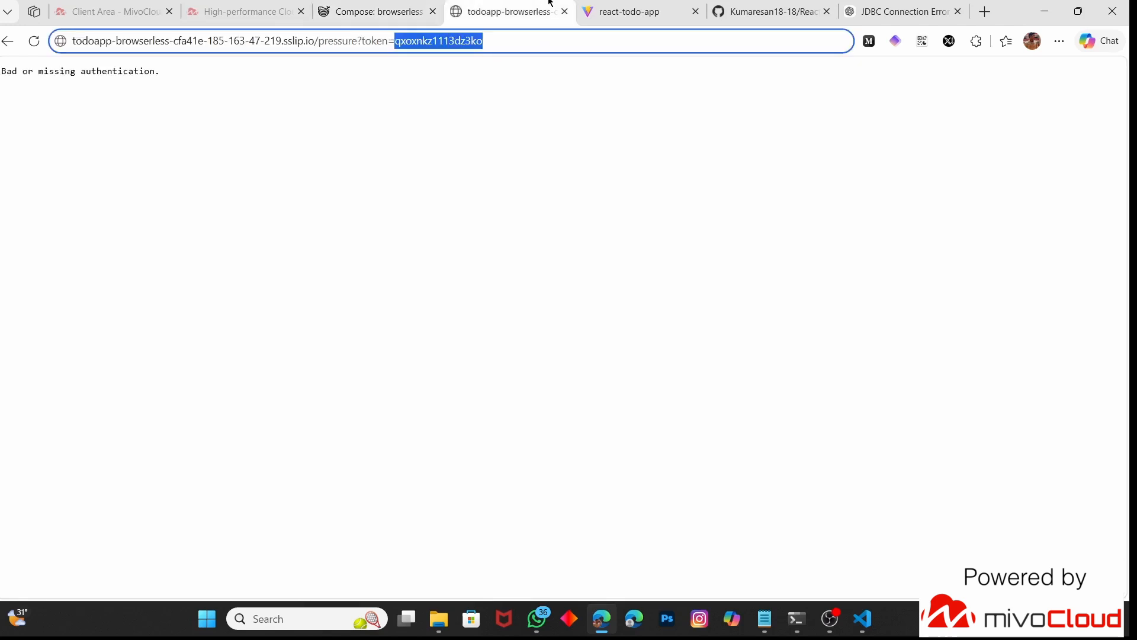
{"action": "key", "text": "ctrl+v"}
{"action": "key", "text": "Return"}
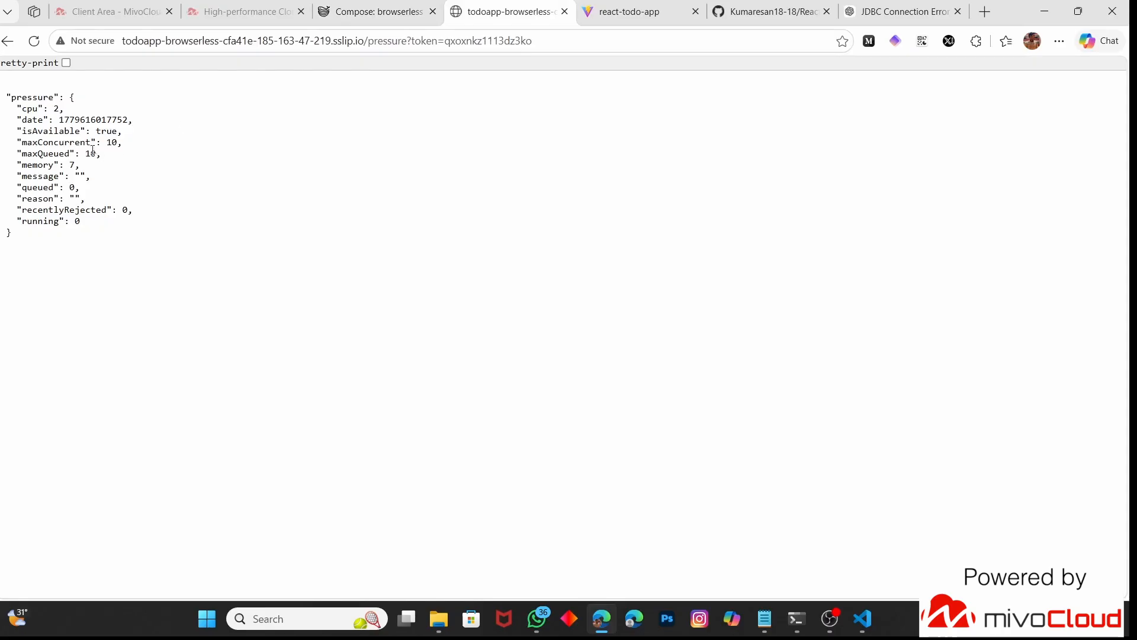
{"action": "left_click", "coordinate": [66, 63]}
{"action": "left_click", "coordinate": [369, 42]}
{"action": "key", "text": "ctrl+c"}
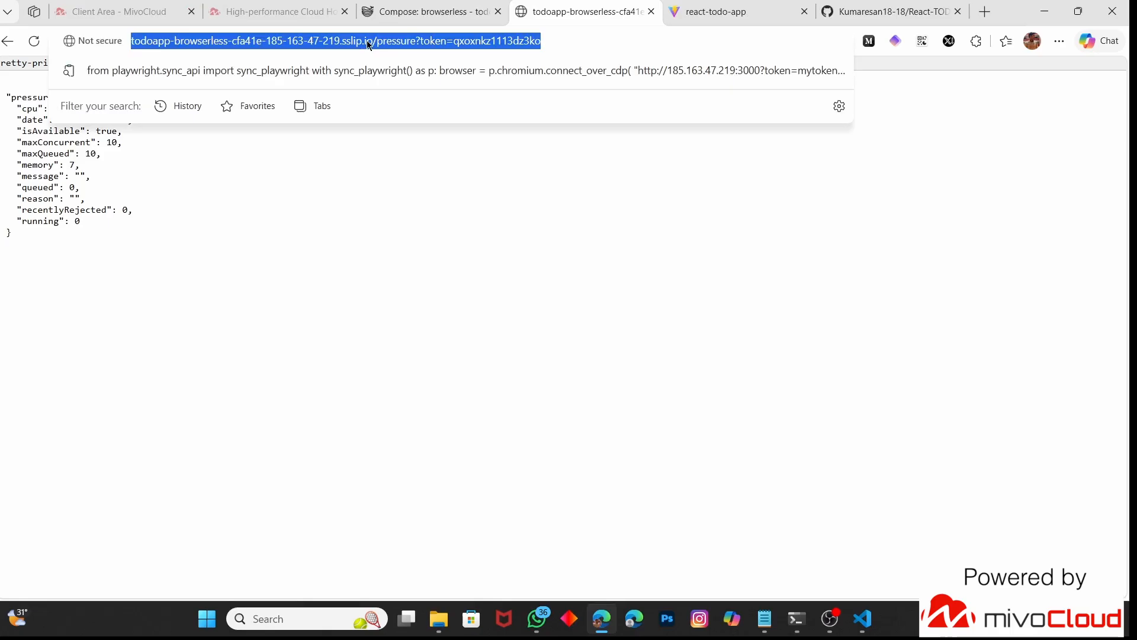
Switch to VS Code and replace the connect_over_cdp URL in main.py with the copied Browserless address and its token, removing the /pressure path
{"action": "left_click", "coordinate": [862, 619]}
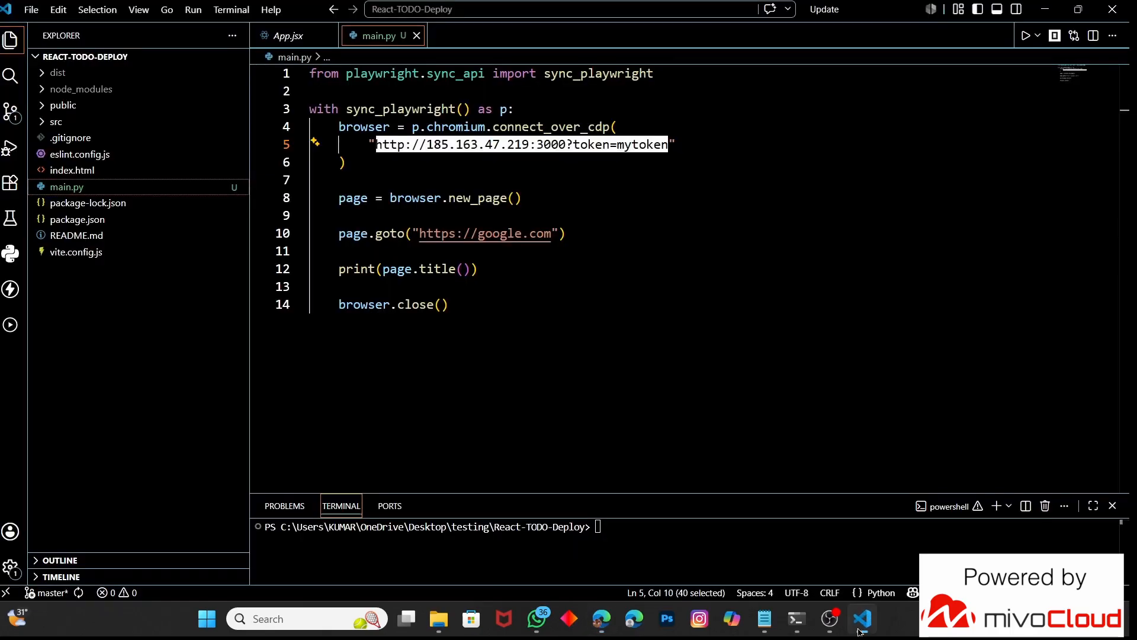
{"action": "key", "text": "ctrl+v"}
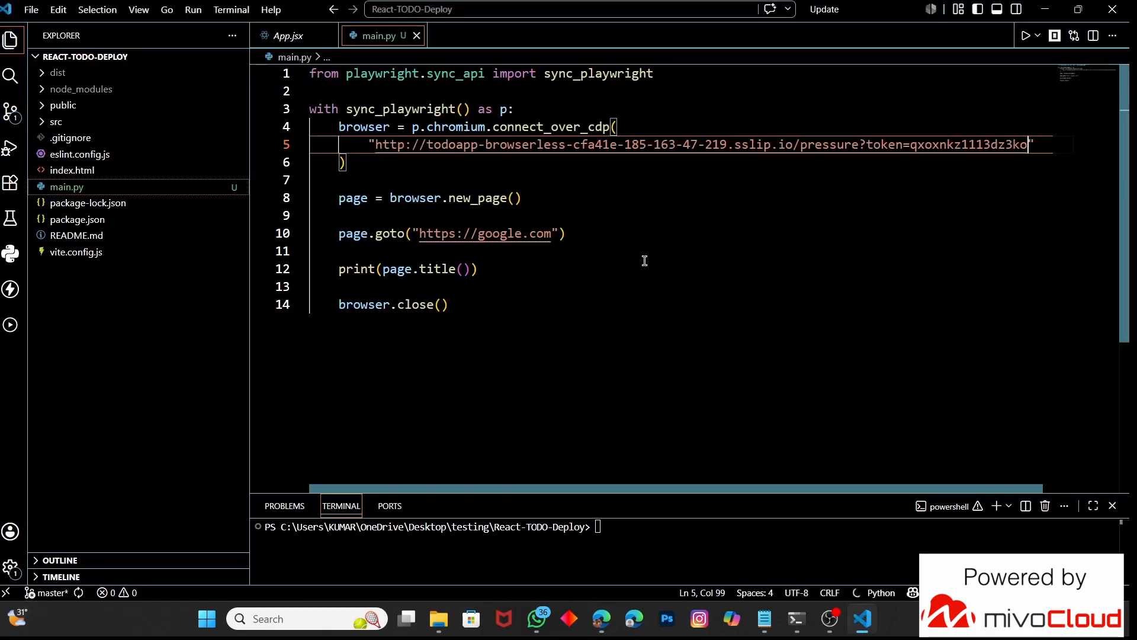
{"action": "double_click", "coordinate": [827, 147]}
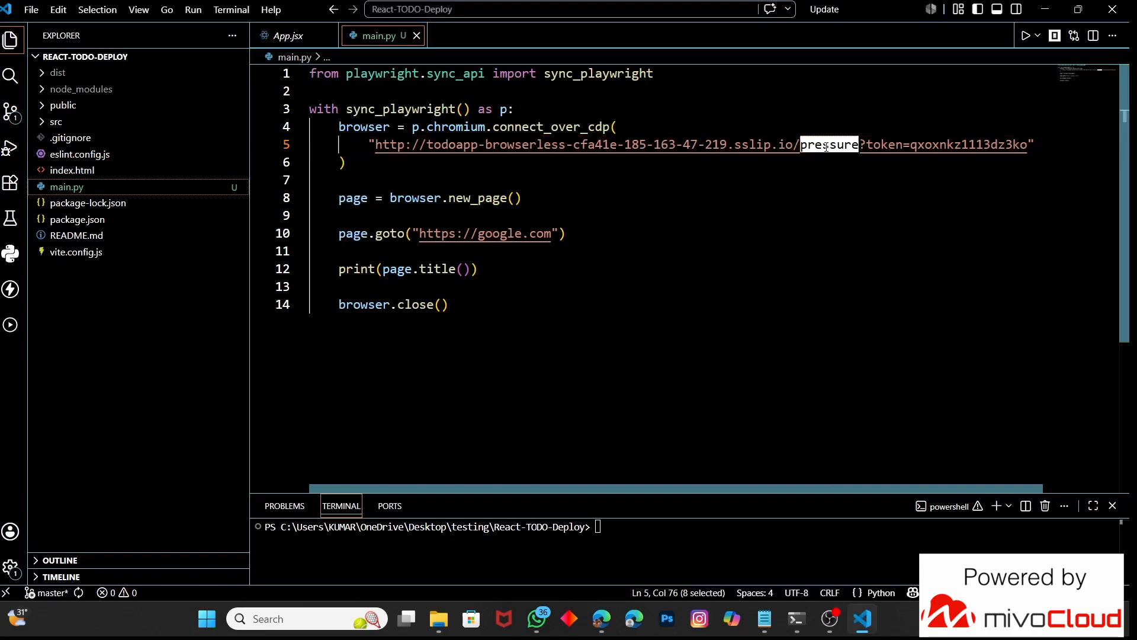
{"action": "key", "text": "BackSpace"}
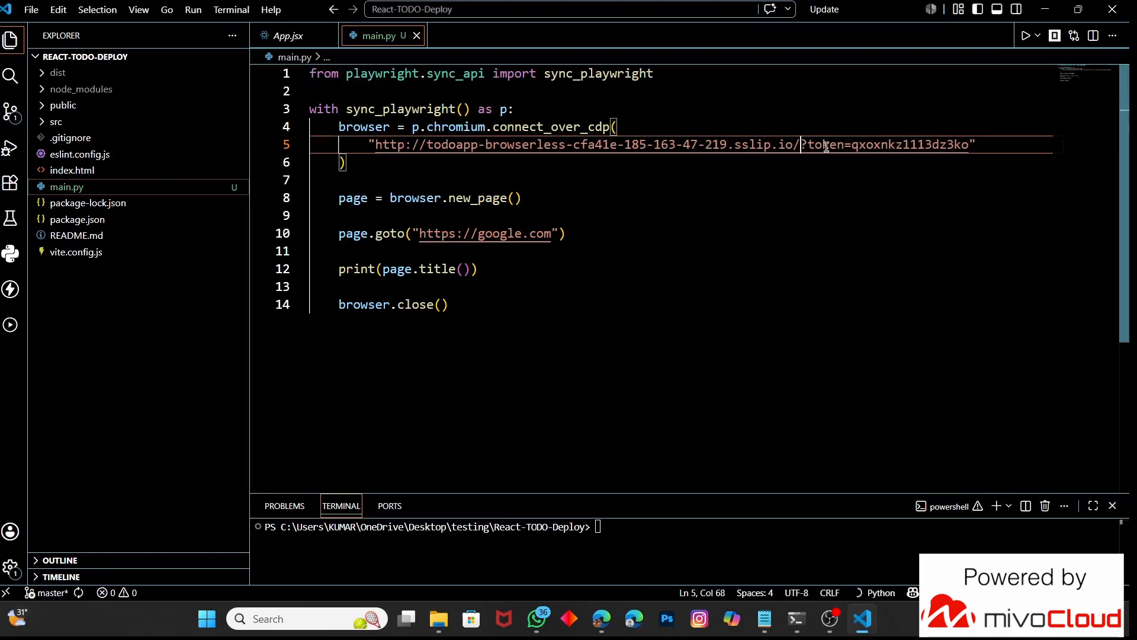
{"action": "key", "text": "BackSpace"}
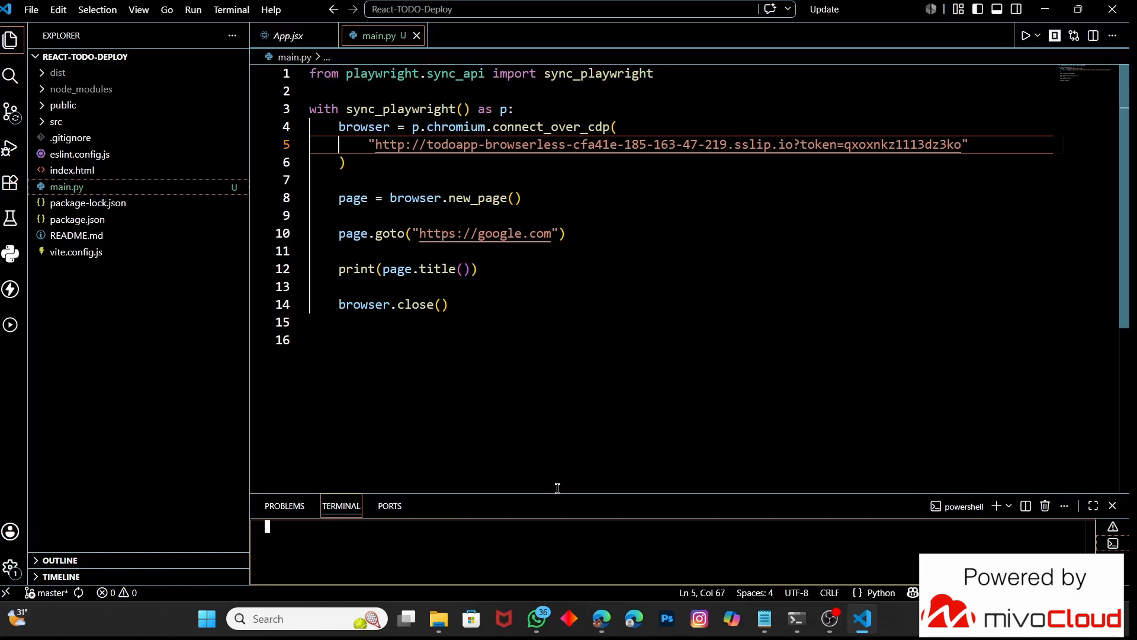
Enlarge the terminal area and run main.py with Python to test the Browserless connection
{"action": "left_click_drag", "start_coordinate": [556, 493], "coordinate": [652, 353]}
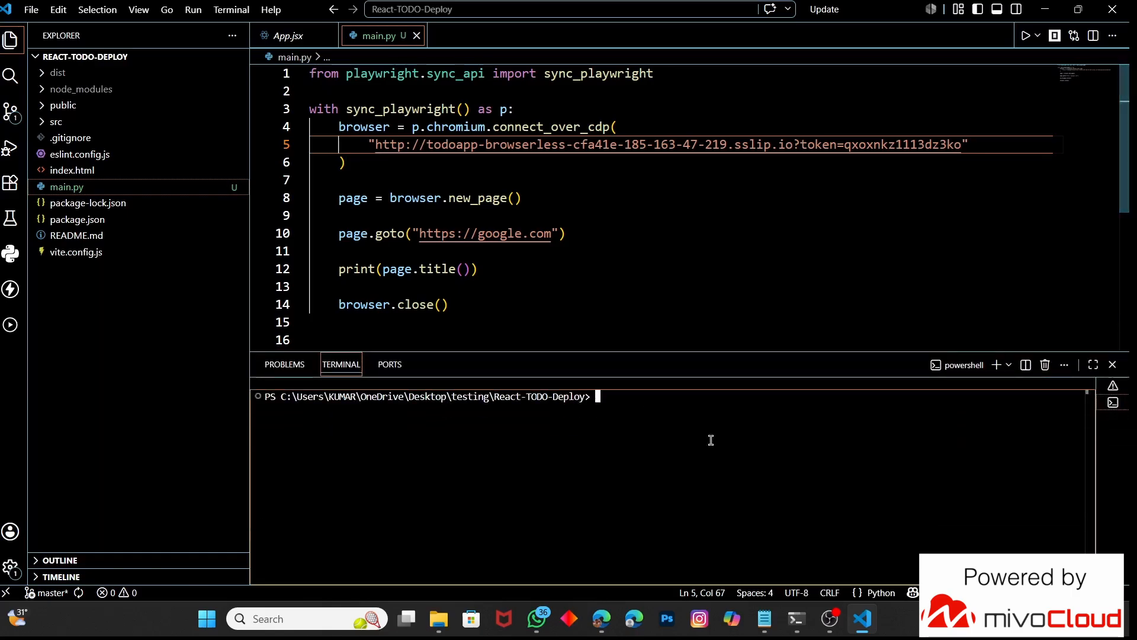
{"action": "type", "text": "python m"}
{"action": "key", "text": "Tab"}
{"action": "key", "text": "Return"}
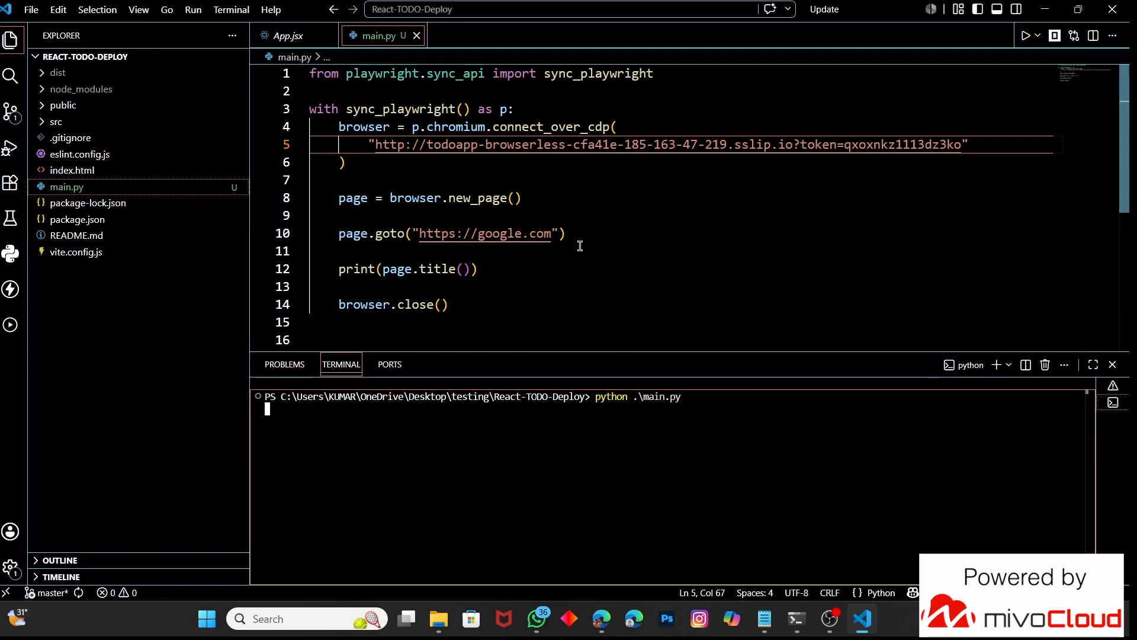
{"action": "scroll", "coordinate": [520, 276], "scroll_direction": "down", "scroll_amount": 1}
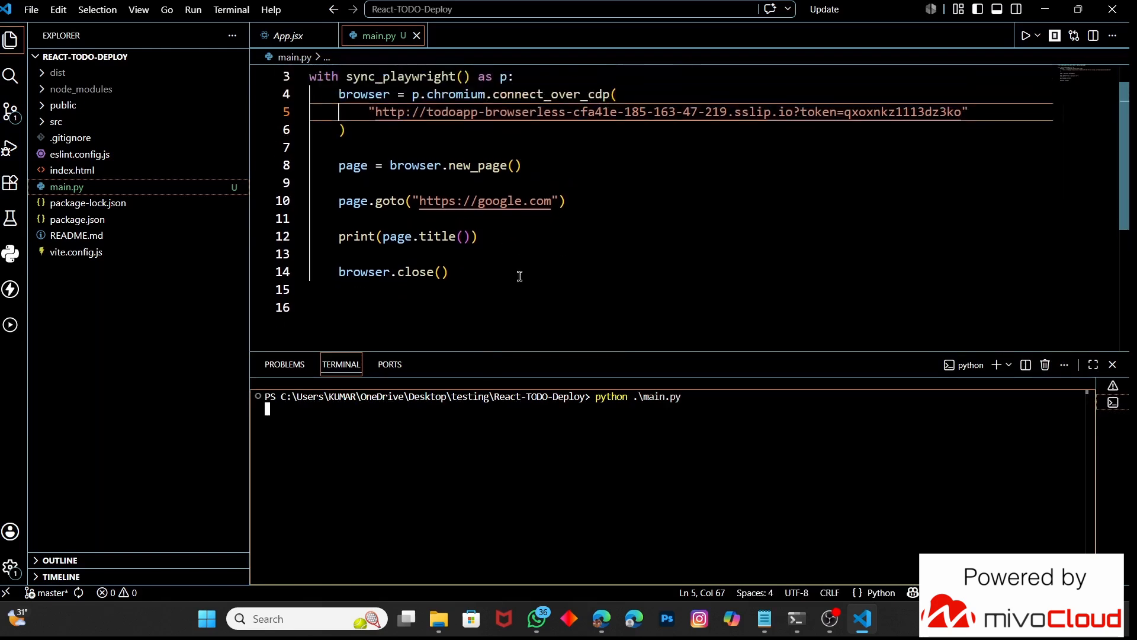
{"action": "left_click", "coordinate": [475, 279]}
{"action": "scroll", "coordinate": [474, 284], "scroll_direction": "up", "scroll_amount": 1}
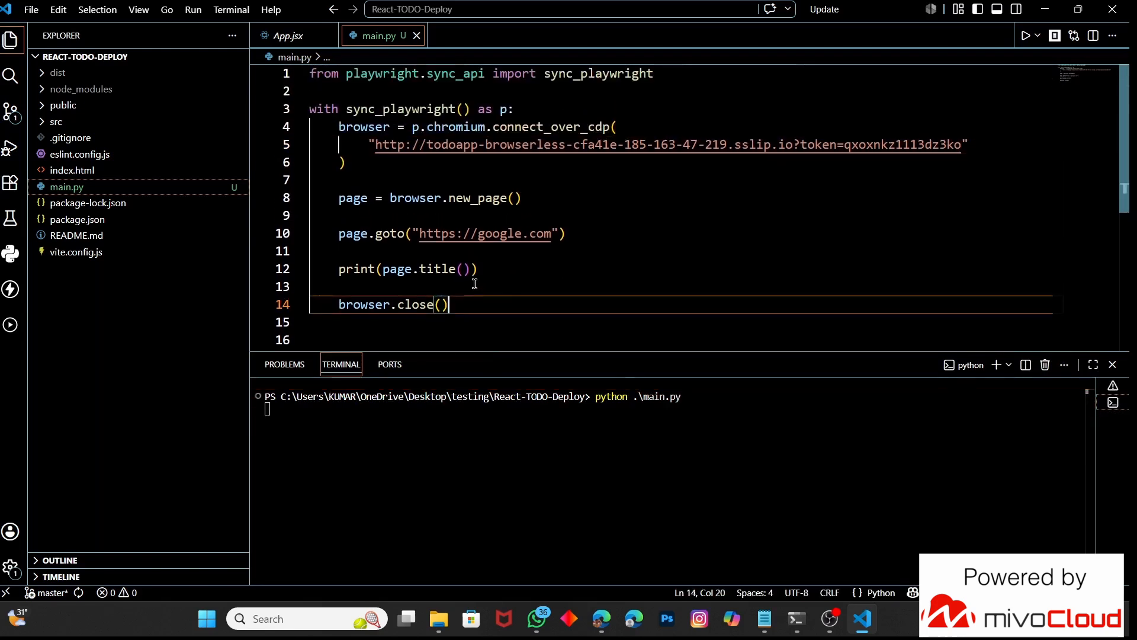
{"action": "left_click", "coordinate": [402, 418]}
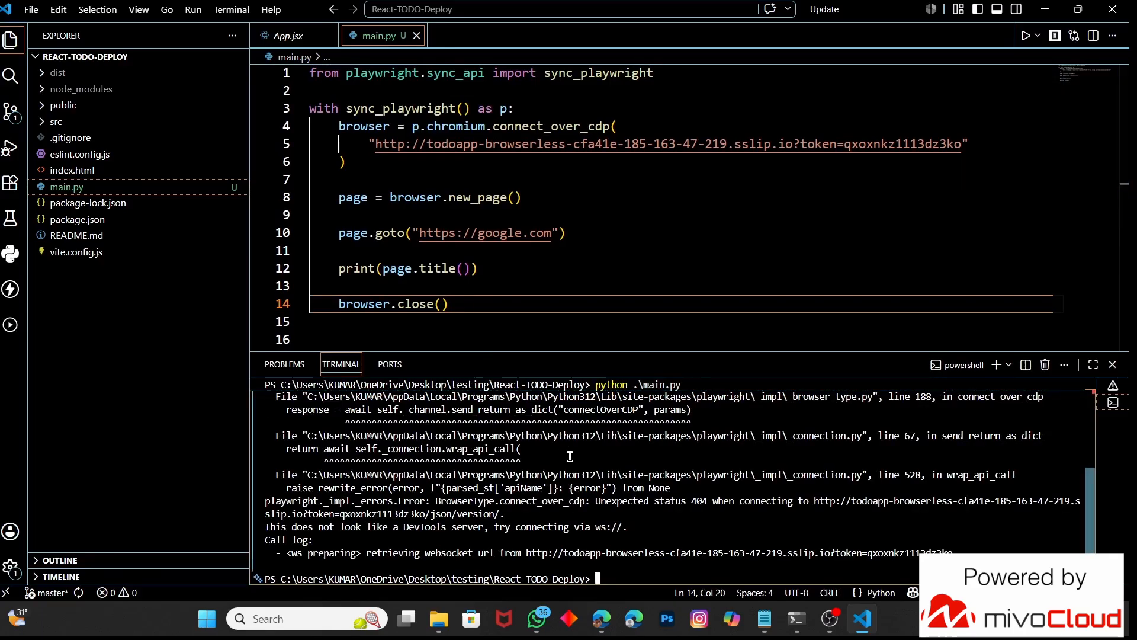
Change the connection URL's scheme in main.py to ws, rerun the script and compare its output with the page title print statement
{"action": "double_click", "coordinate": [387, 144]}
{"action": "type", "text": "ws"}
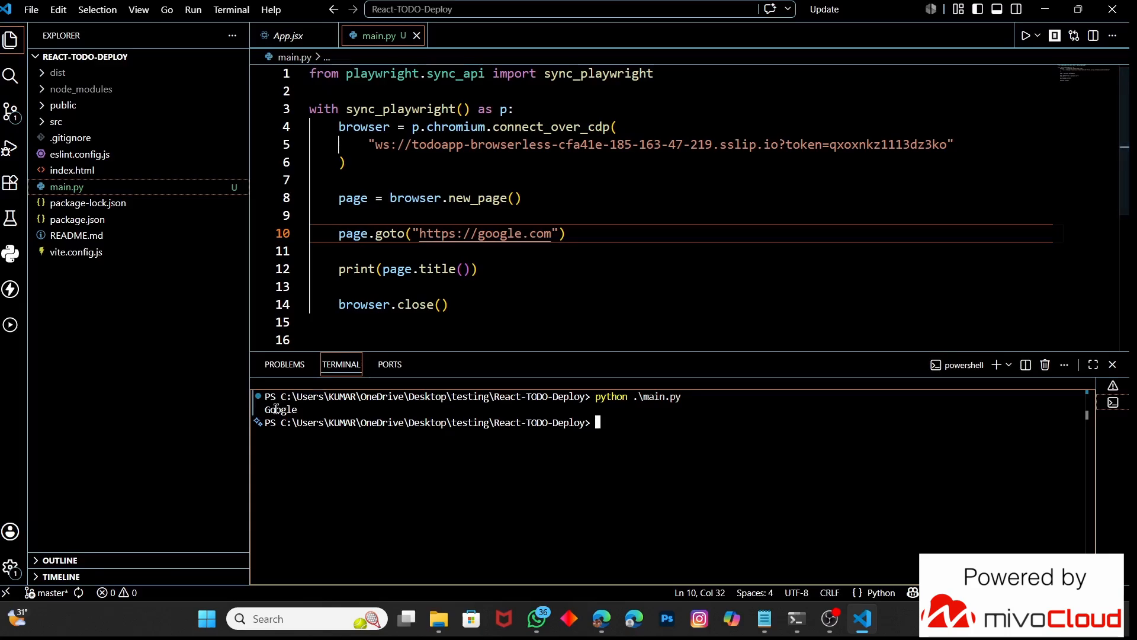
{"action": "double_click", "coordinate": [277, 409]}
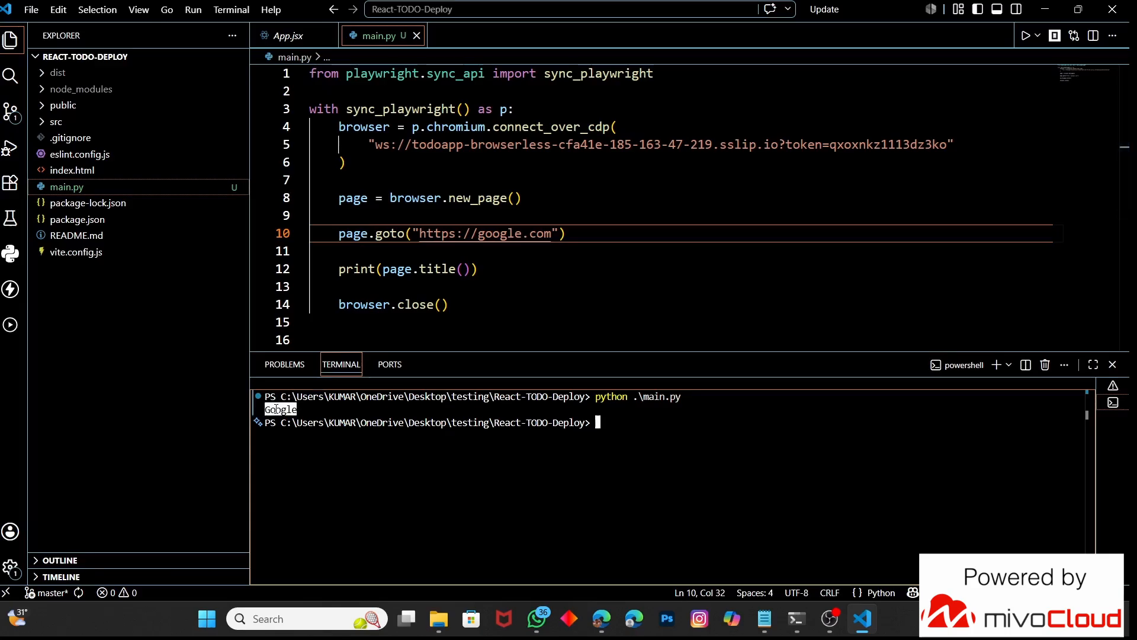
{"action": "double_click", "coordinate": [430, 266]}
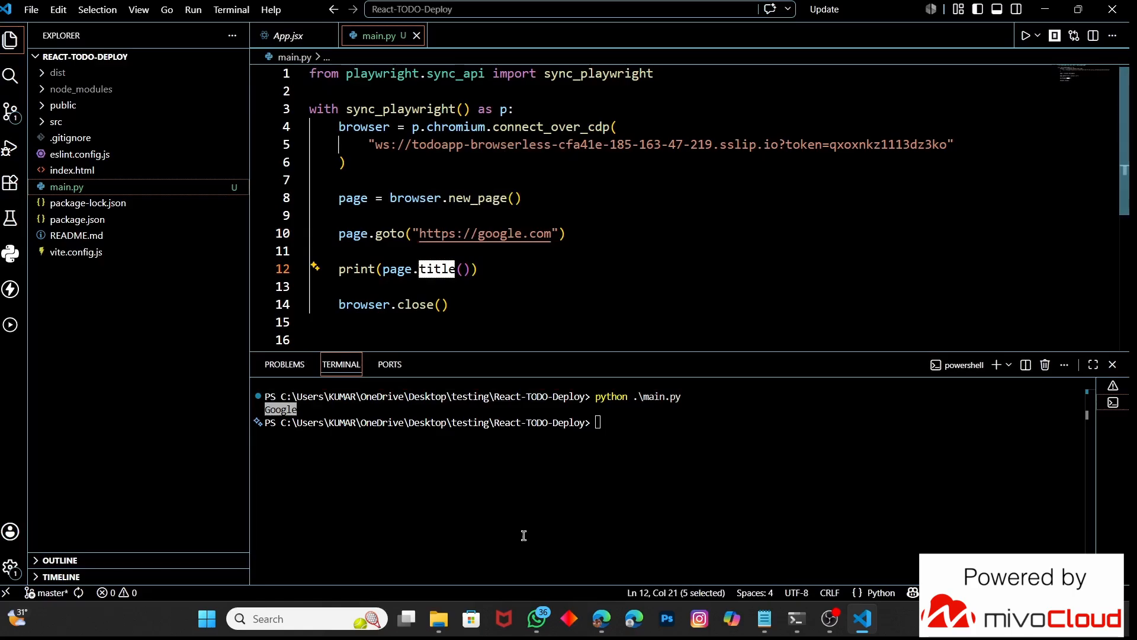
Switch back to the browser and look through the hosting plans and features on the MivoCloud homepage
{"action": "left_click", "coordinate": [615, 619]}
{"action": "left_click", "coordinate": [384, 2]}
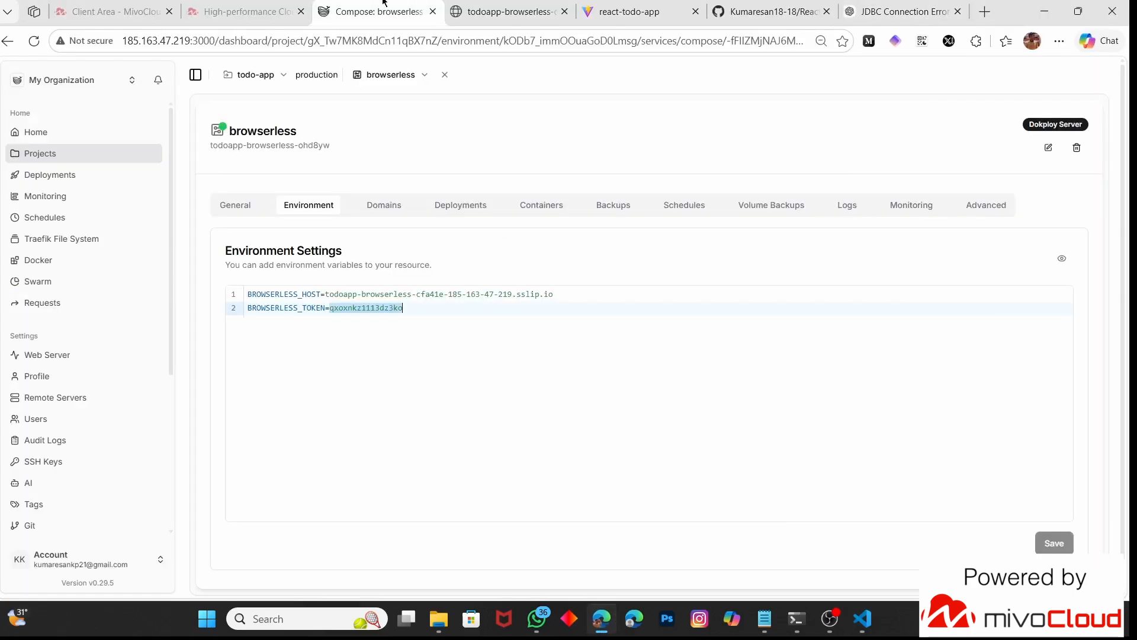
{"action": "left_click", "coordinate": [116, 12]}
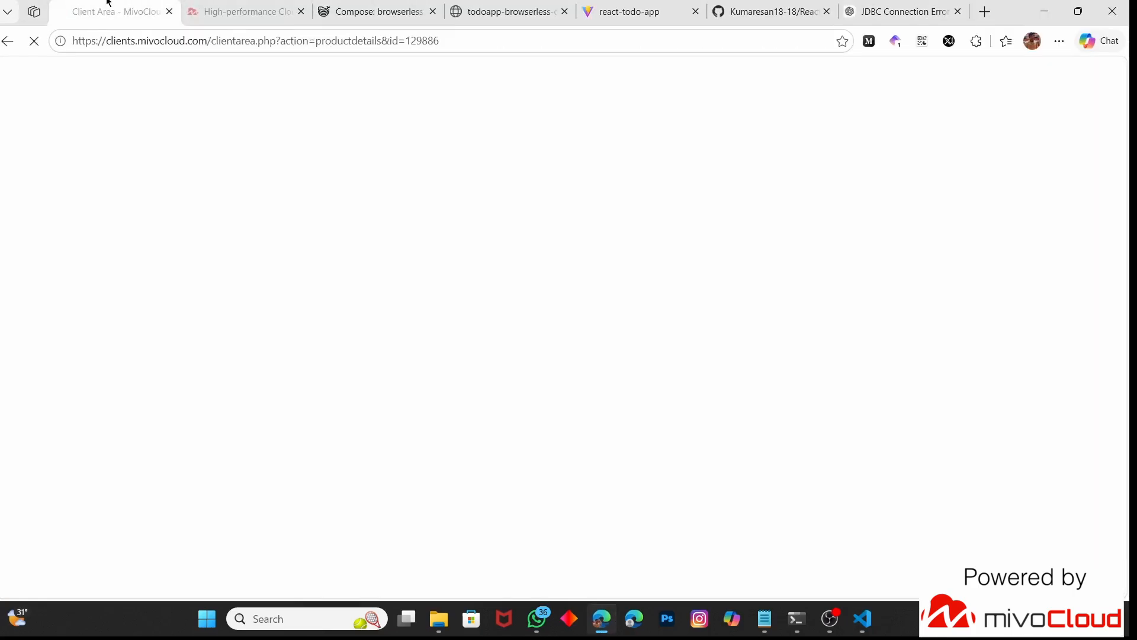
{"action": "left_click", "coordinate": [252, 9]}
{"action": "scroll", "coordinate": [285, 277], "scroll_direction": "down", "scroll_amount": 12}
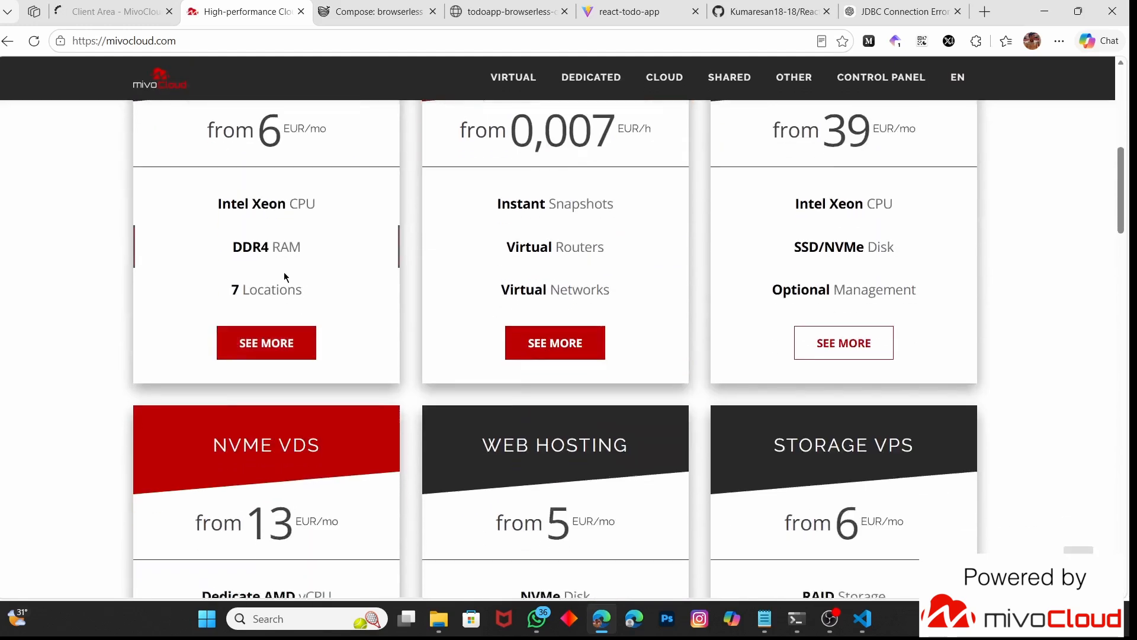
{"action": "scroll", "coordinate": [284, 277], "scroll_direction": "down", "scroll_amount": 8}
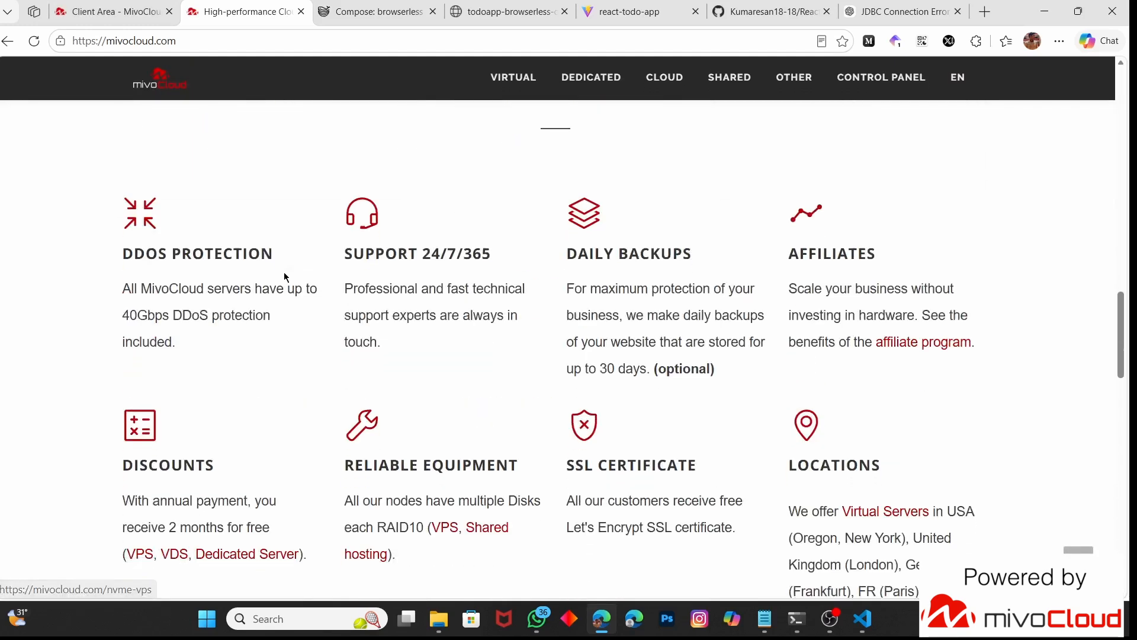